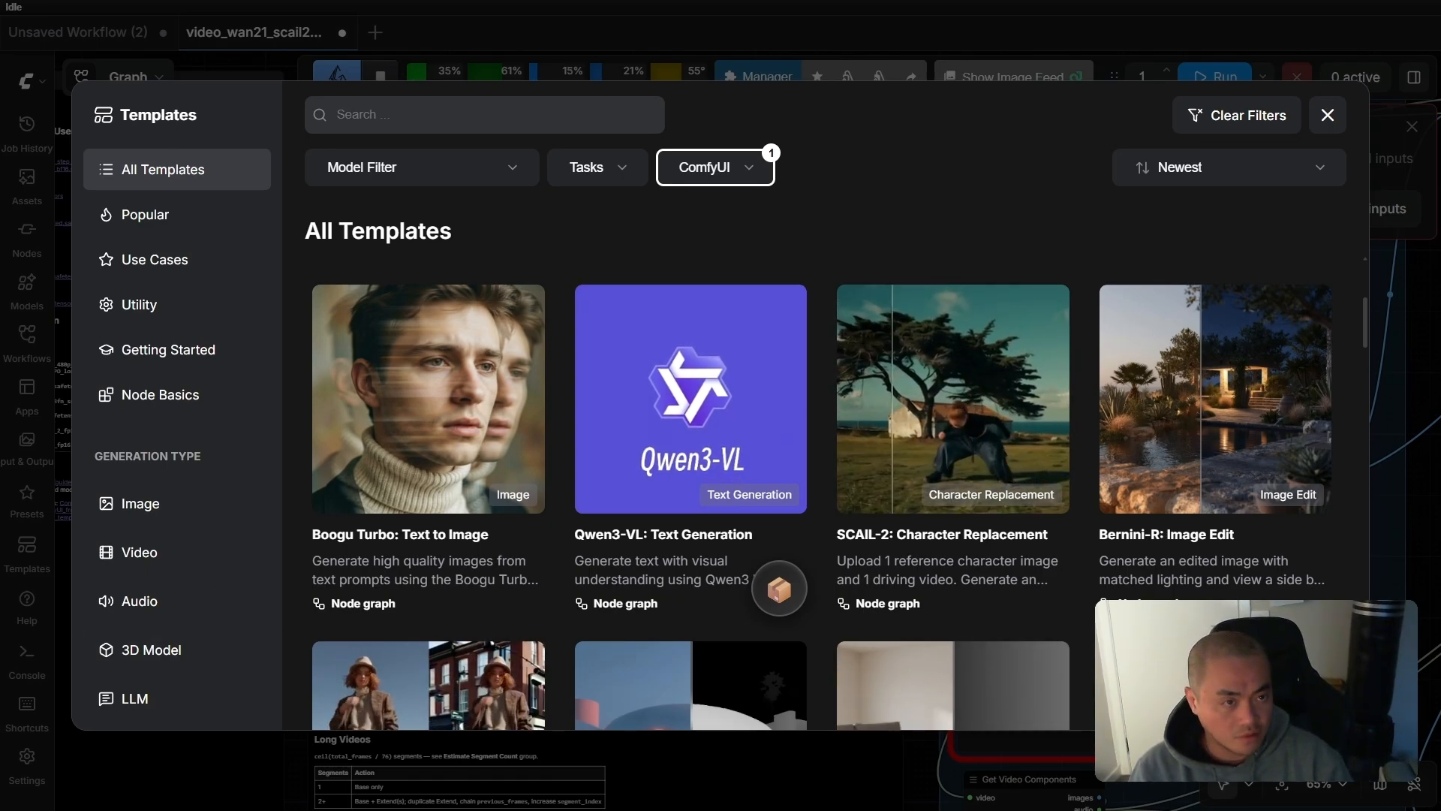
Search the video templates for "scail", open the SCAIL-2: Character Replacement template and dismiss the missing-inputs error.
click(1329, 118)
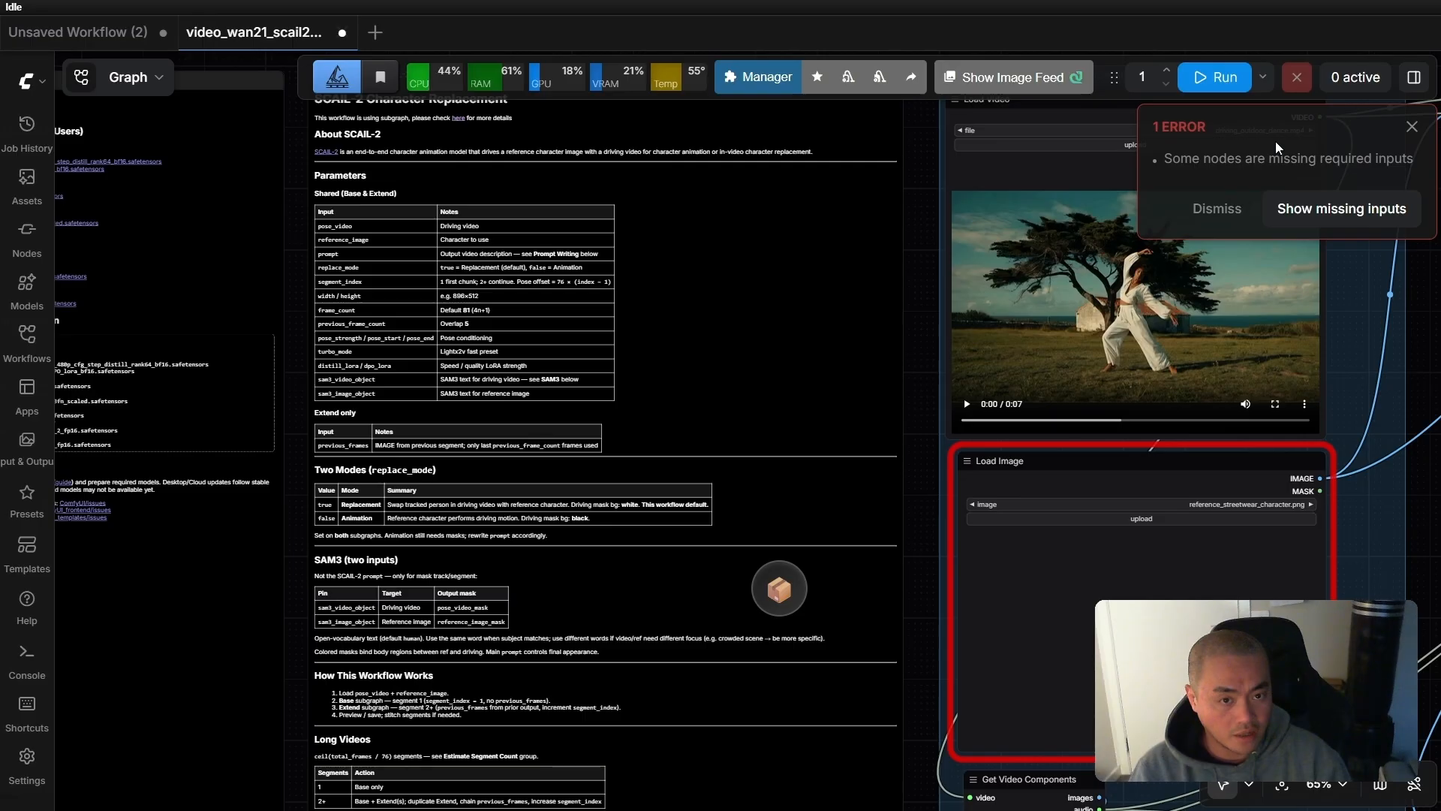
click(44, 563)
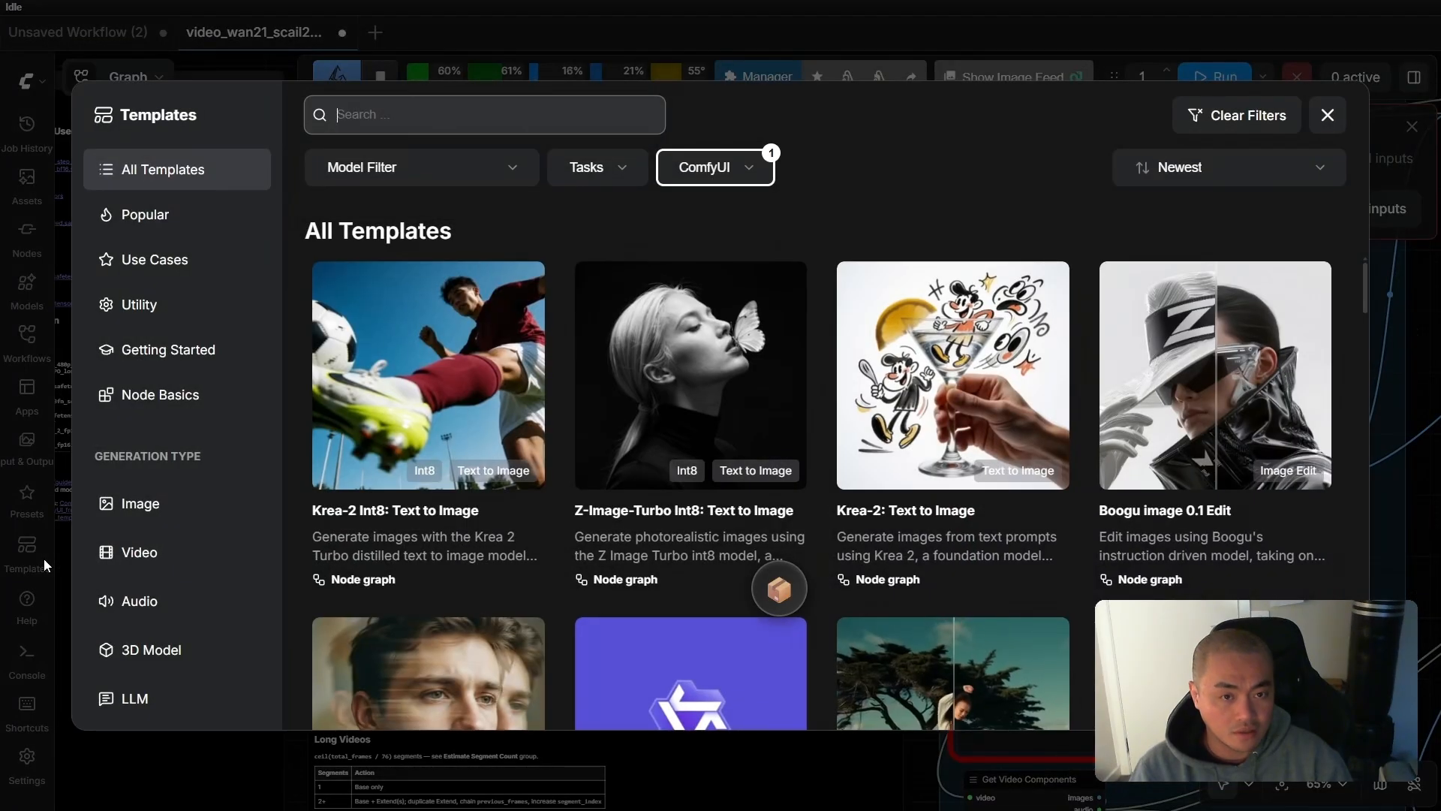
click(165, 564)
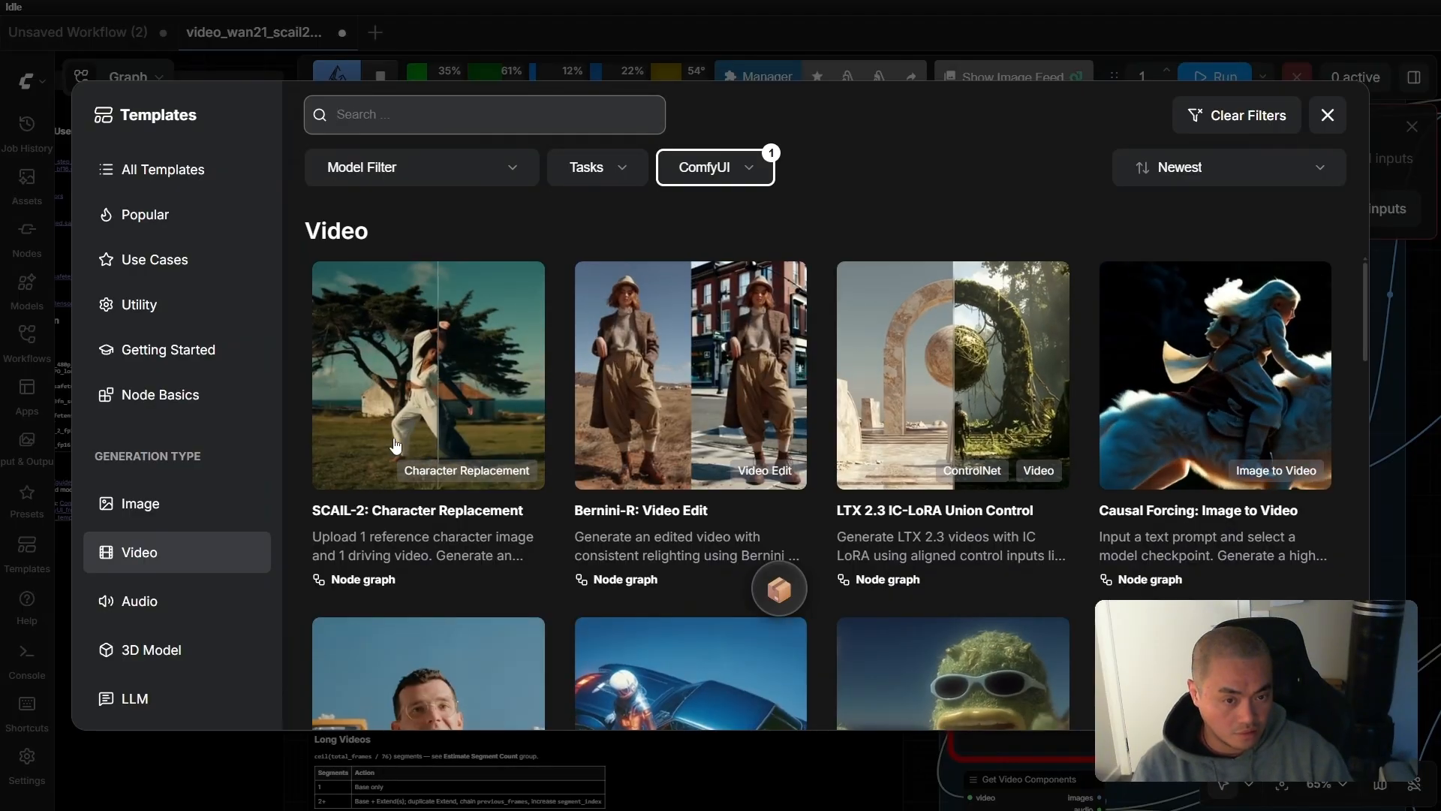
click(458, 121)
text(scail)
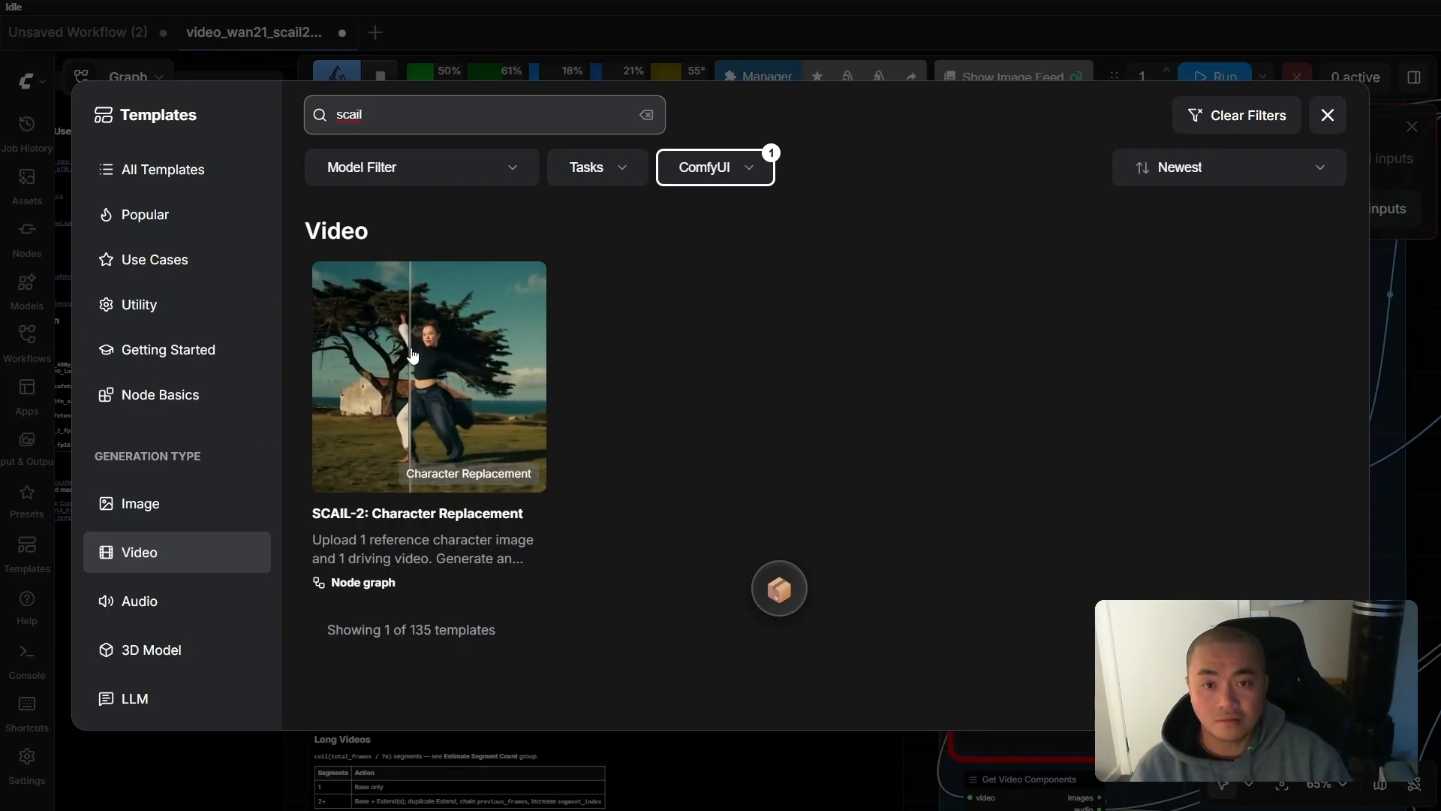
click(413, 355)
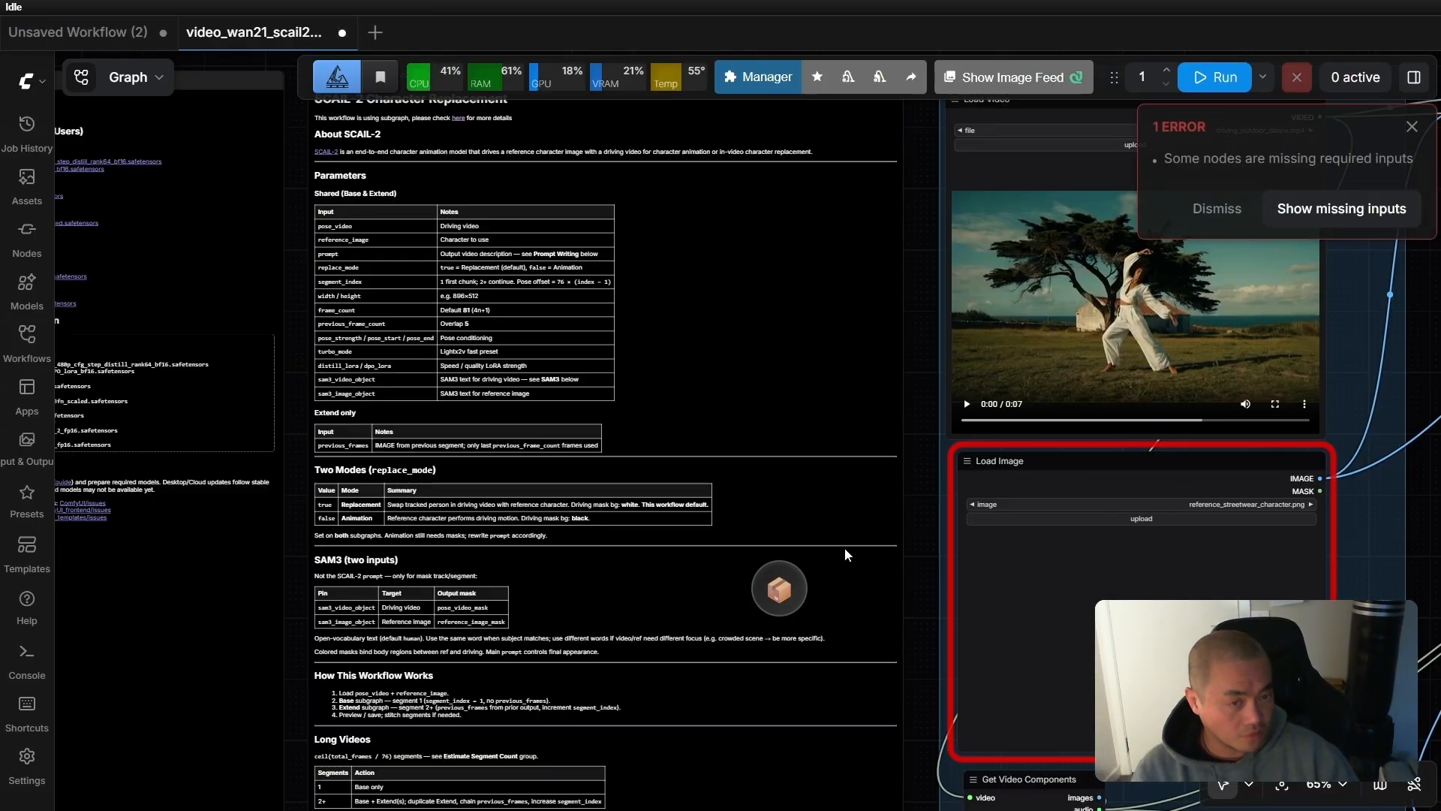
click(1411, 127)
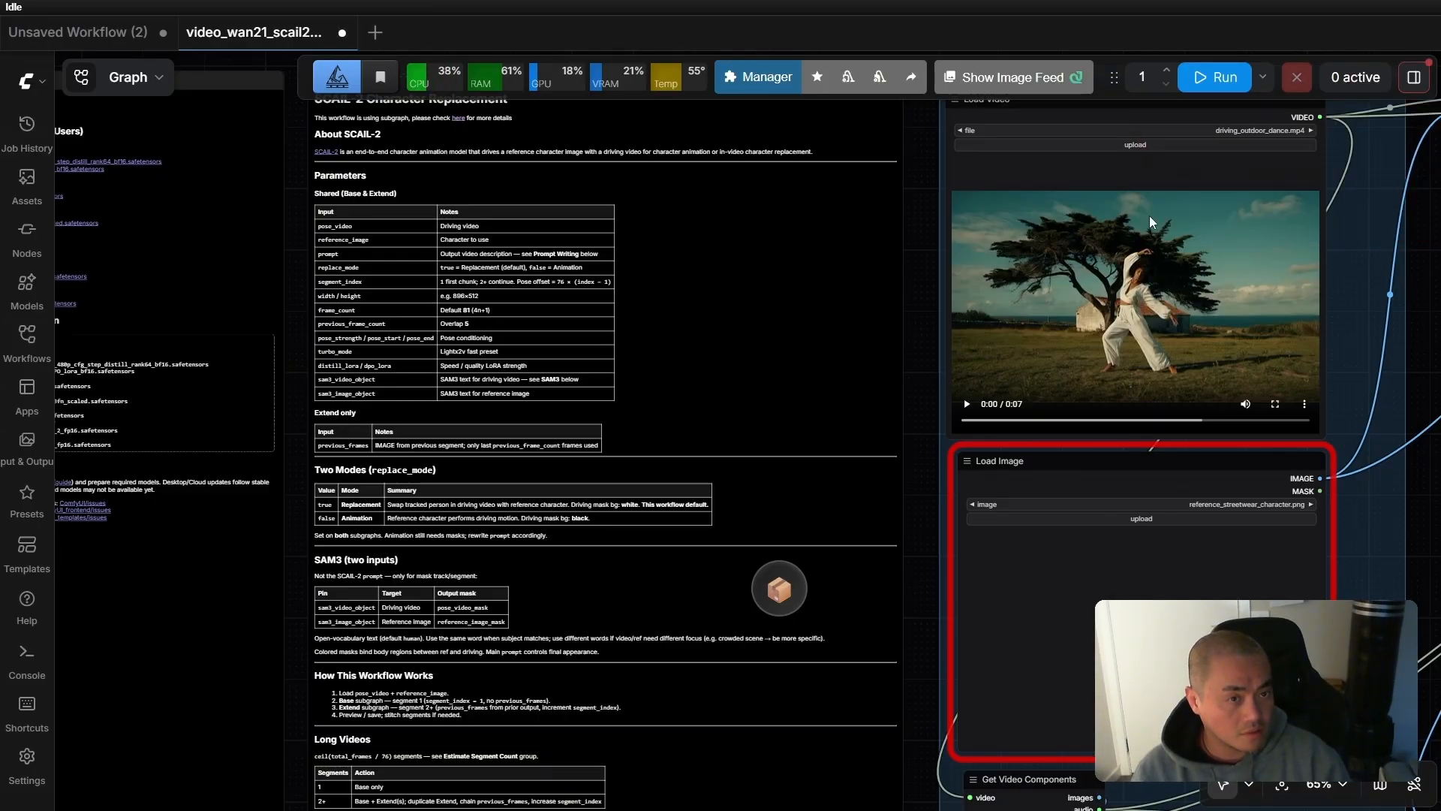
Move the floating package button off the Character Replacement (SCAIL-2 Base) node's settings.
scroll(930, 331, down, 3)
drag(1303, 168, 751, 269)
scroll(745, 294, up, 4)
scroll(745, 299, up, 3)
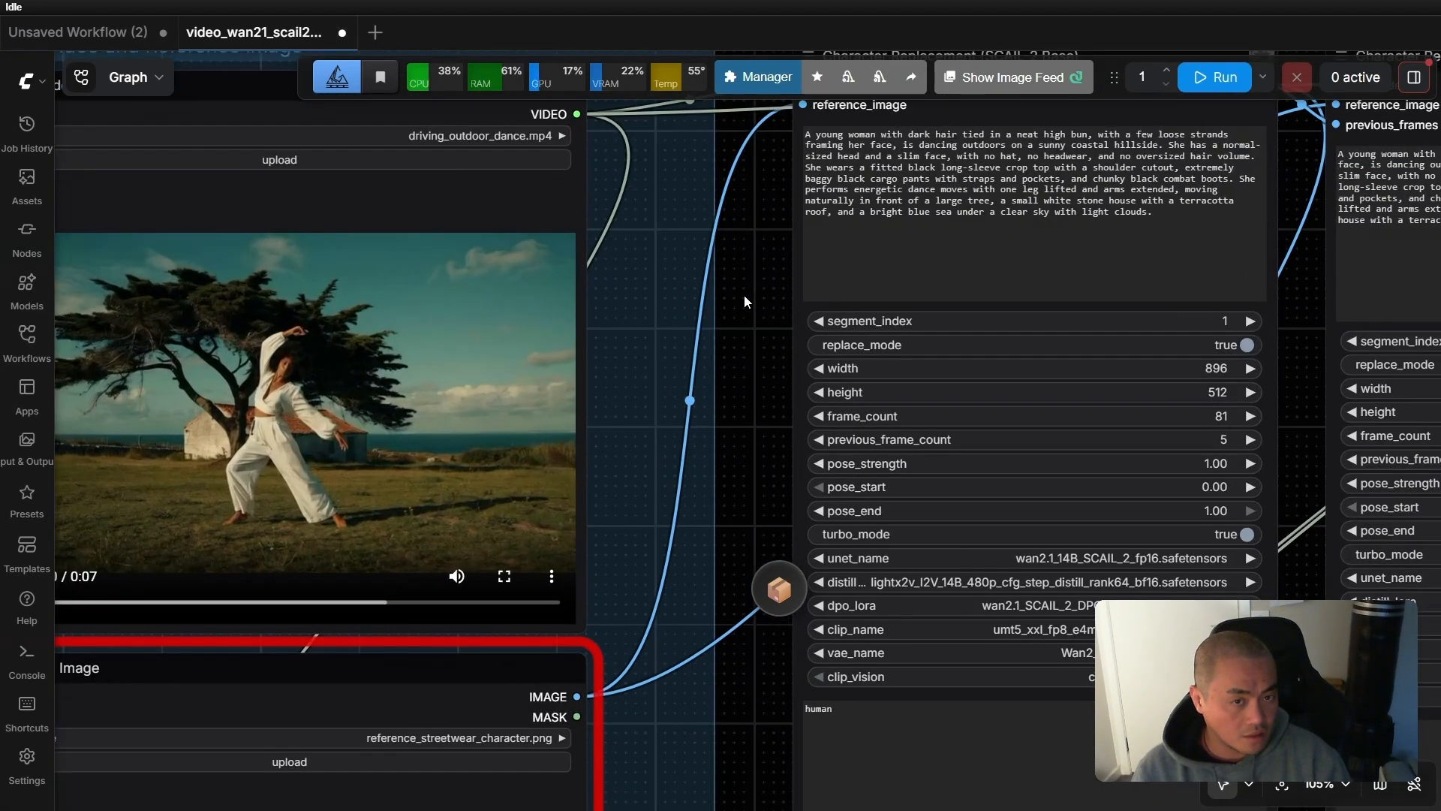
scroll(750, 383, down, 5)
scroll(750, 385, up, 4)
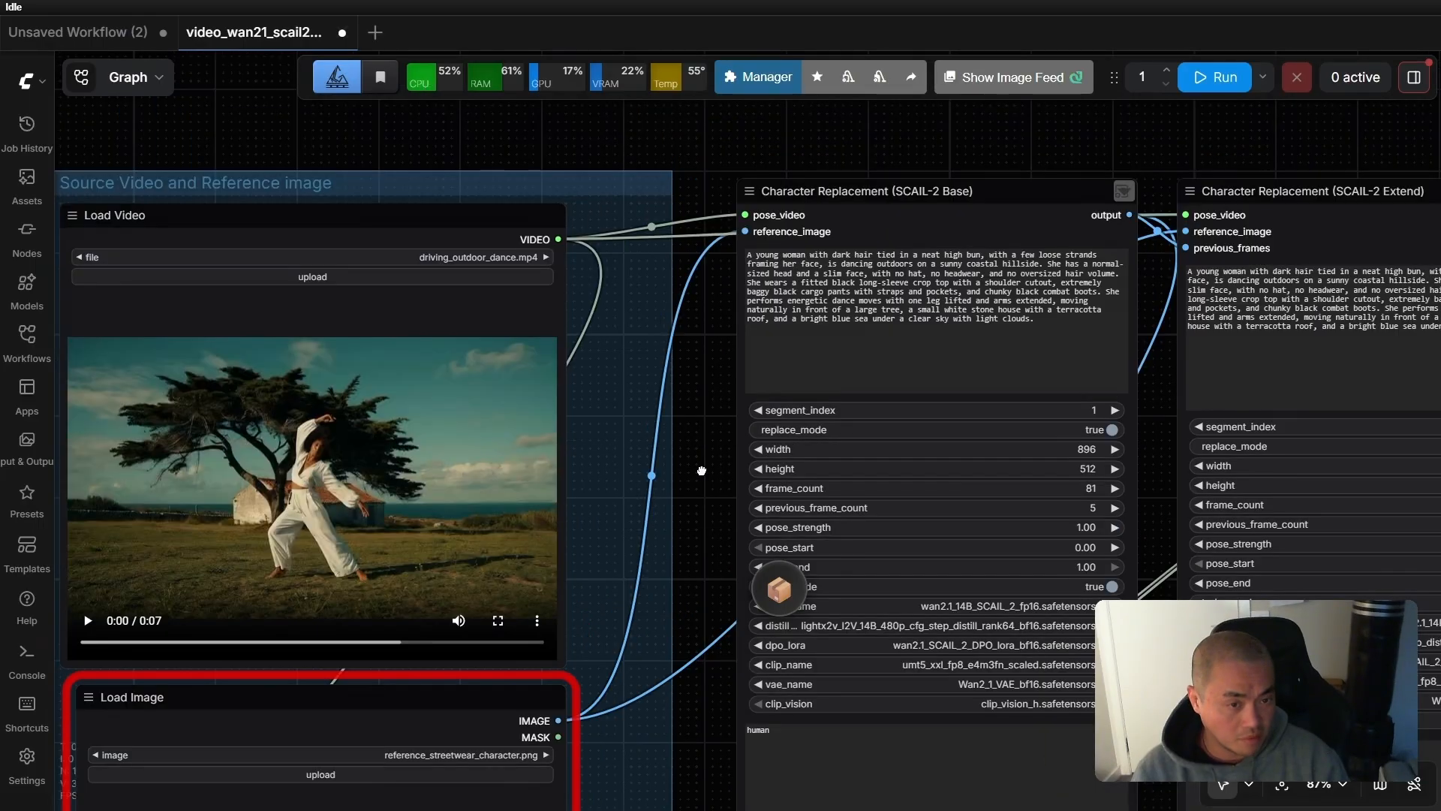
drag(783, 602, 1154, 798)
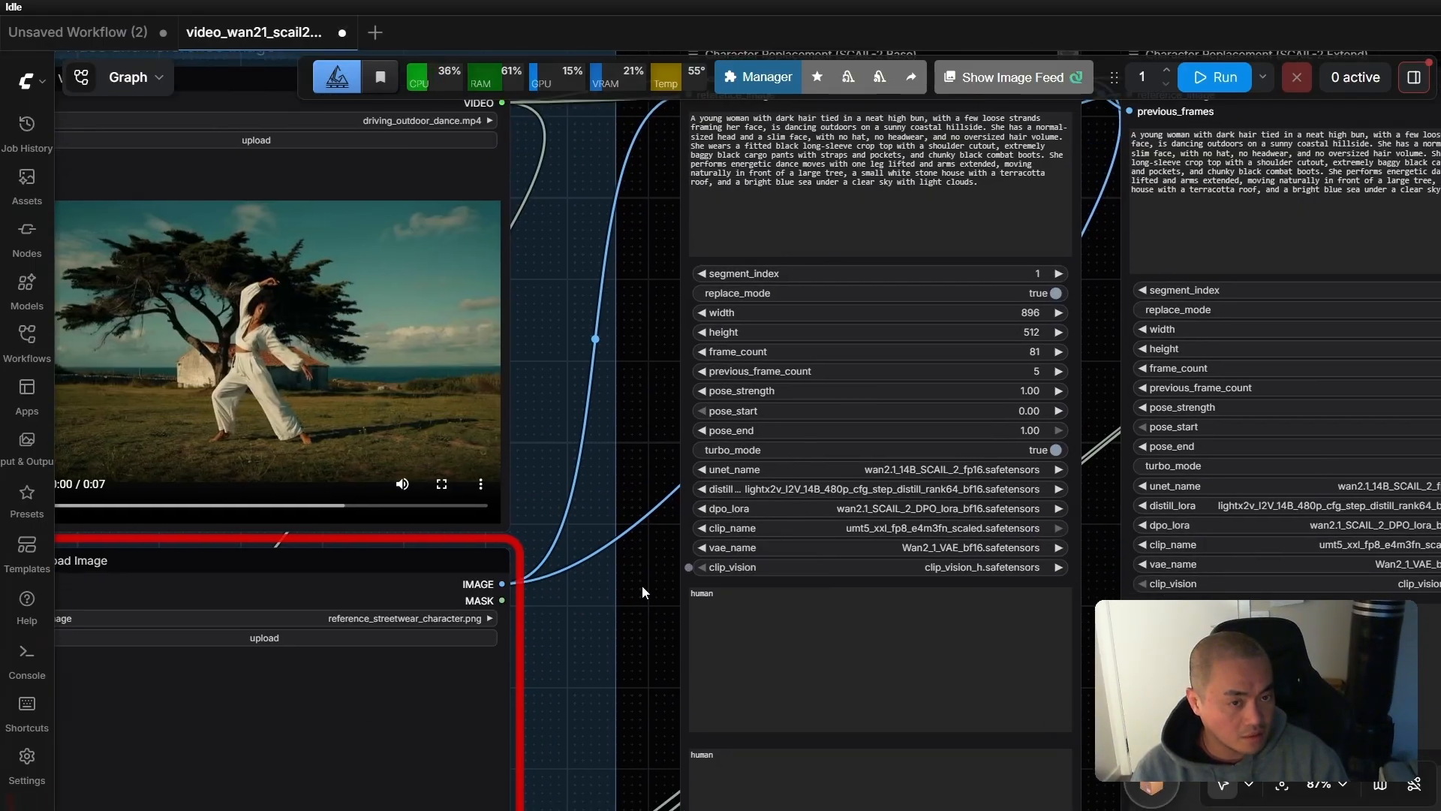
Load the cartoon man in the red plaid shirt, 0d6958b5-31e3-44a7-be26-aa2acd3eaf04.png, as the reference image in the Load Image node.
drag(644, 640, 877, 445)
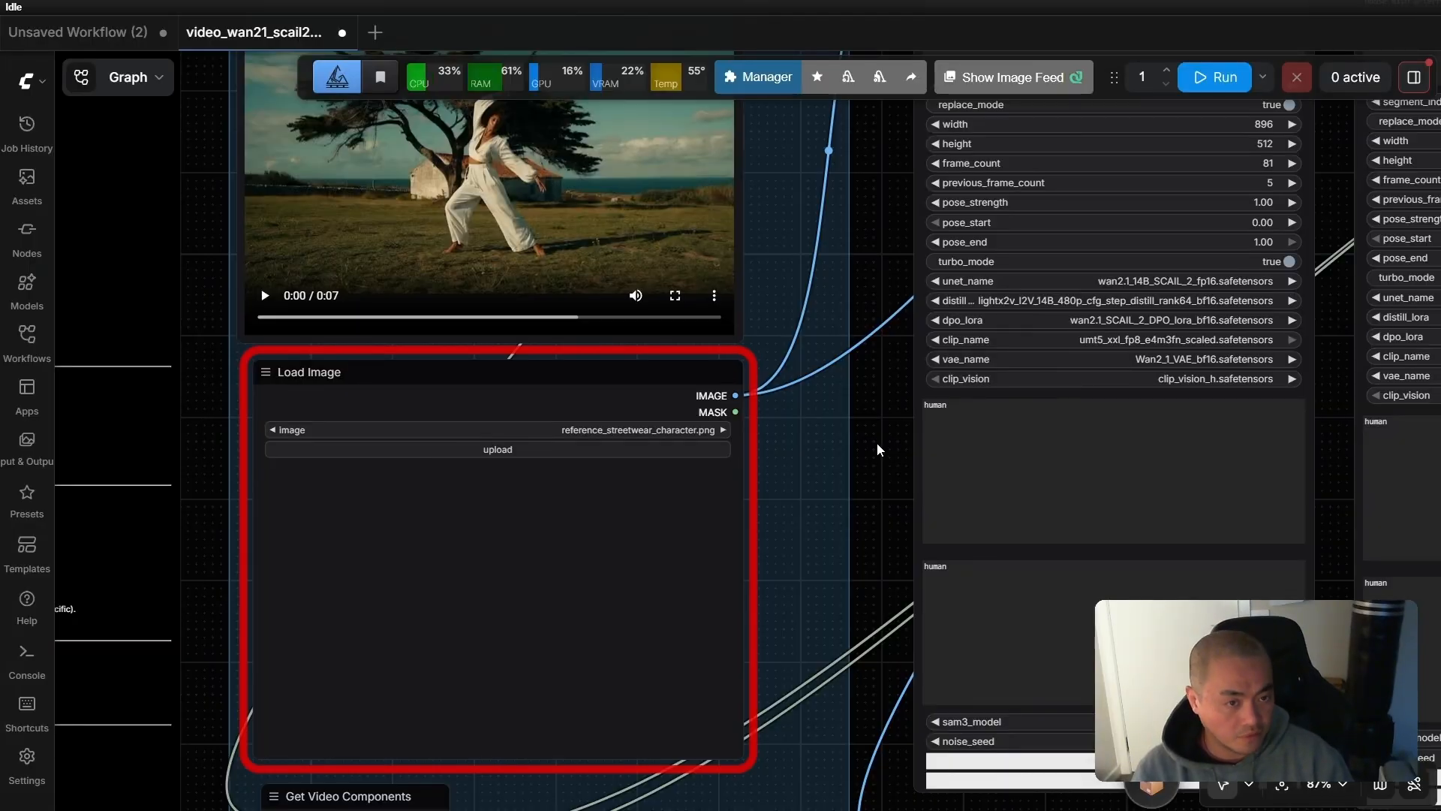
scroll(877, 443, down, 2)
scroll(896, 507, down, 5)
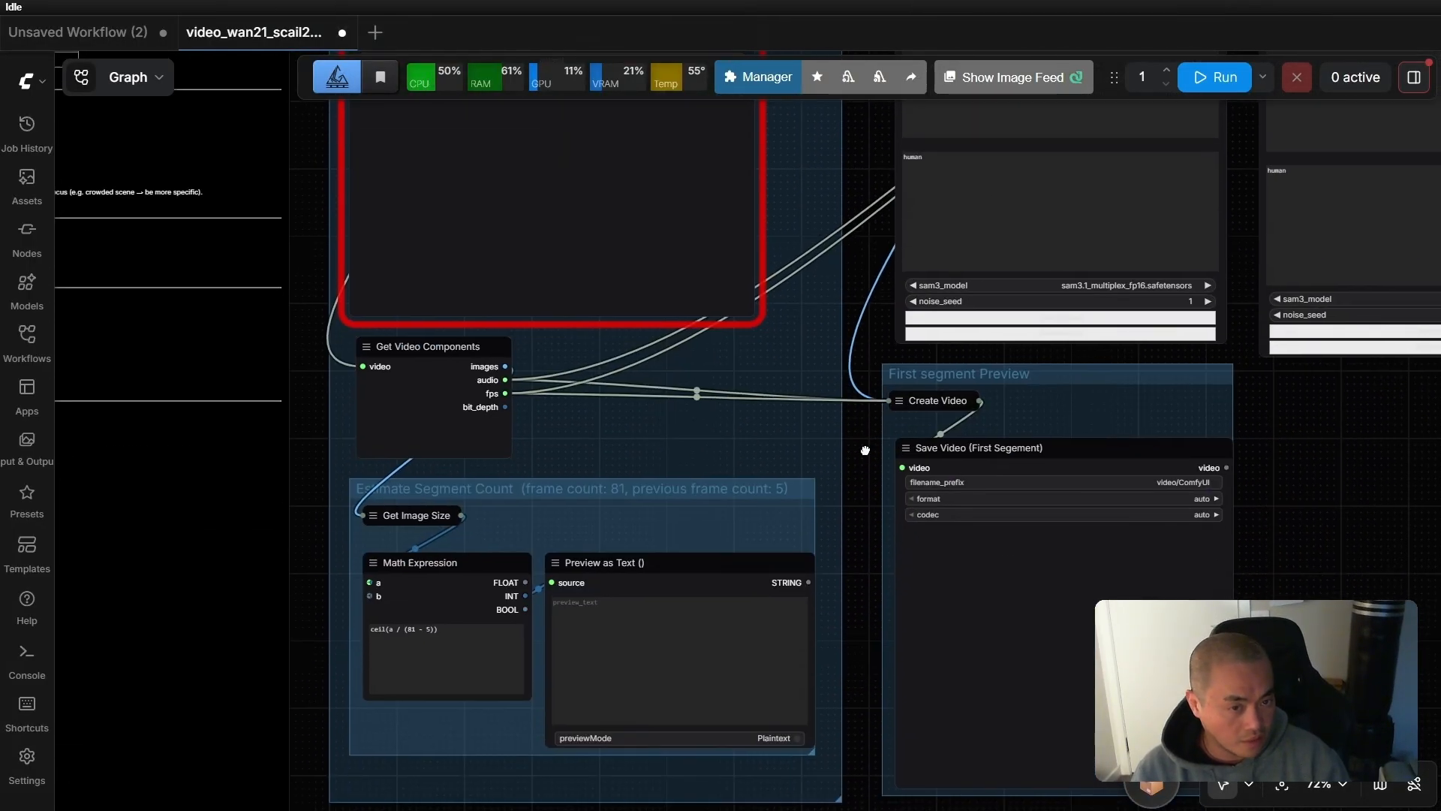
scroll(865, 451, up, 3)
scroll(859, 379, up, 3)
scroll(900, 319, up, 2)
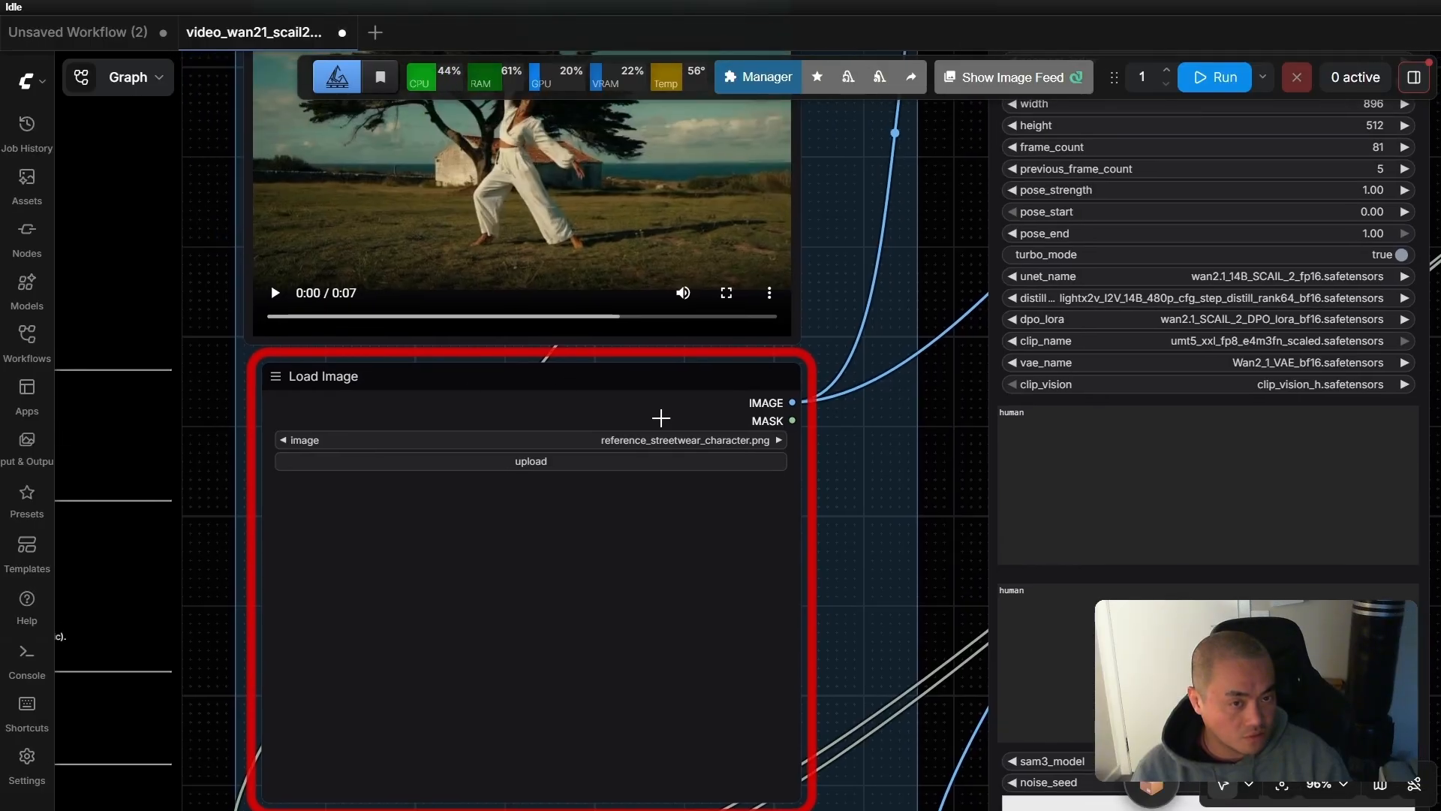
scroll(665, 444, up, 3)
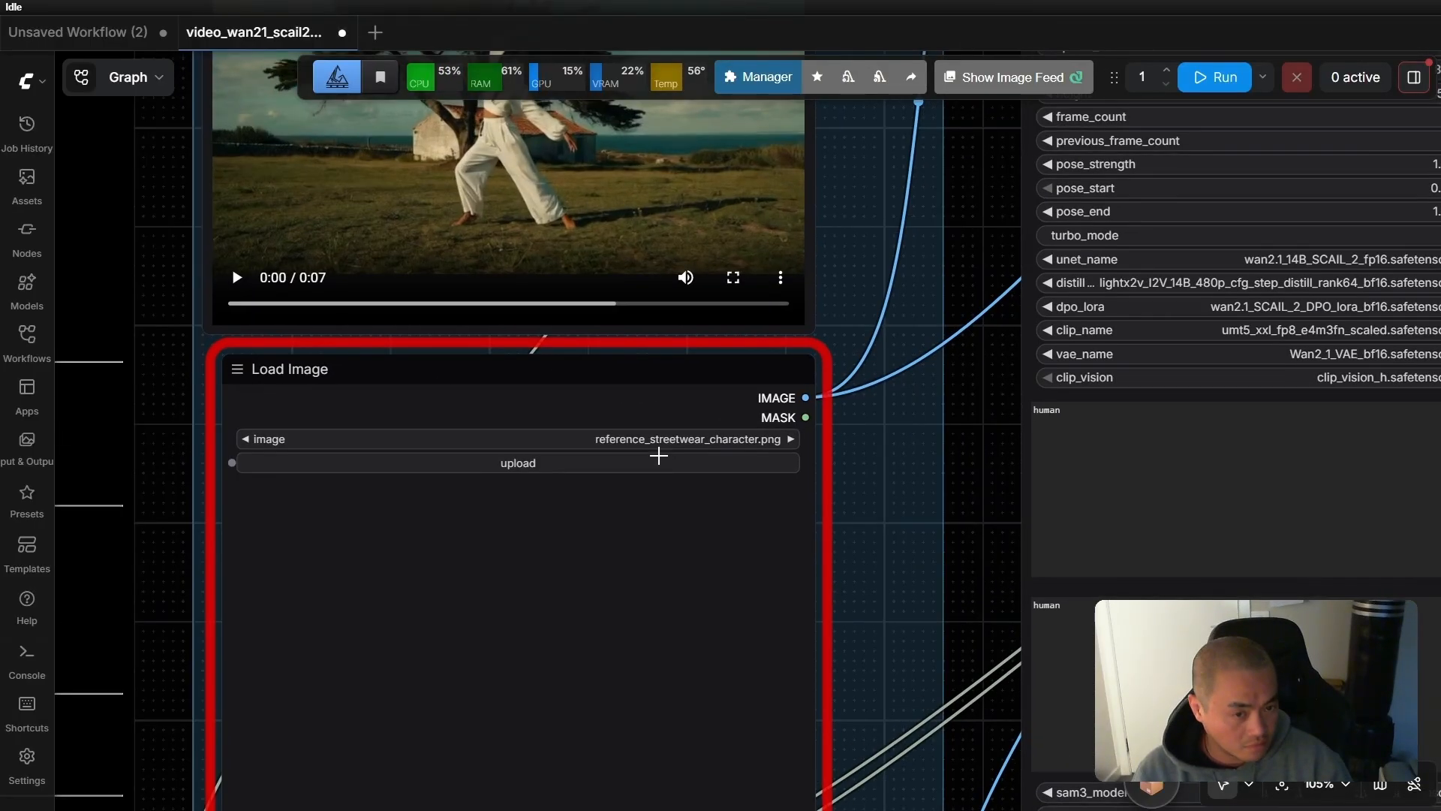
click(821, 435)
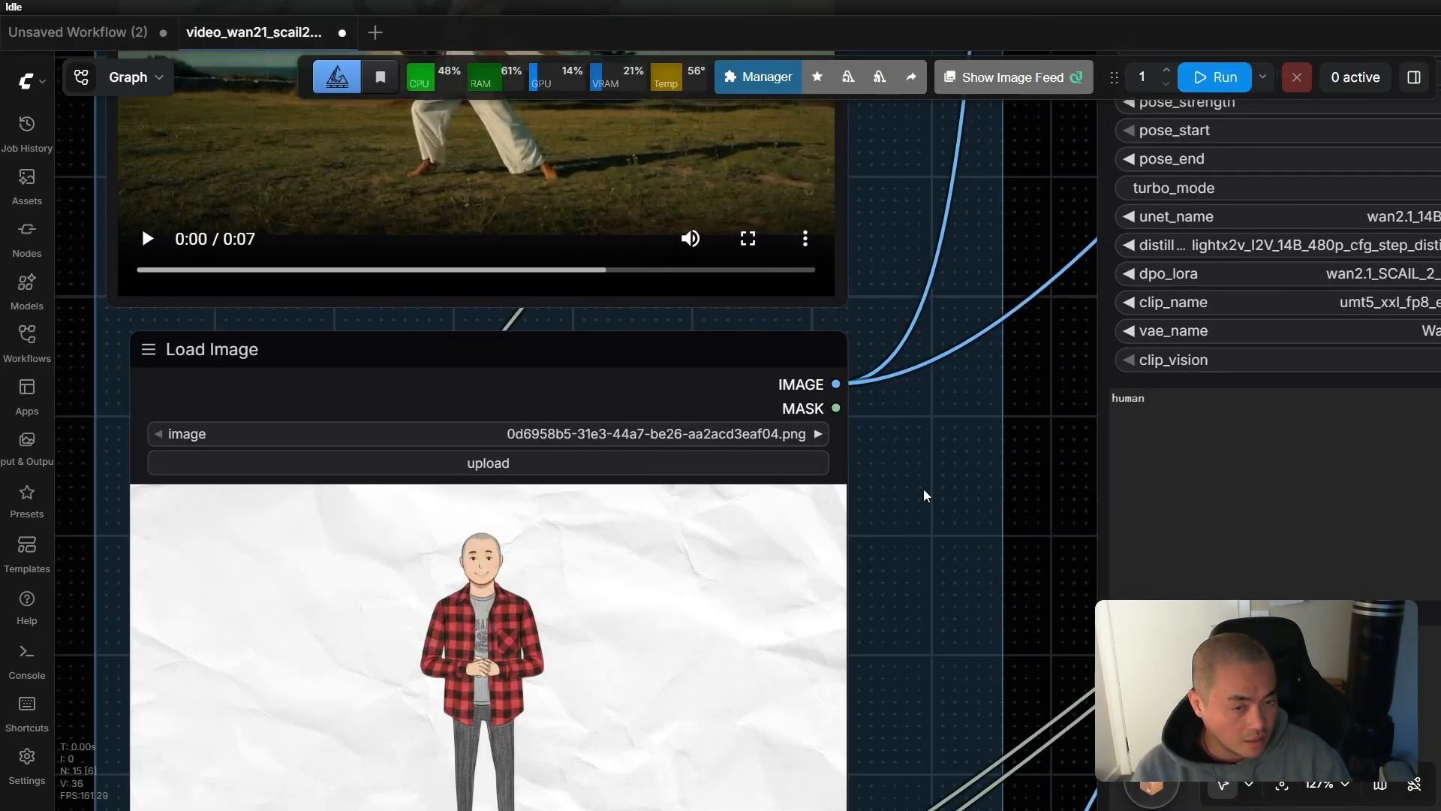
scroll(1055, 497, down, 2)
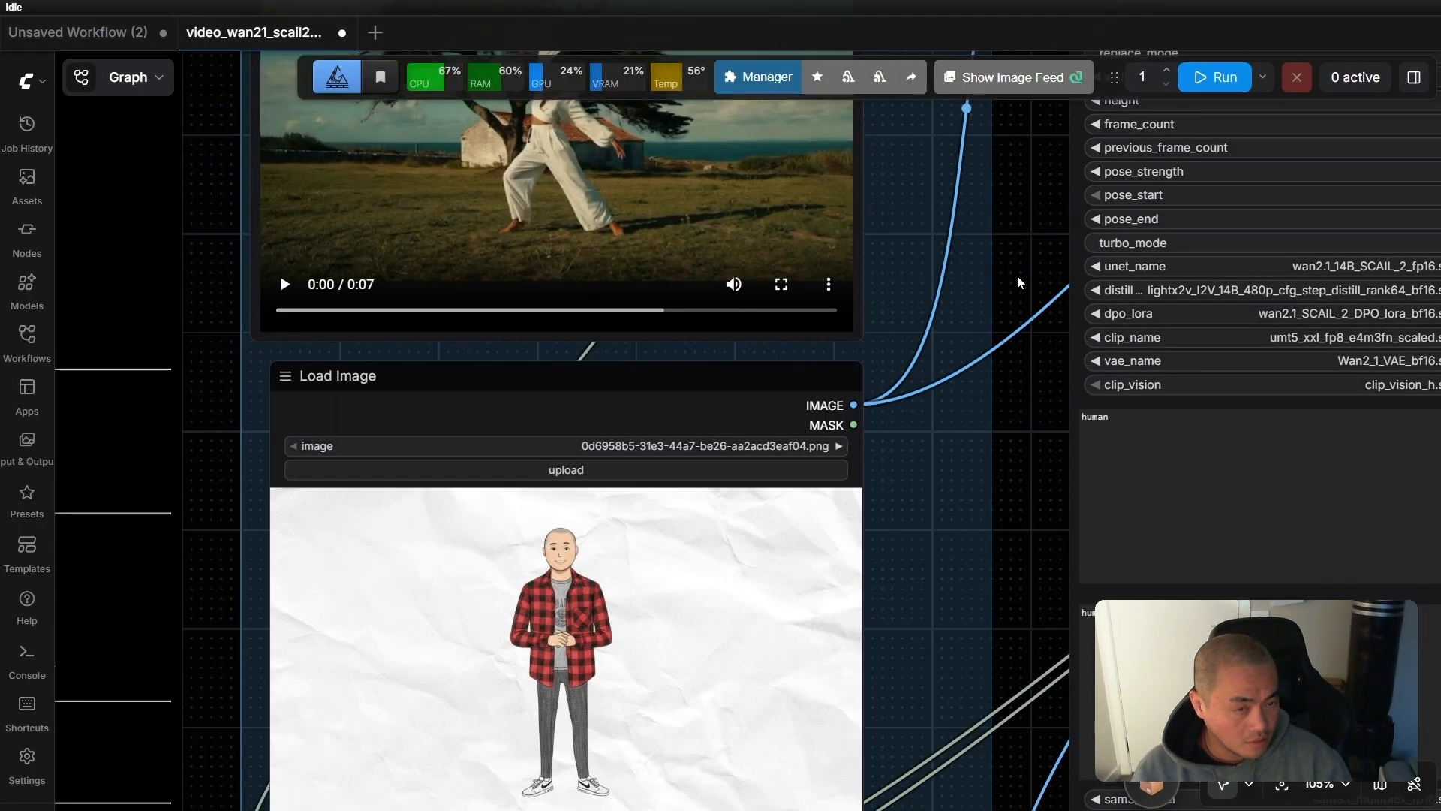
Play the driving dance video in the Load Video node up to 0:03.
drag(1018, 282, 1066, 518)
scroll(1070, 540, up, 1)
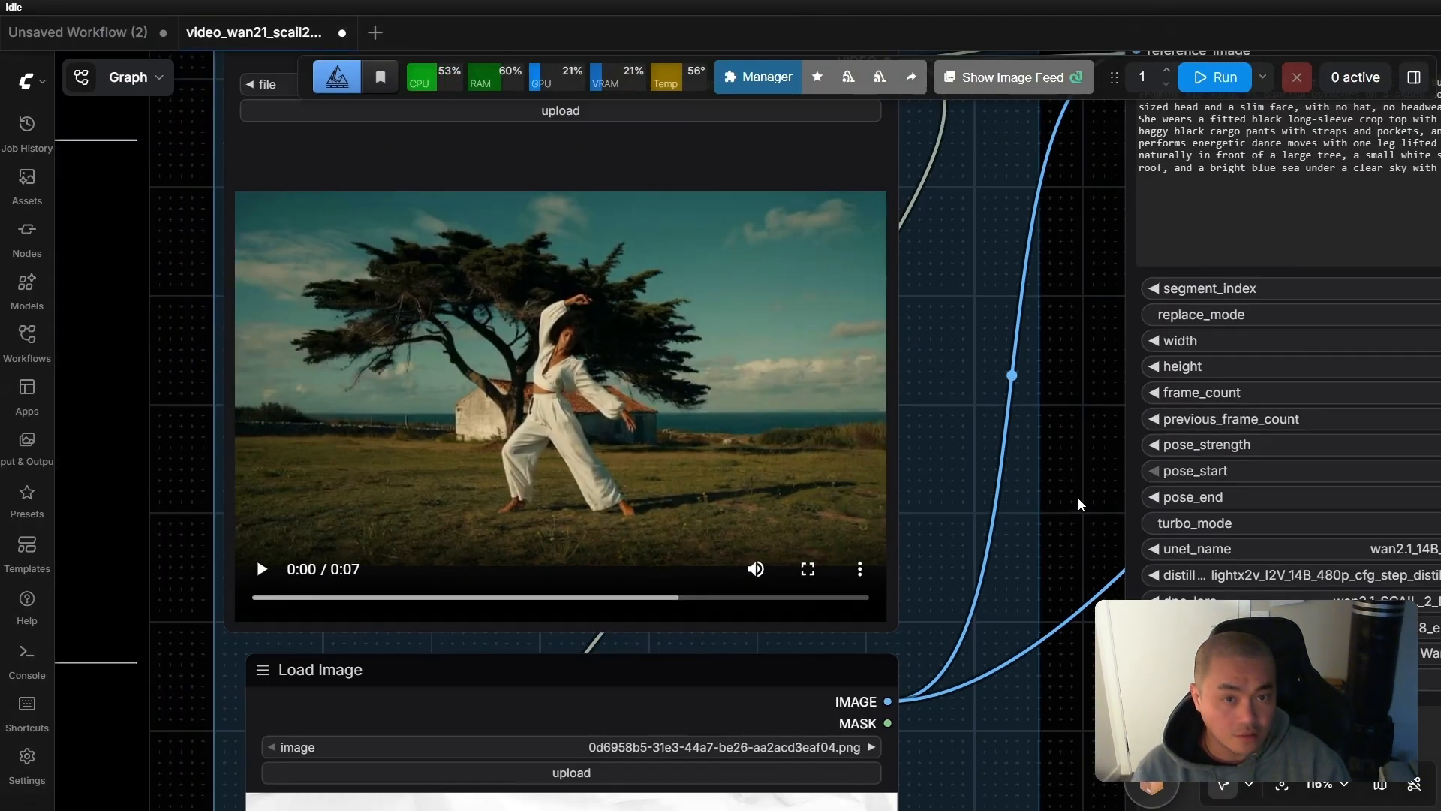
drag(268, 601, 259, 532)
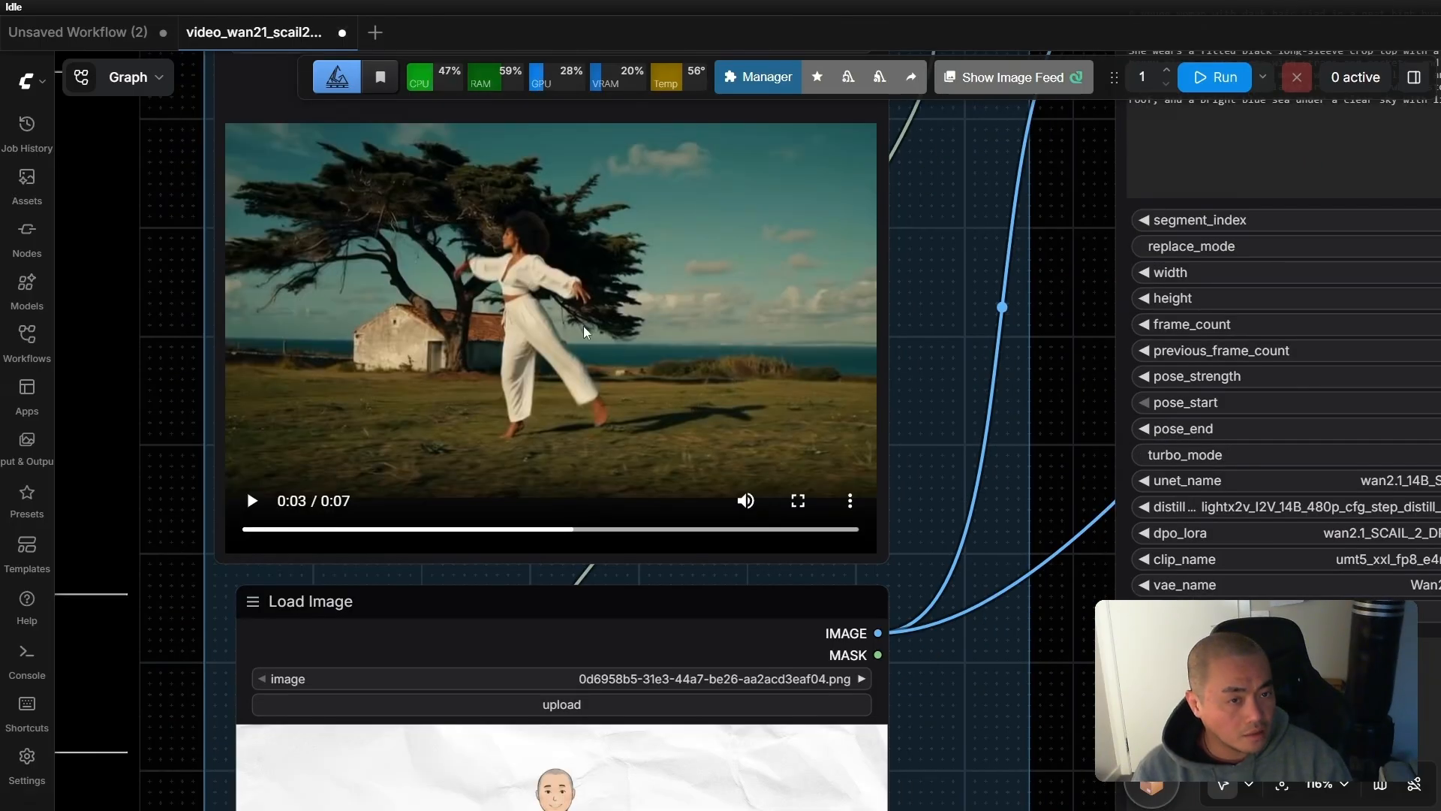
Compare the reference character's pose and framing in Load Image with the dancer in the driving video.
scroll(259, 404, down, 5)
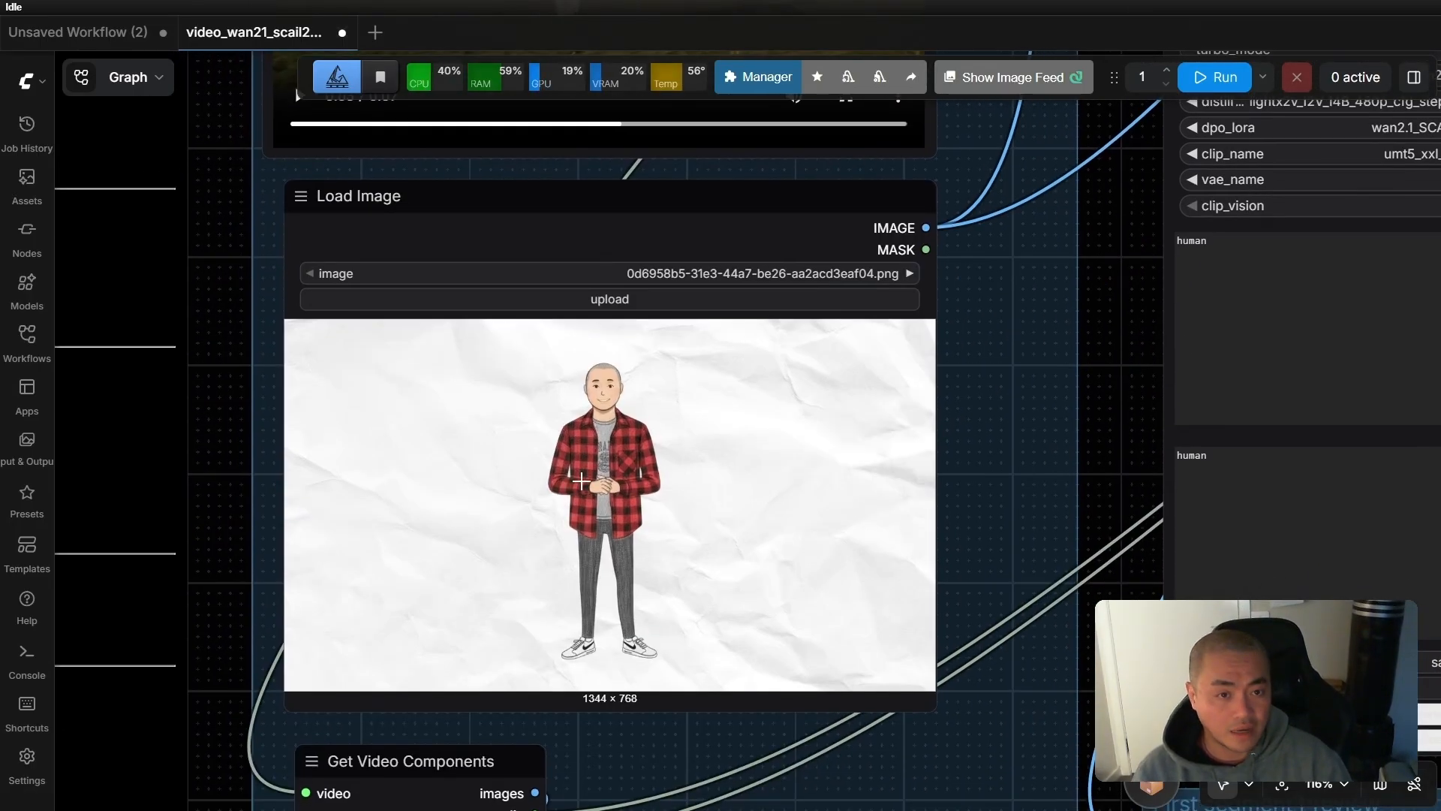
scroll(602, 449, up, 4)
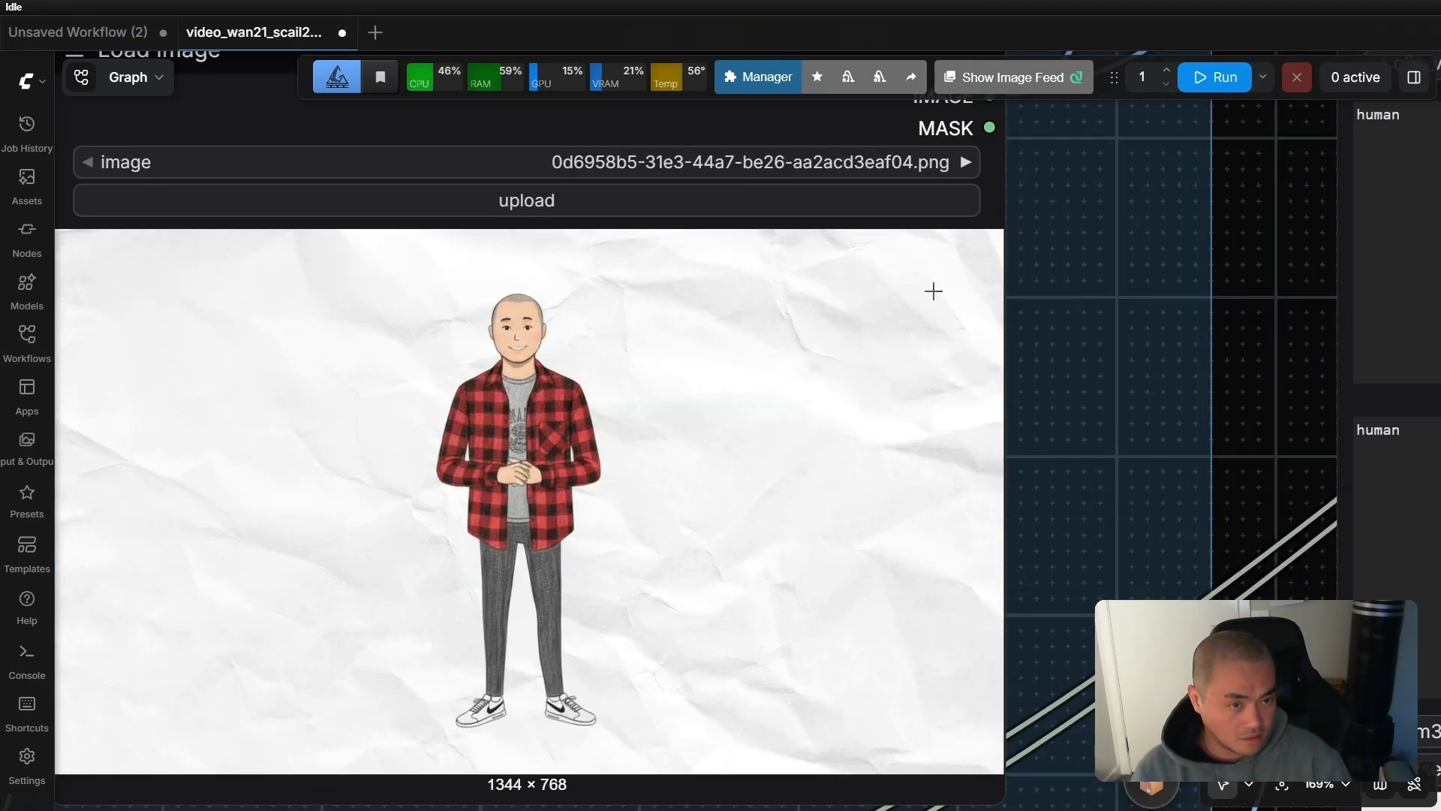
scroll(983, 273, down, 2)
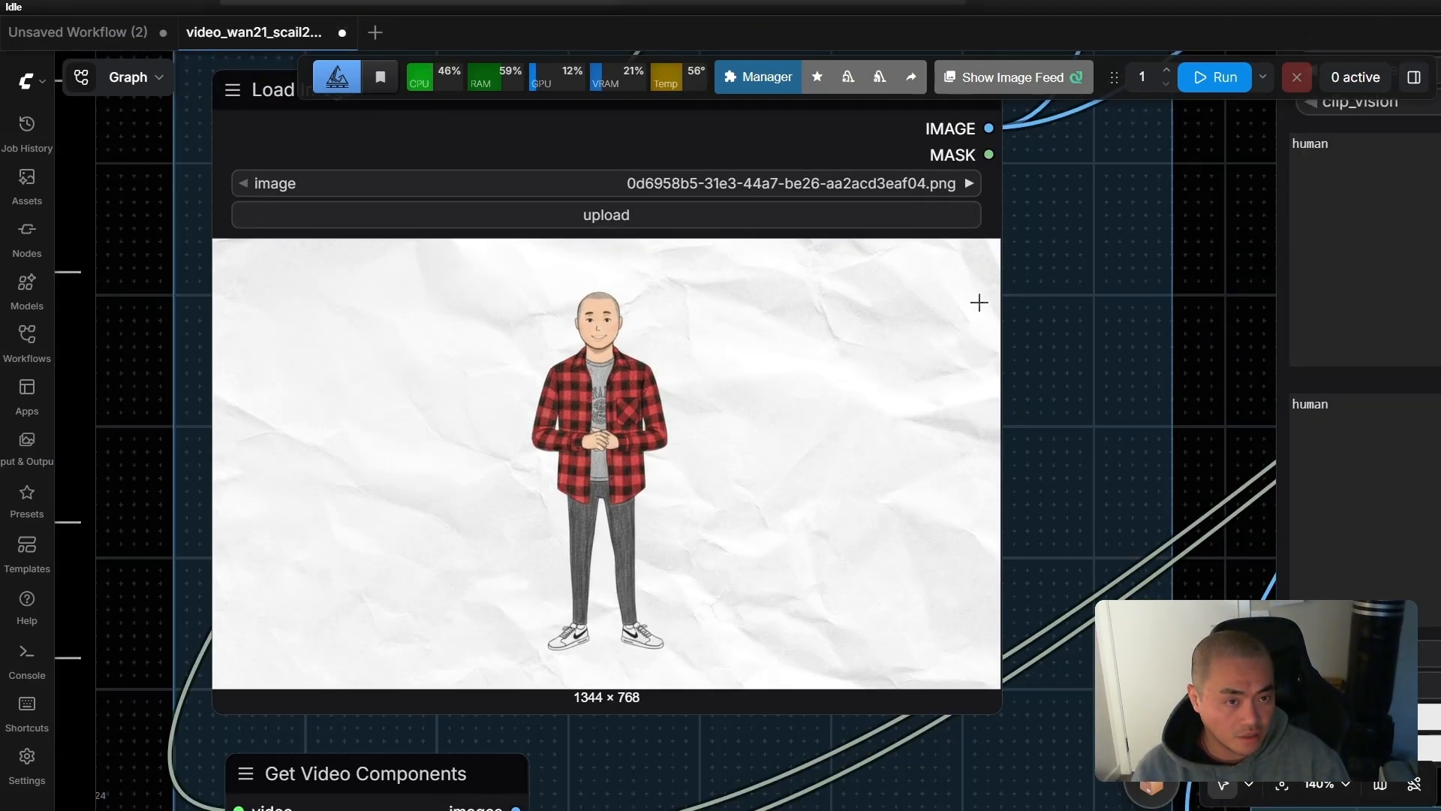
scroll(1240, 445, down, 2)
drag(1240, 444, 1219, 348)
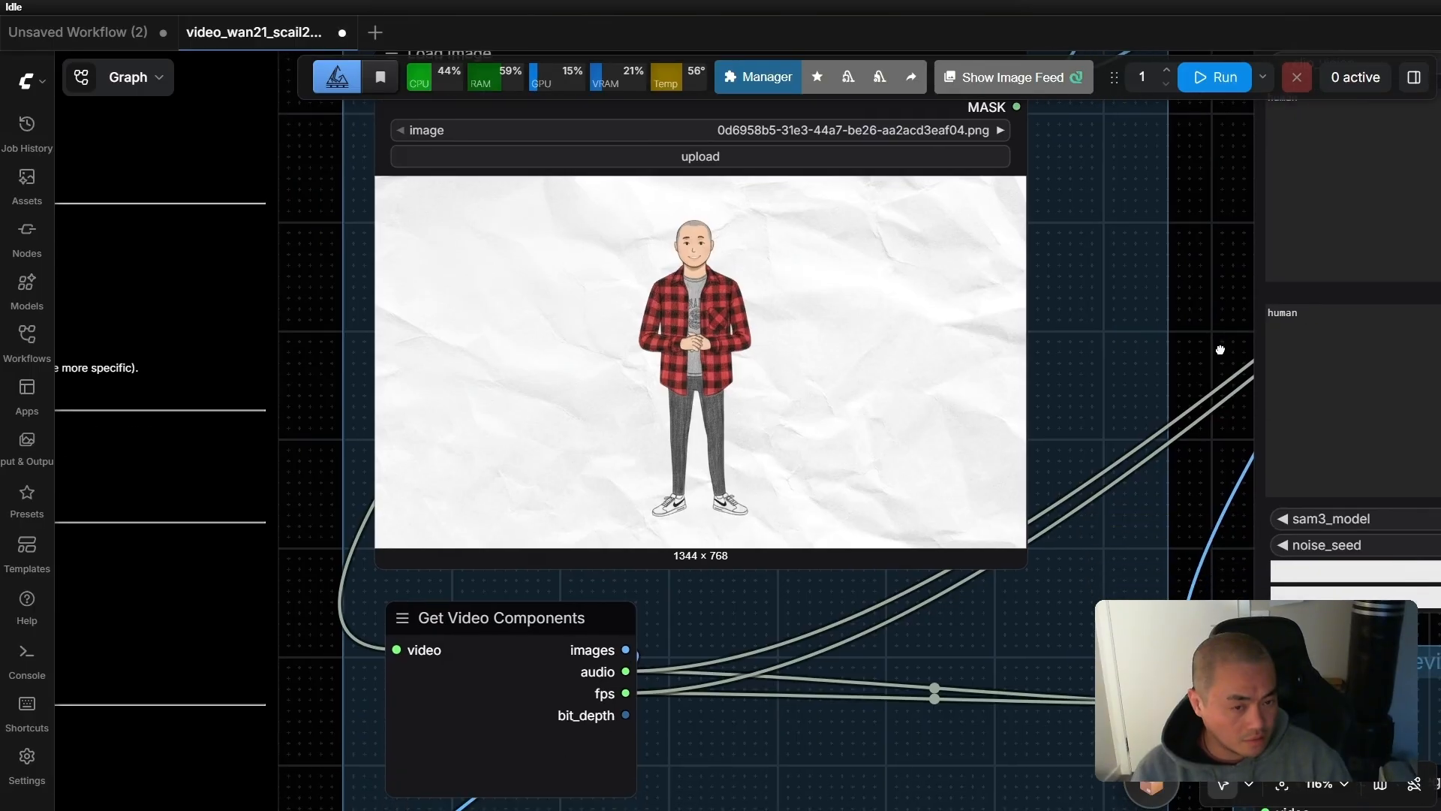
scroll(1201, 562, down, 4)
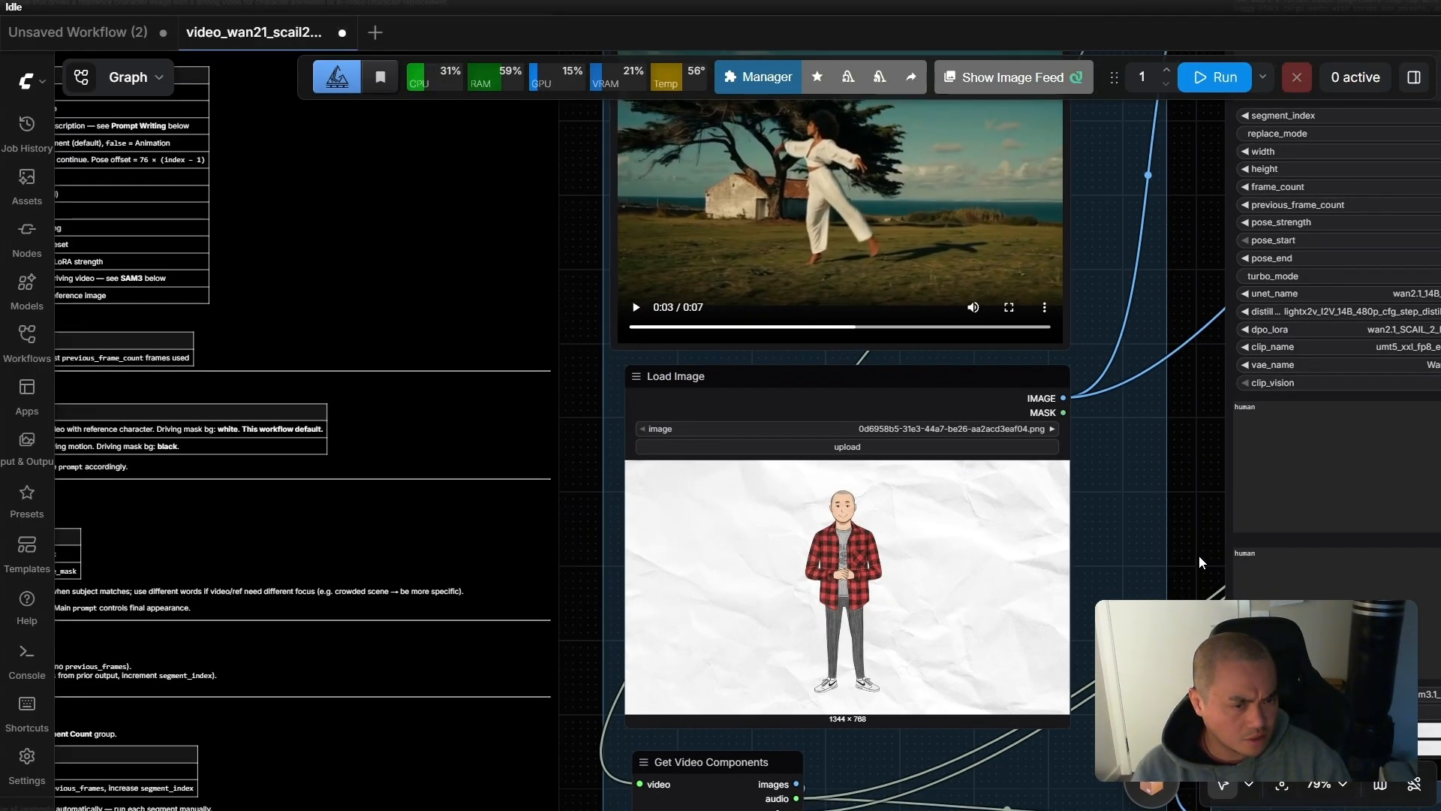
drag(1203, 511, 1103, 563)
scroll(734, 236, up, 1)
scroll(734, 236, up, 3)
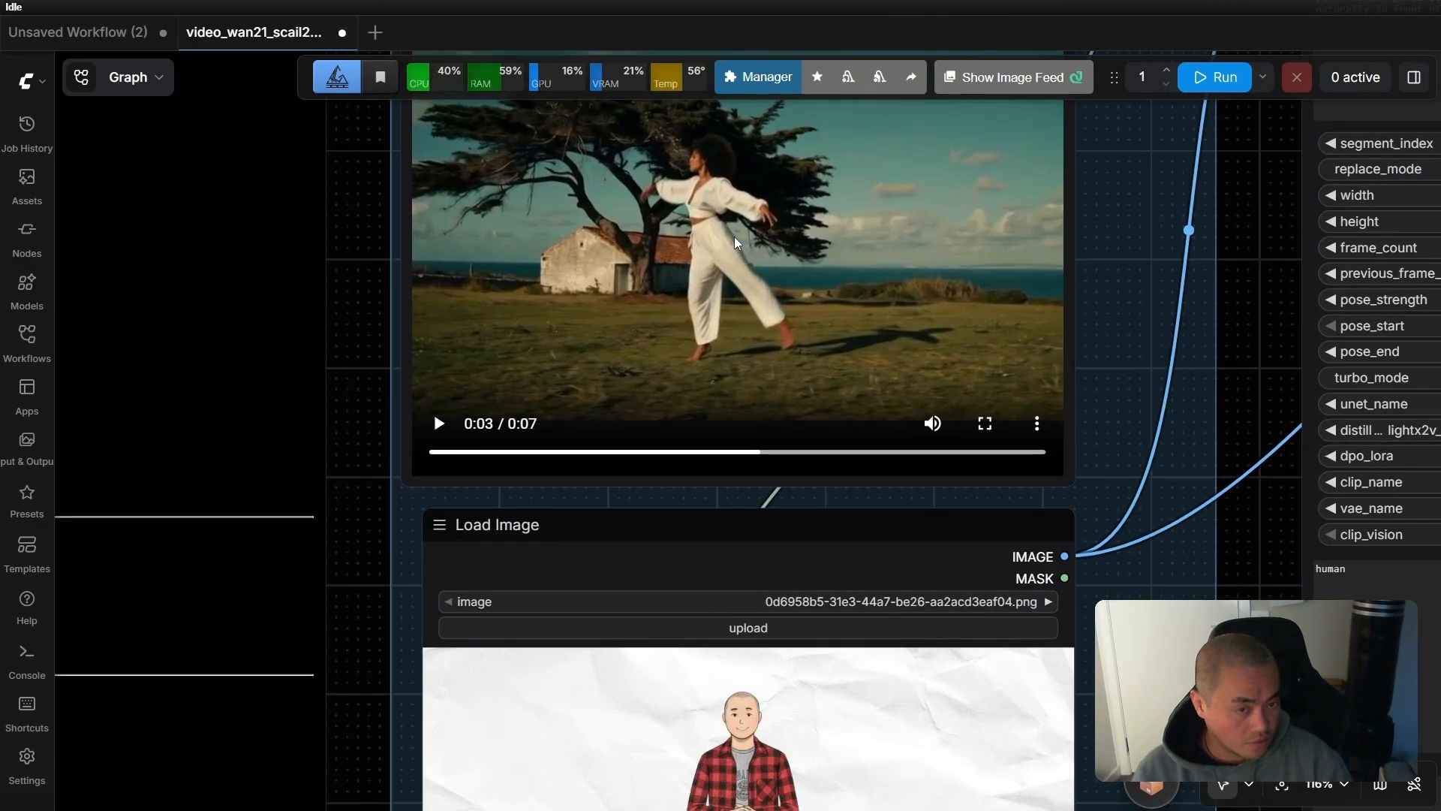
drag(1269, 279, 1273, 382)
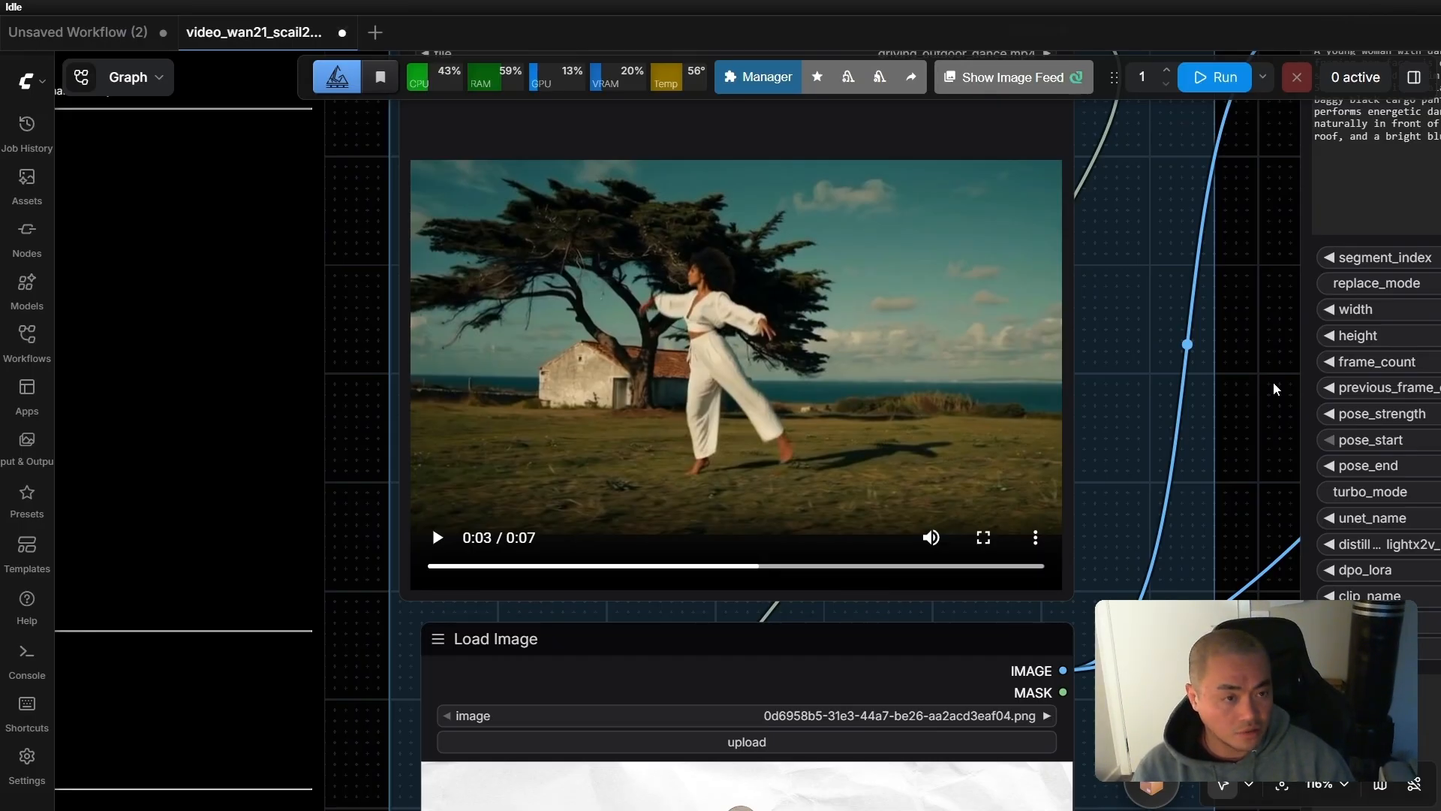
scroll(1265, 430, down, 5)
scroll(698, 230, up, 4)
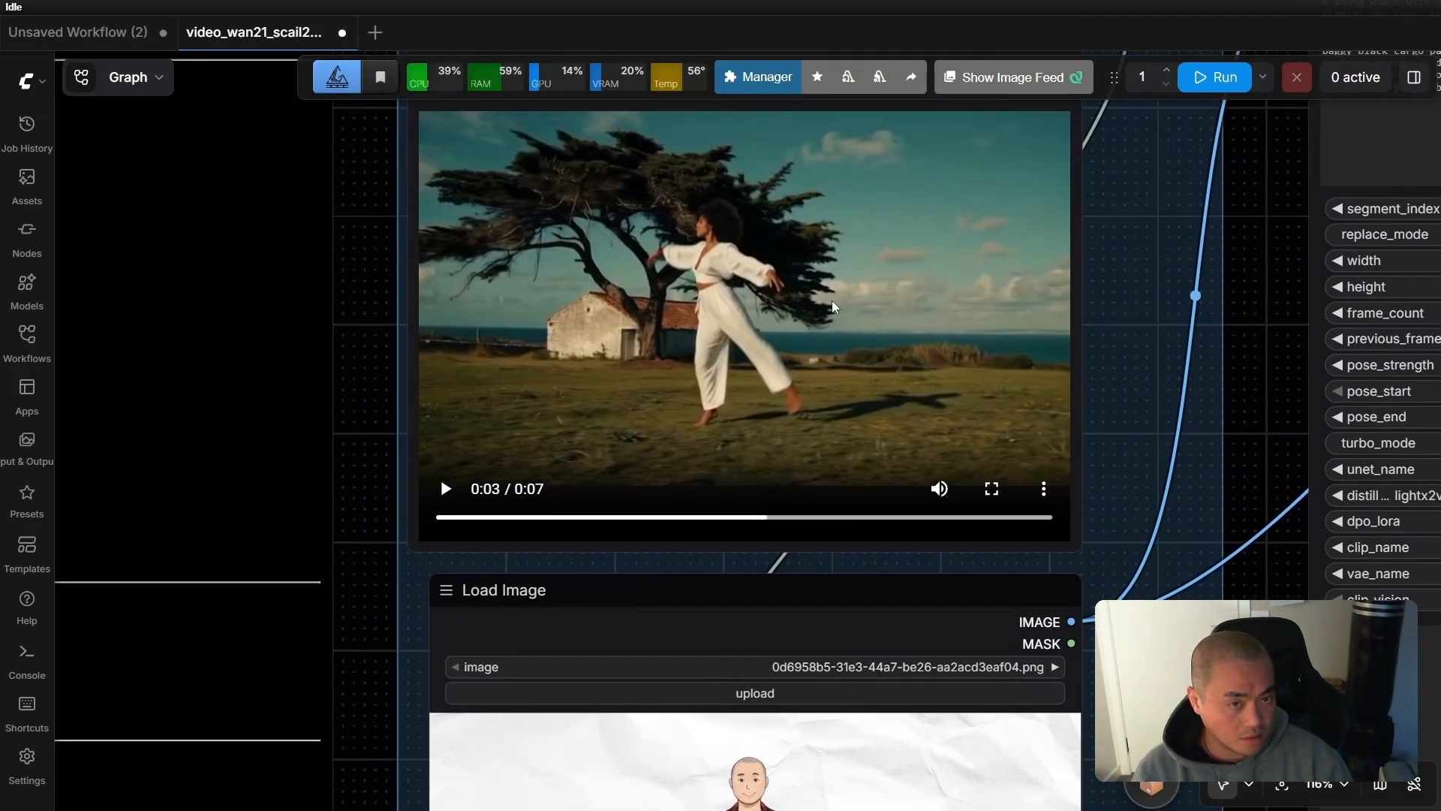
scroll(1194, 579, down, 5)
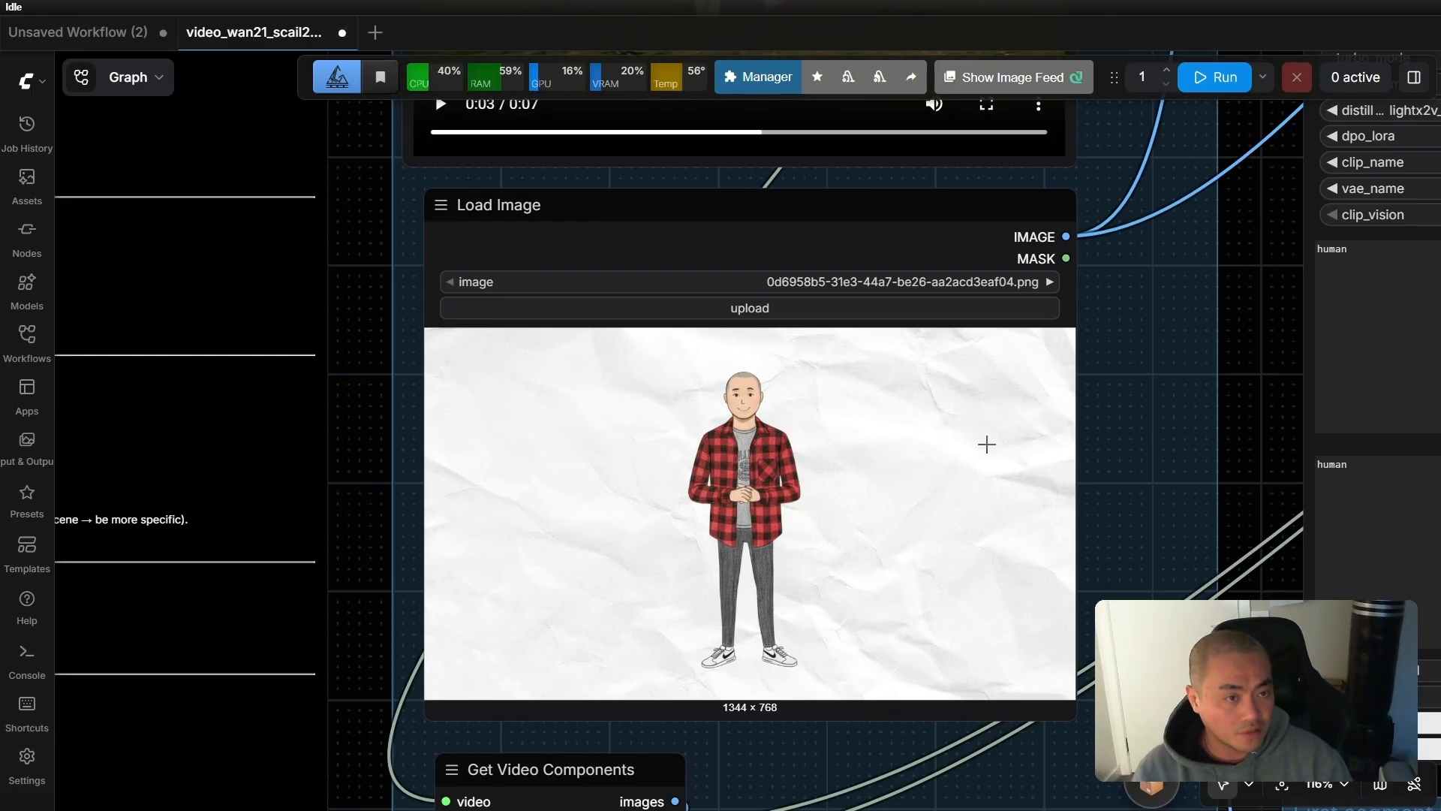
scroll(984, 443, up, 5)
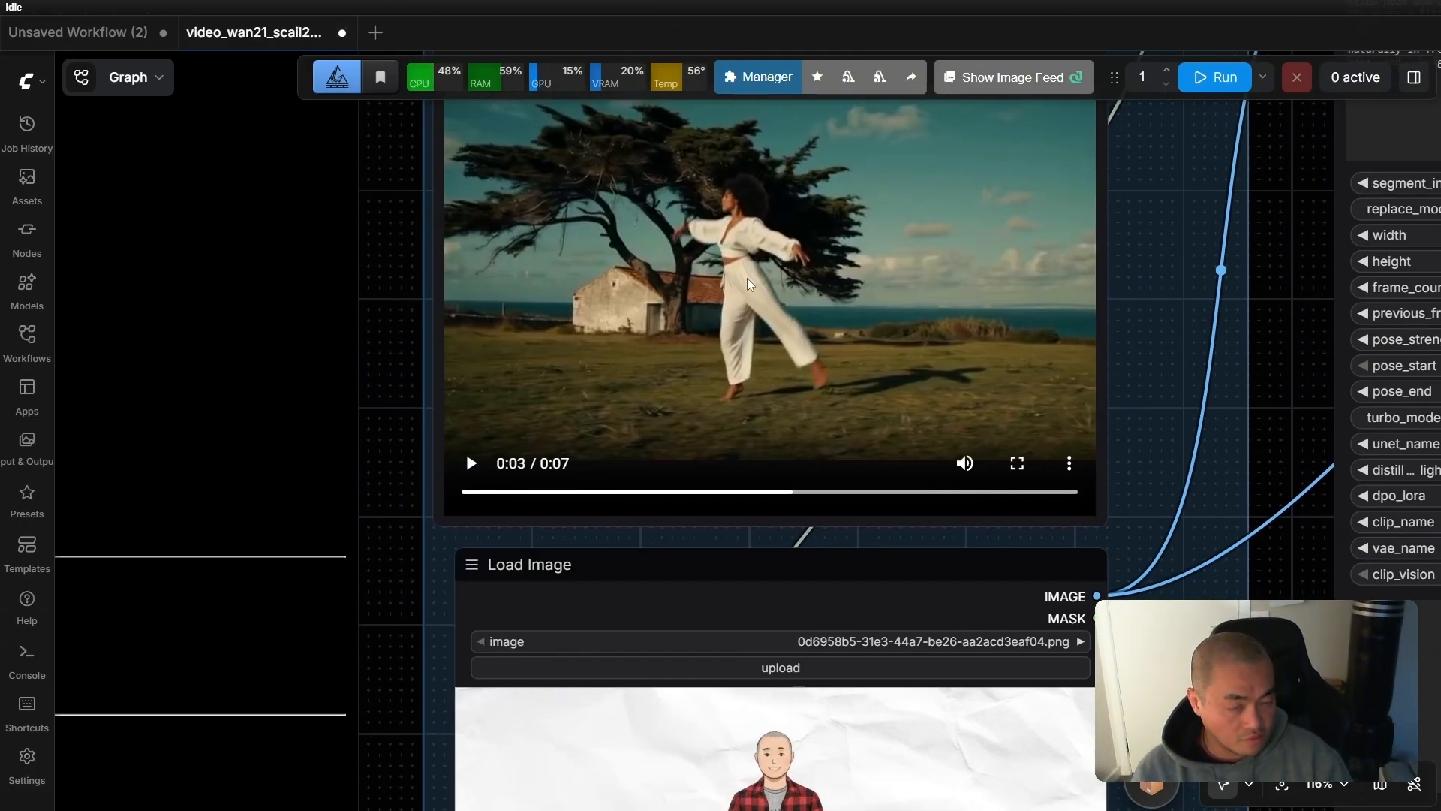
scroll(746, 277, down, 4)
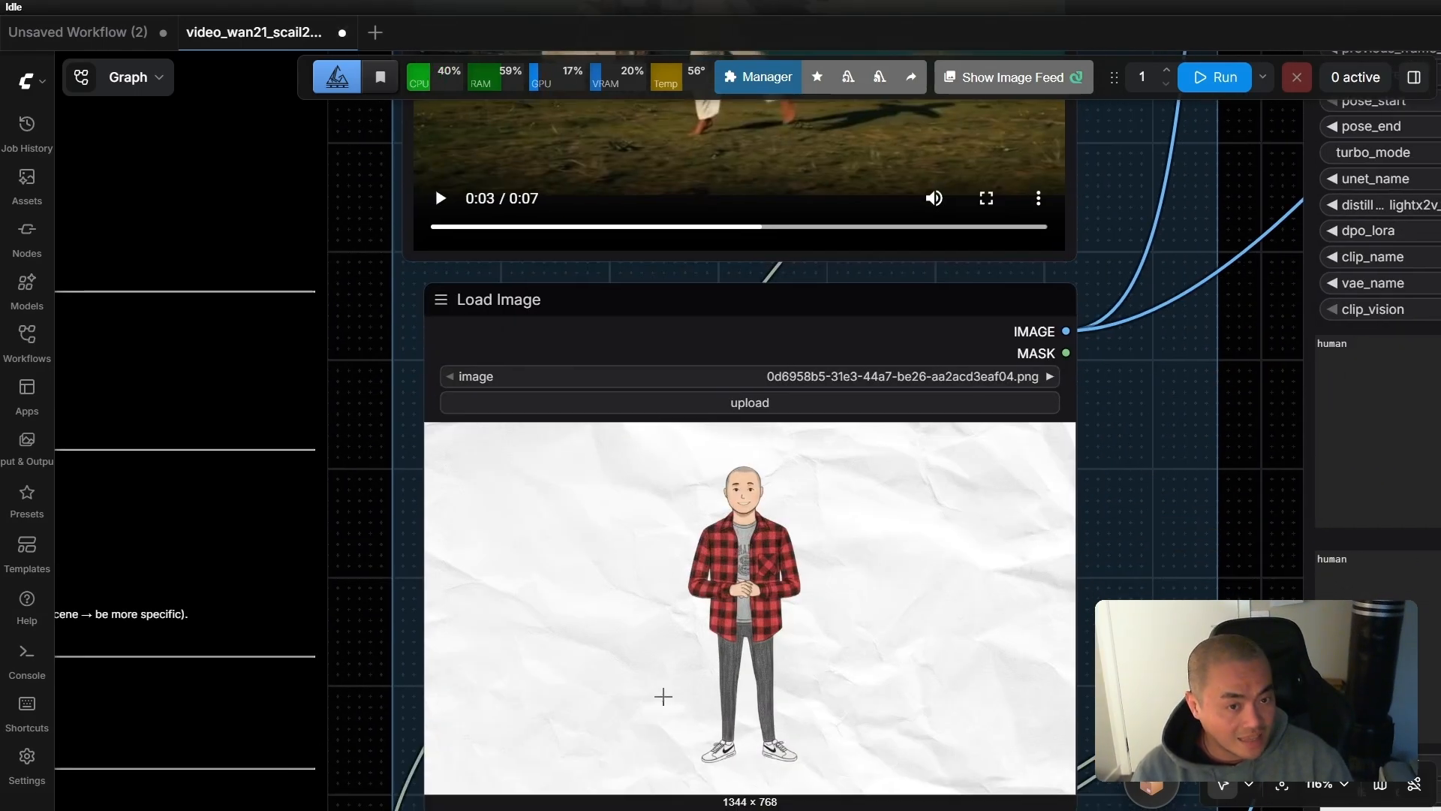
Run the workflow to calculate the driving video's segment count in the Estimate Segment Count group.
scroll(1230, 533, down, 5)
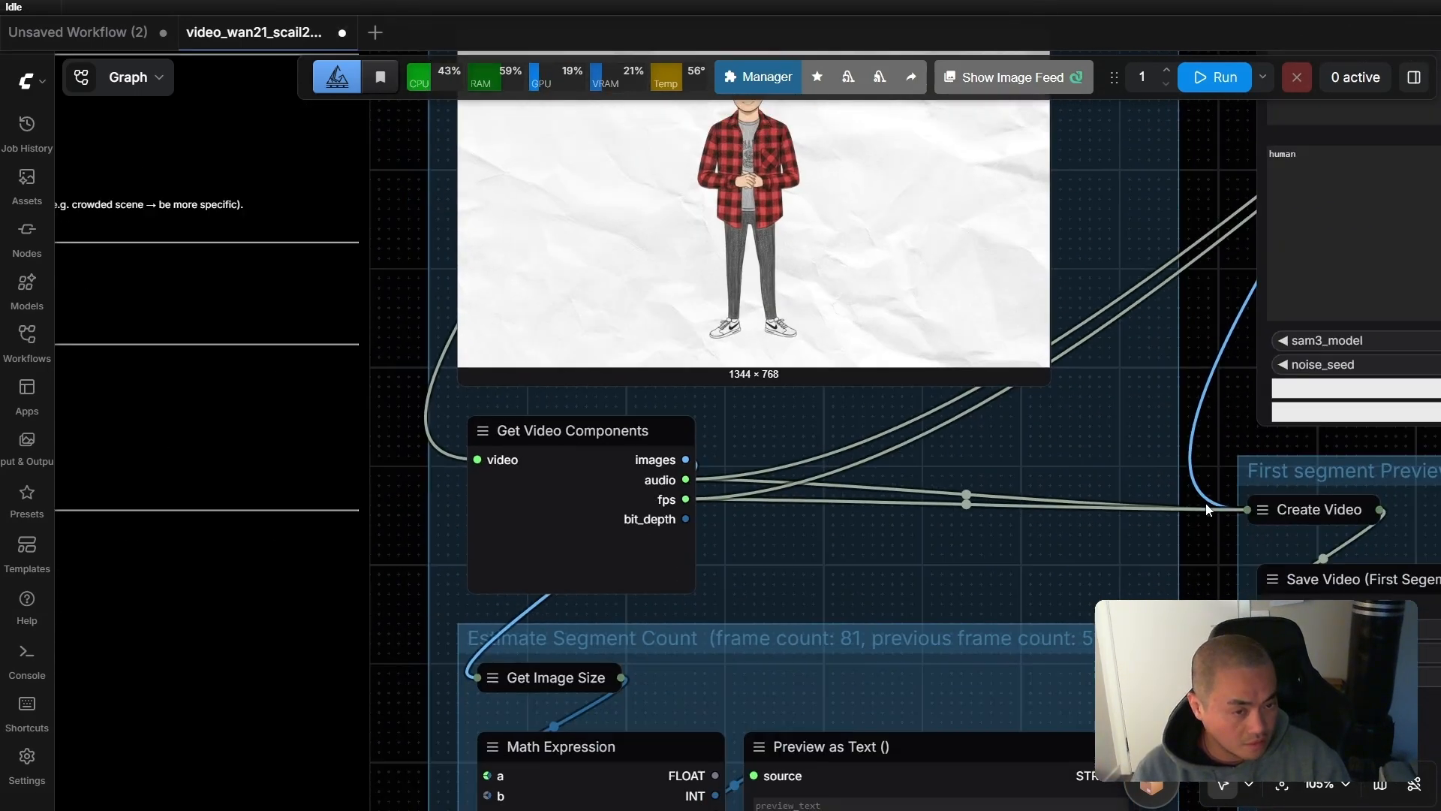
scroll(1206, 556, down, 5)
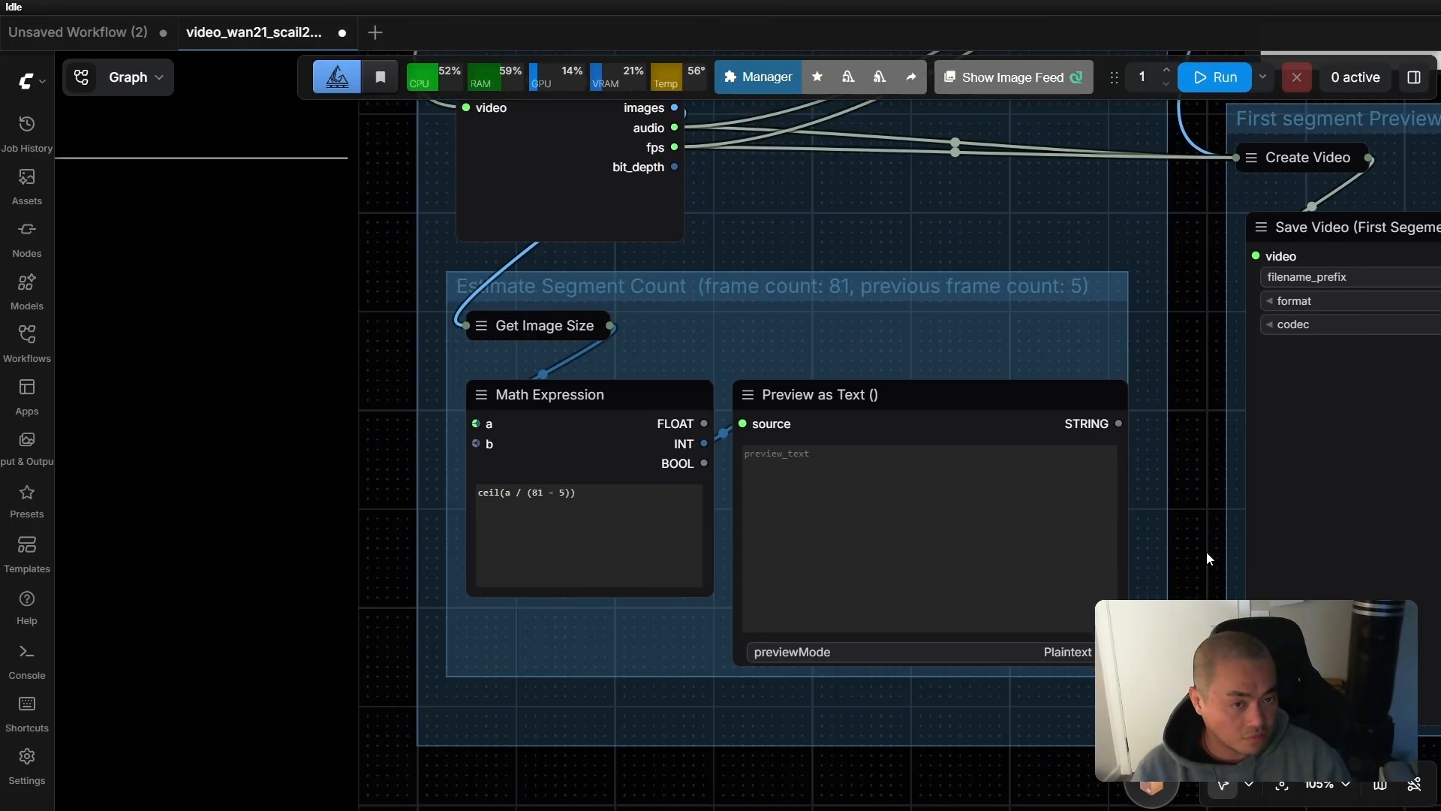
scroll(1205, 553, up, 2)
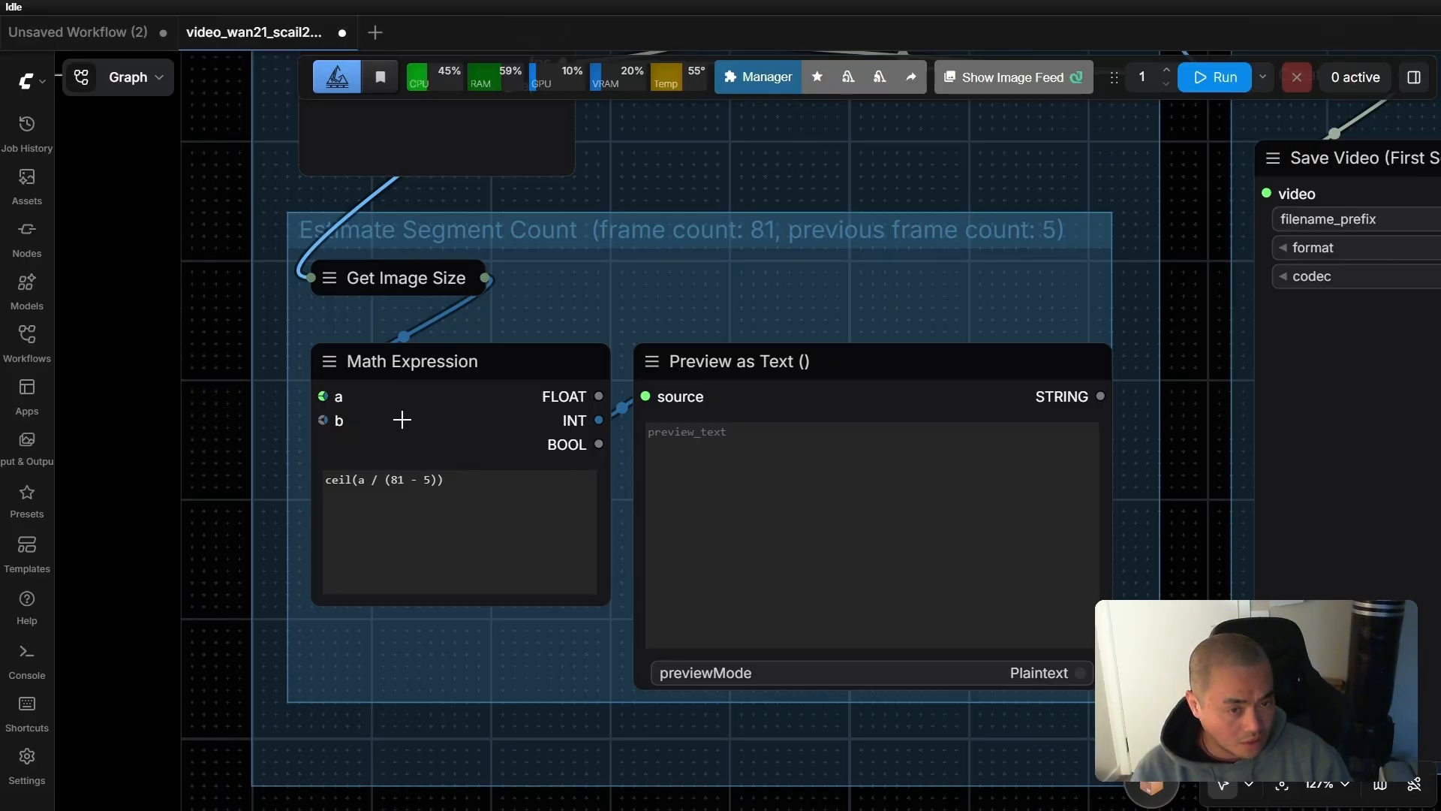
scroll(1183, 249, down, 3)
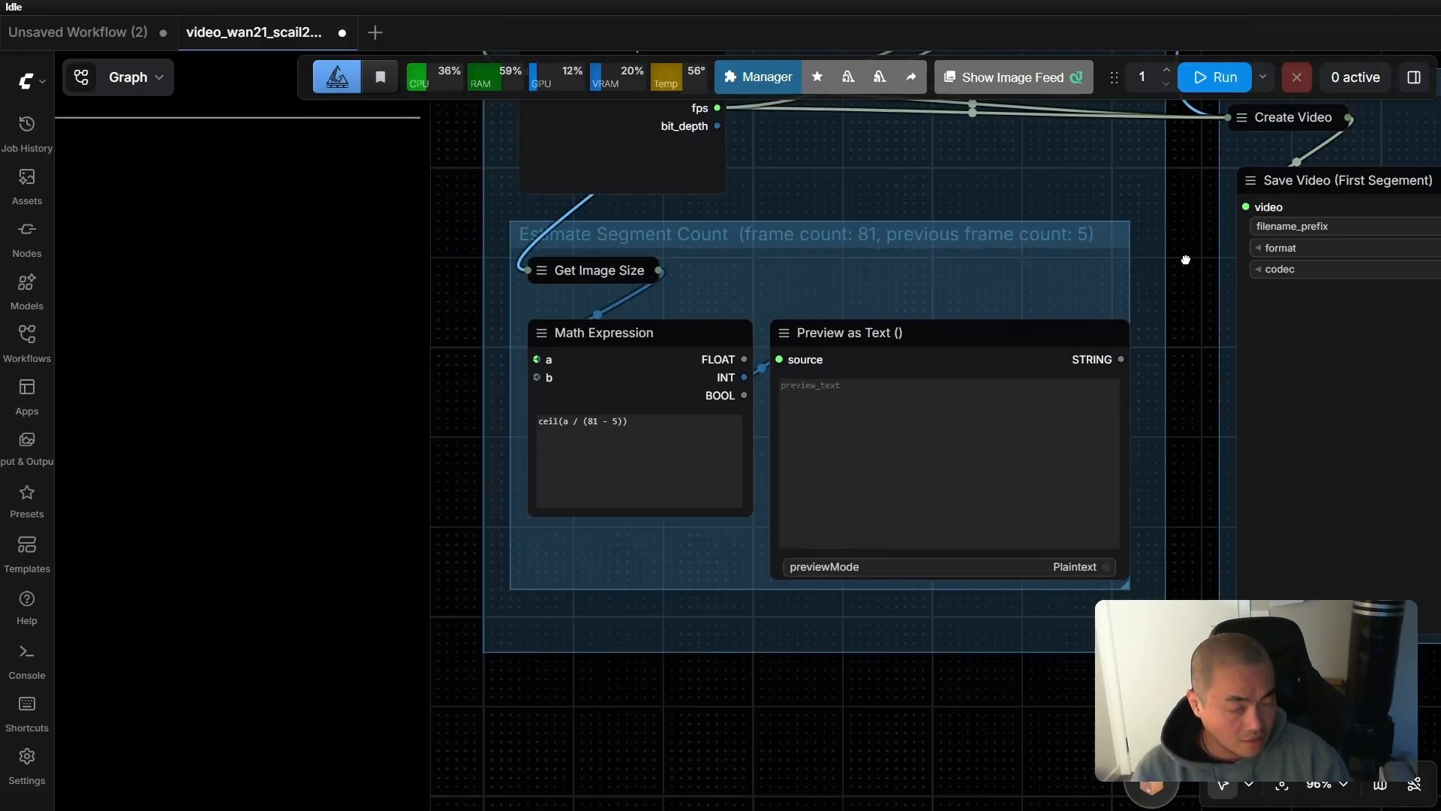
drag(1185, 262, 1180, 205)
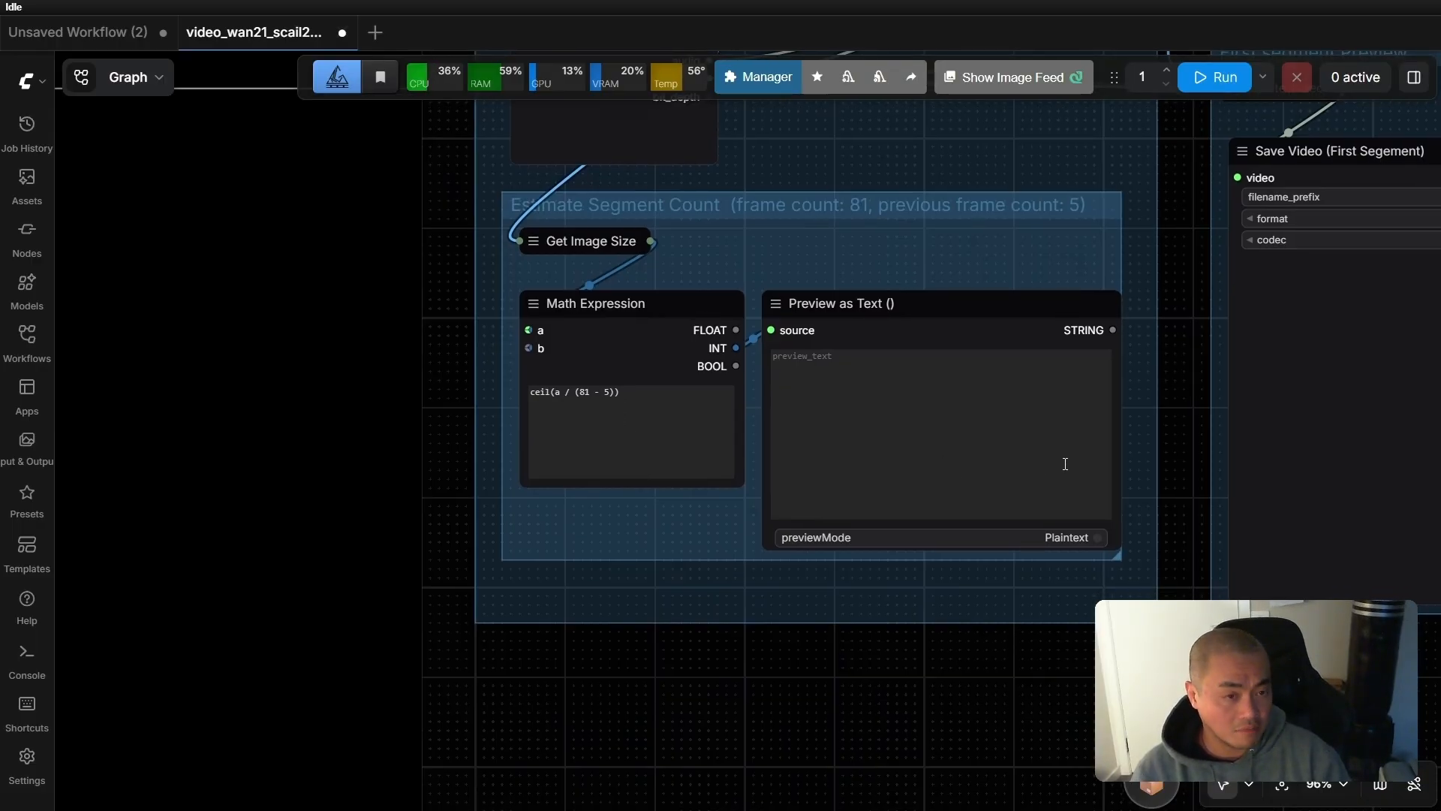
drag(1183, 213, 1168, 237)
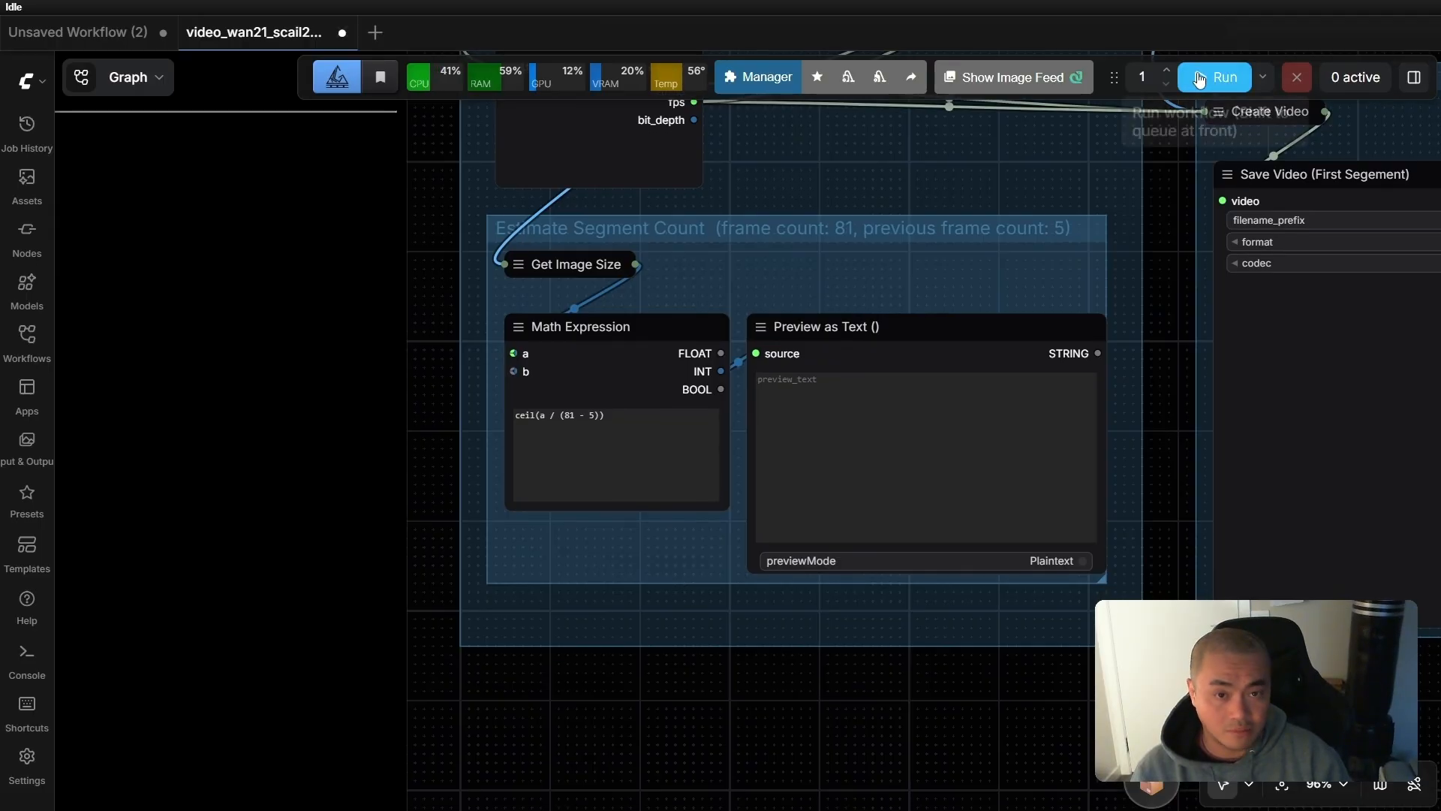
click(1200, 78)
scroll(1168, 221, down, 2)
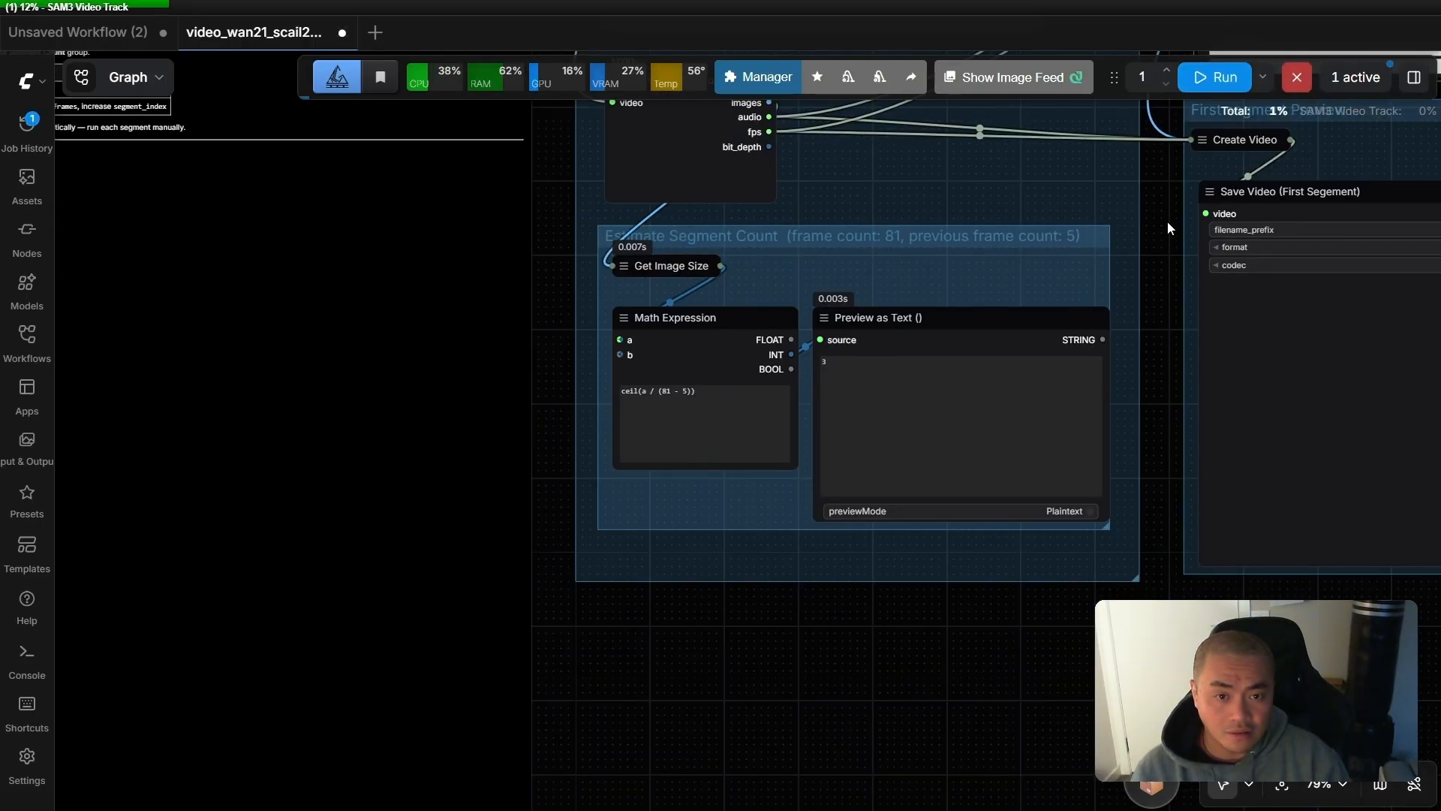
Read the calculated segment count and its math expression in the Estimate Segment Count group.
scroll(1012, 396, up, 11)
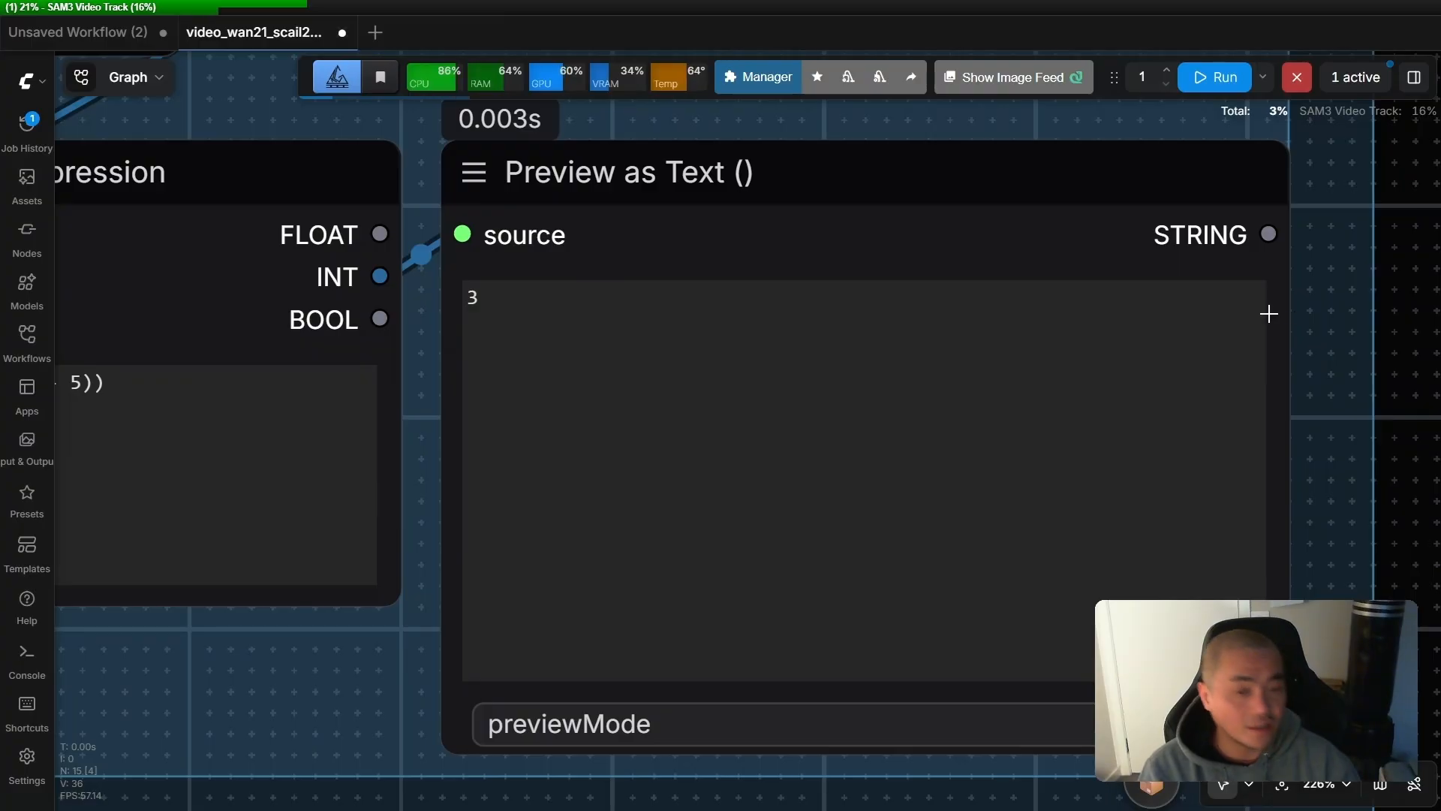
scroll(1269, 314, down, 2)
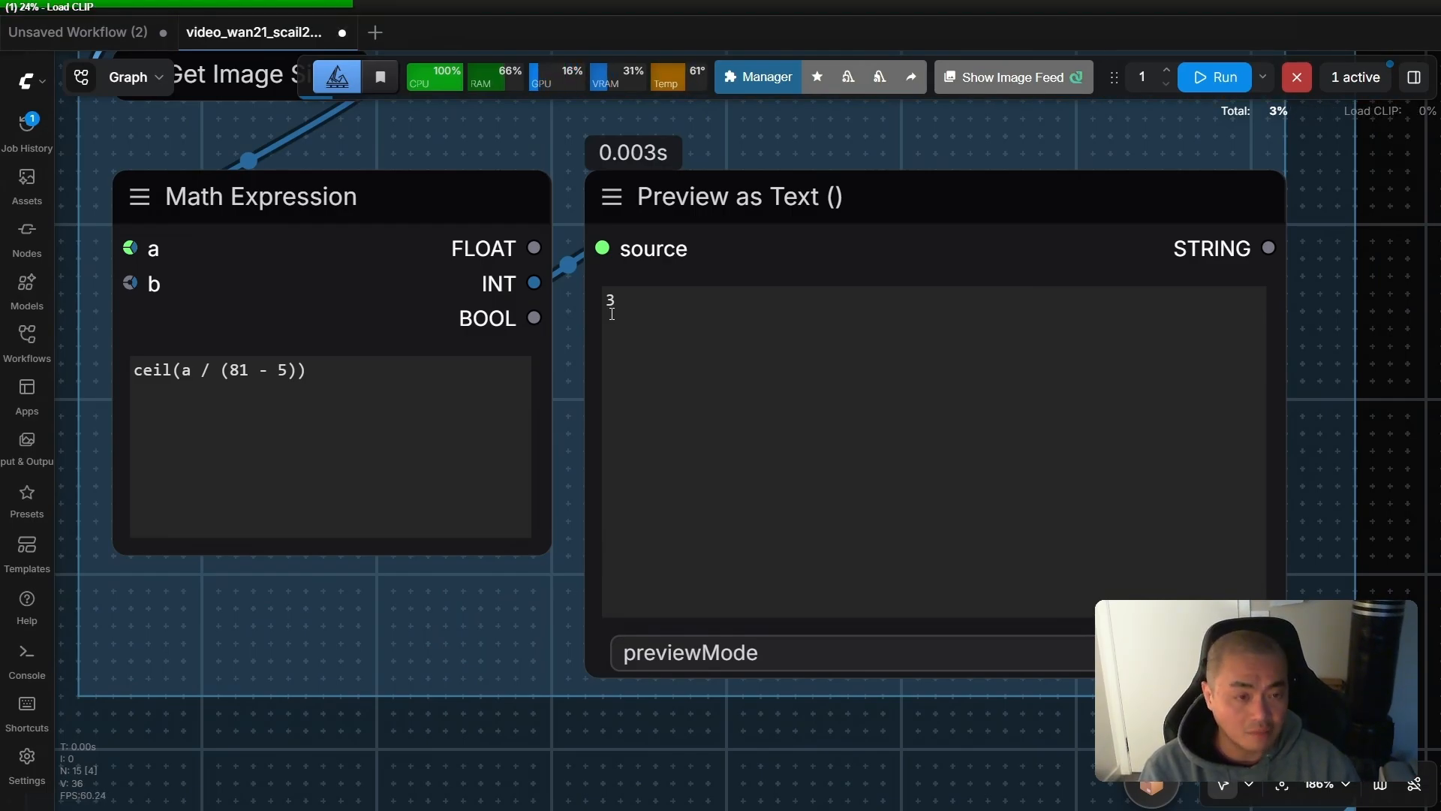
double_click(623, 304)
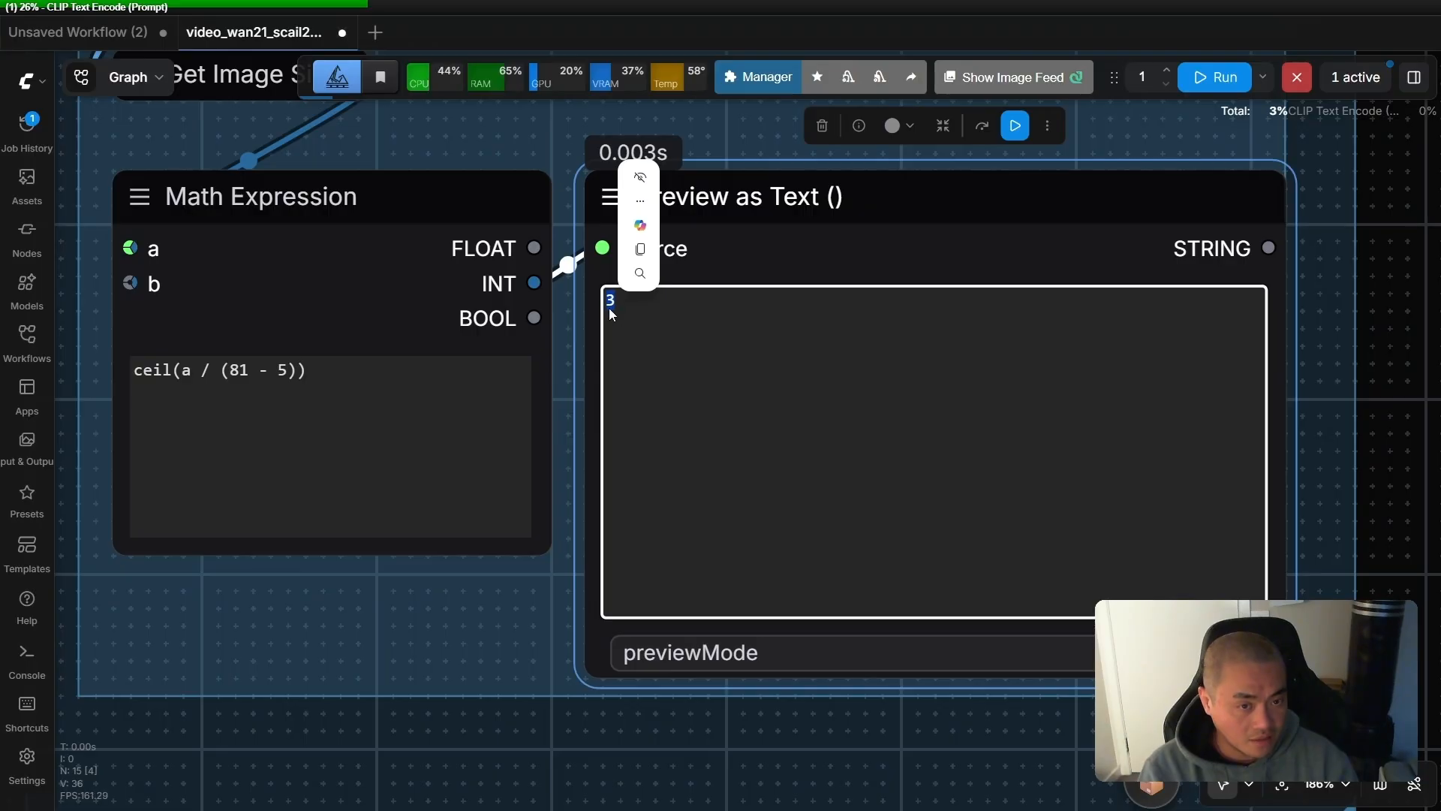
click(1039, 382)
scroll(1343, 268, down, 1)
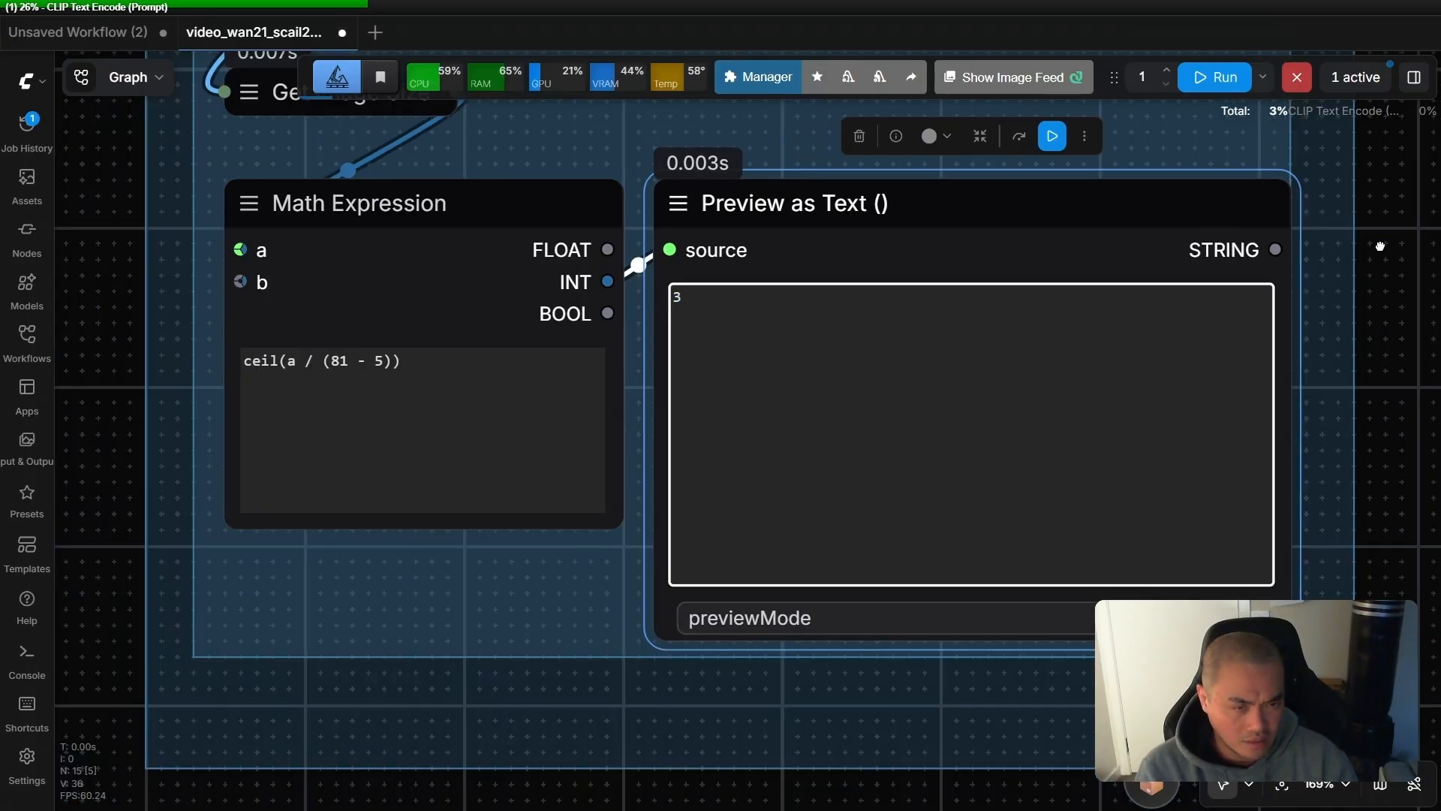
Examine the prompt, segment_index and model settings of the Character Replacement (SCAIL-2 Base) node.
scroll(1379, 246, up, 5)
scroll(1379, 246, right, 5)
scroll(804, 440, down, 4)
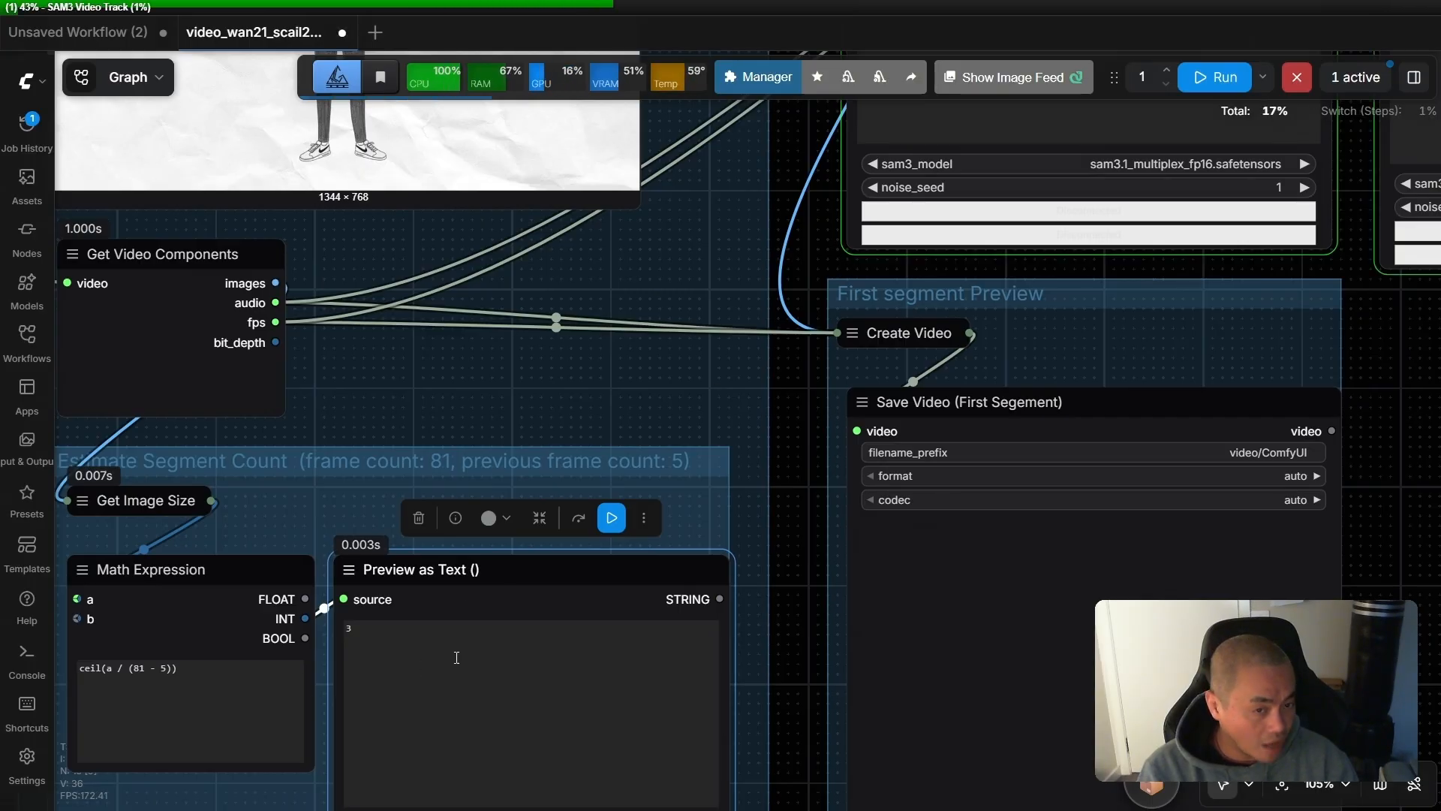
scroll(543, 270, up, 6)
scroll(544, 270, right, 4)
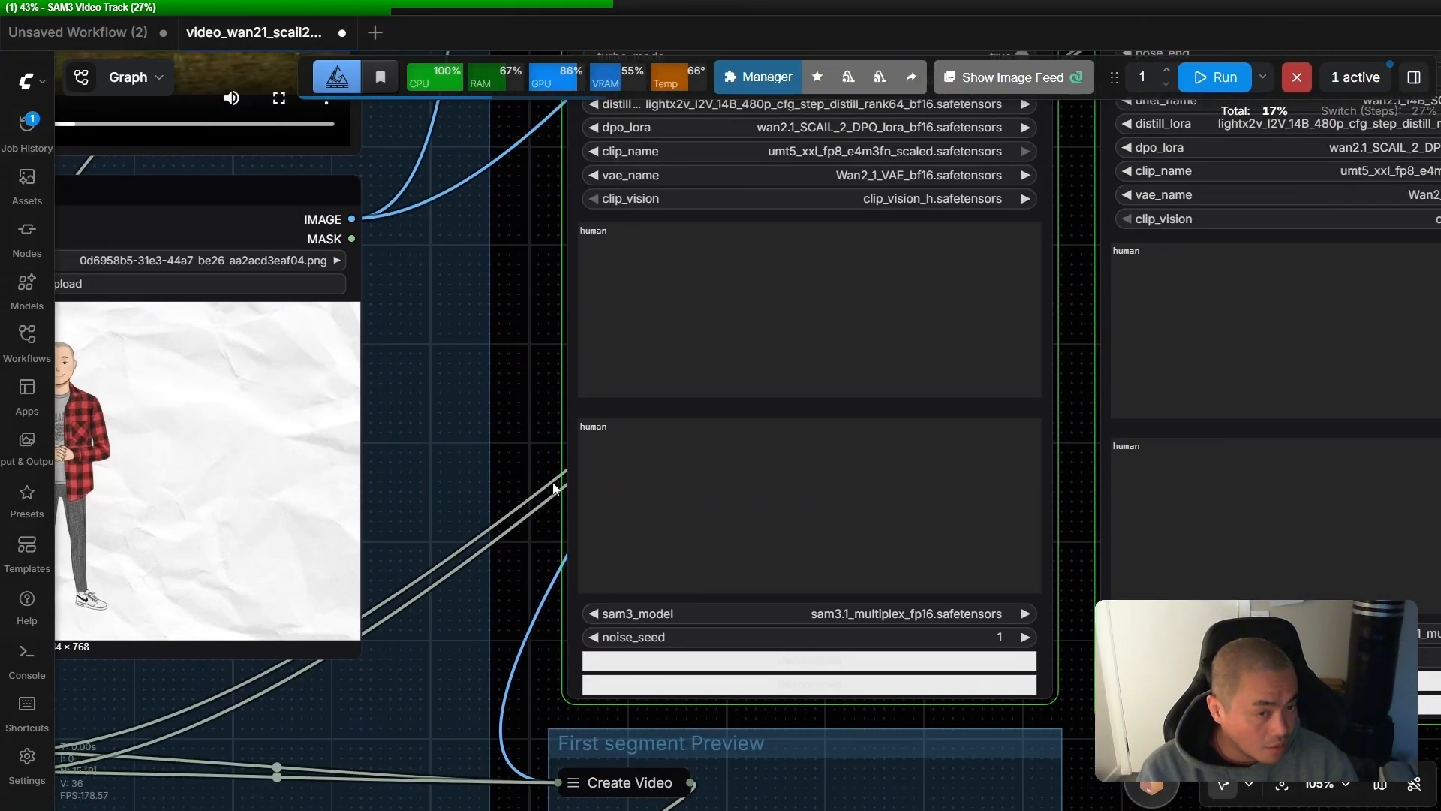
scroll(544, 270, up, 8)
scroll(543, 270, right, 2)
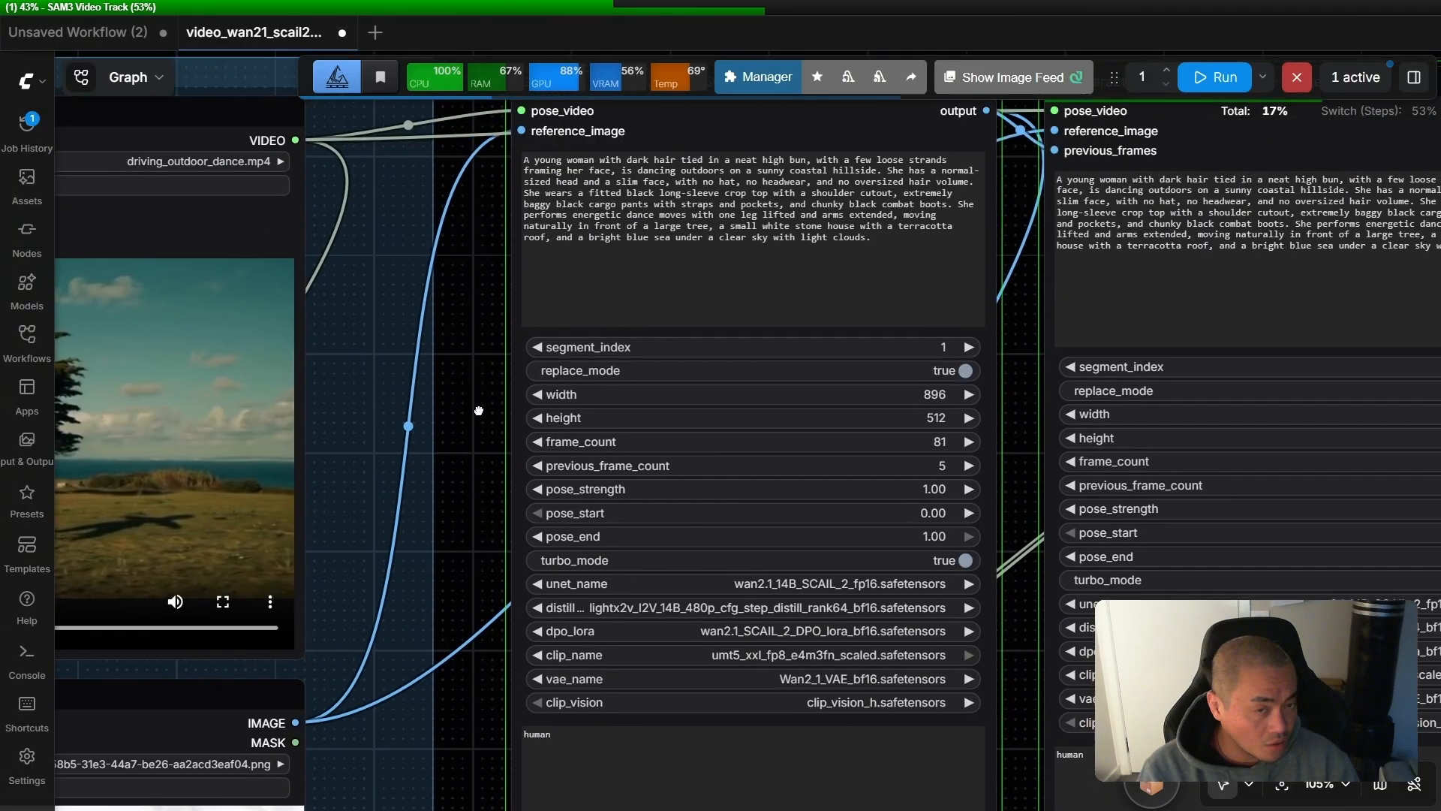
scroll(471, 480, up, 1)
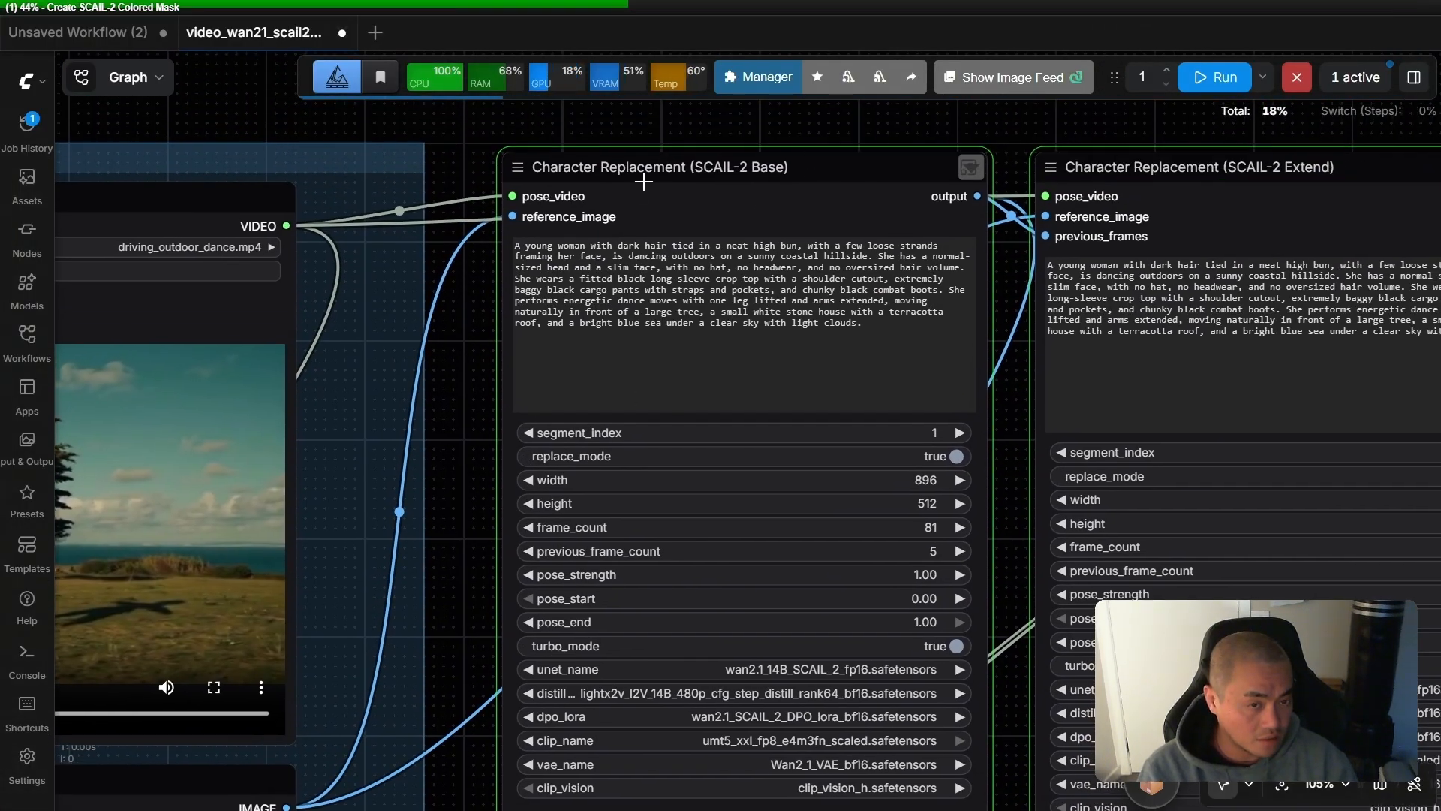
scroll(559, 276, up, 1)
scroll(465, 373, down, 9)
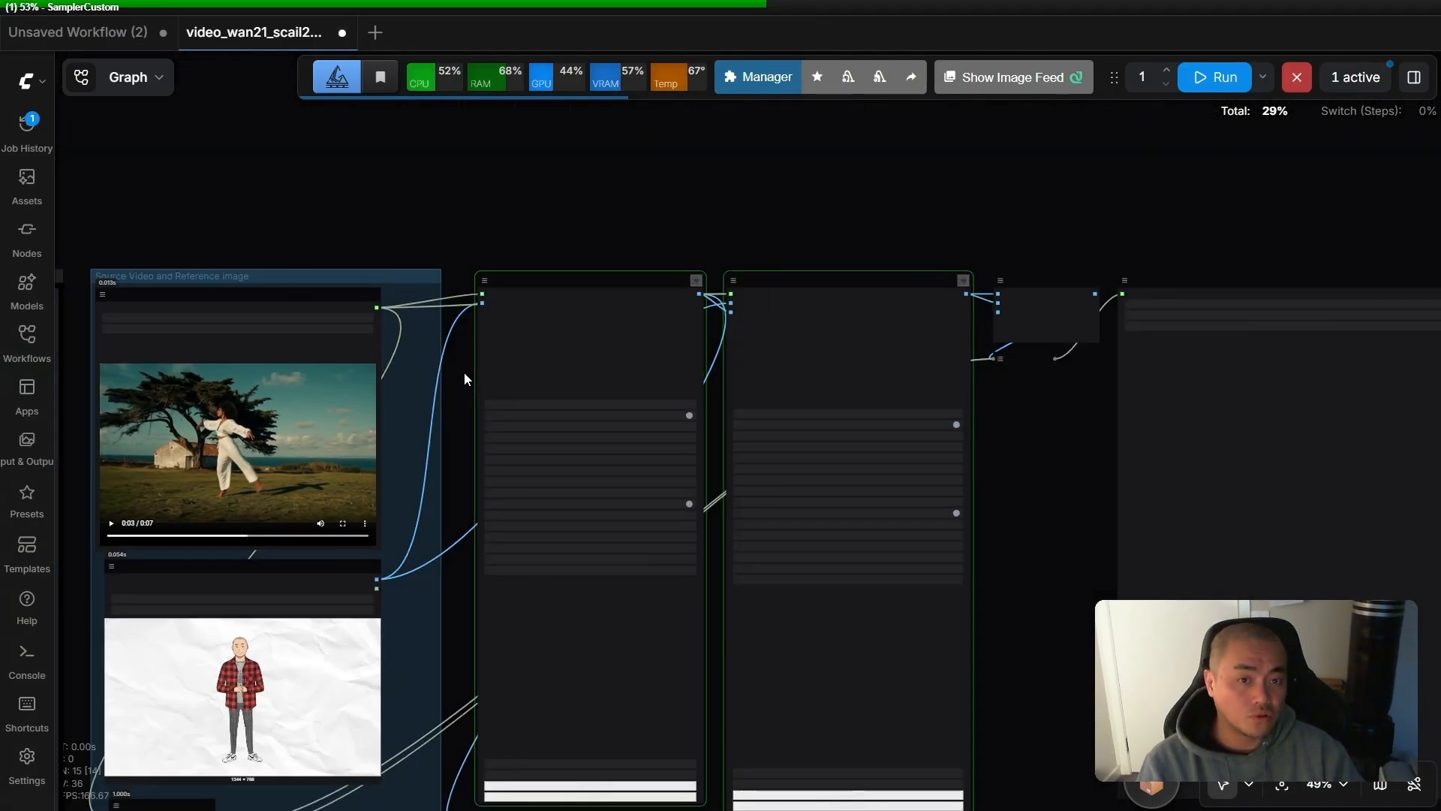
scroll(420, 279, up, 8)
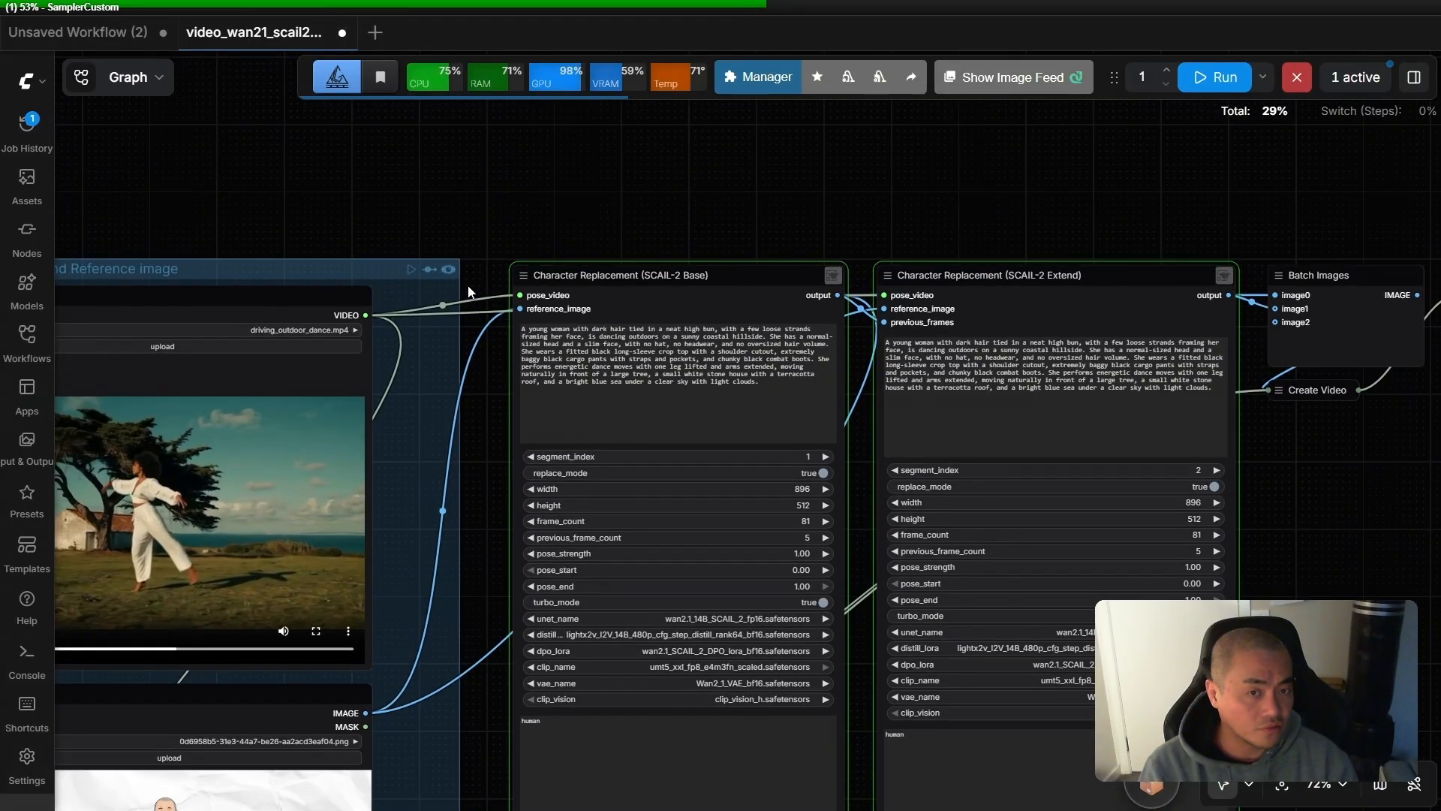
drag(603, 173, 563, 143)
scroll(524, 200, up, 1)
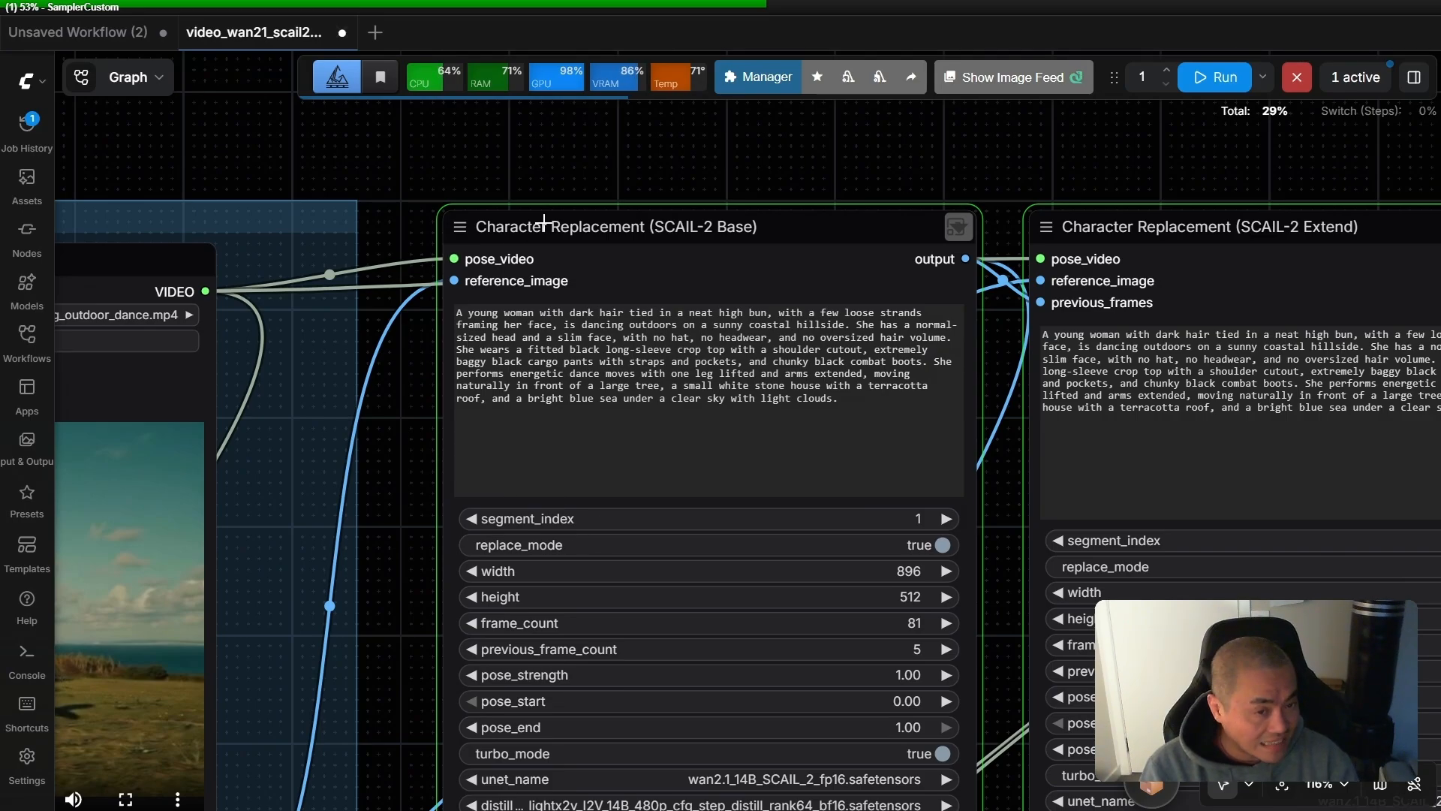
click(545, 222)
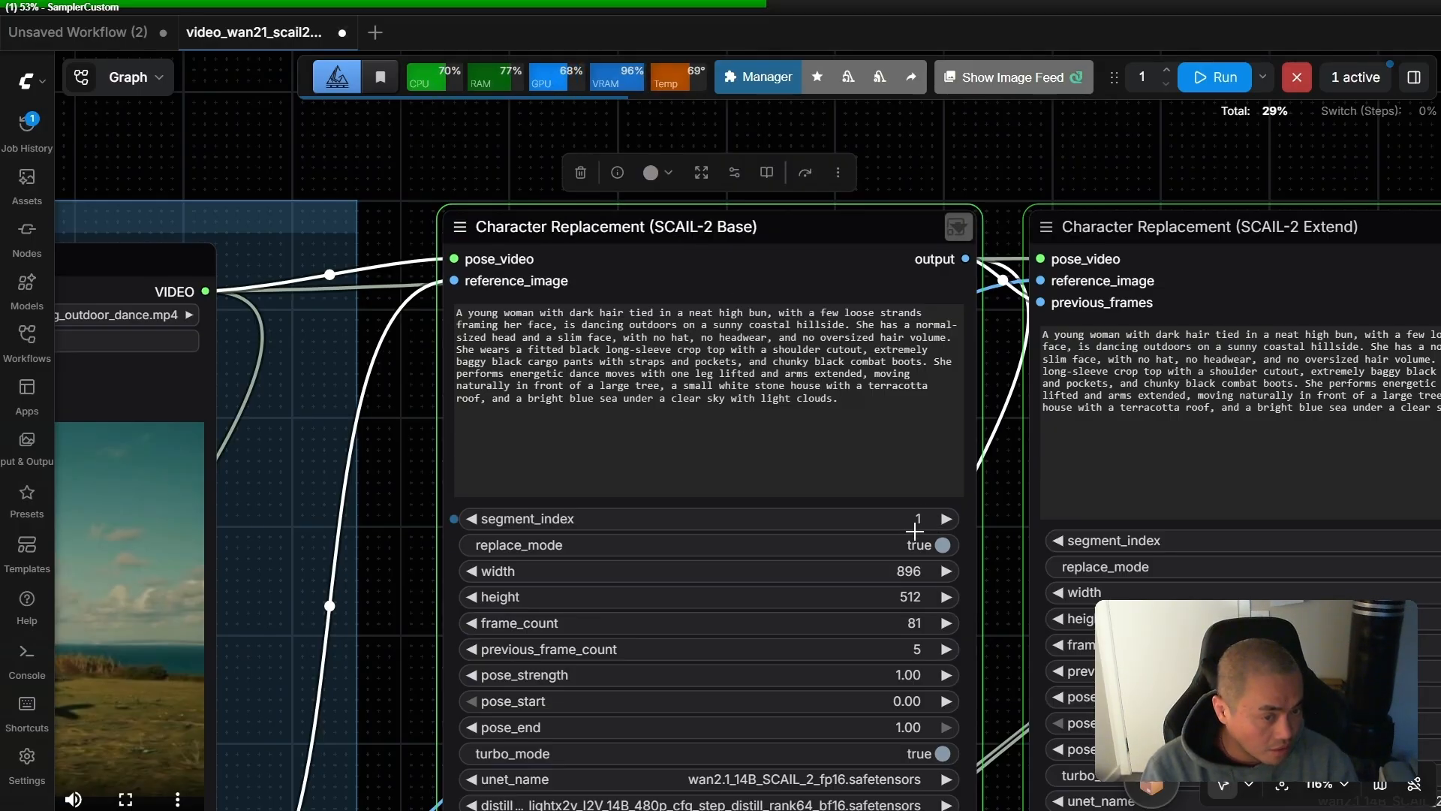
Compare the segment_index settings of the SCAIL-2 Base and SCAIL-2 Extend nodes with the driving video's length.
scroll(997, 495, right, 10)
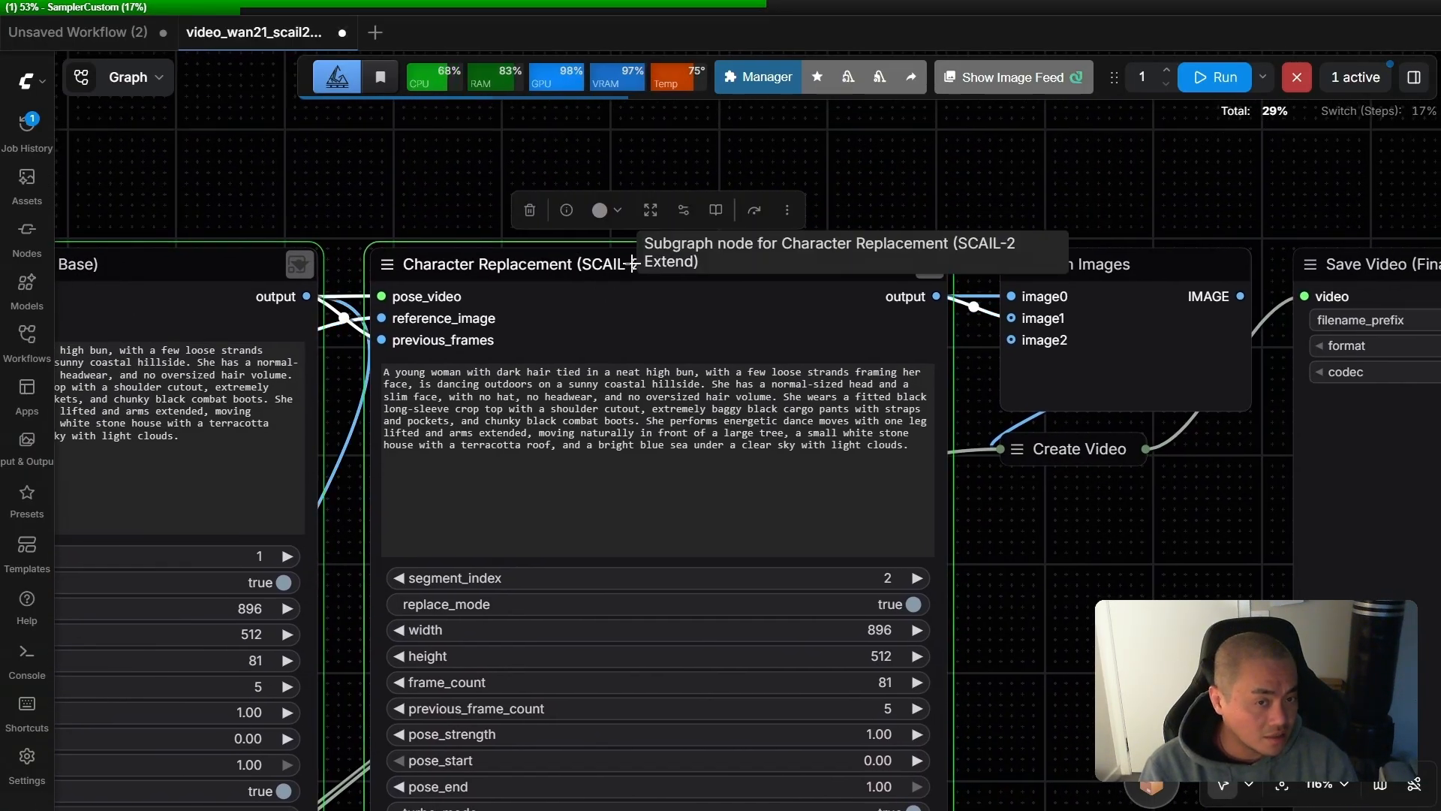
scroll(945, 560, down, 2)
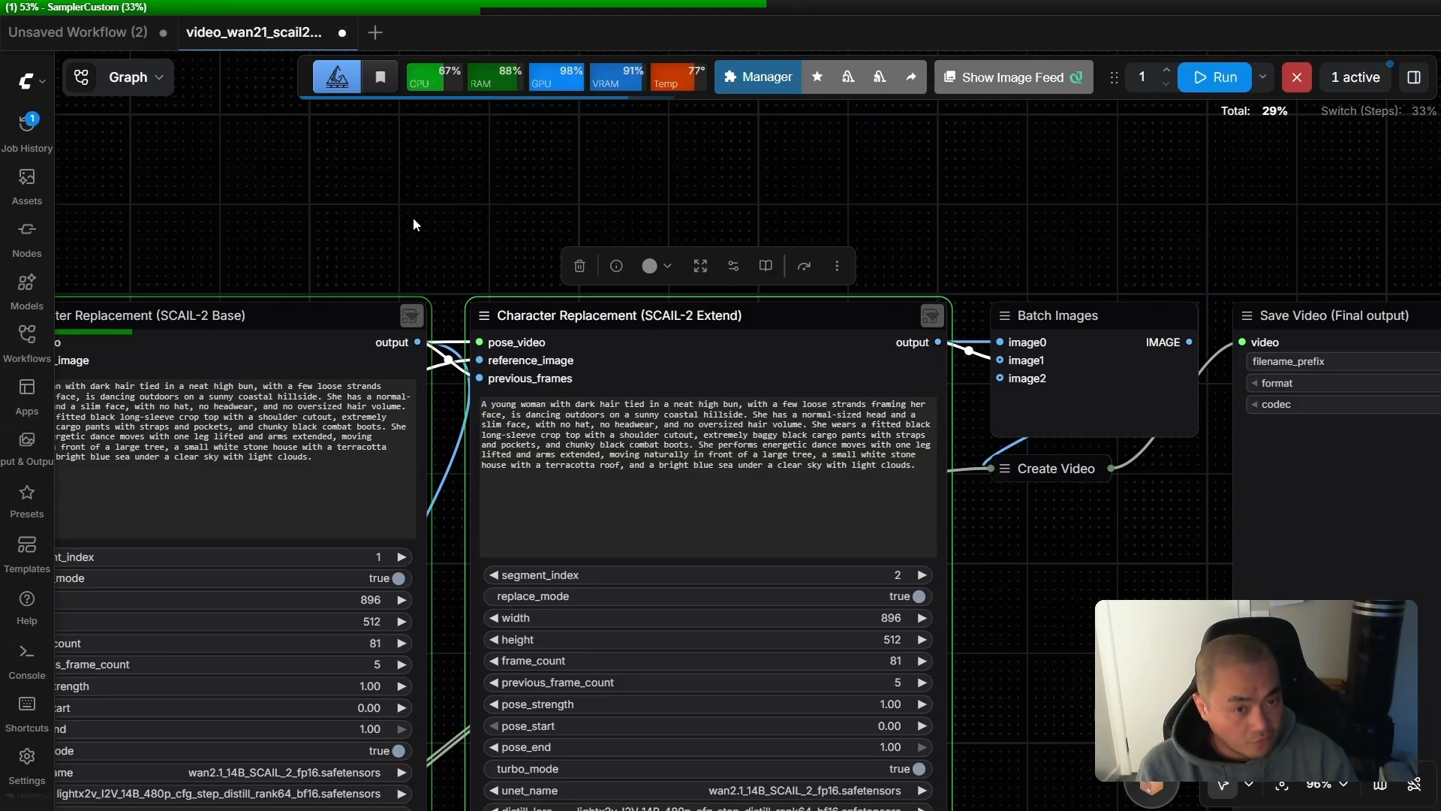
drag(417, 223, 701, 134)
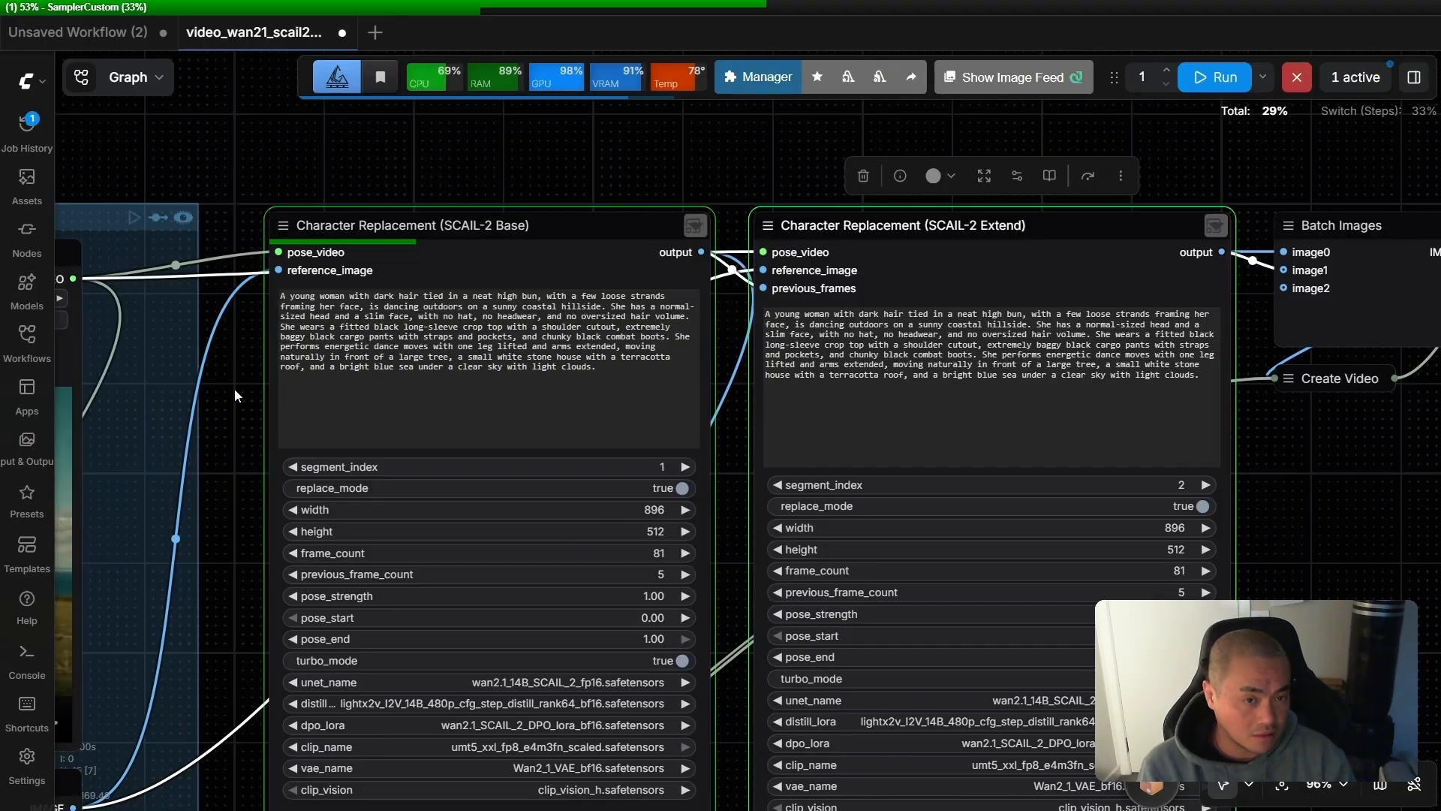
drag(234, 389, 789, 221)
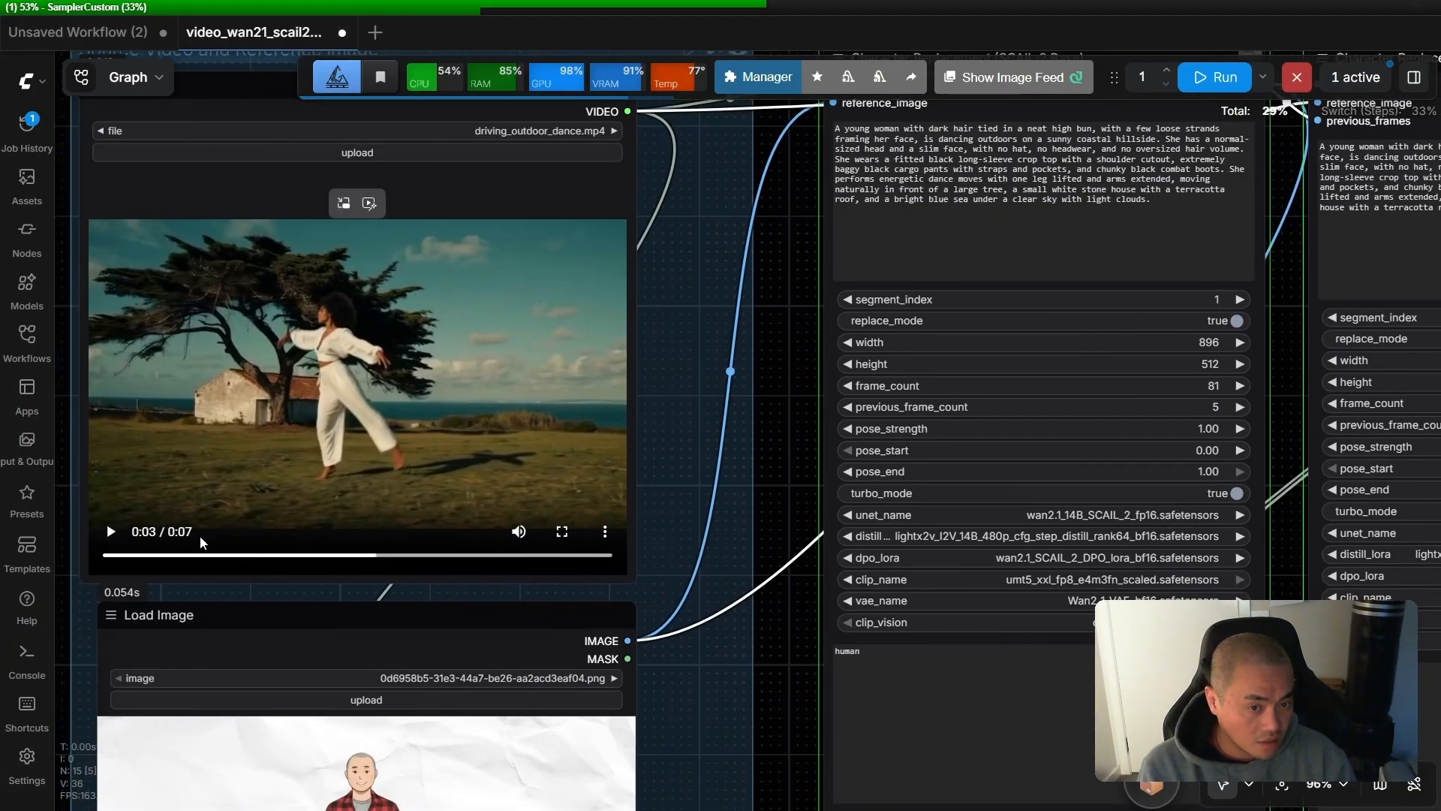
drag(786, 472, 489, 600)
click(699, 192)
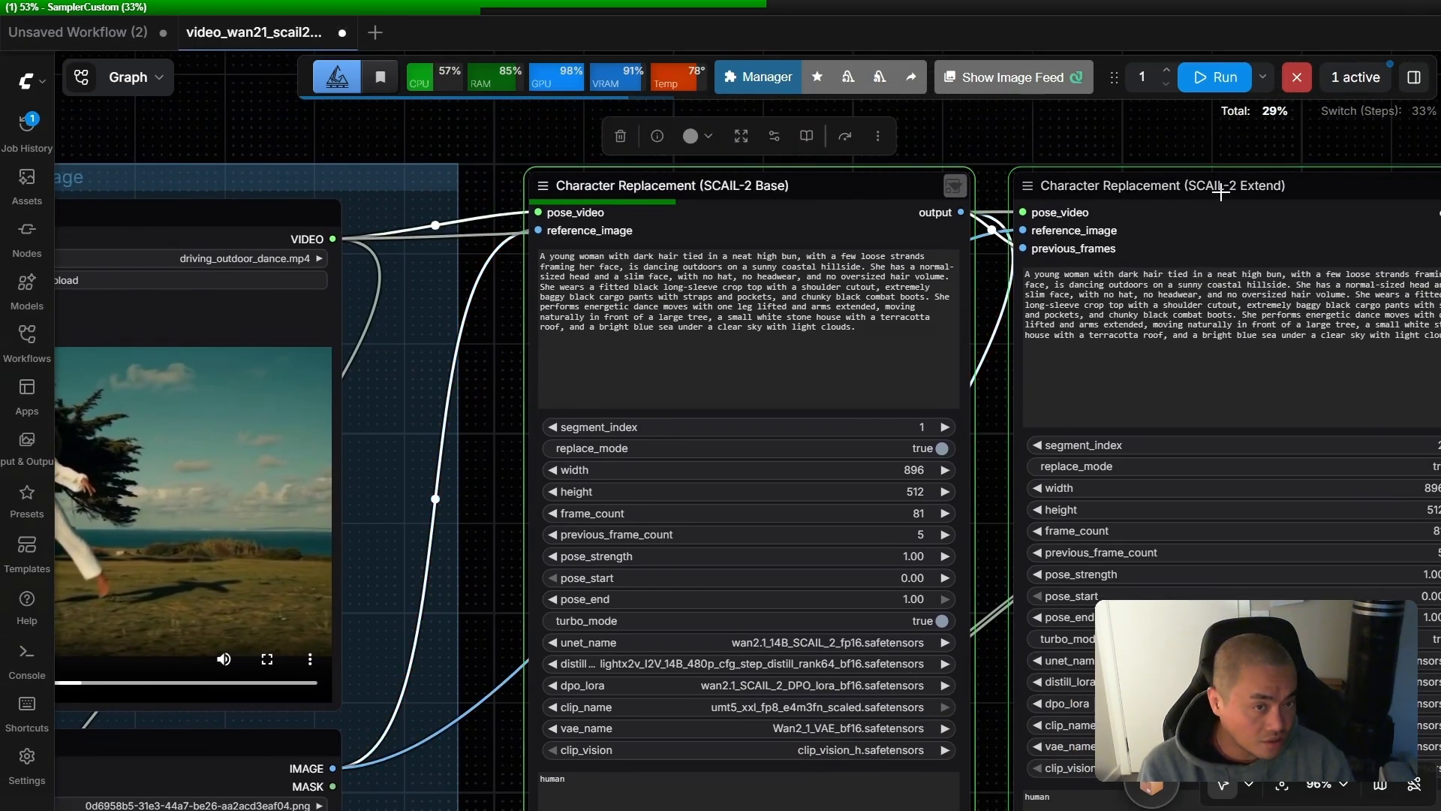
click(1220, 193)
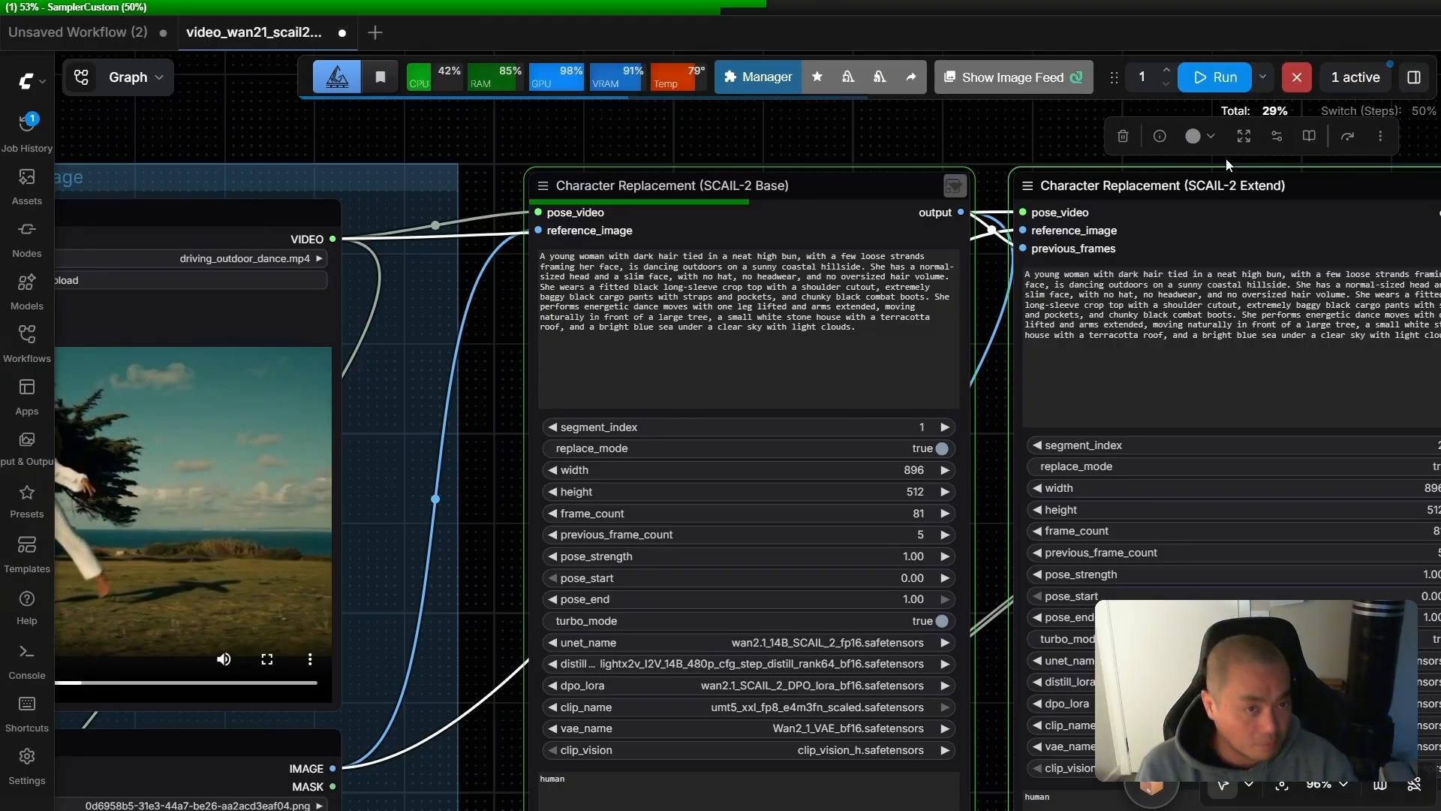
Open the job history and review the generated dance video in the Save Video (Final output) node.
click(27, 128)
mouse_move(118, 296)
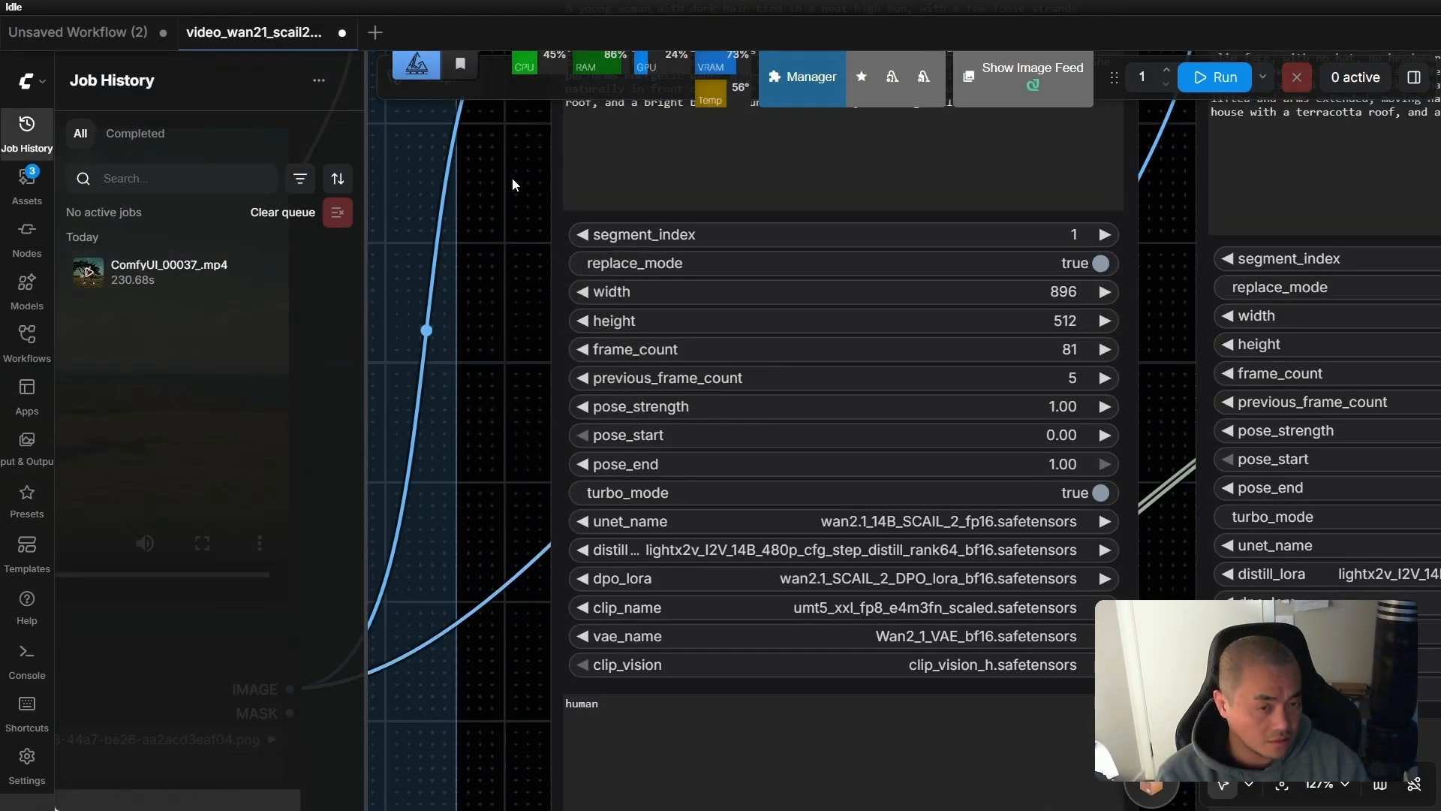
scroll(512, 178, down, 5)
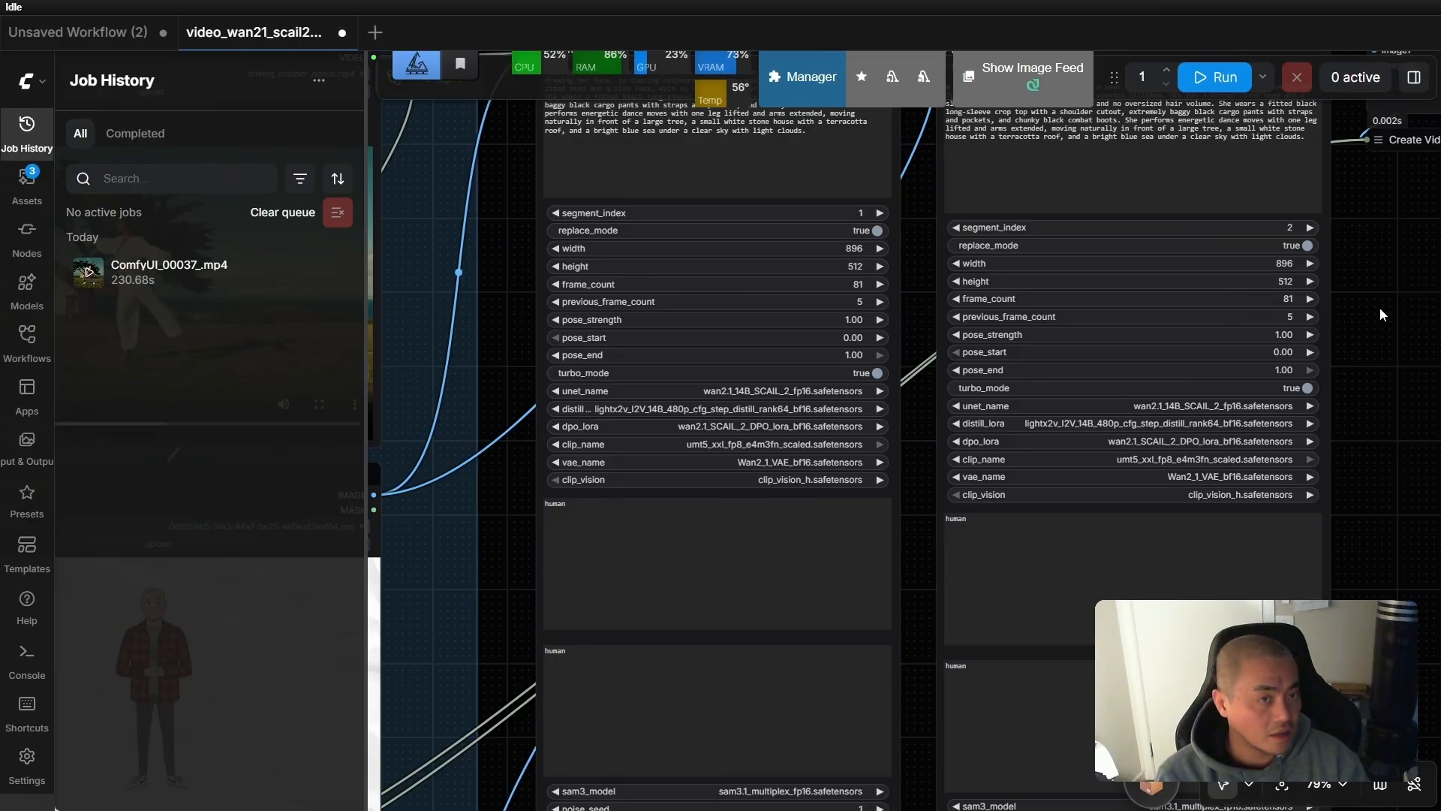
drag(1379, 307, 463, 248)
scroll(529, 514, down, 1)
drag(529, 513, 443, 328)
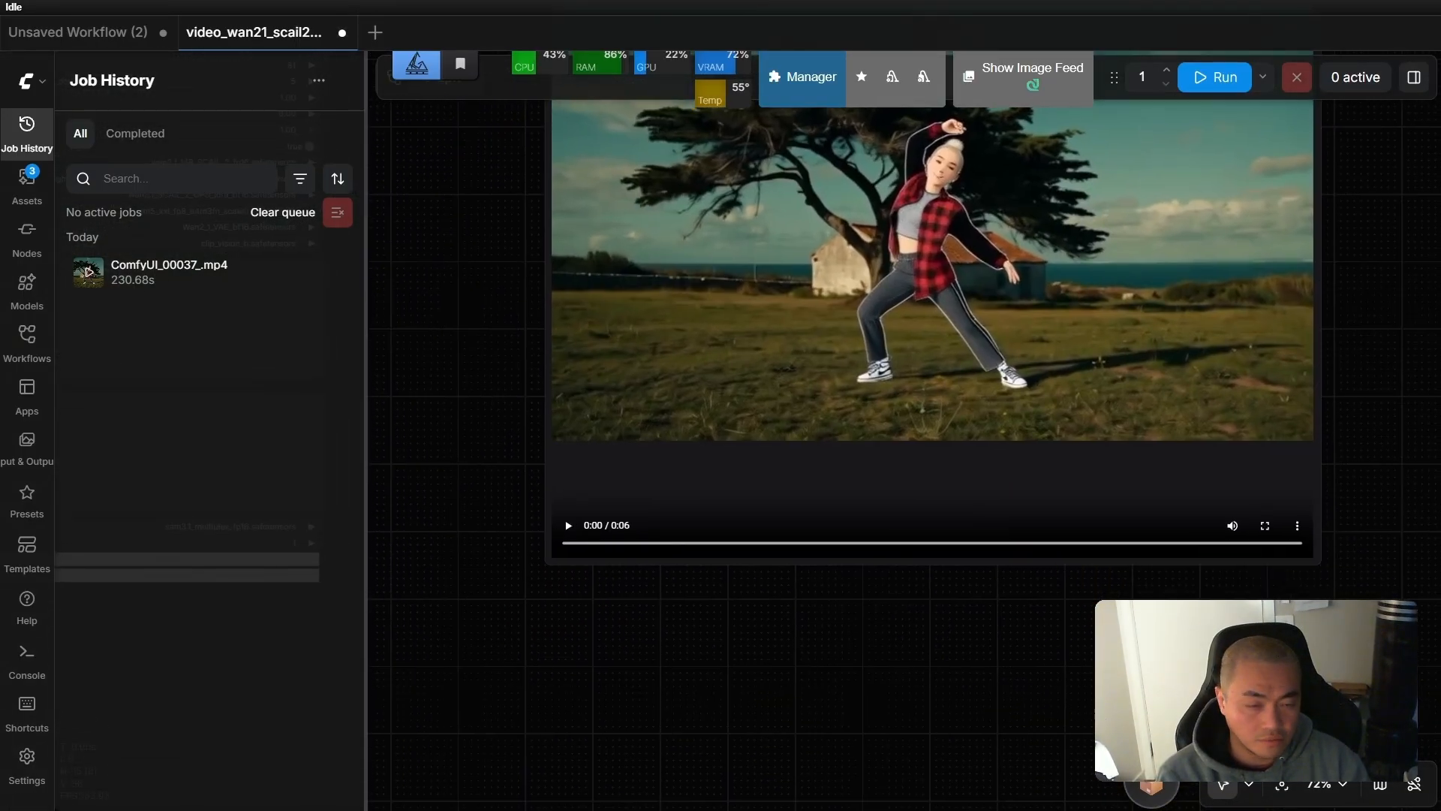
scroll(507, 337, down, 5)
Compare the reference character in Load Image with the dancer in the final output video, and rewind that video to 0:00.
scroll(774, 512, up, 10)
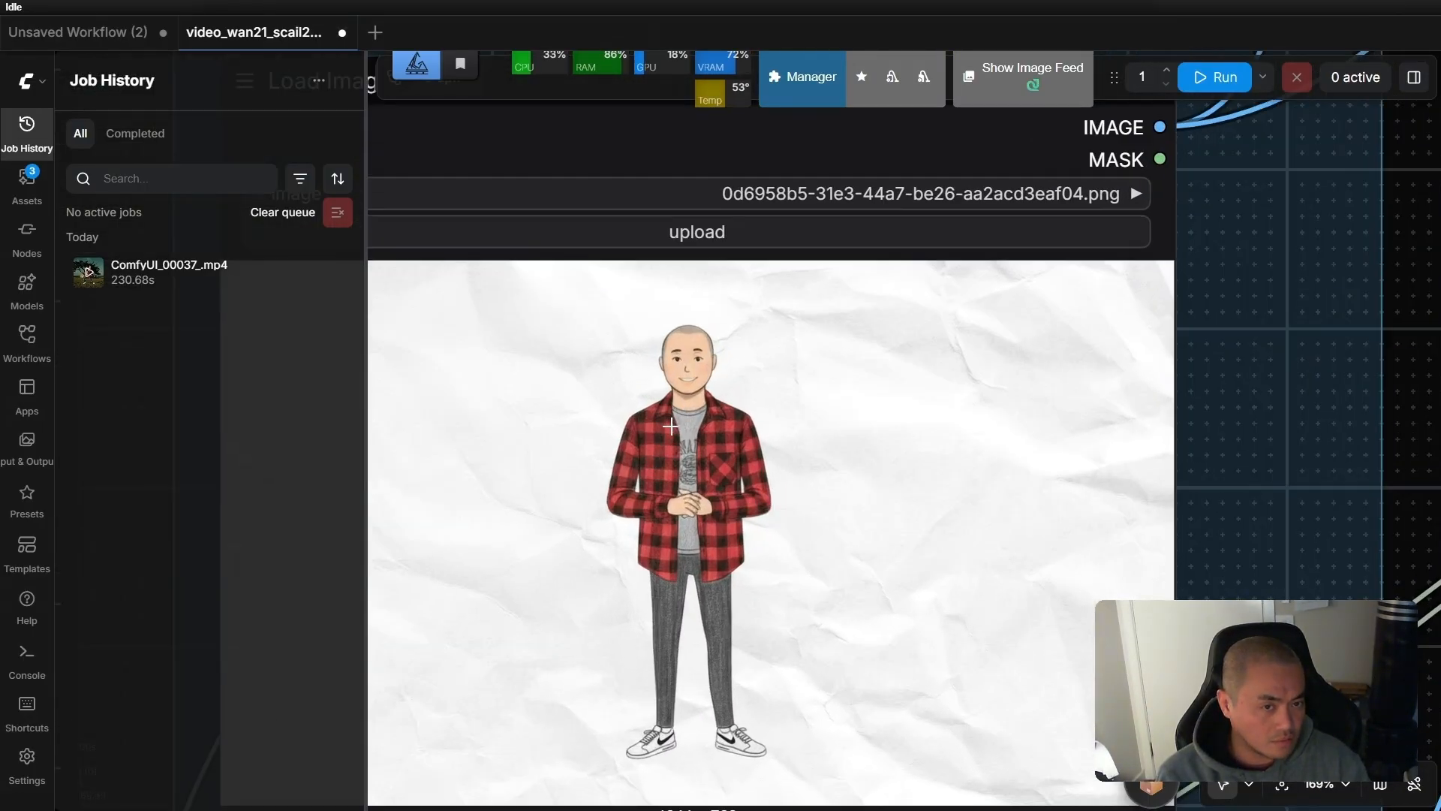
scroll(670, 425, down, 6)
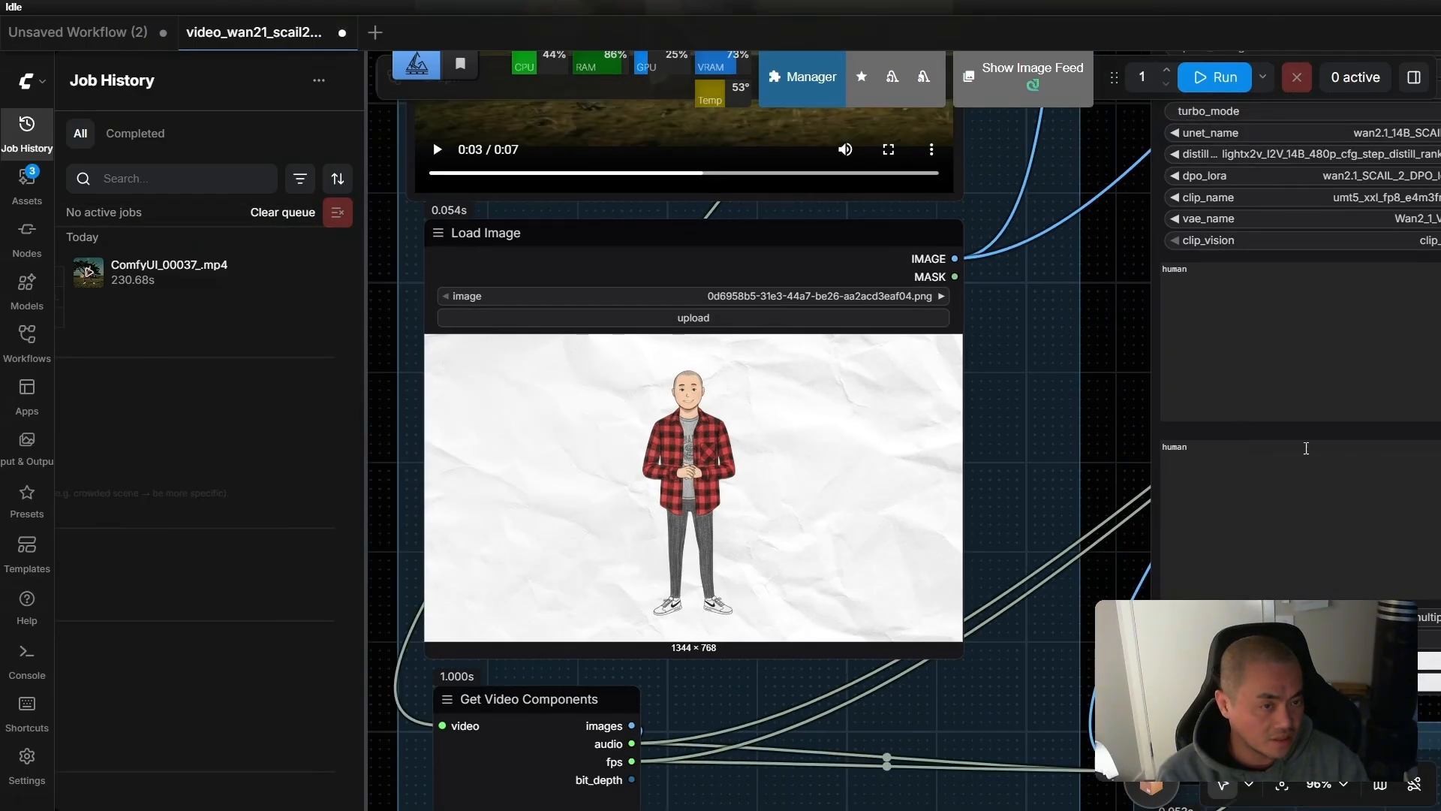
scroll(1133, 398, right, 10)
scroll(652, 466, up, 3)
drag(1334, 434, 398, 400)
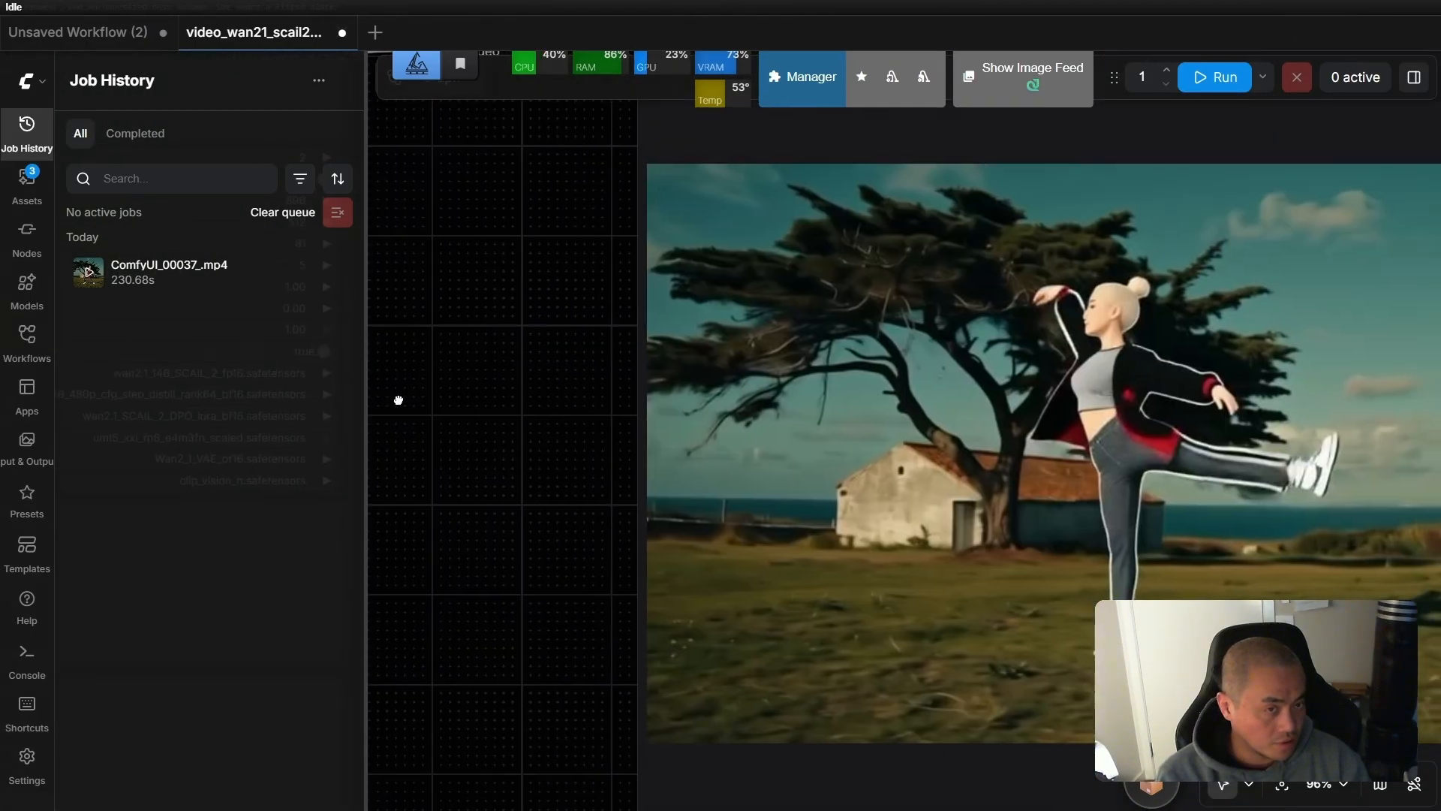
scroll(537, 603, down, 3)
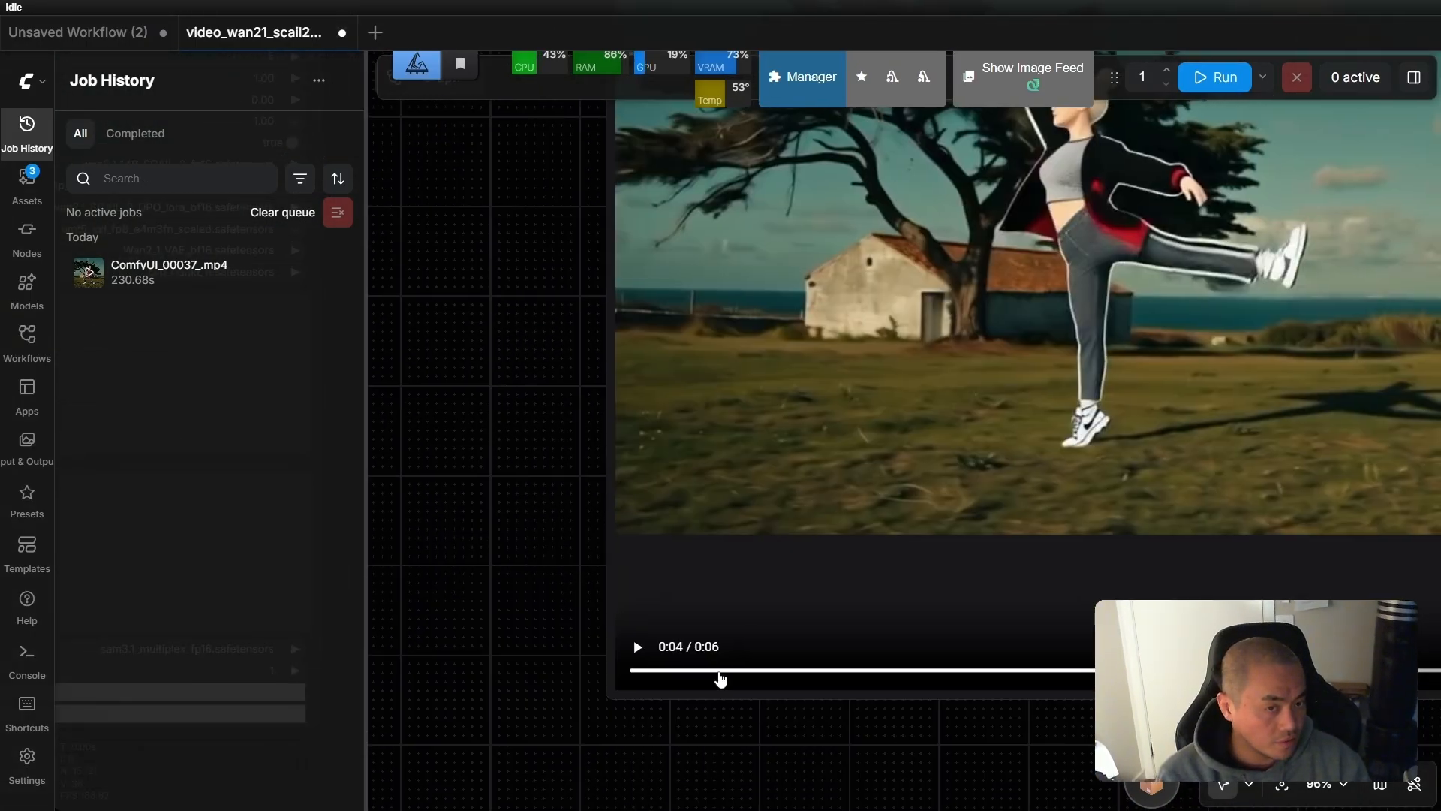
scroll(888, 772, right, 4)
scroll(978, 733, down, 2)
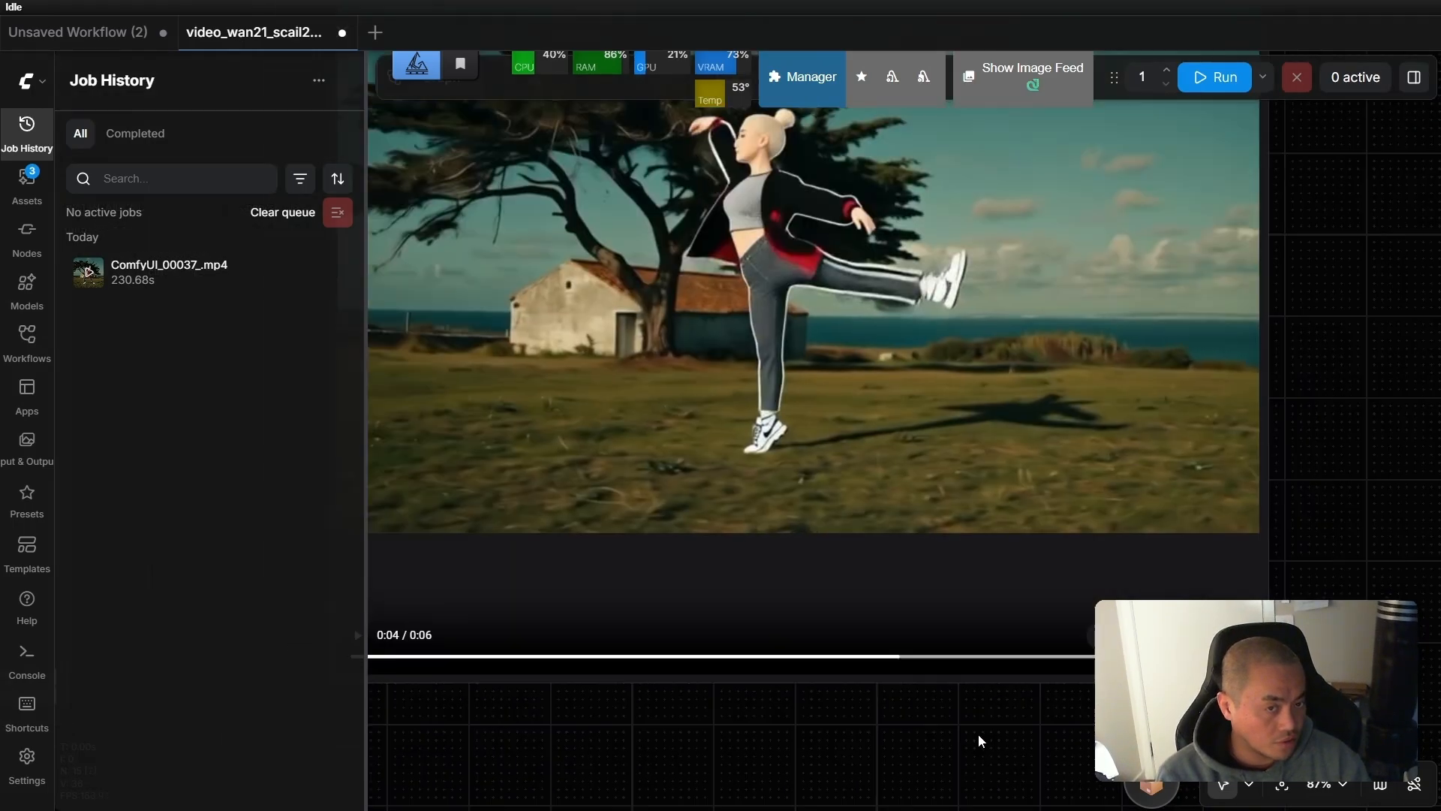
click(547, 636)
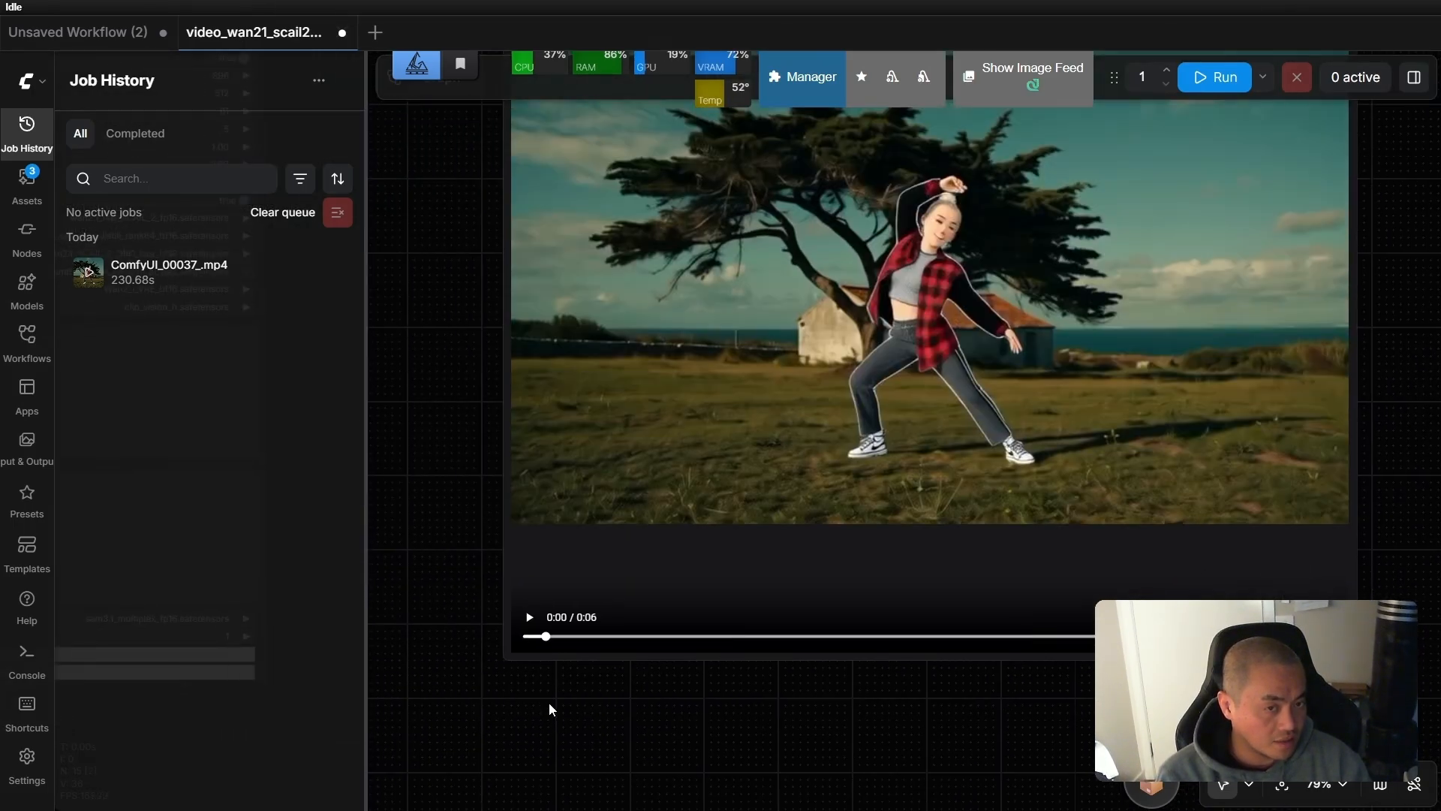
Mute and play the driving video in Load Video, and compare its dancer with the reference character in Load Image.
scroll(547, 701, down, 2)
drag(444, 469, 1094, 634)
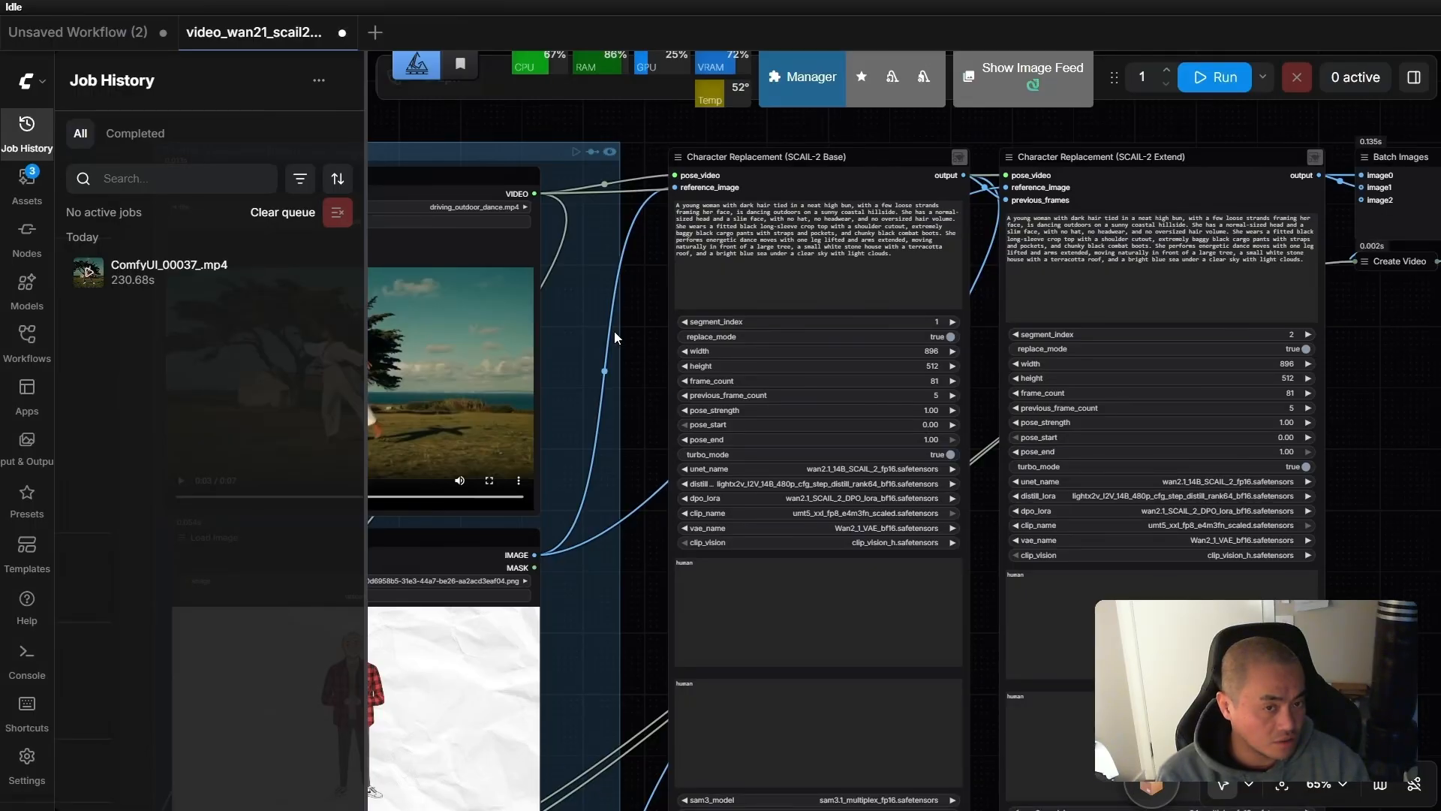
scroll(613, 331, left, 7)
scroll(644, 521, up, 5)
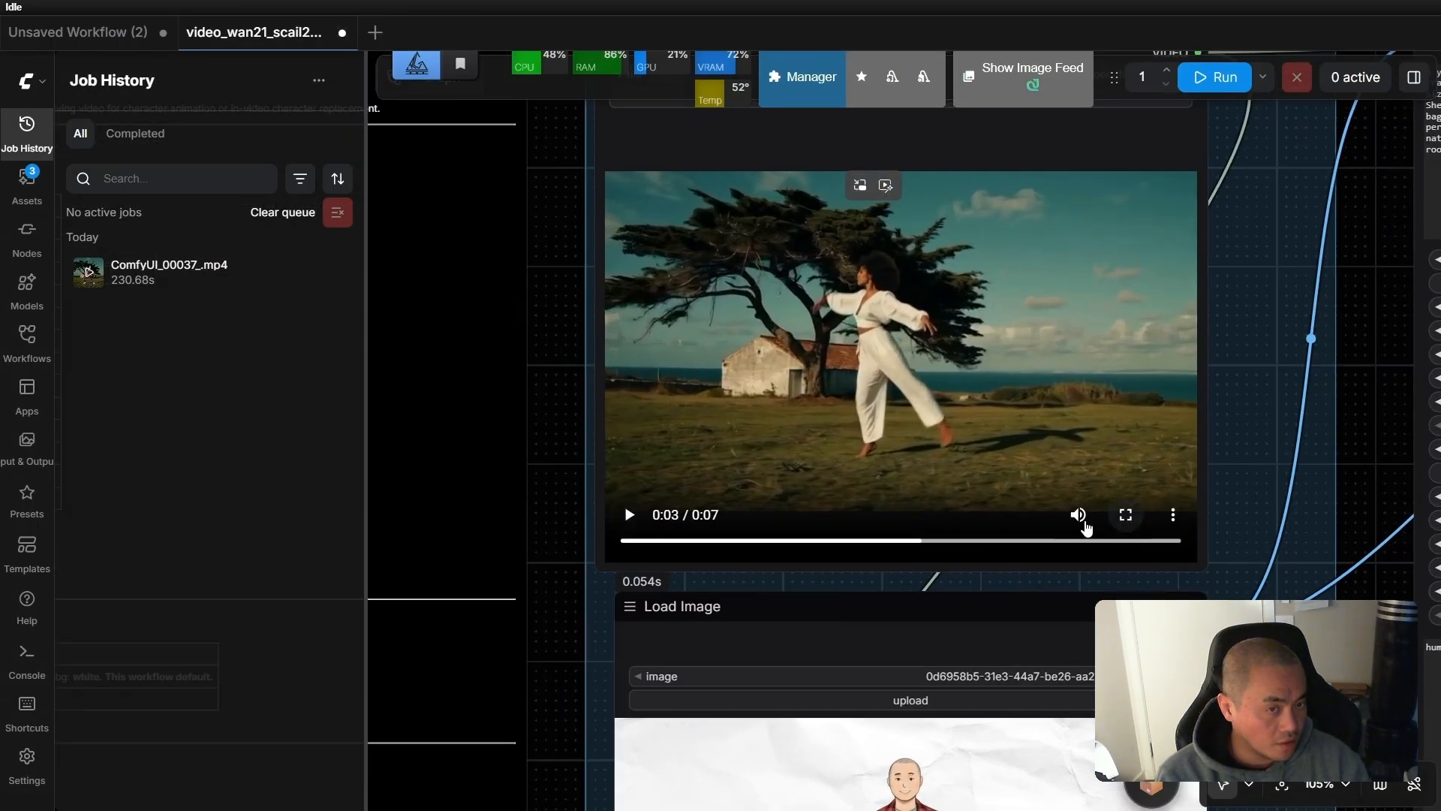
click(1078, 514)
click(629, 515)
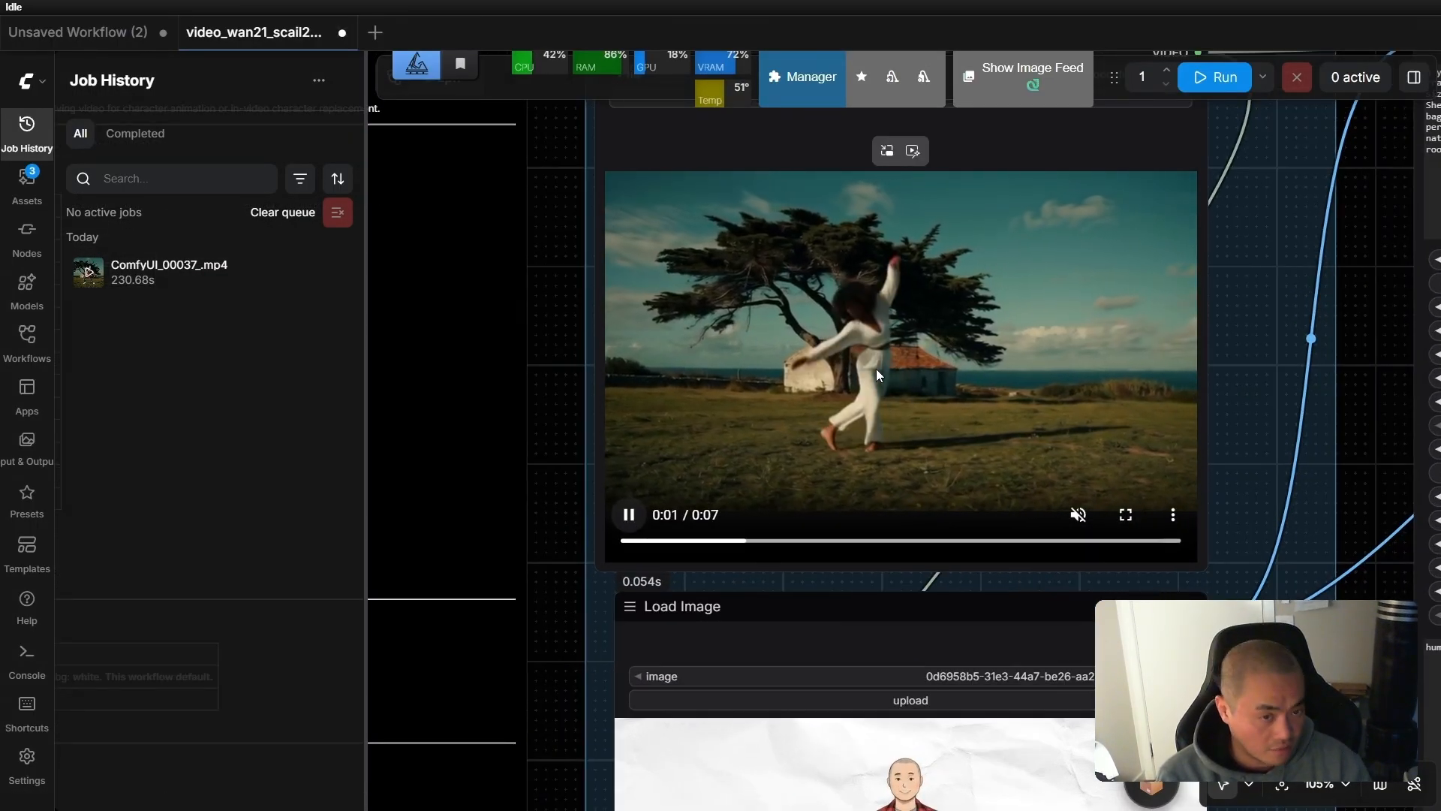
drag(540, 588, 546, 382)
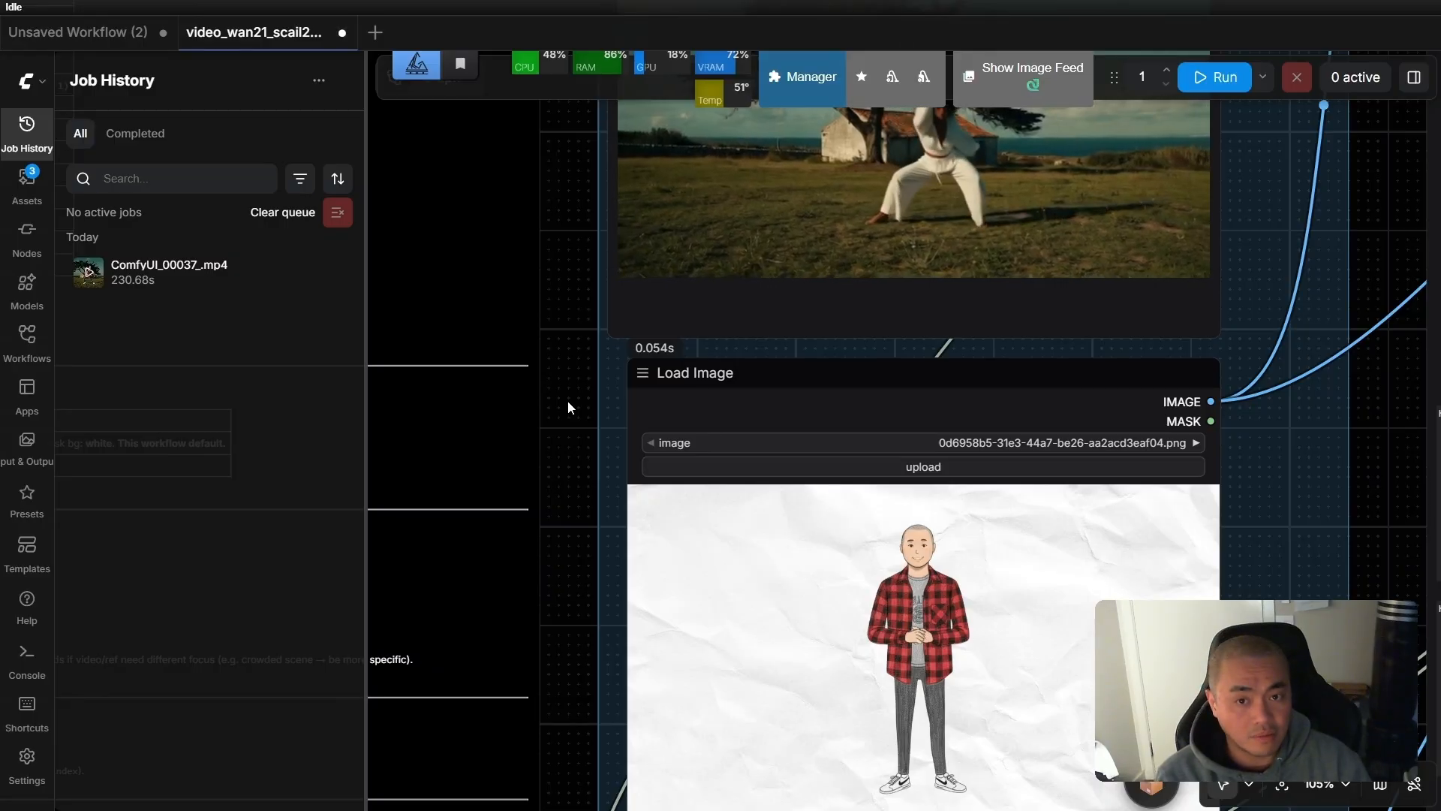
drag(562, 424, 416, 789)
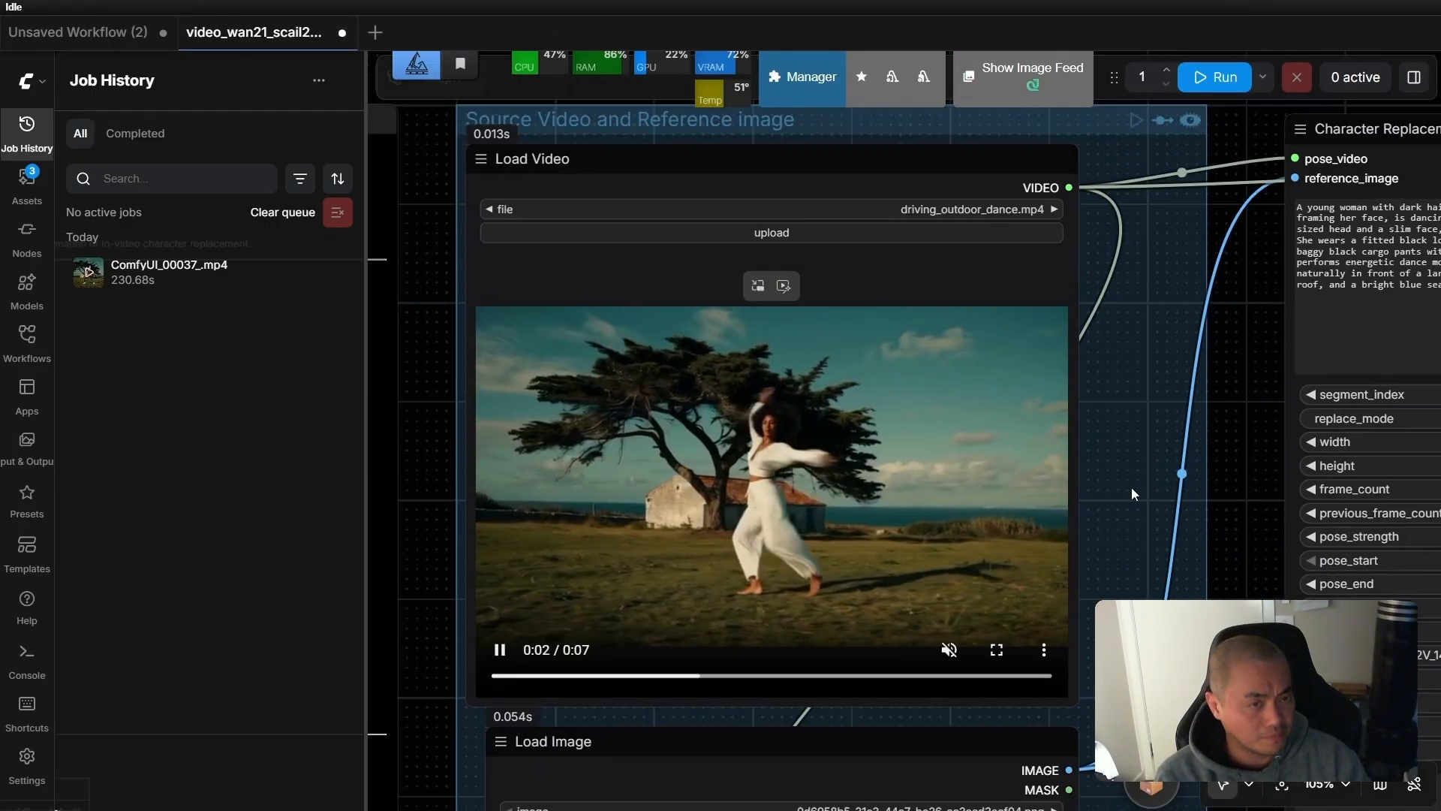
Highlight the prompt text describing the young woman in the Character Replacement (SCAIL-2 Base) node.
drag(1251, 384, 659, 570)
scroll(938, 507, up, 3)
scroll(944, 506, up, 3)
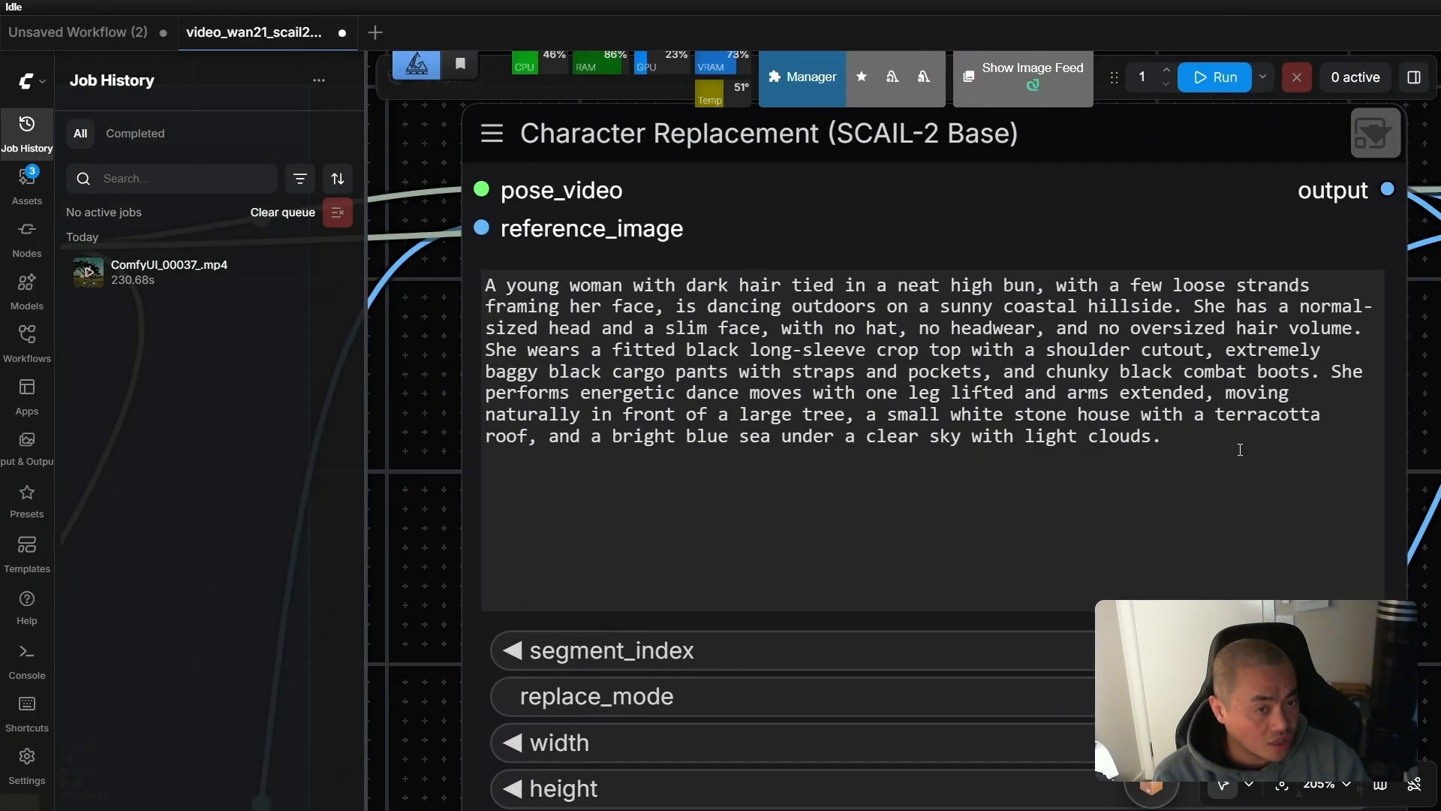
drag(1238, 443, 476, 268)
scroll(536, 566, down, 2)
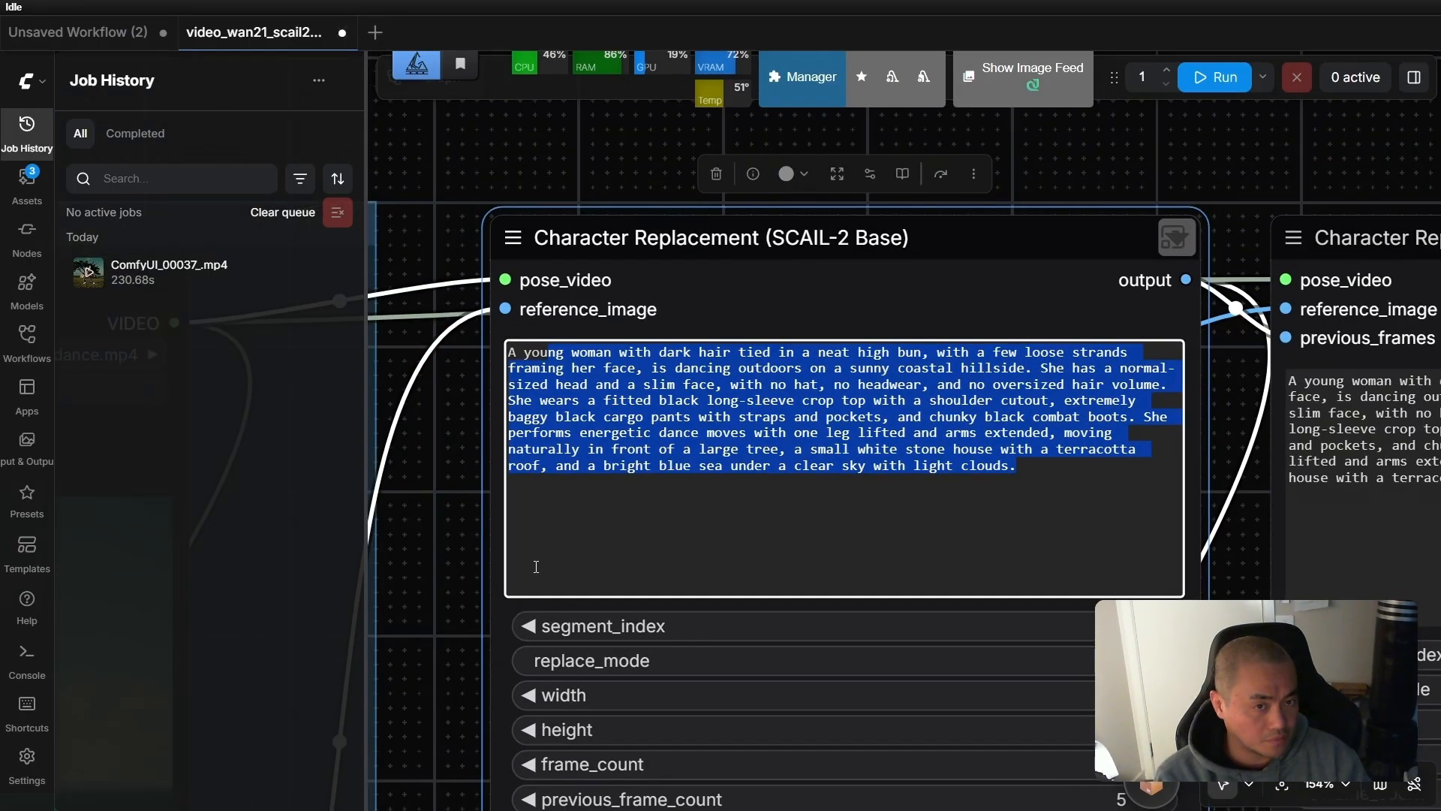
scroll(513, 601, down, 1)
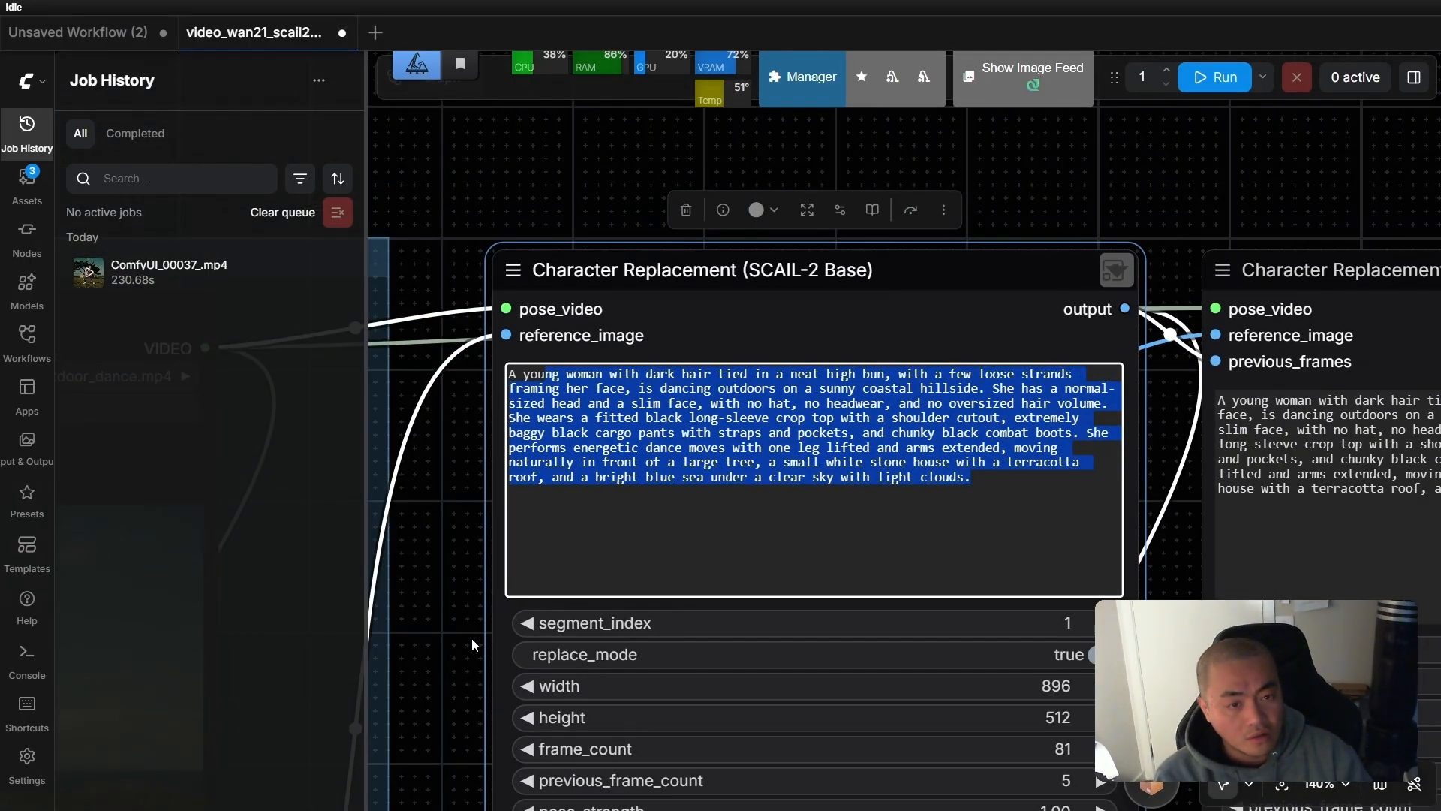
Compare the cartoon man in Load Image with the woman described in the Character Replacement (SCAIL-2 Base) prompt.
drag(471, 637, 860, 342)
scroll(831, 498, down, 1)
drag(831, 499, 991, 263)
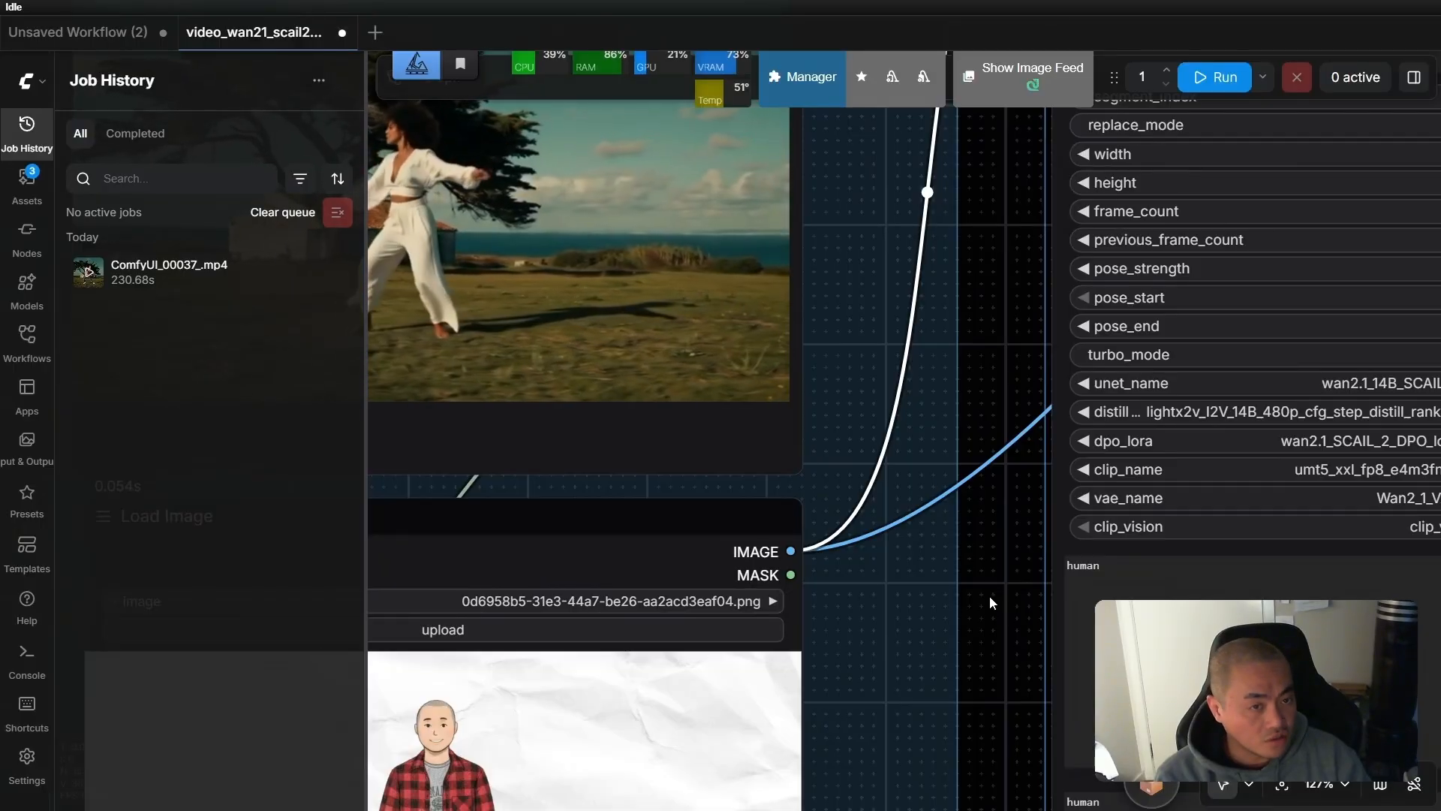
drag(990, 596, 1082, 466)
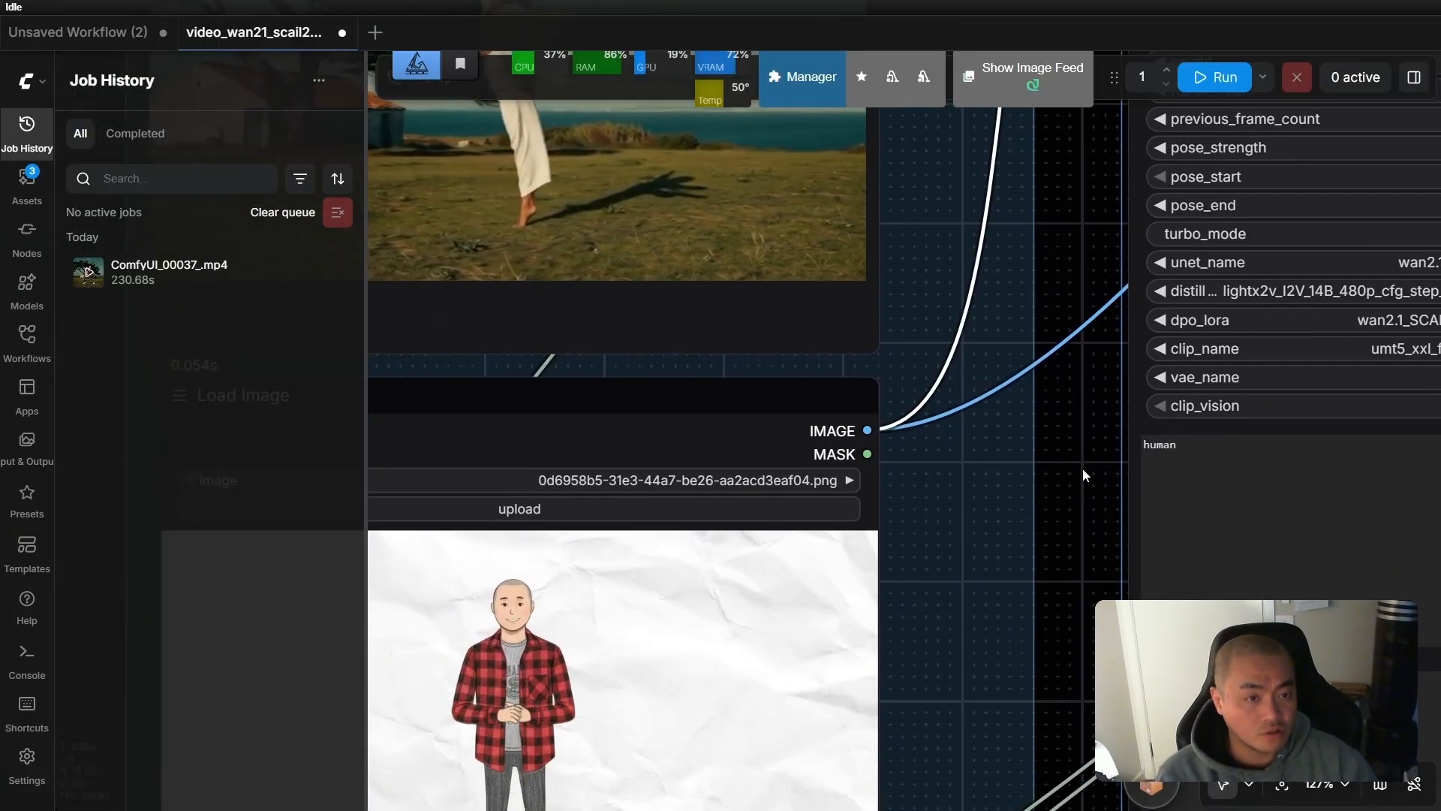
scroll(1082, 467, down, 2)
drag(1090, 452, 902, 420)
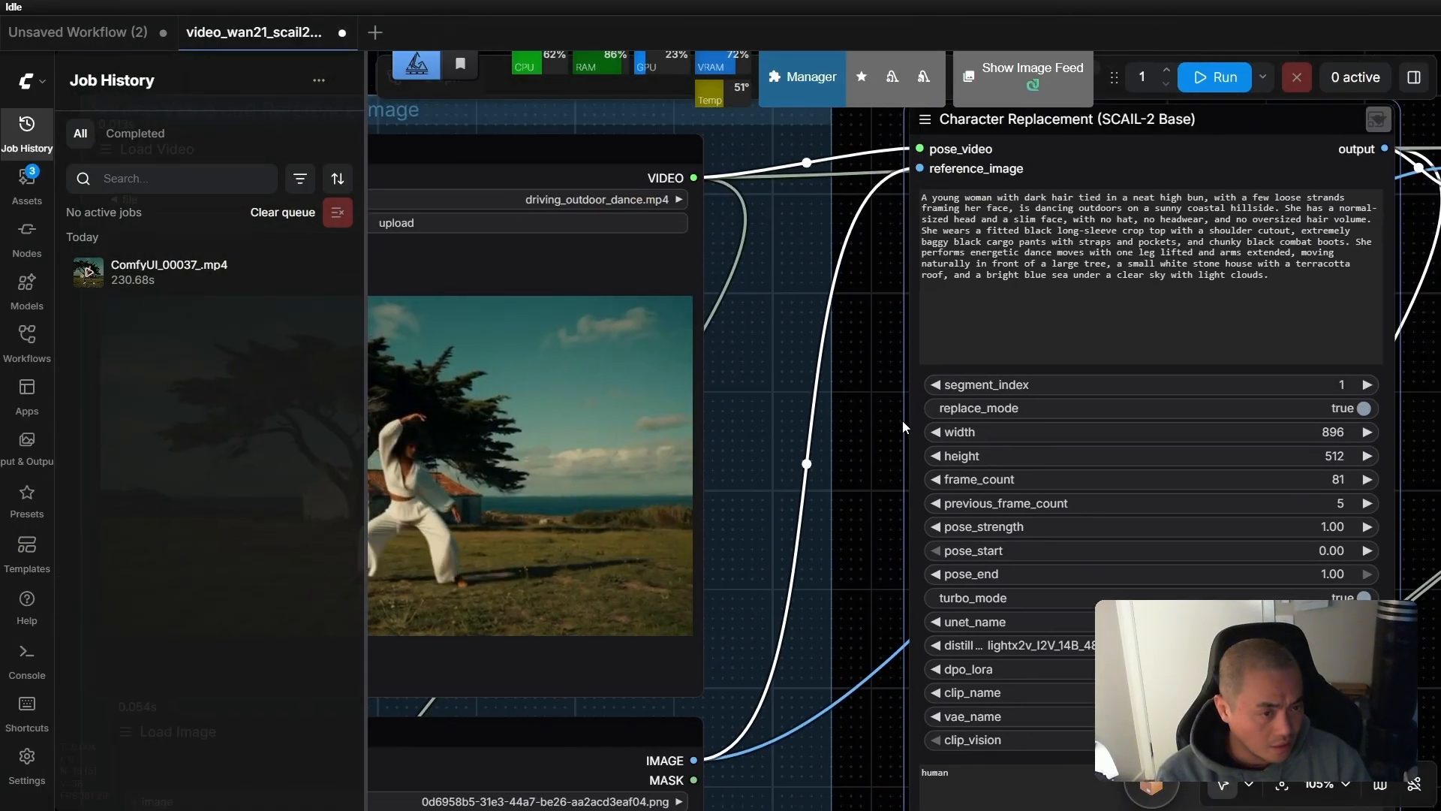
Examine the dancer's hair and clothing in the generated video of the final output node.
scroll(1040, 393, right, 10)
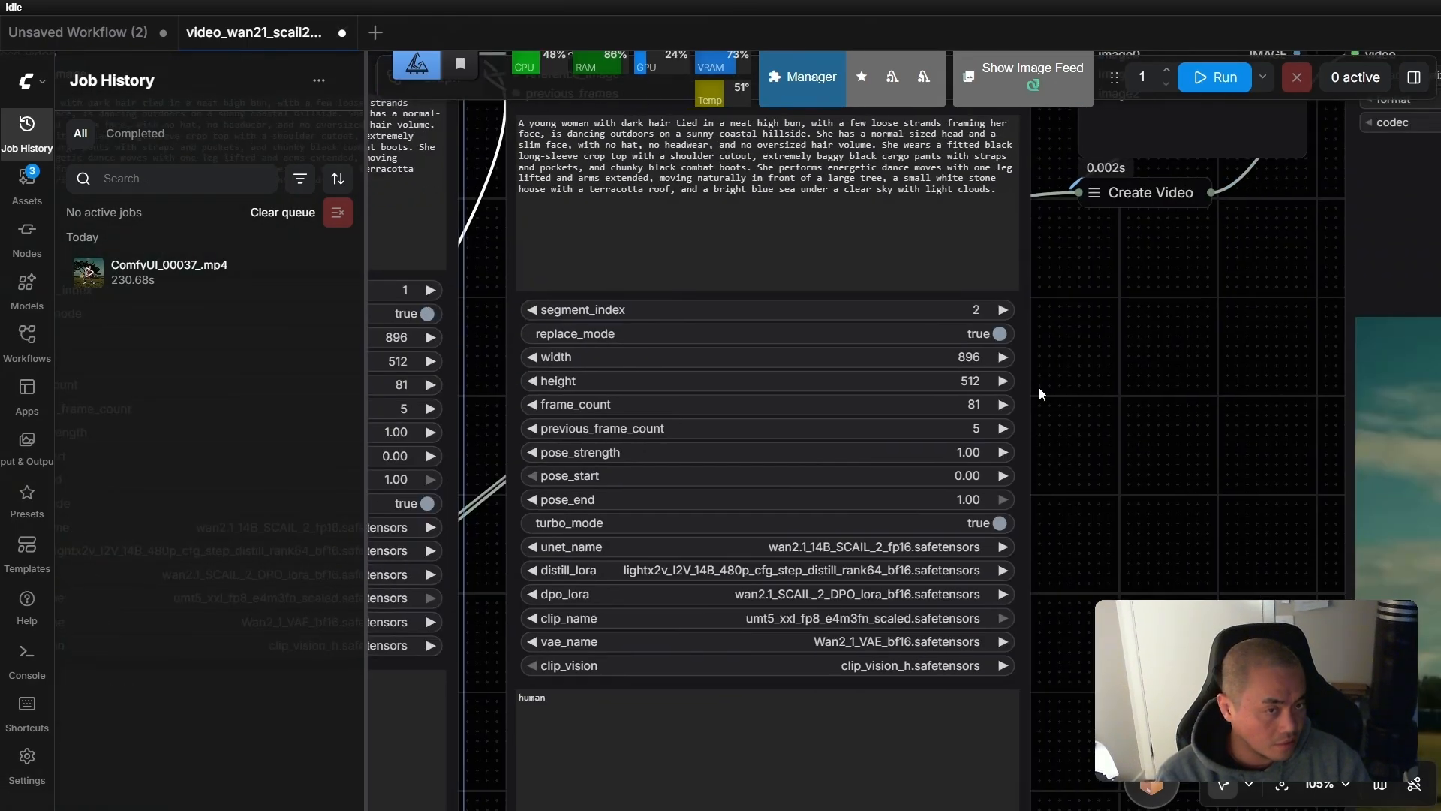
scroll(1040, 393, right, 10)
scroll(560, 245, down, 3)
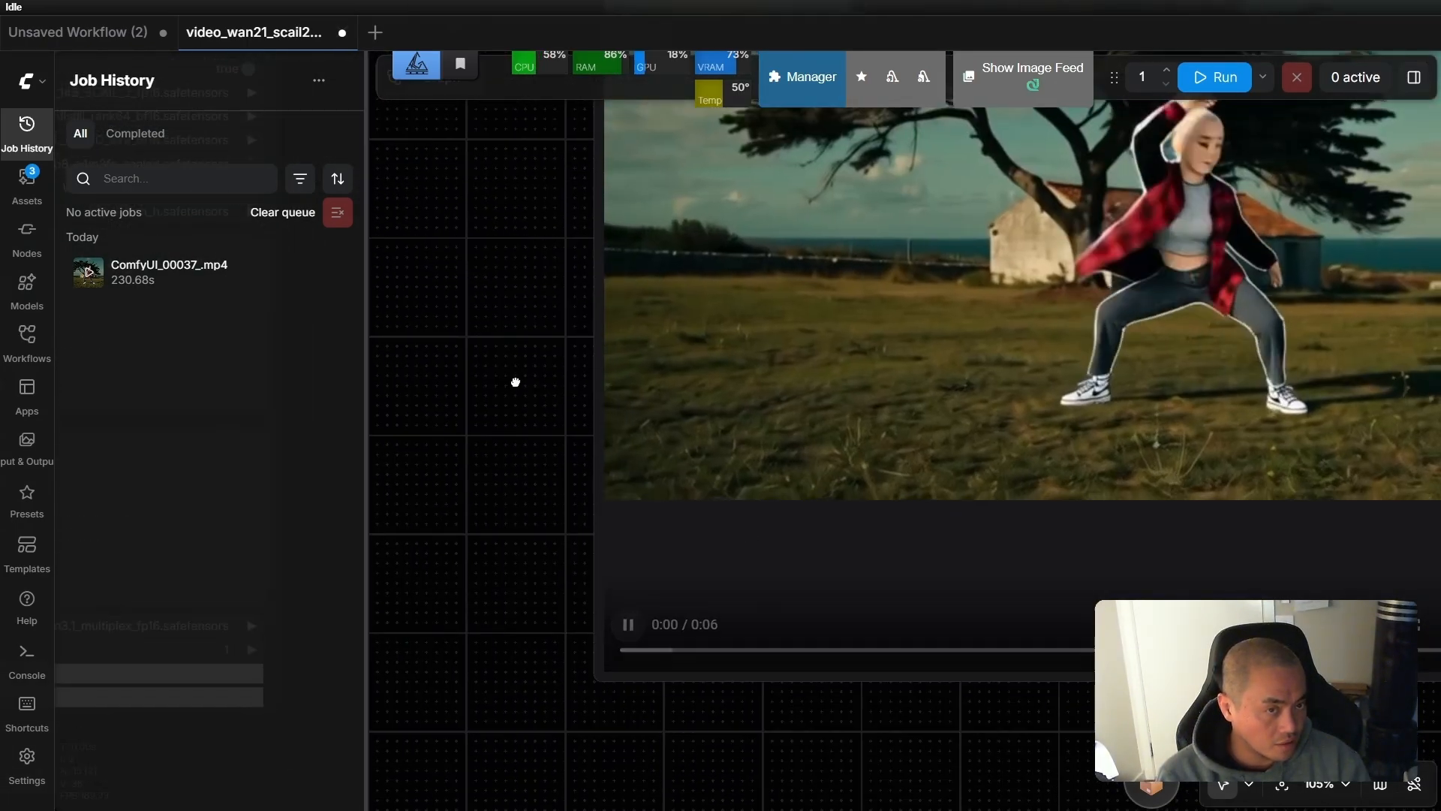
scroll(516, 382, right, 1)
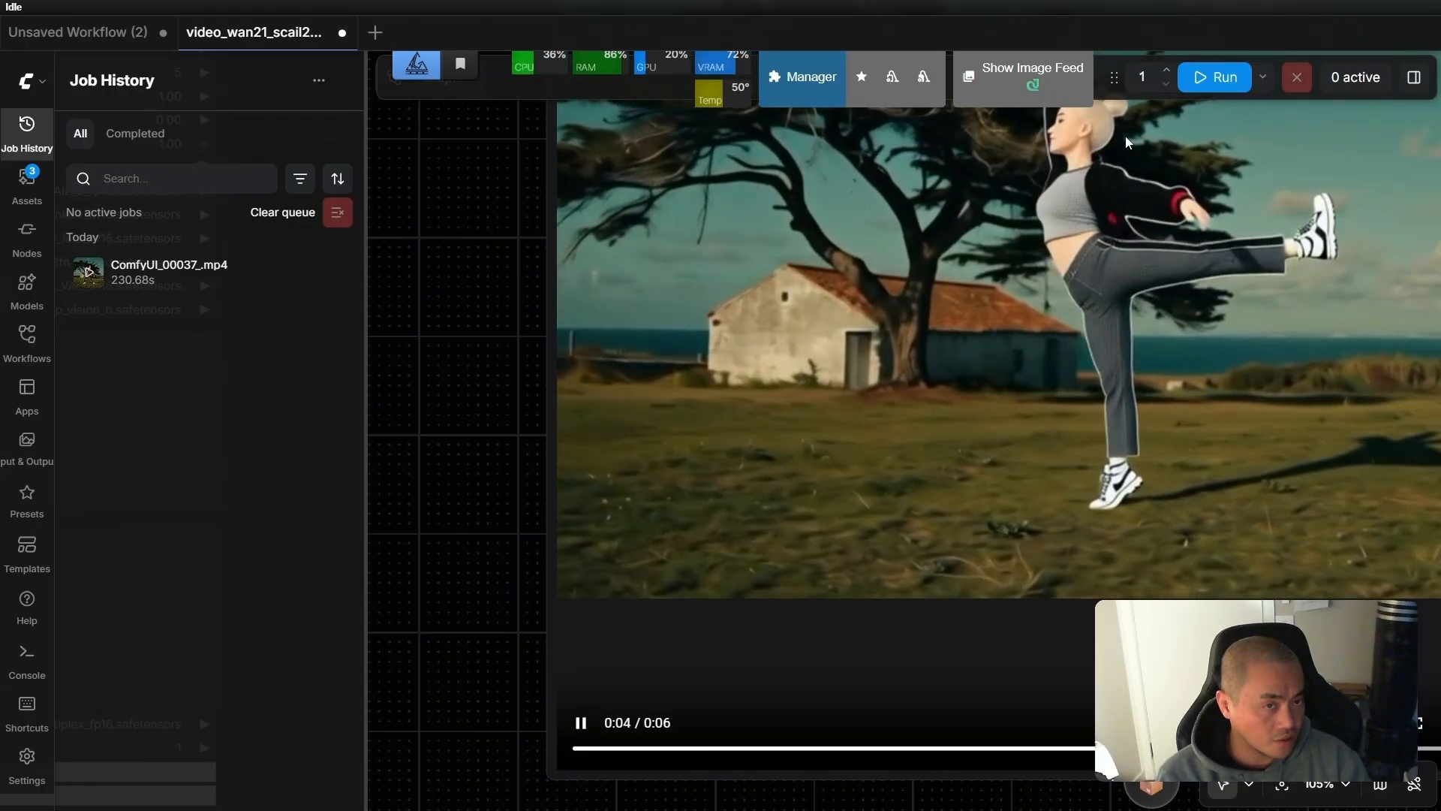
scroll(1128, 261, right, 1)
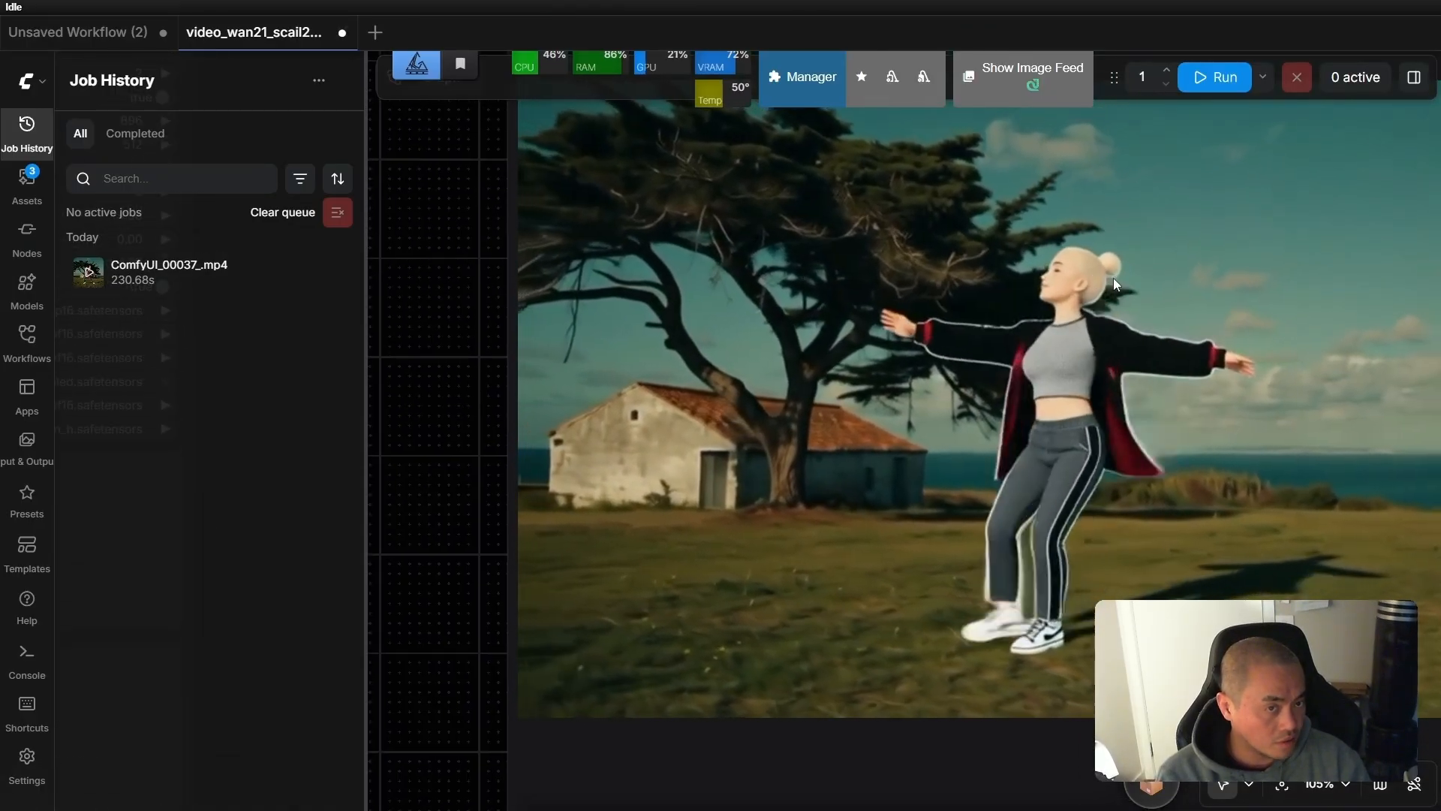
scroll(1125, 340, right, 10)
Review the opening description of the young woman in the Character Replacement (SCAIL-2 Base) prompt.
scroll(861, 491, up, 5)
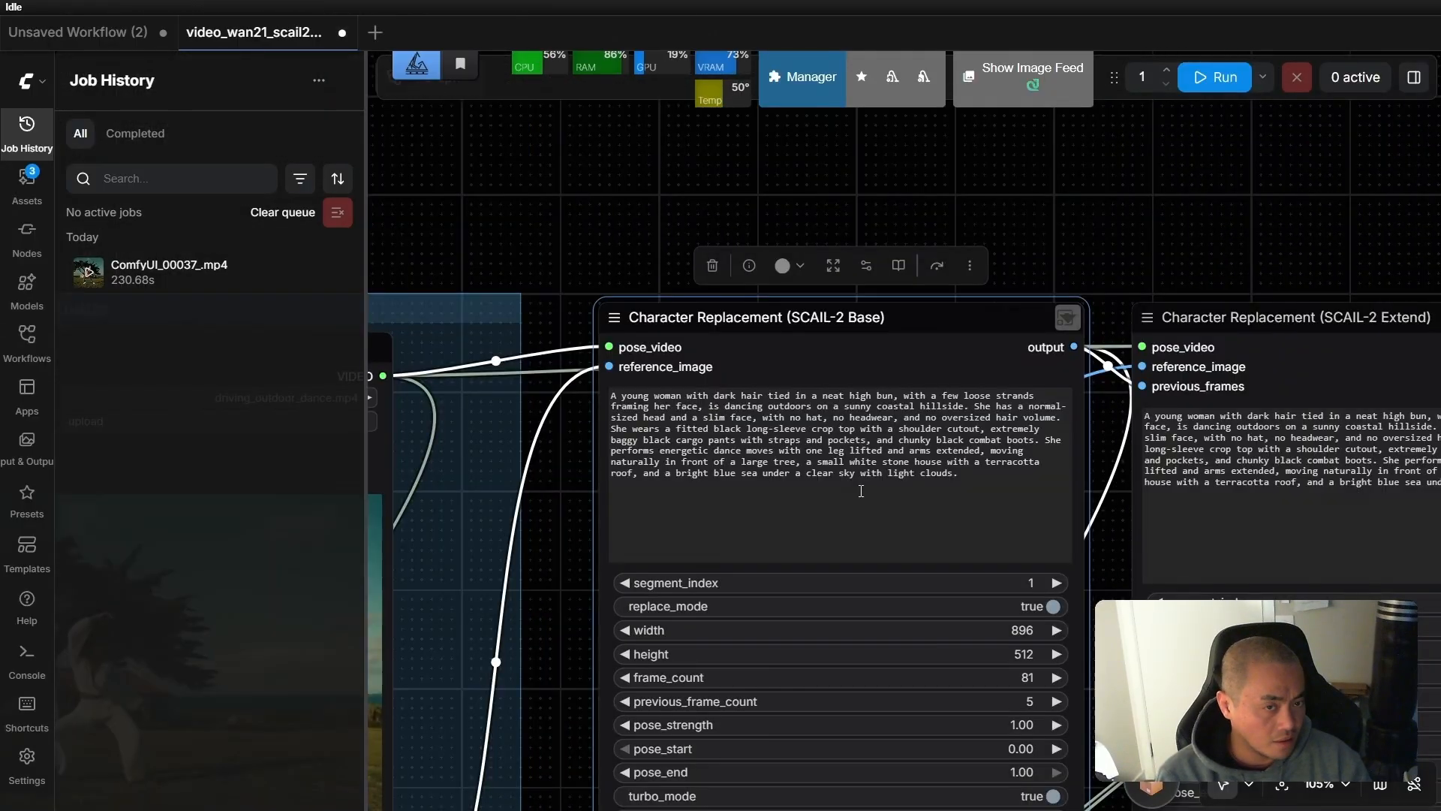
scroll(860, 490, up, 3)
scroll(481, 446, left, 1)
scroll(750, 495, up, 1)
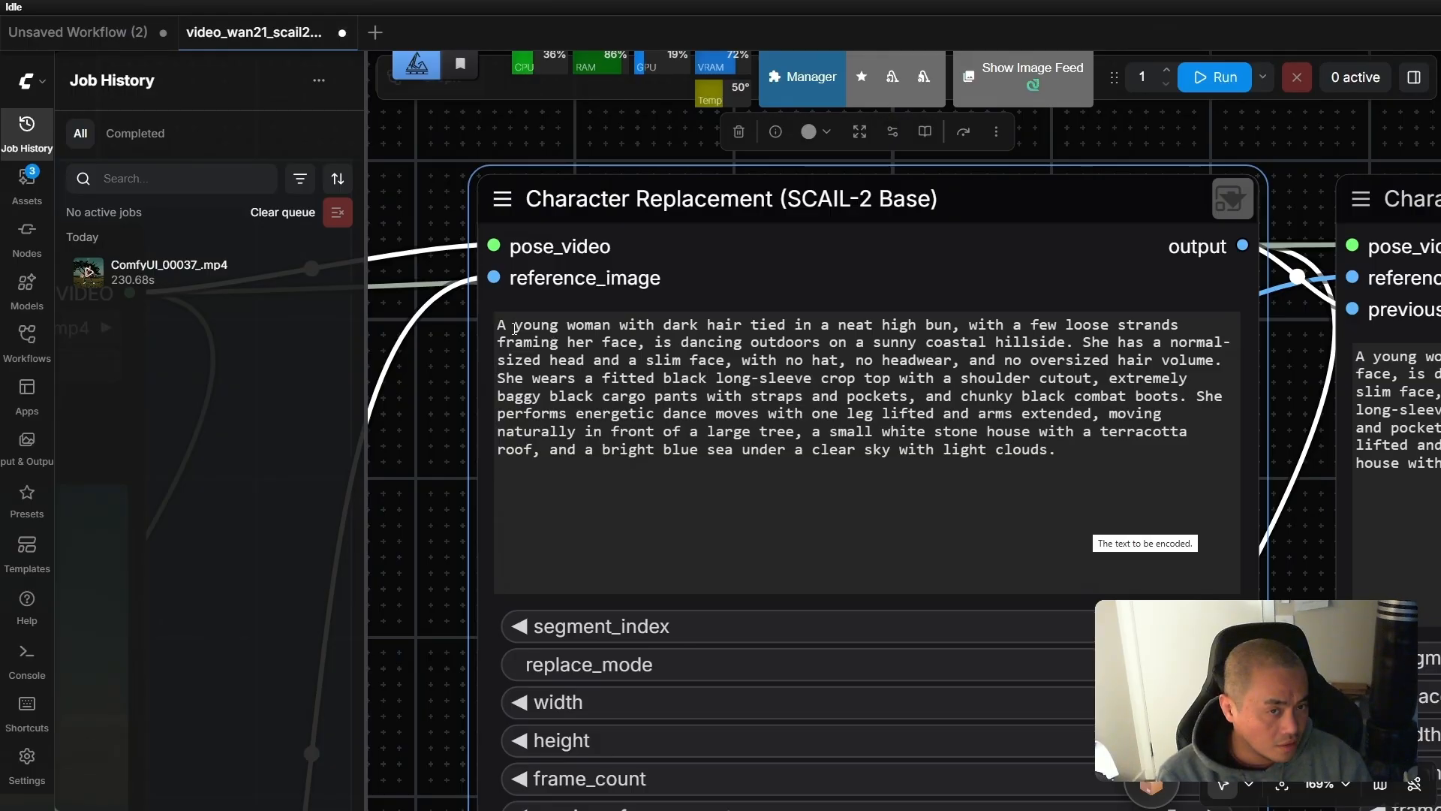
drag(498, 327, 690, 343)
click(595, 353)
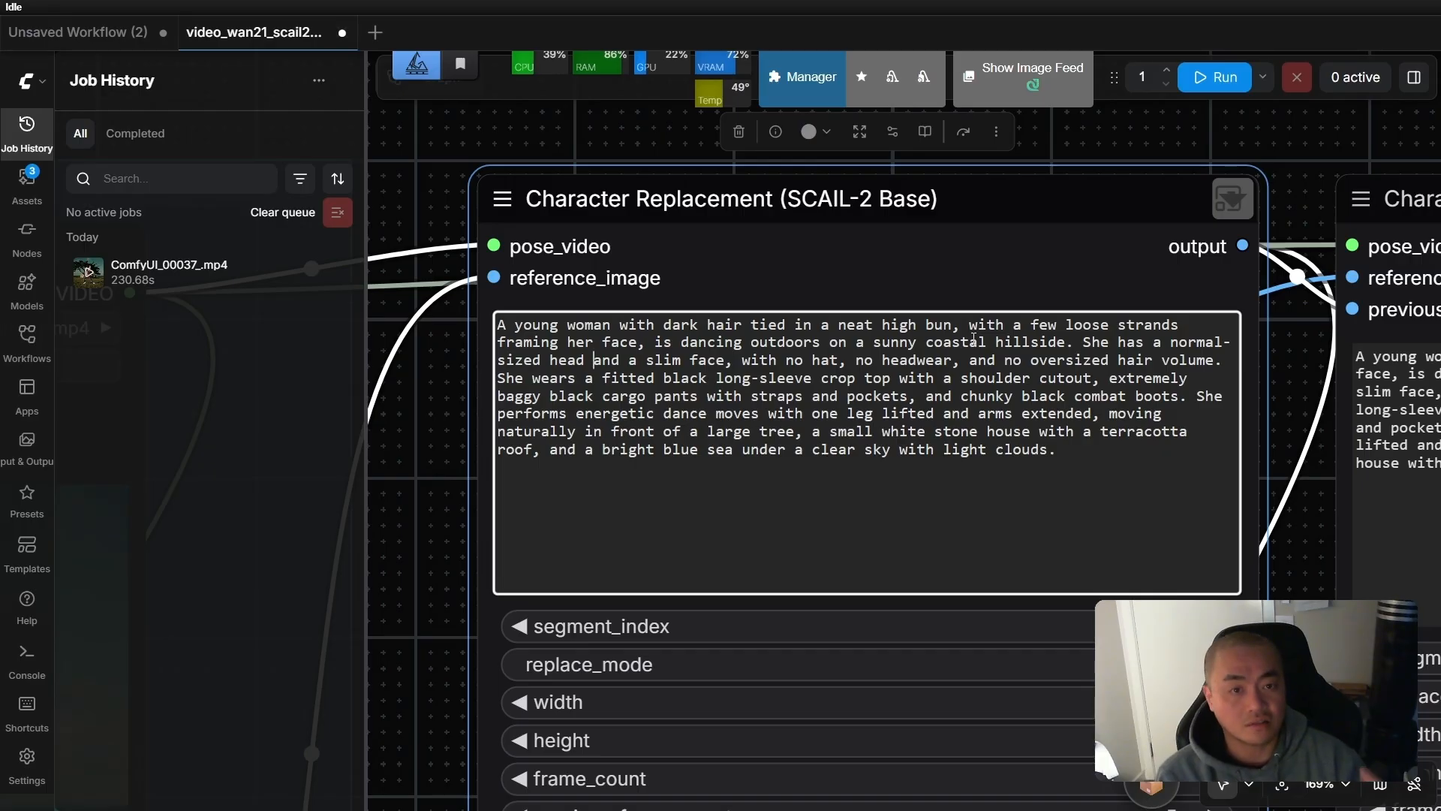
Play the driving video 9749710-hd_1080_1920_25fps.mp4 in the Load Video node.
drag(418, 534, 1061, 399)
scroll(951, 371, down, 4)
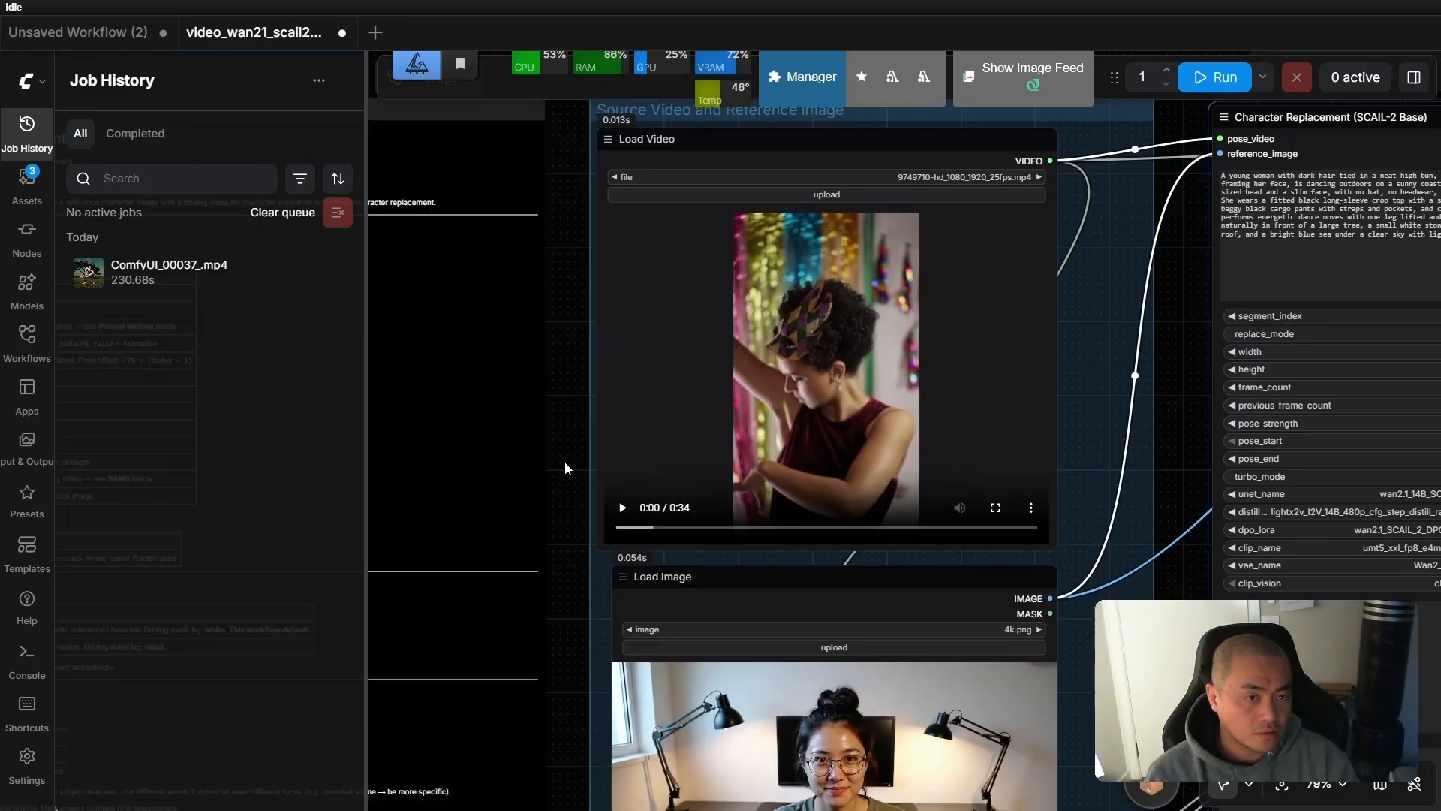
drag(569, 427, 450, 399)
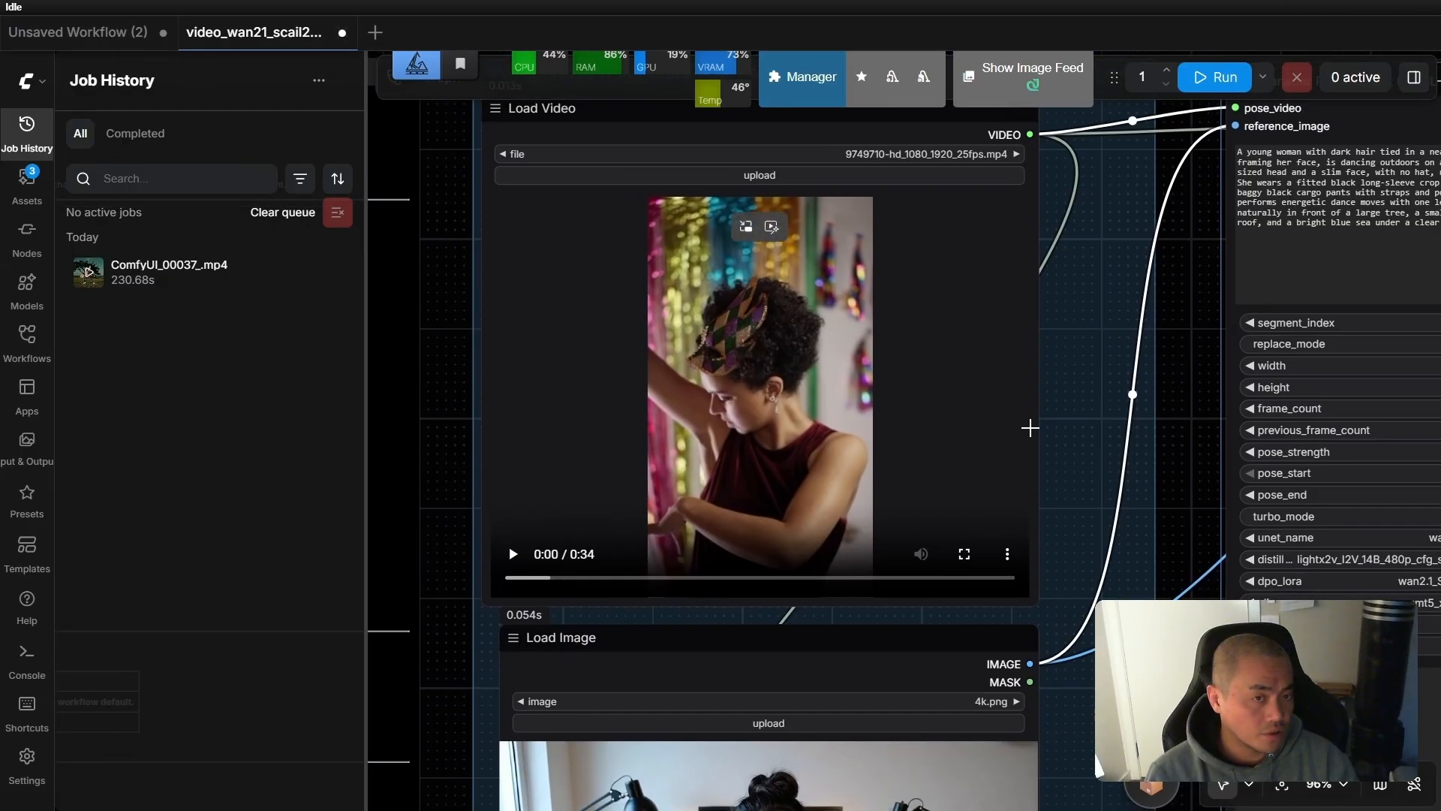
scroll(1029, 427, up, 1)
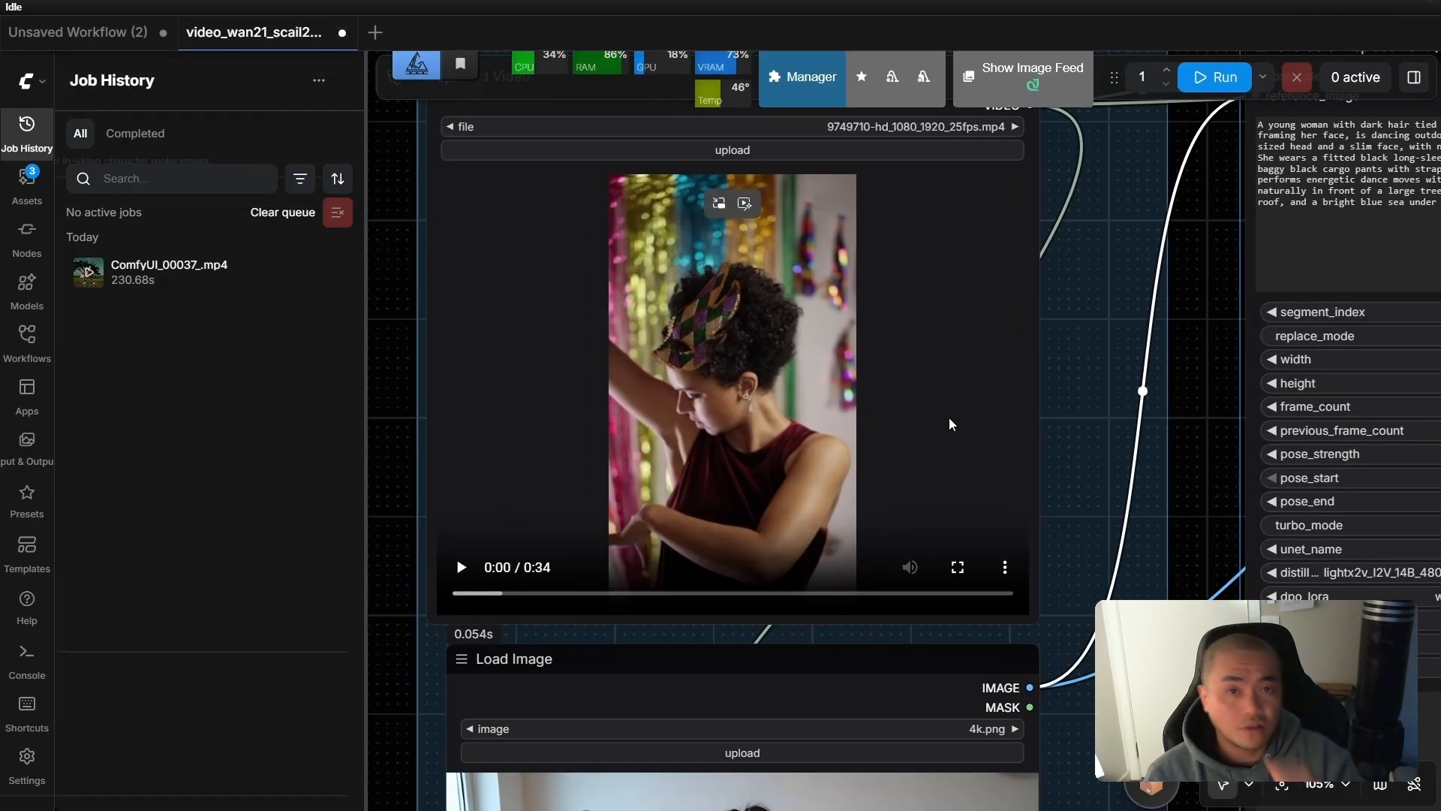
click(462, 568)
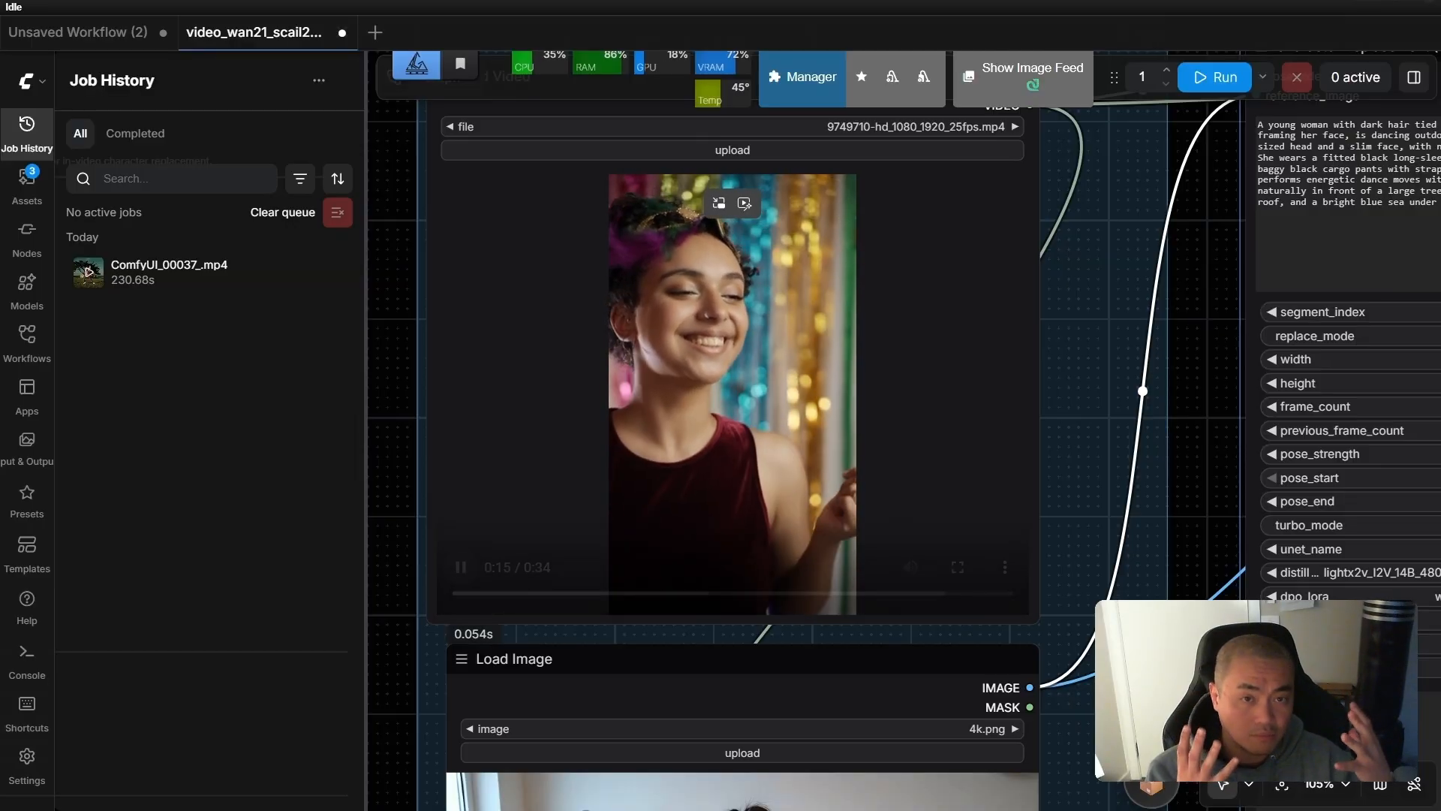
scroll(428, 378, down, 5)
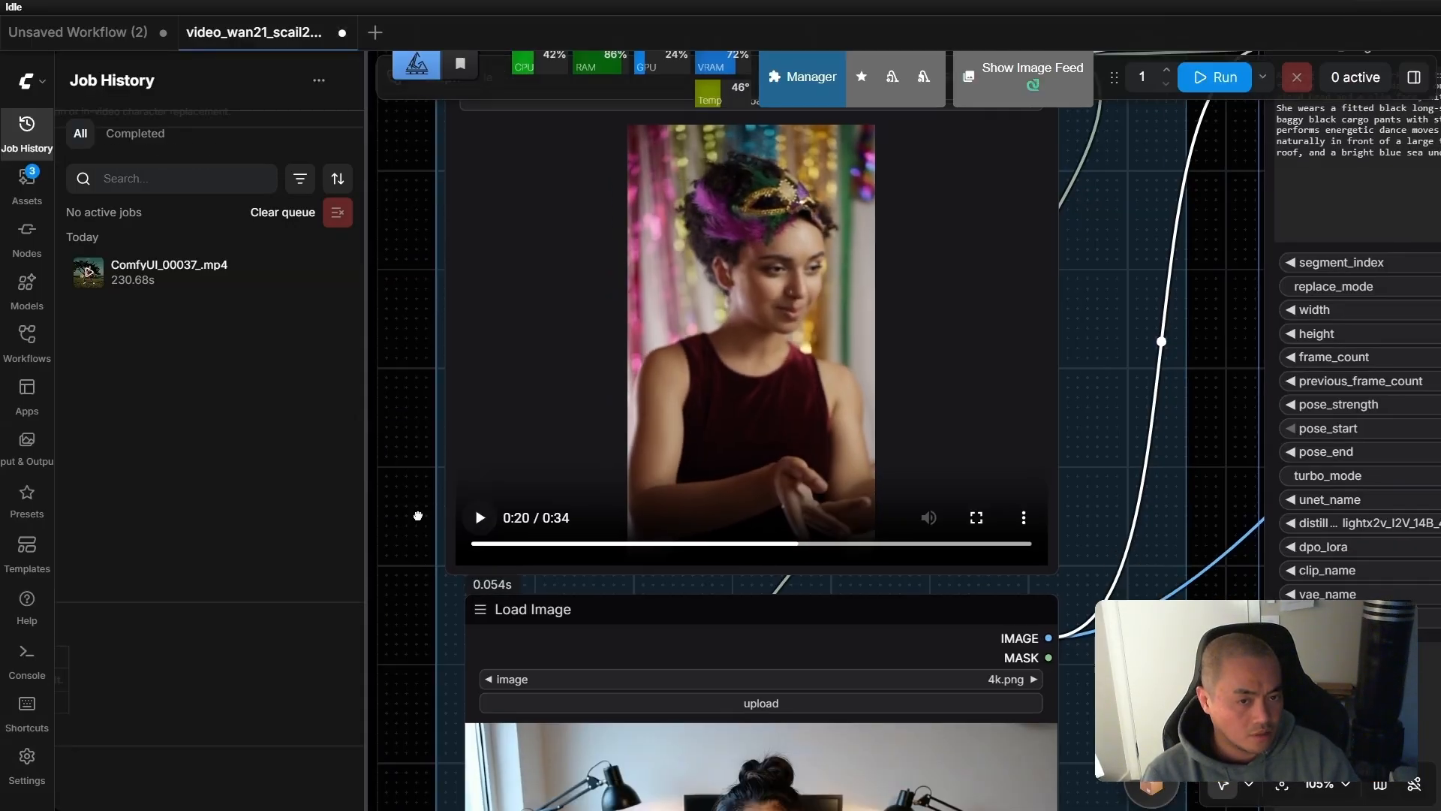
Check the estimated segment count in the Preview as Text node of the segment count group.
drag(422, 570, 413, 166)
scroll(698, 570, up, 6)
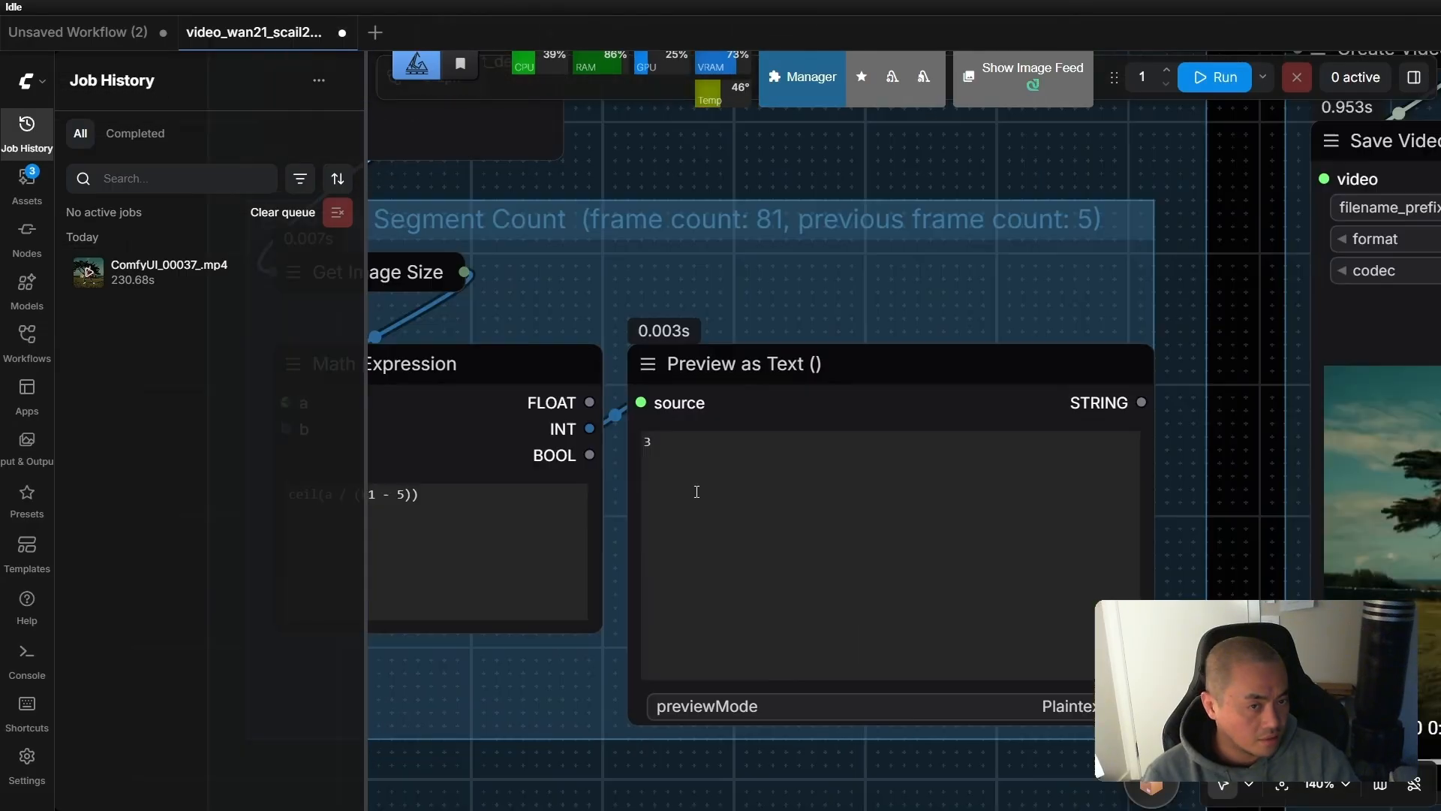
drag(681, 453, 633, 443)
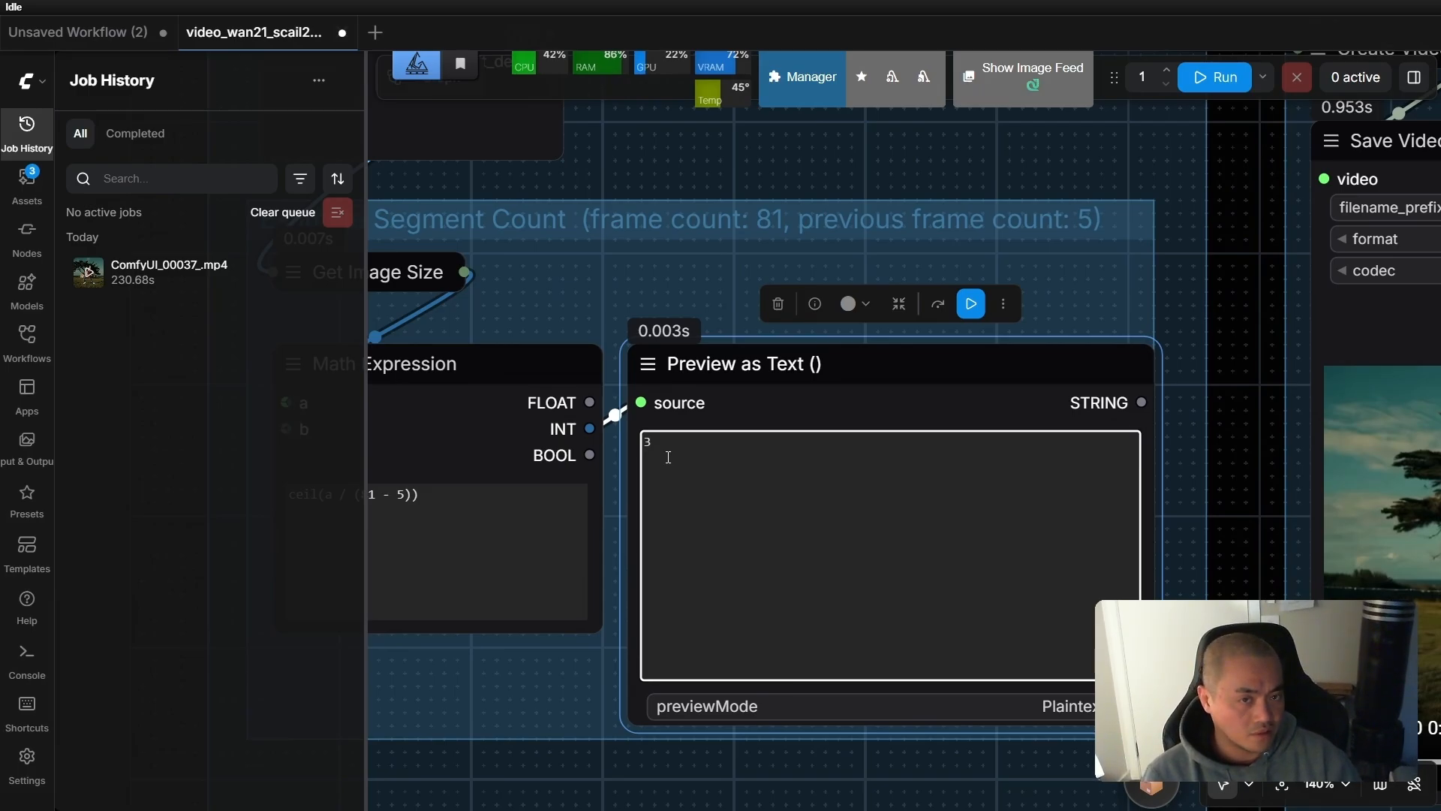
scroll(669, 457, up, 1)
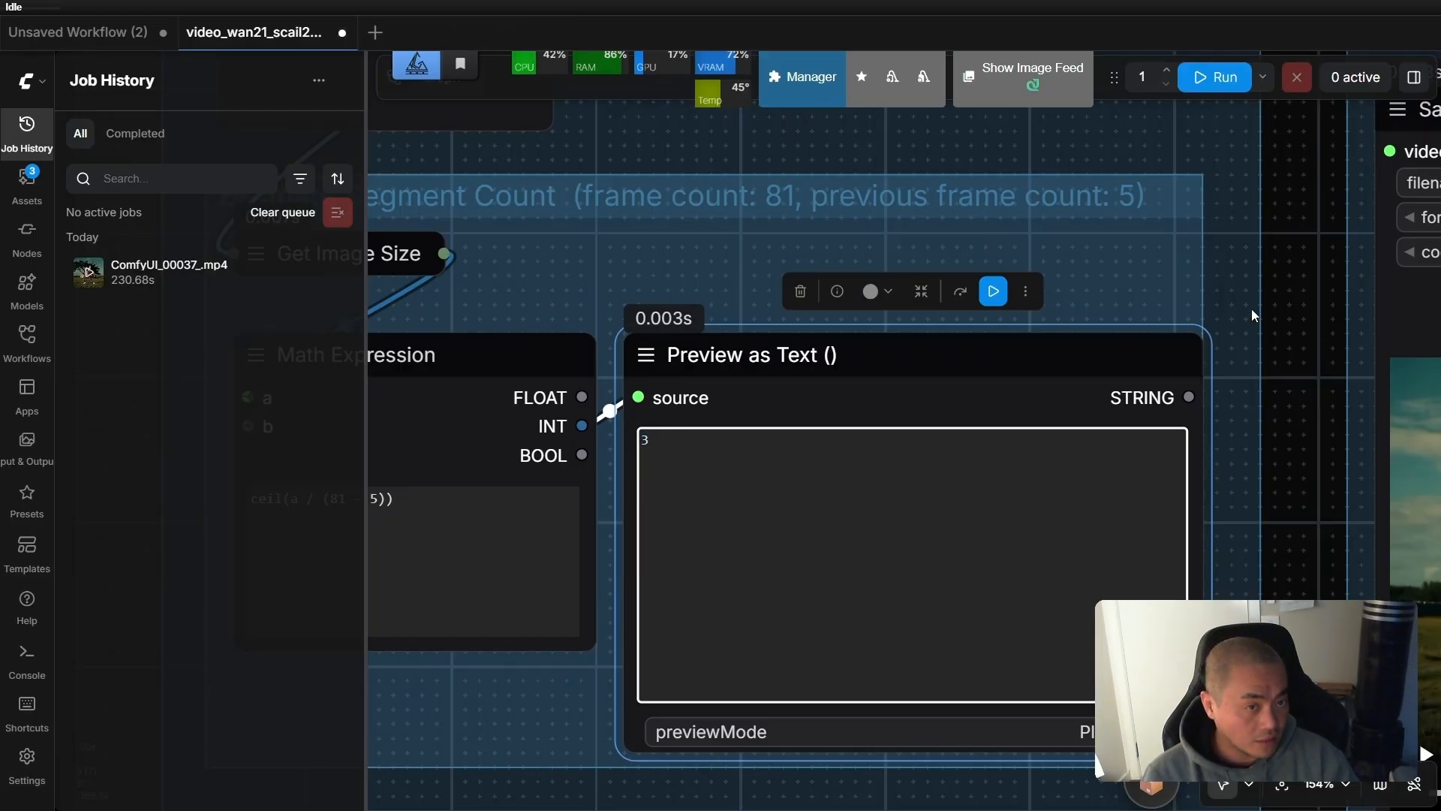
Review the segment settings of the SCAIL-2 Base and Extend Character Replacement nodes.
scroll(1253, 309, down, 6)
drag(1255, 306, 614, 702)
scroll(1201, 391, down, 1)
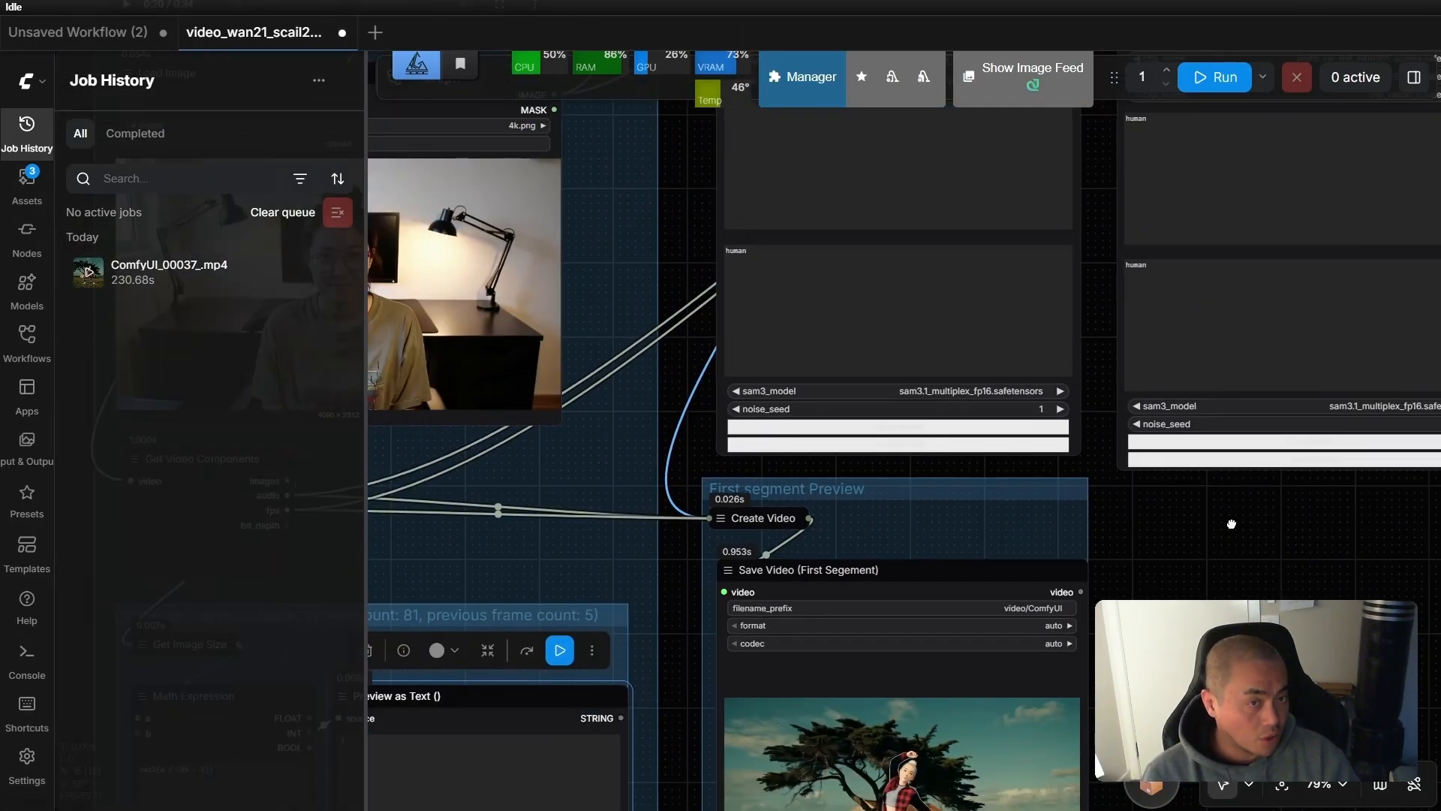
drag(1231, 523, 1089, 712)
drag(970, 329, 1026, 553)
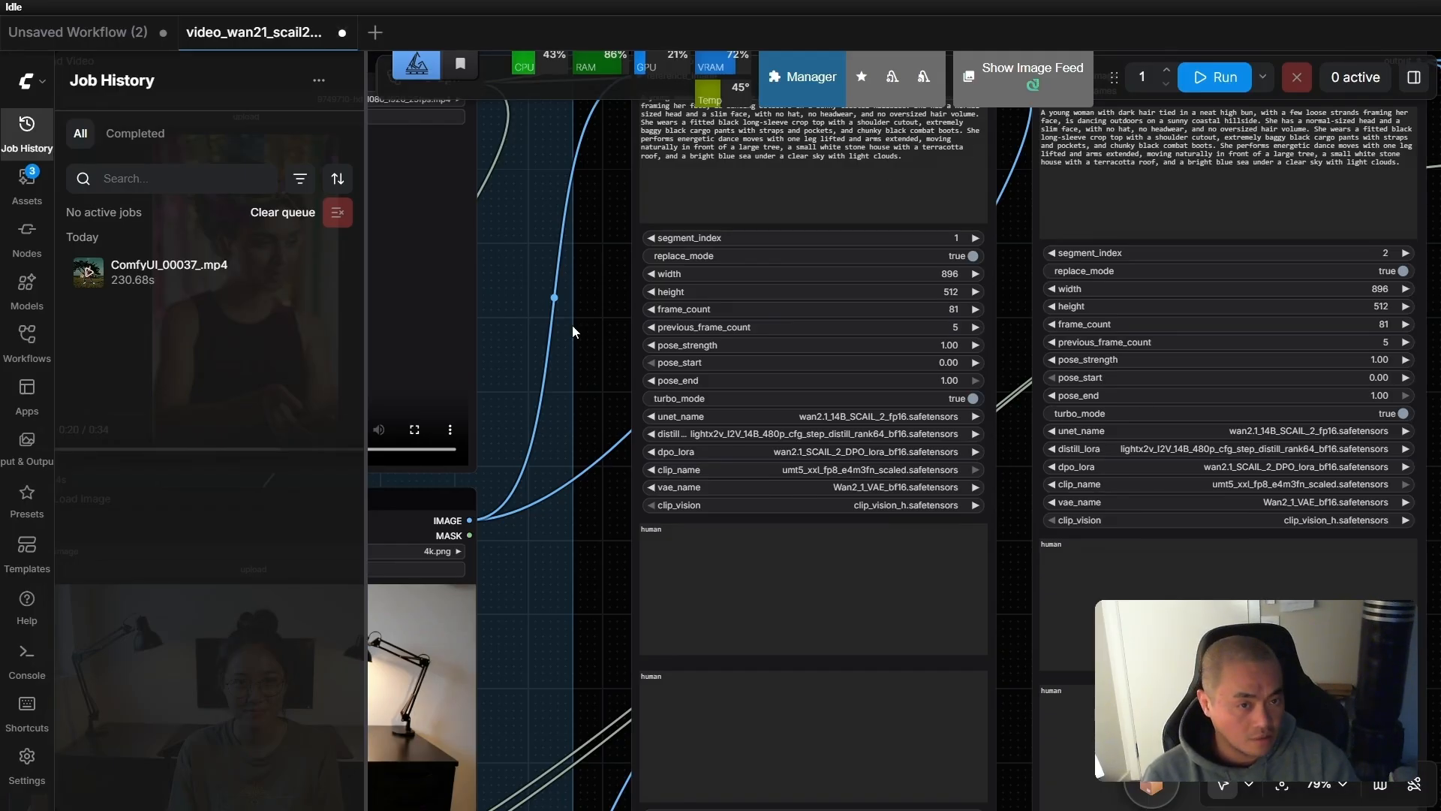
Examine the reference portrait 4k.png in Load Image and compare it with the woman in the driving video.
scroll(612, 278, up, 3)
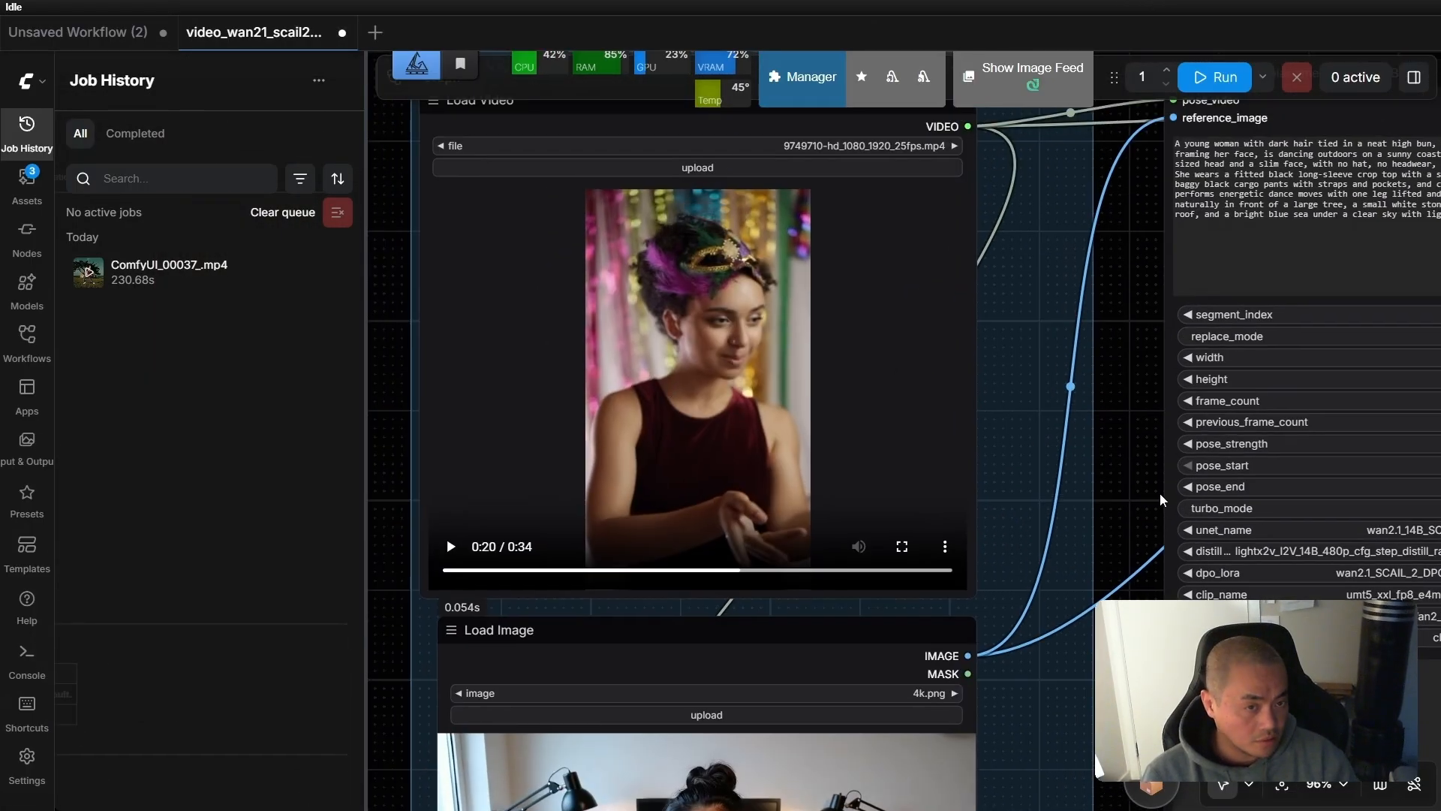
drag(1161, 500, 1261, 6)
scroll(841, 317, up, 5)
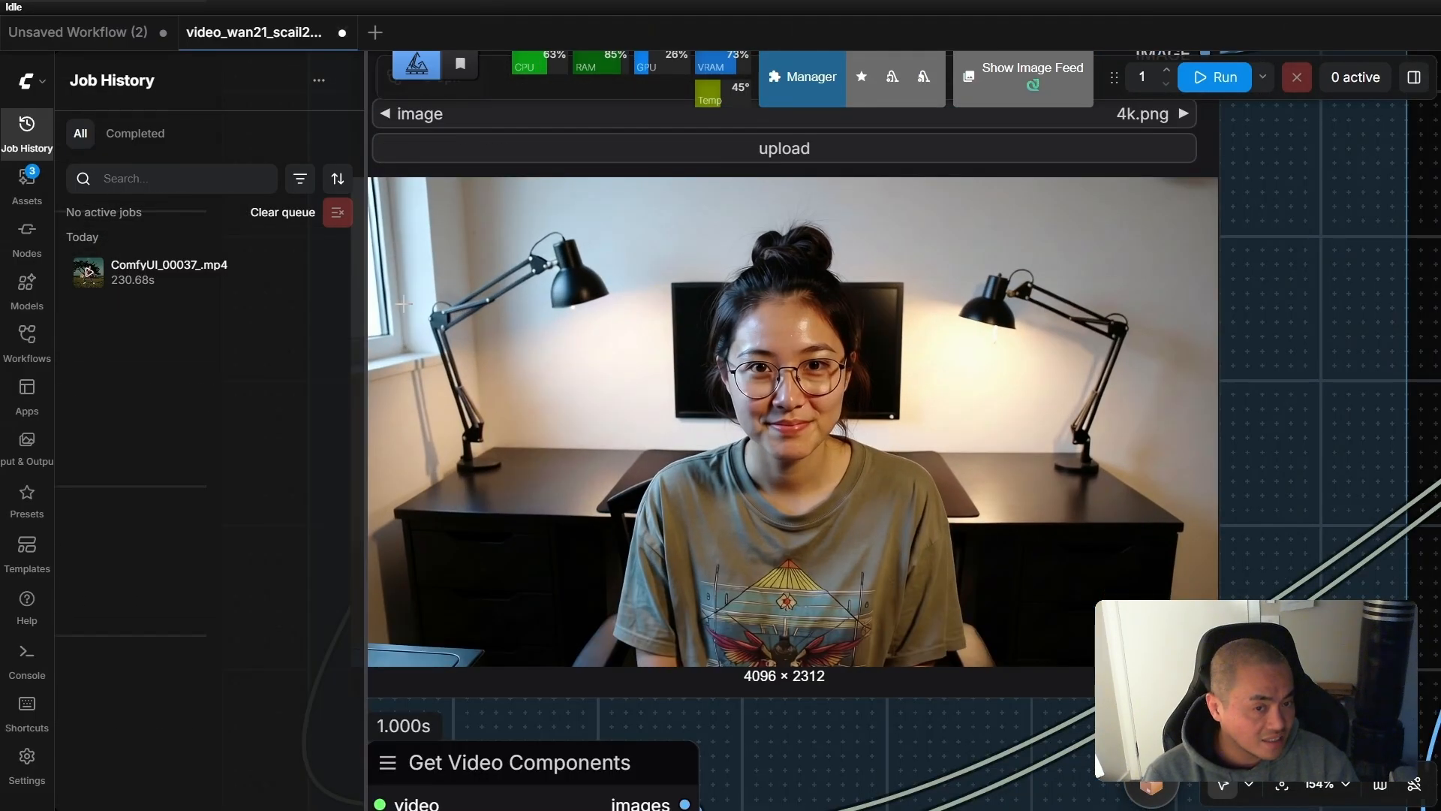
drag(1439, 333, 1440, 328)
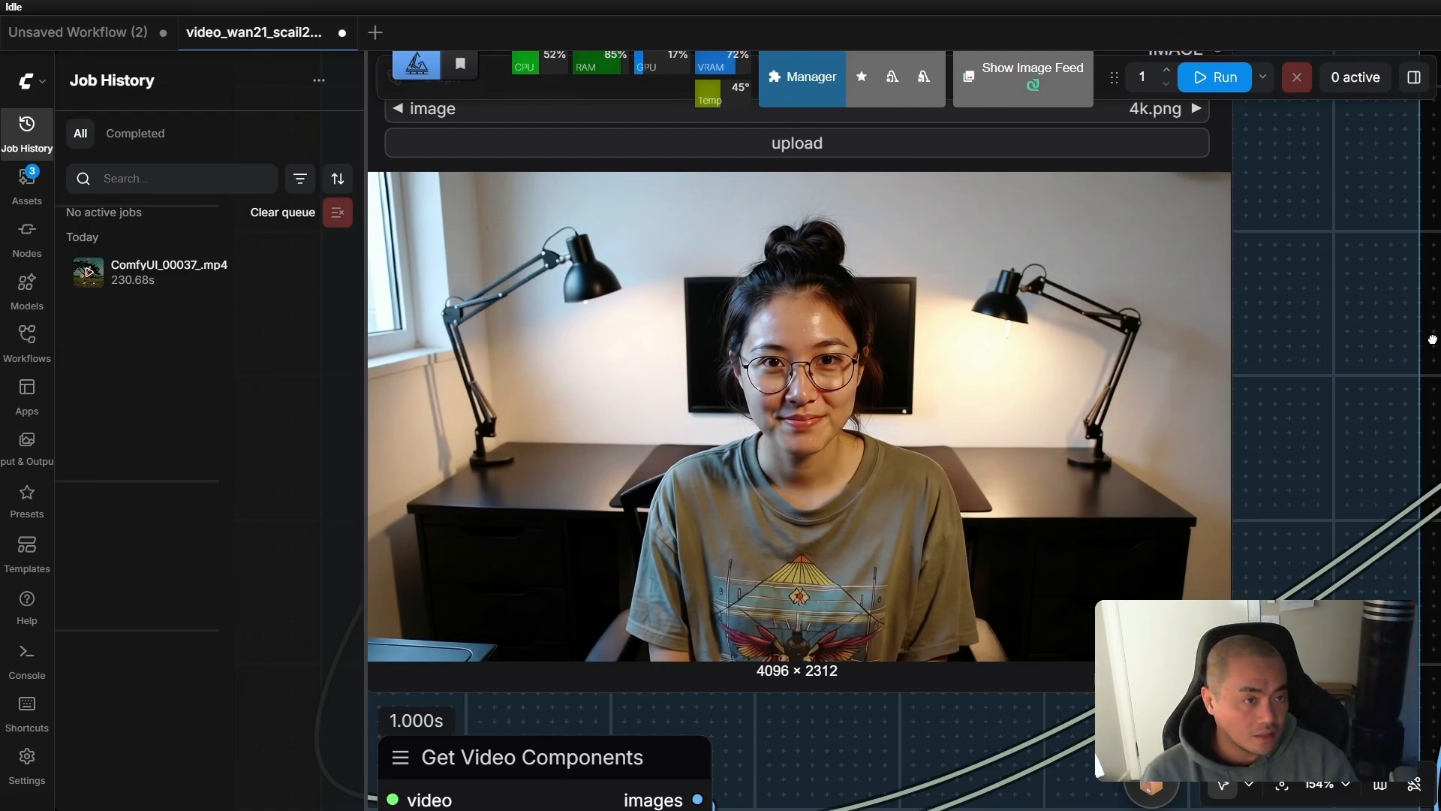
scroll(1432, 341, up, 10)
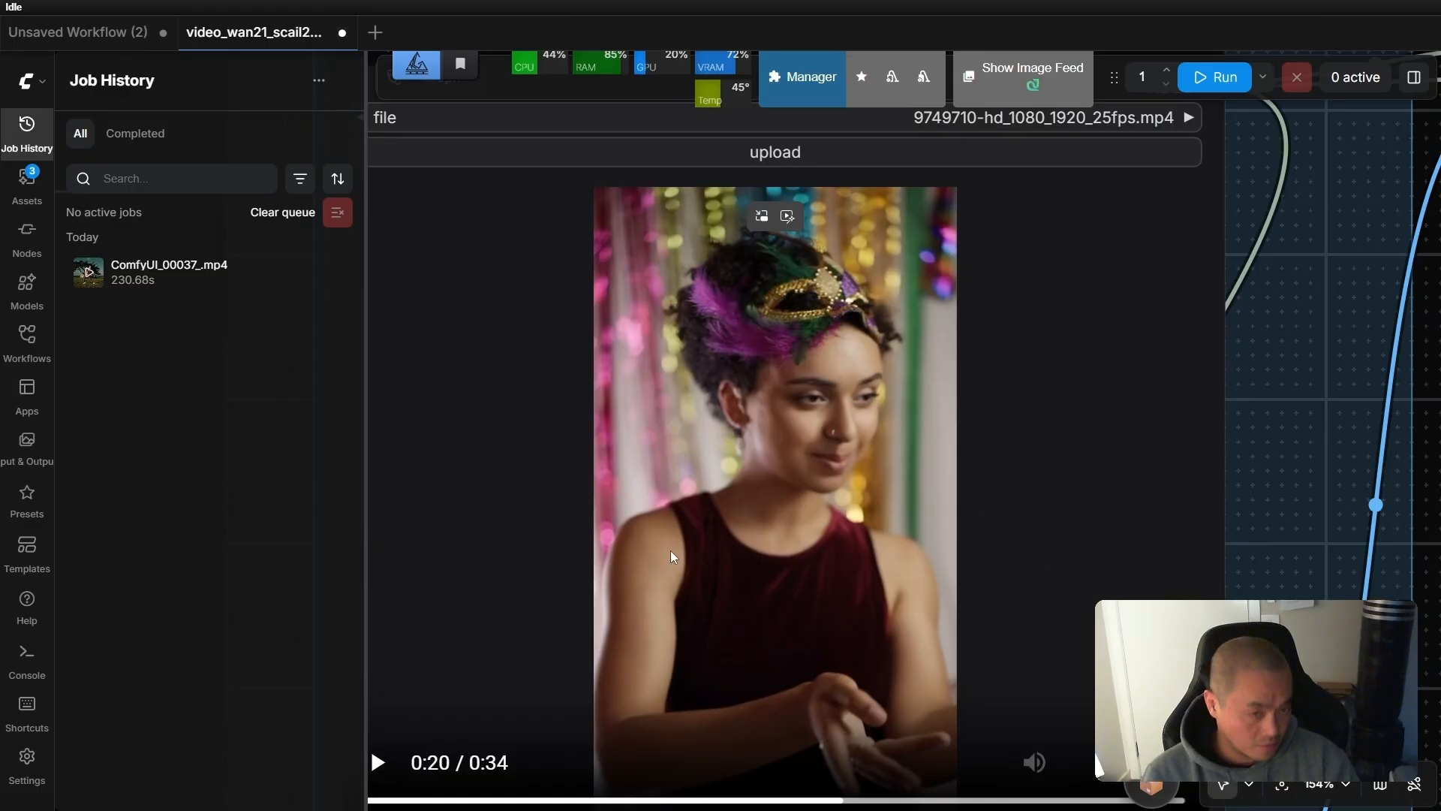
Run the workflow with driving video 9749710-hd_1080_1920_25fps.mp4 and reference image 4k.png, and view the segment count and final output.
scroll(1281, 344, down, 5)
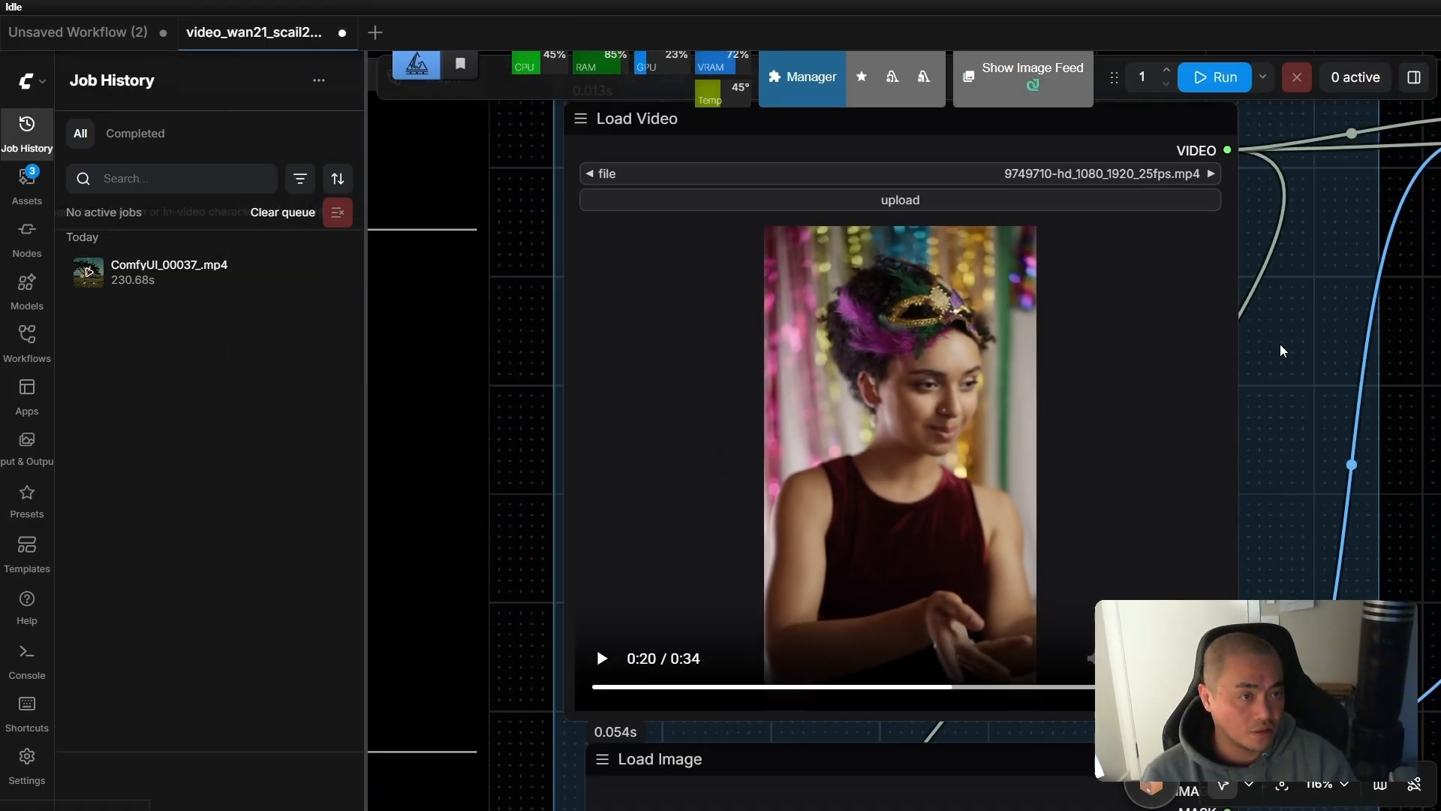
drag(1396, 369, 1193, 286)
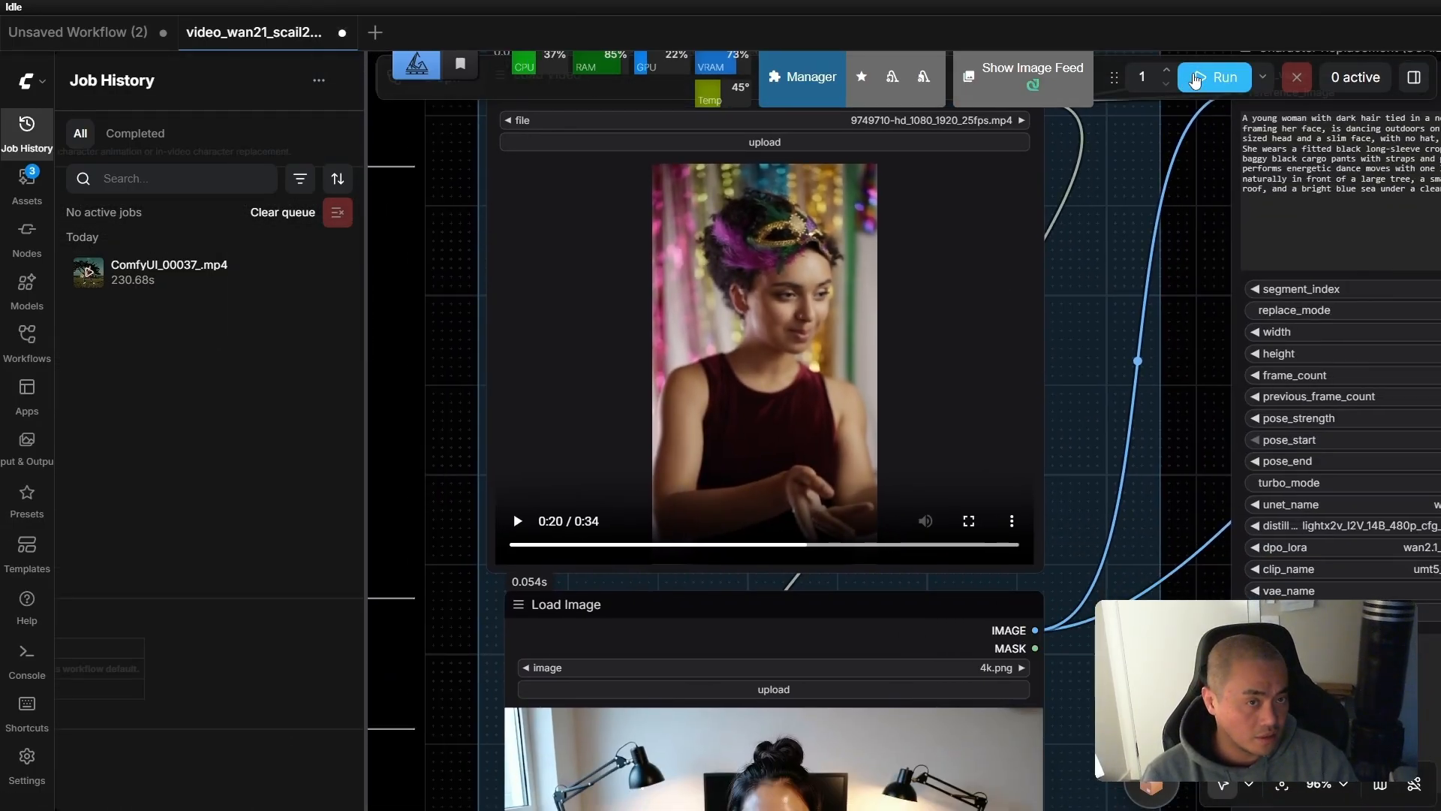
click(1195, 79)
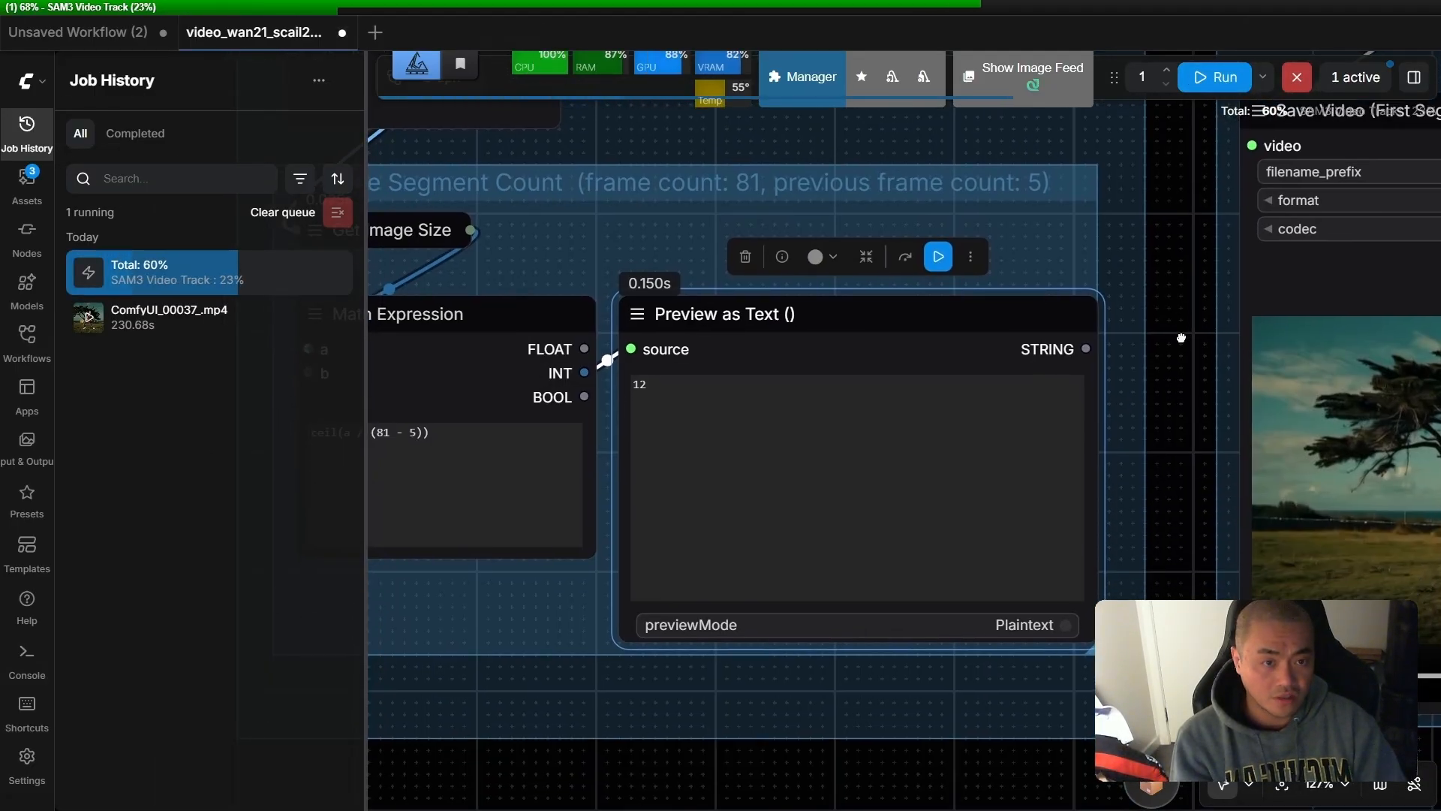
scroll(1167, 363, up, 3)
scroll(750, 375, left, 3)
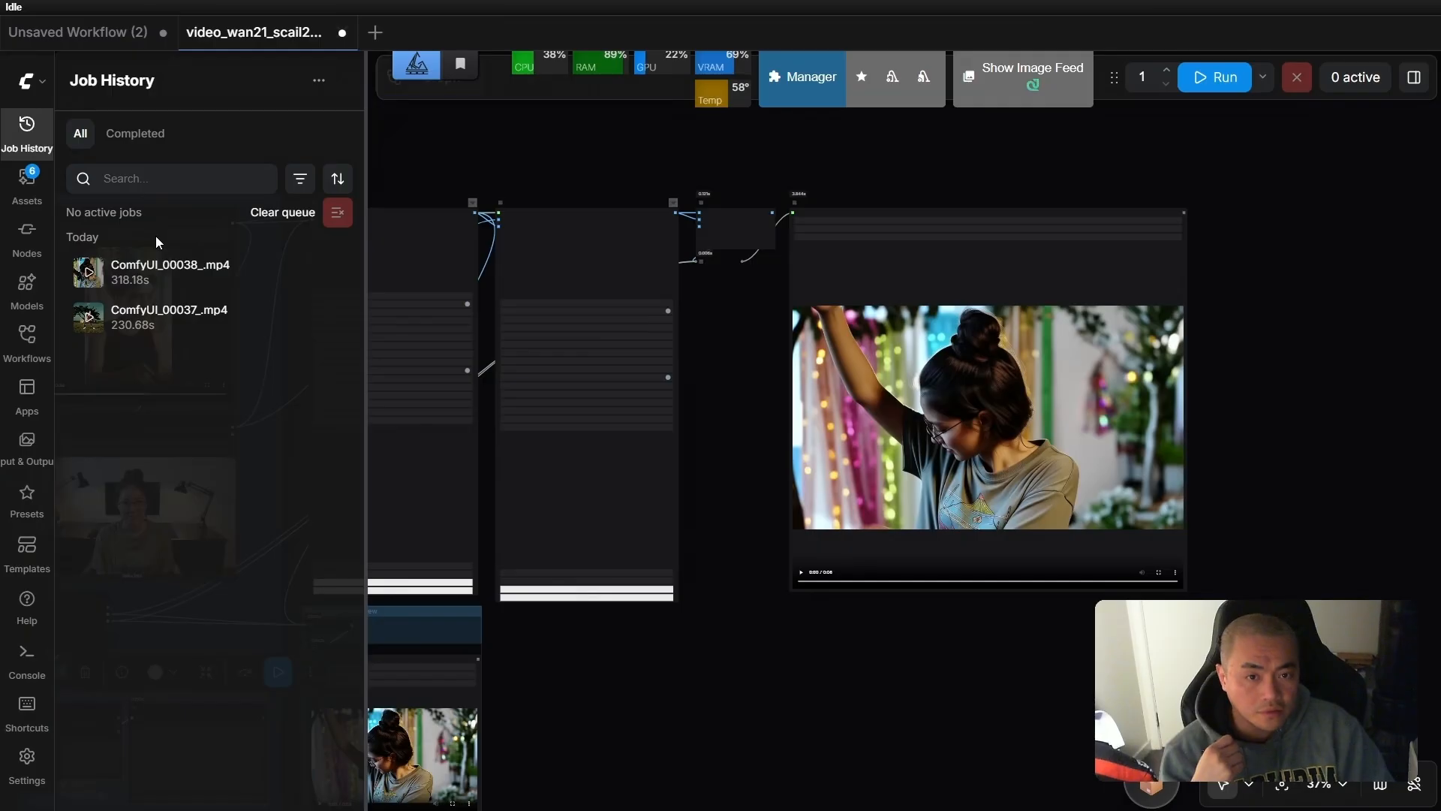
Play the driving video in Load Video from the start, and compare its dancer with the reference portrait in Load Image.
mouse_move(255, 278)
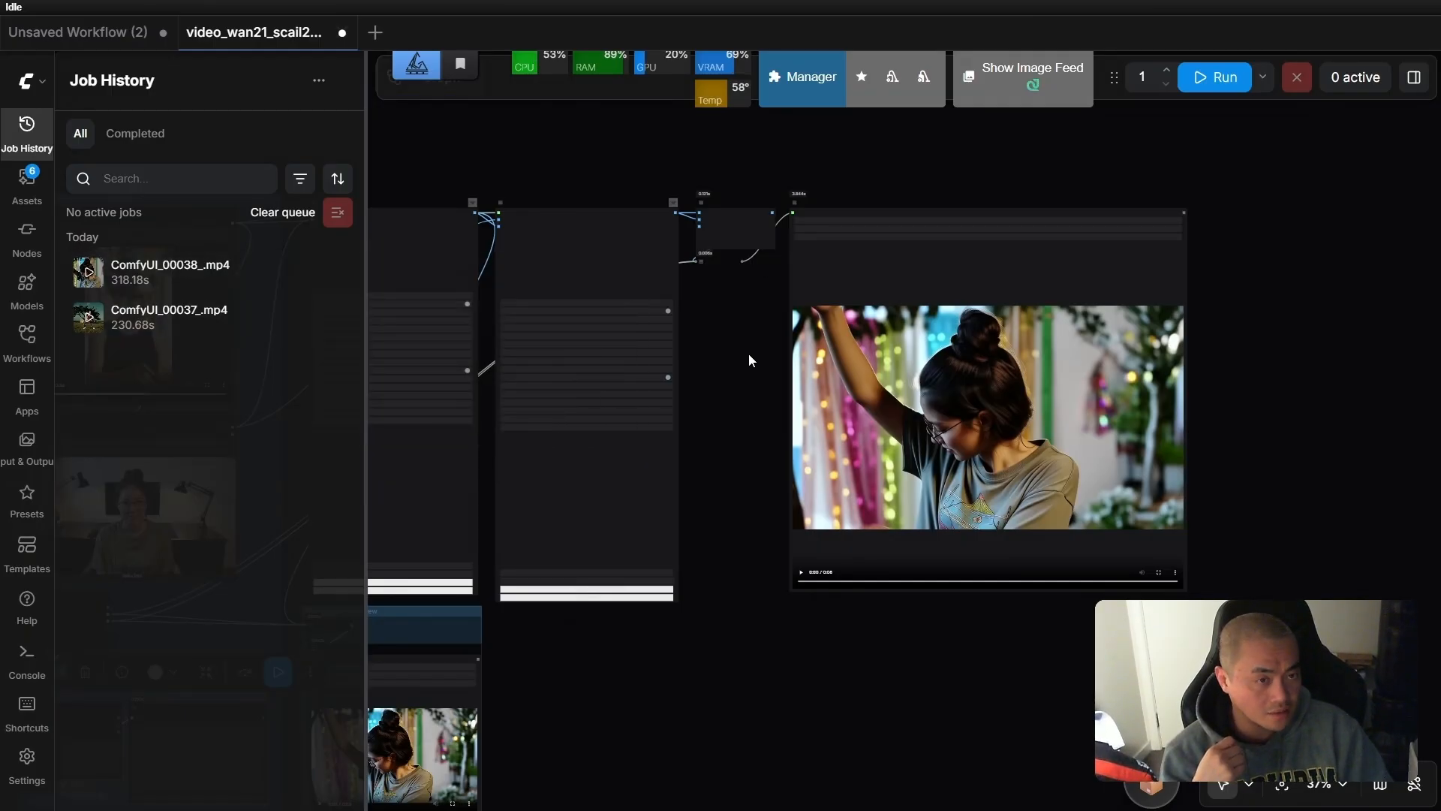
drag(749, 353, 1432, 393)
scroll(924, 348, up, 7)
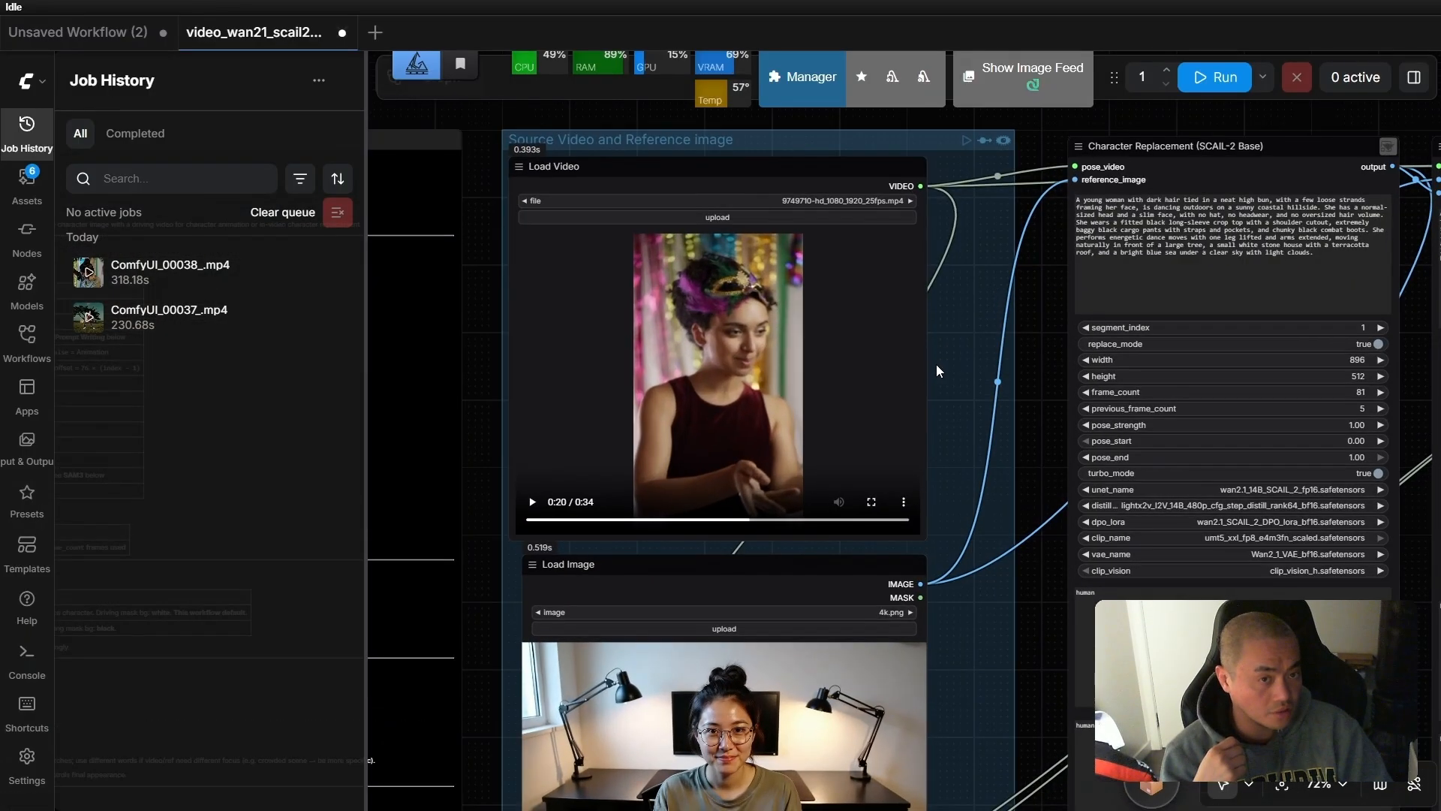
scroll(930, 391, up, 3)
drag(421, 614, 671, 605)
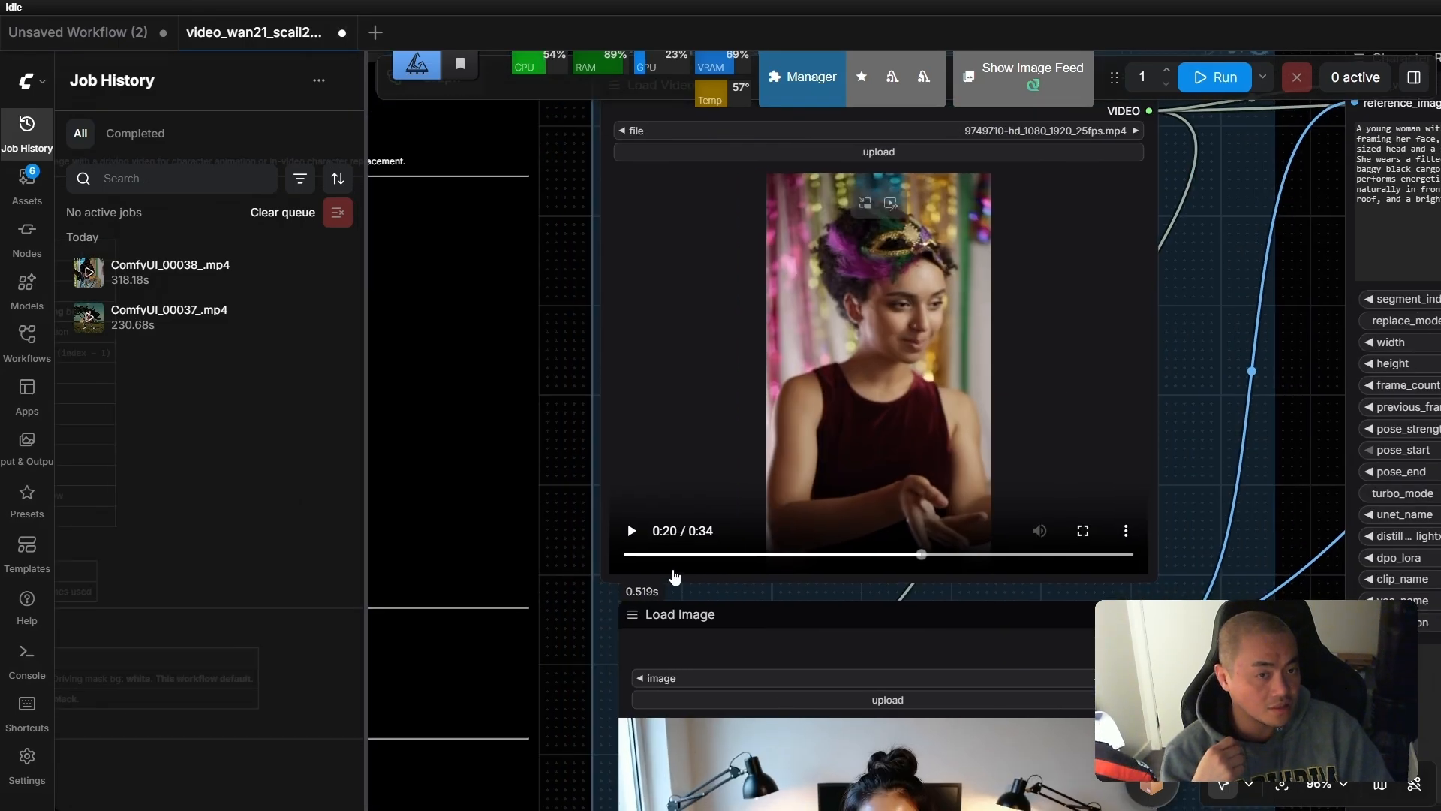
drag(677, 555, 602, 560)
click(632, 531)
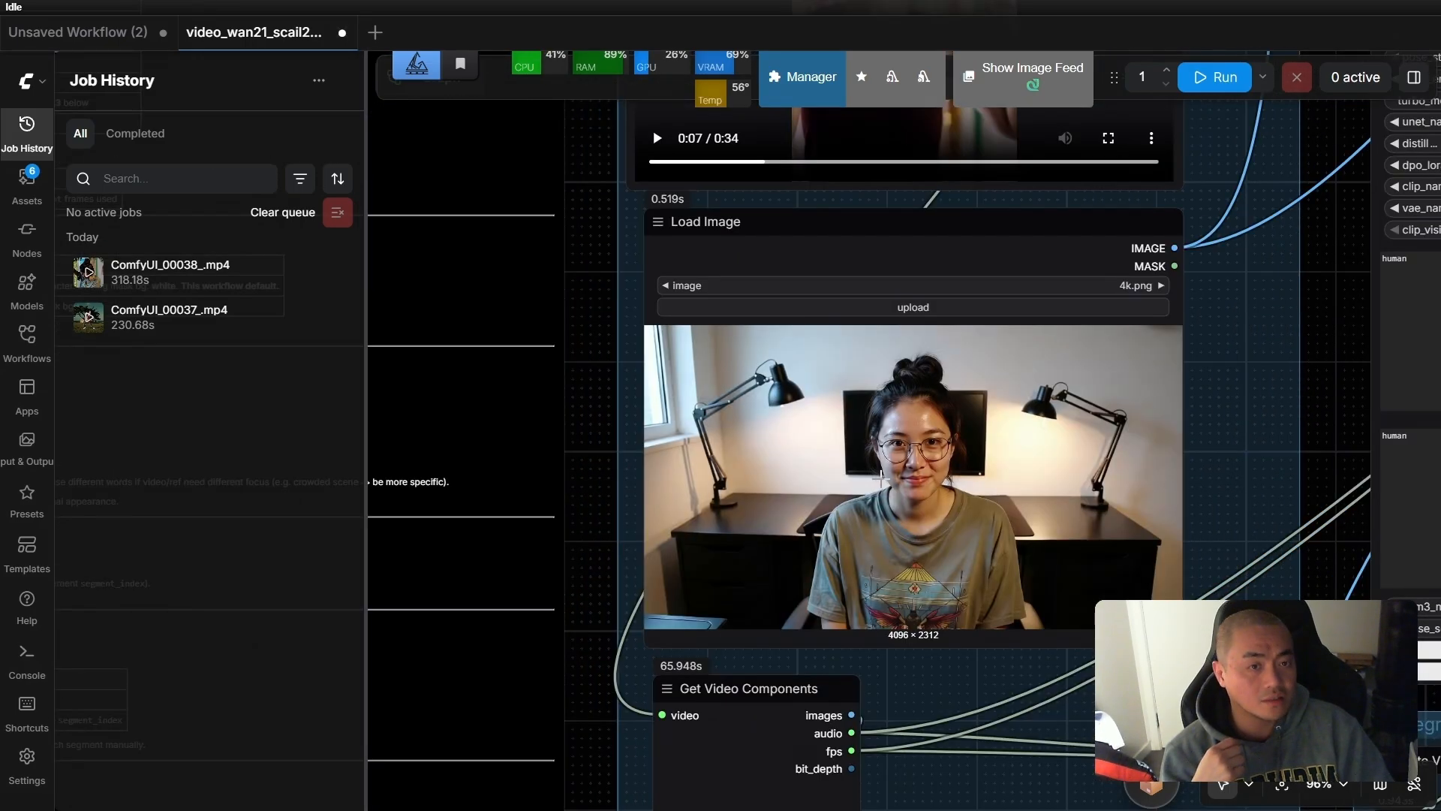
Inspect the recalculated segment count in Preview as Text beside the Math Expression node.
scroll(1347, 388, up, 5)
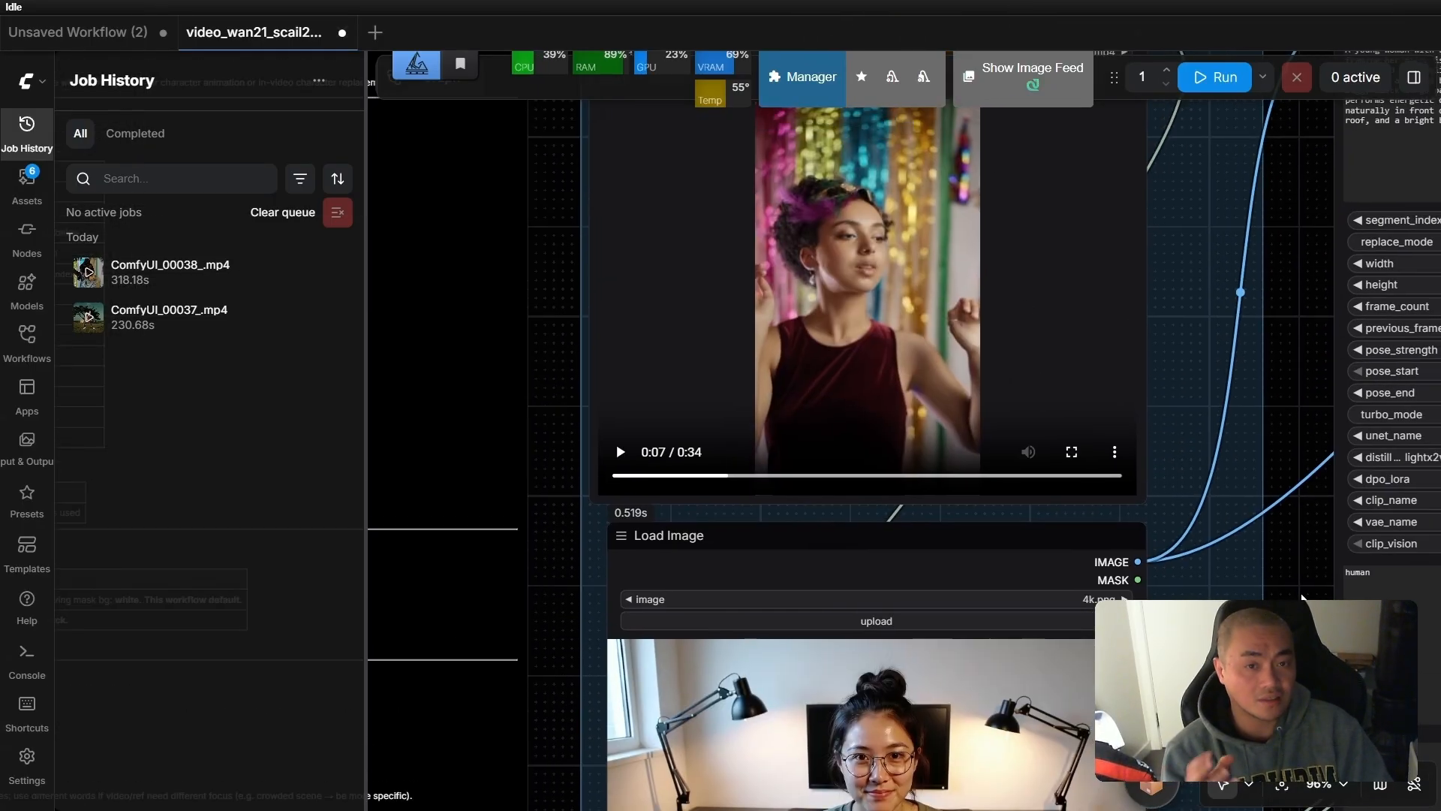
scroll(1268, 404, down, 14)
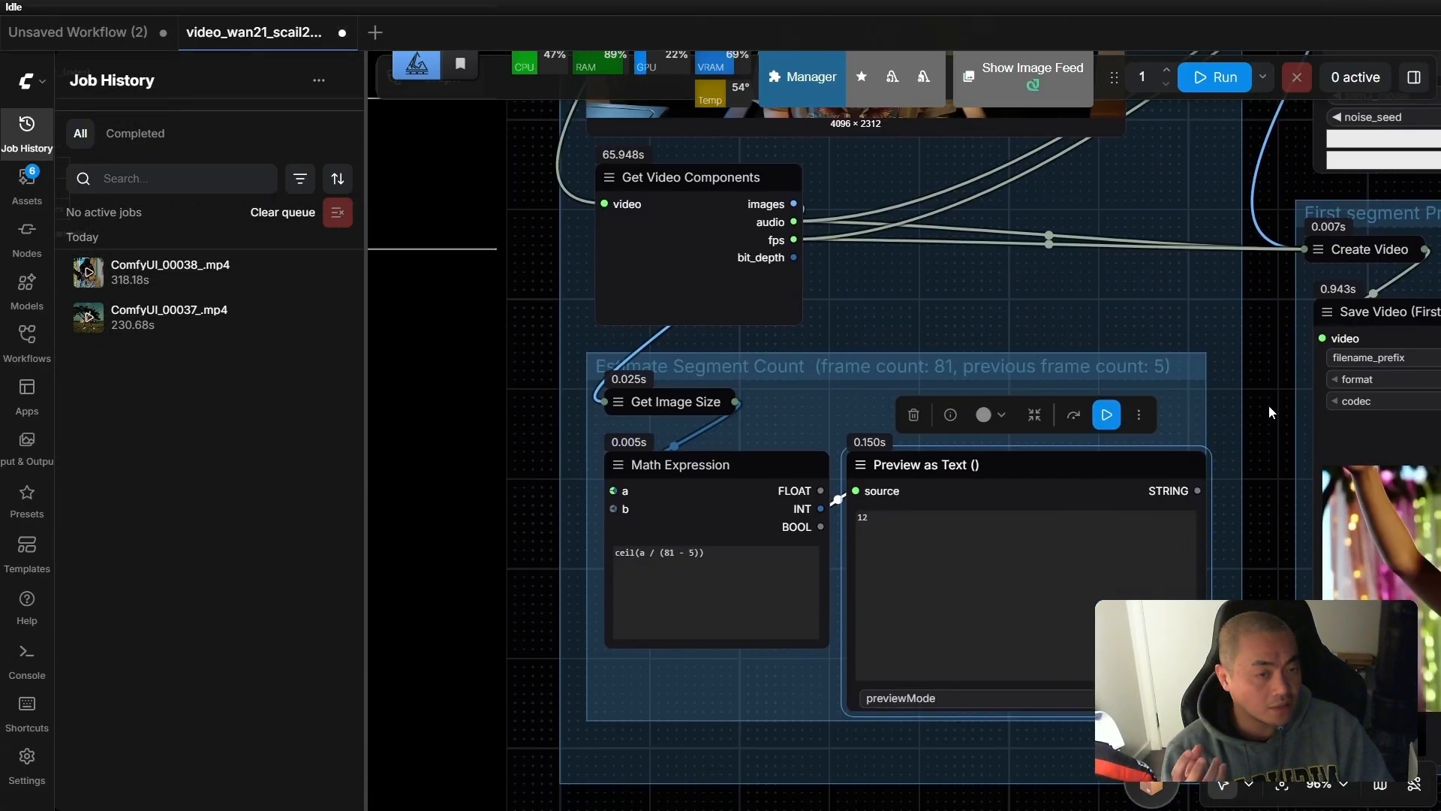
scroll(987, 444, up, 7)
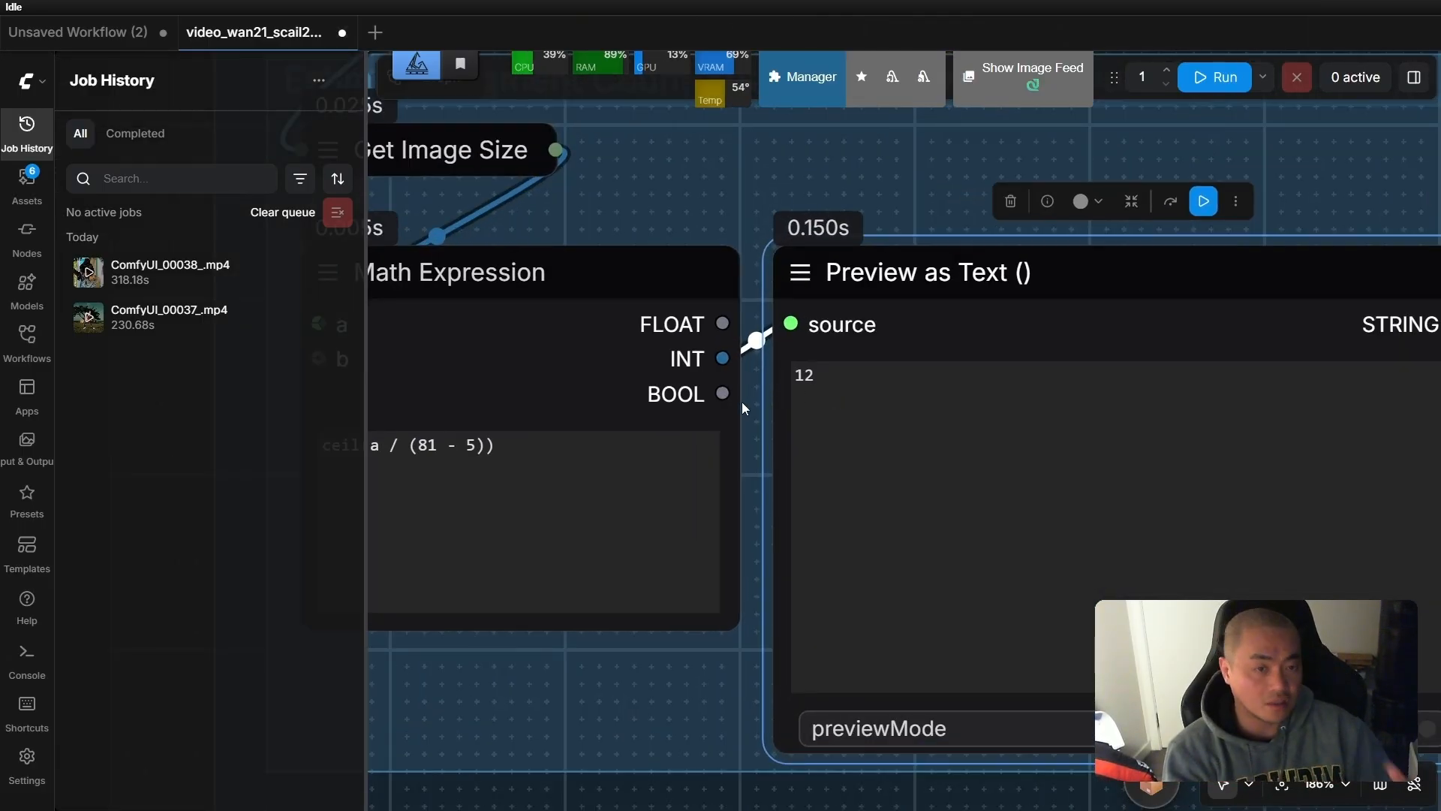
Examine the segment count estimate and the prompts and settings in the Character Replacement Base and Extend nodes.
scroll(743, 402, down, 7)
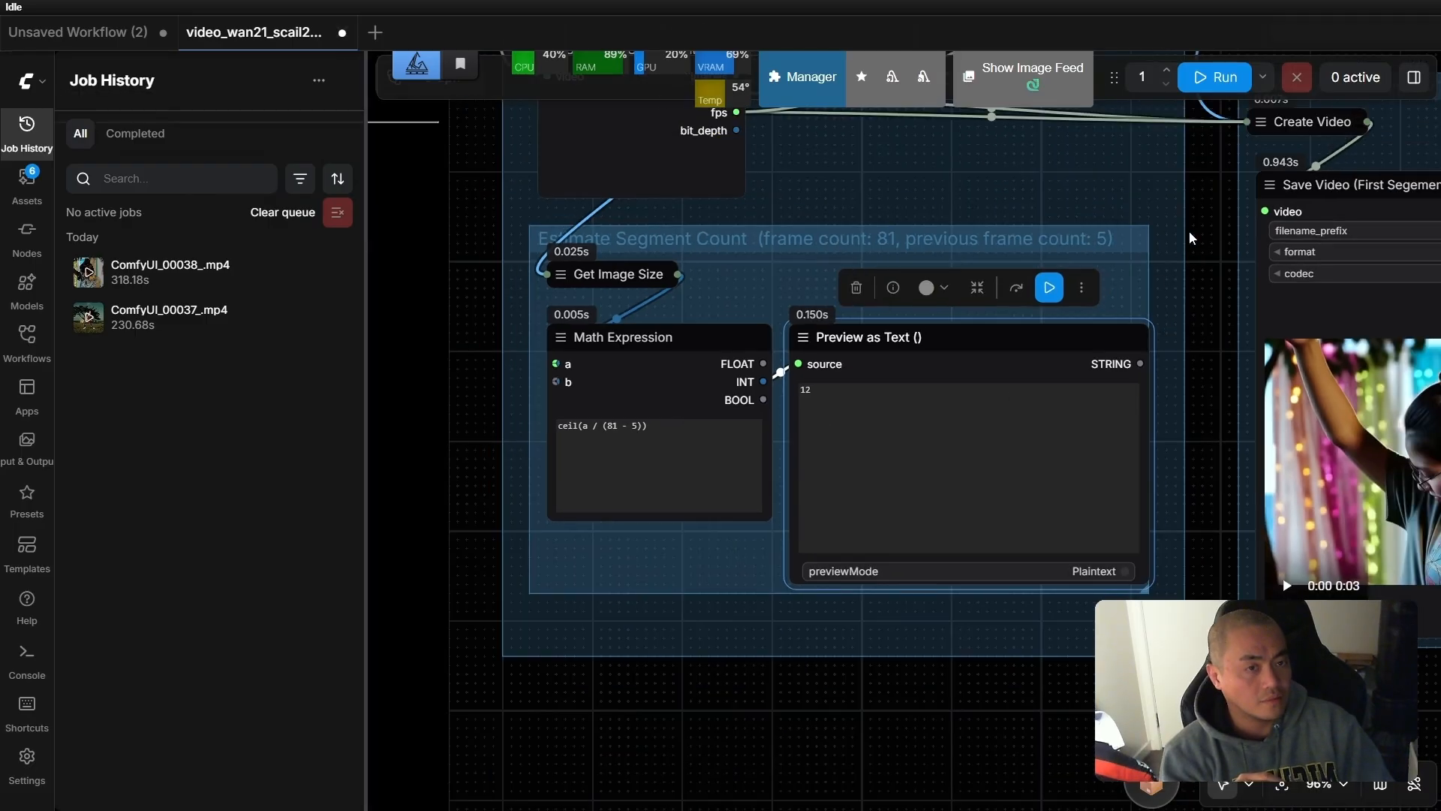
scroll(1100, 323, up, 3)
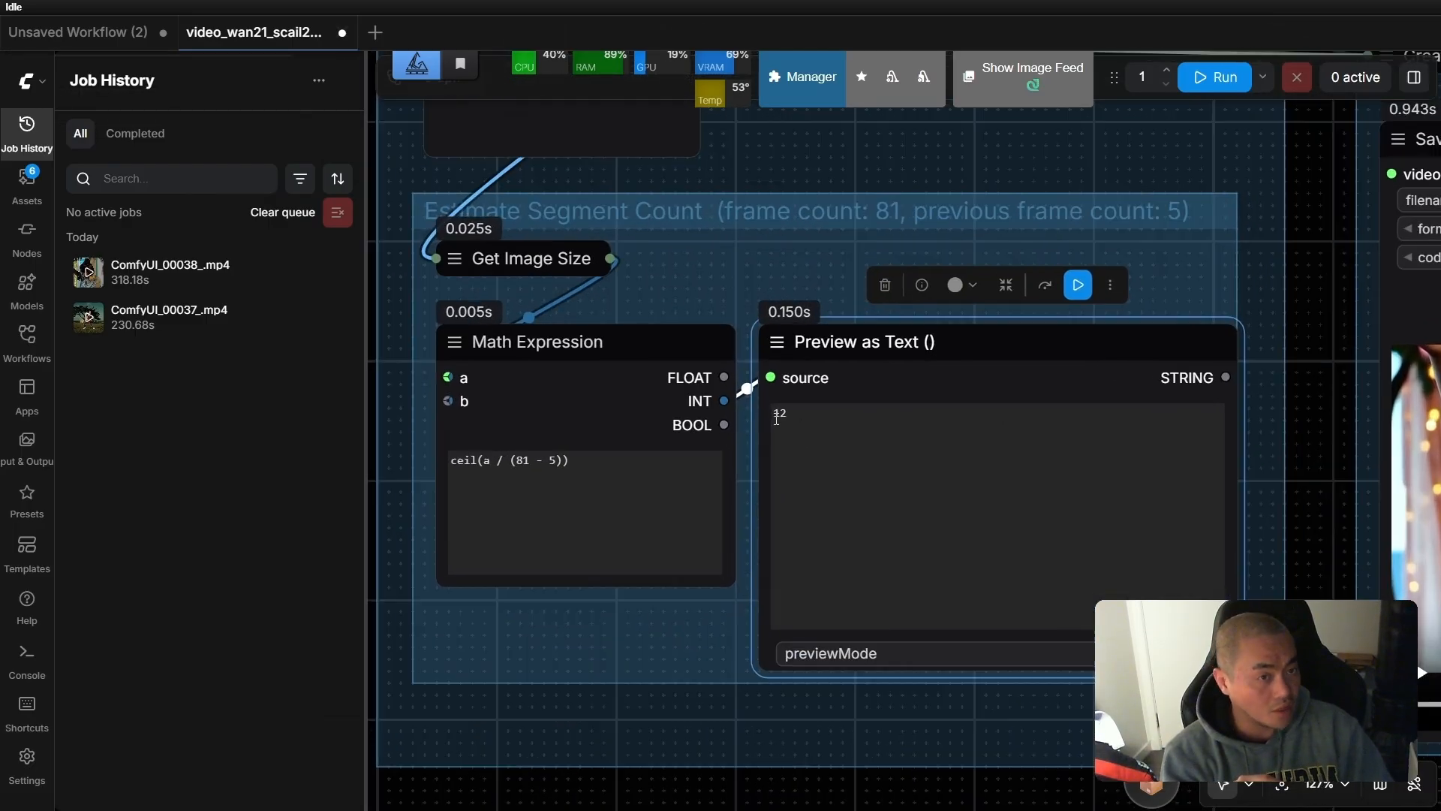
drag(1309, 223, 518, 809)
scroll(794, 468, down, 2)
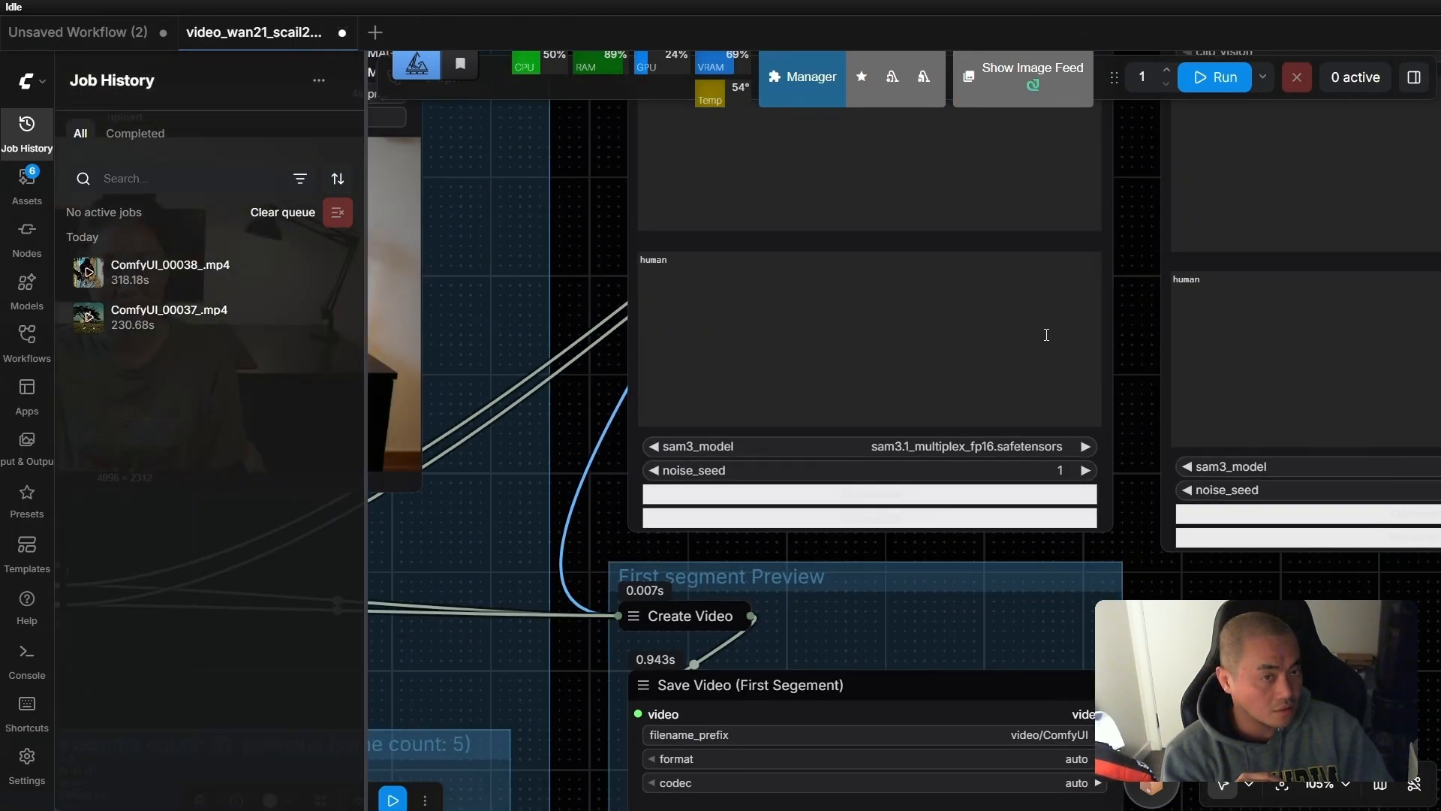
drag(1146, 251, 1055, 706)
drag(1058, 263, 989, 496)
drag(989, 494, 961, 521)
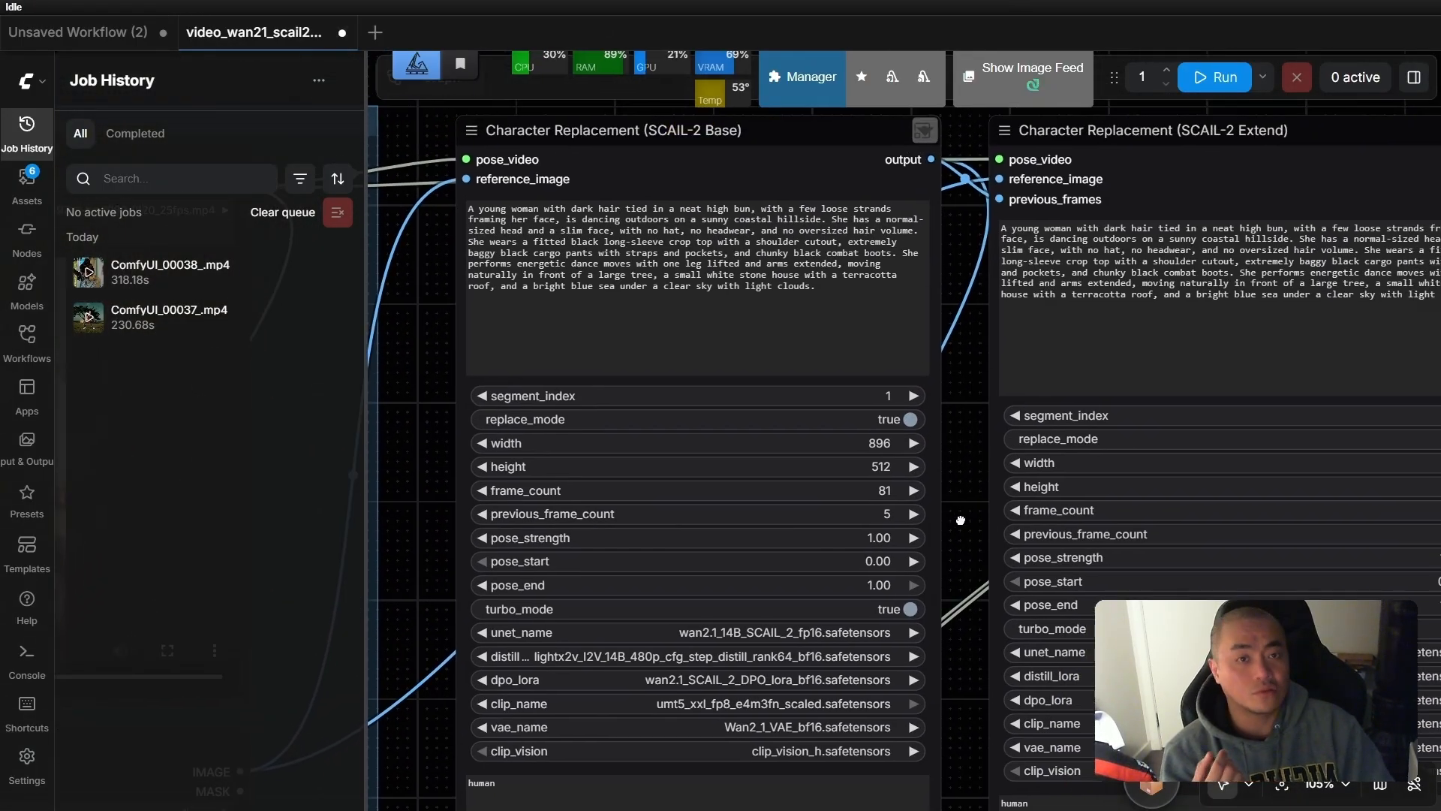
scroll(970, 415, right, 10)
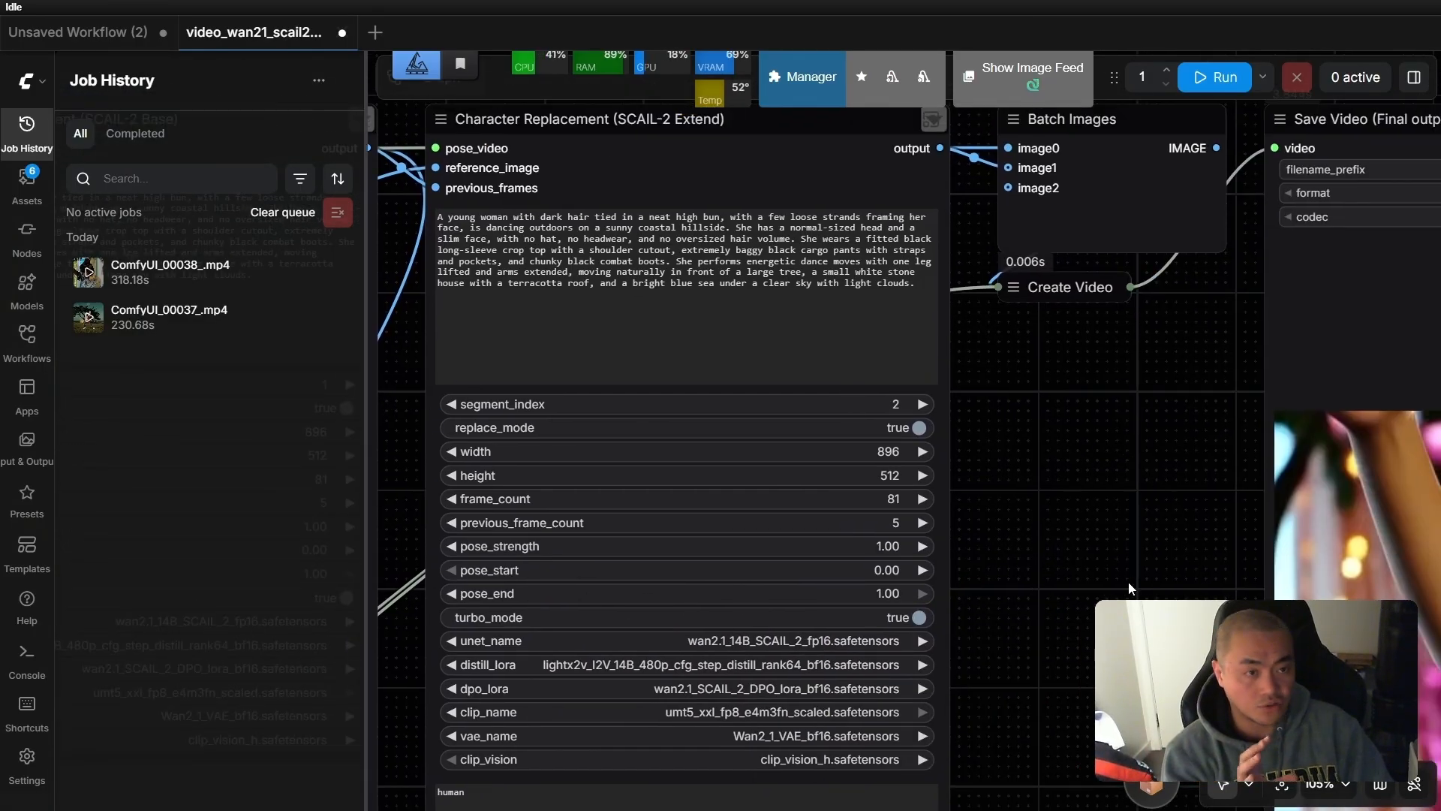
Compare the woman in the Save Video (Final output) preview with the reference portrait 4k.png in Load Image.
scroll(1128, 582, down, 5)
scroll(1128, 583, right, 7)
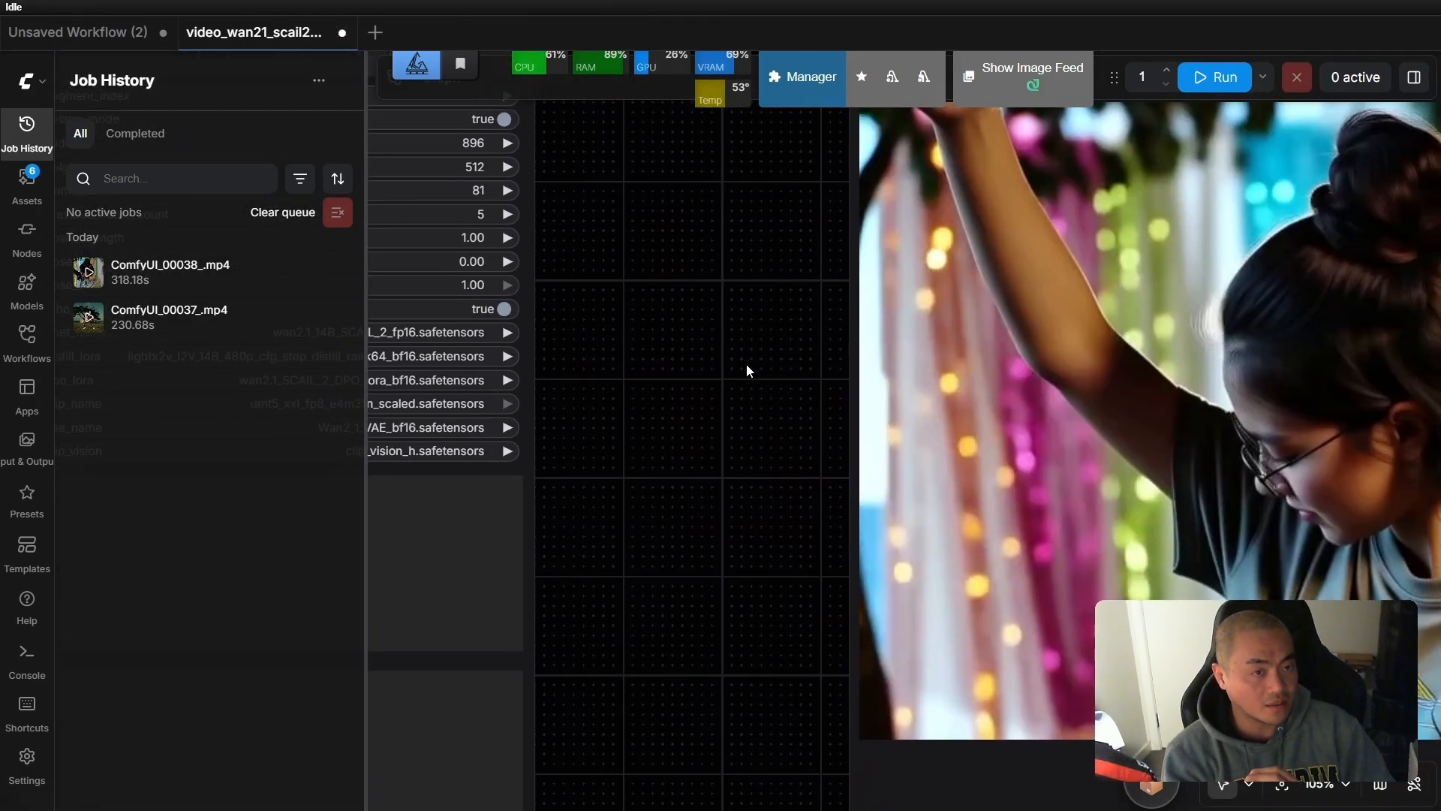
scroll(746, 363, down, 3)
drag(736, 494, 412, 453)
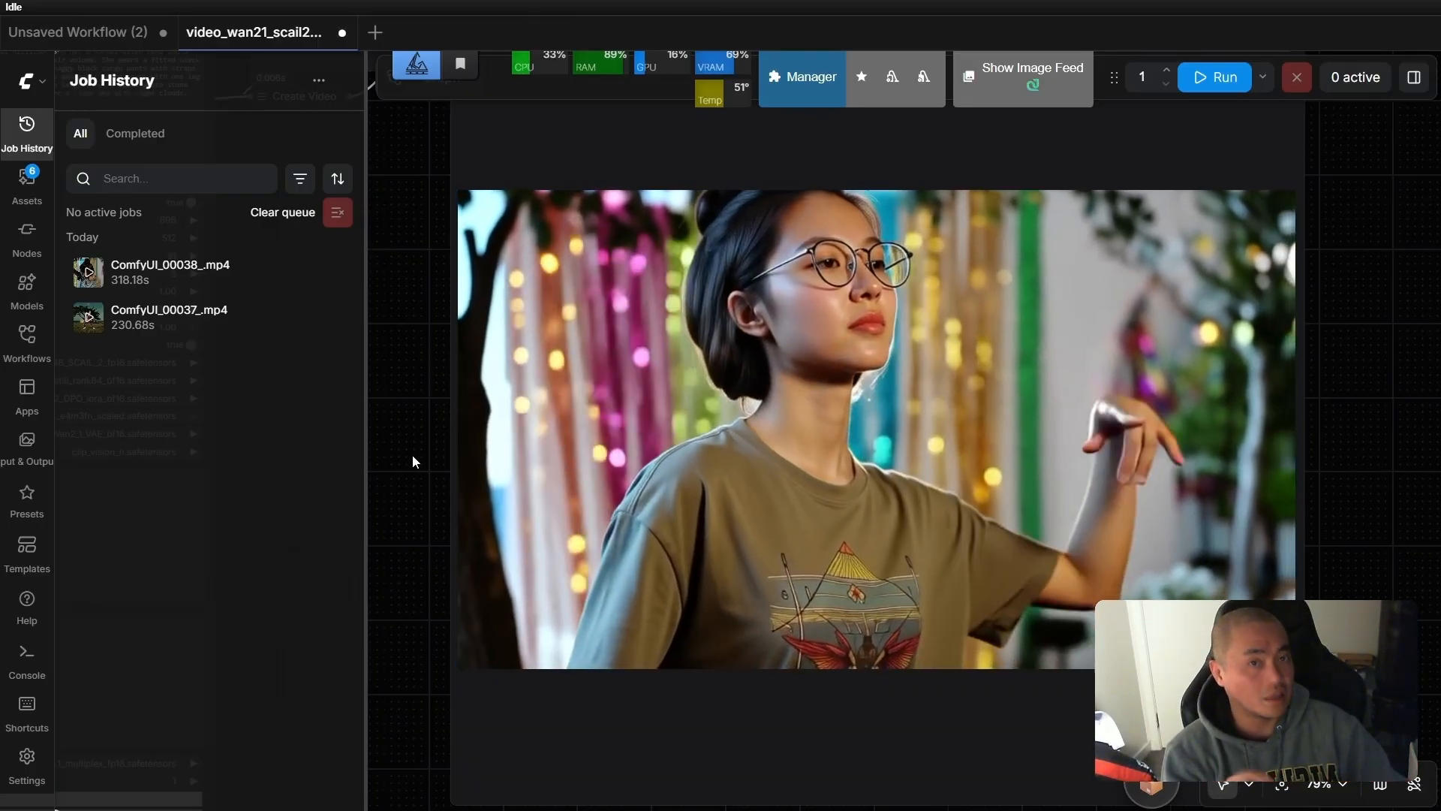
mouse_move(930, 353)
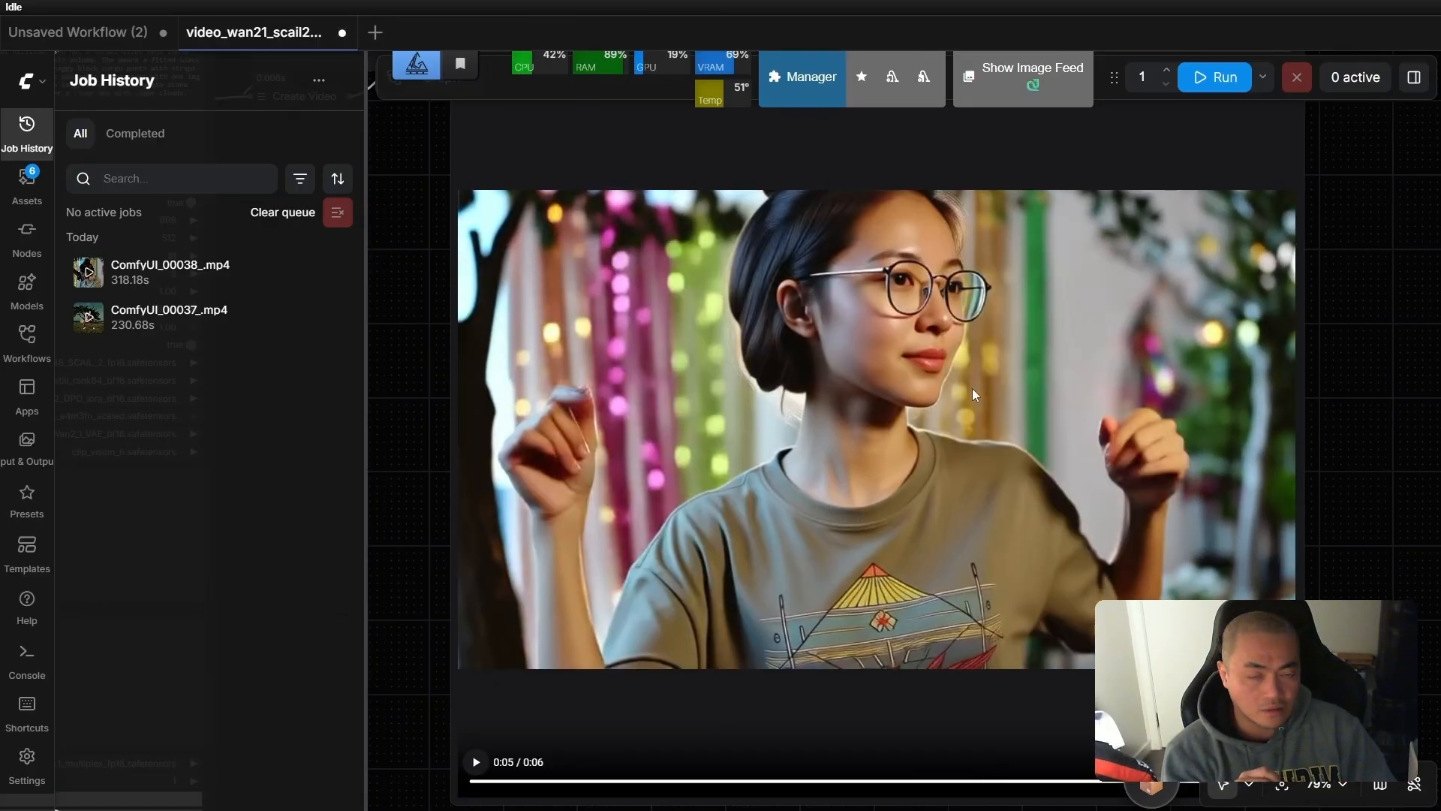
scroll(1232, 398, up, 1)
scroll(929, 327, up, 2)
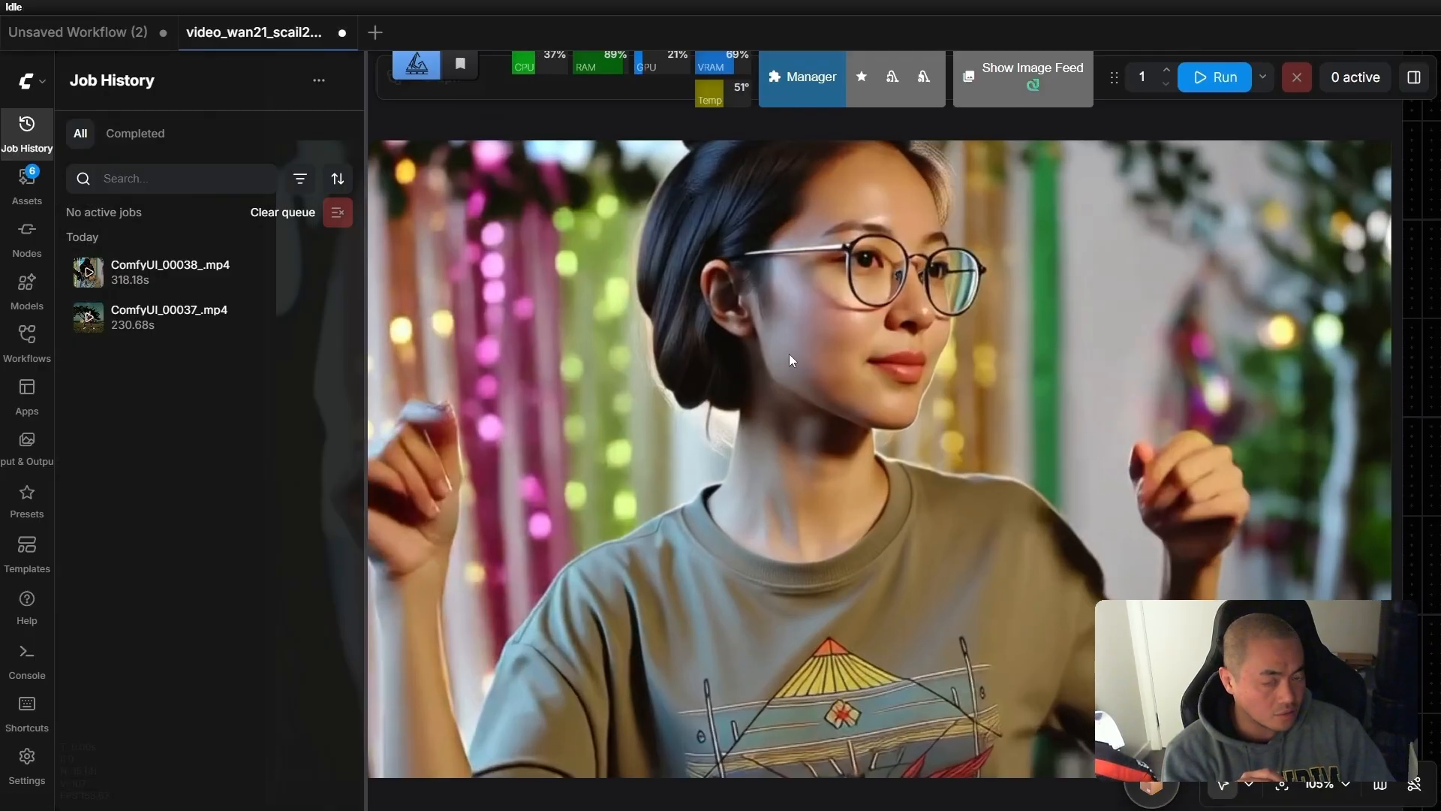
scroll(721, 386, down, 5)
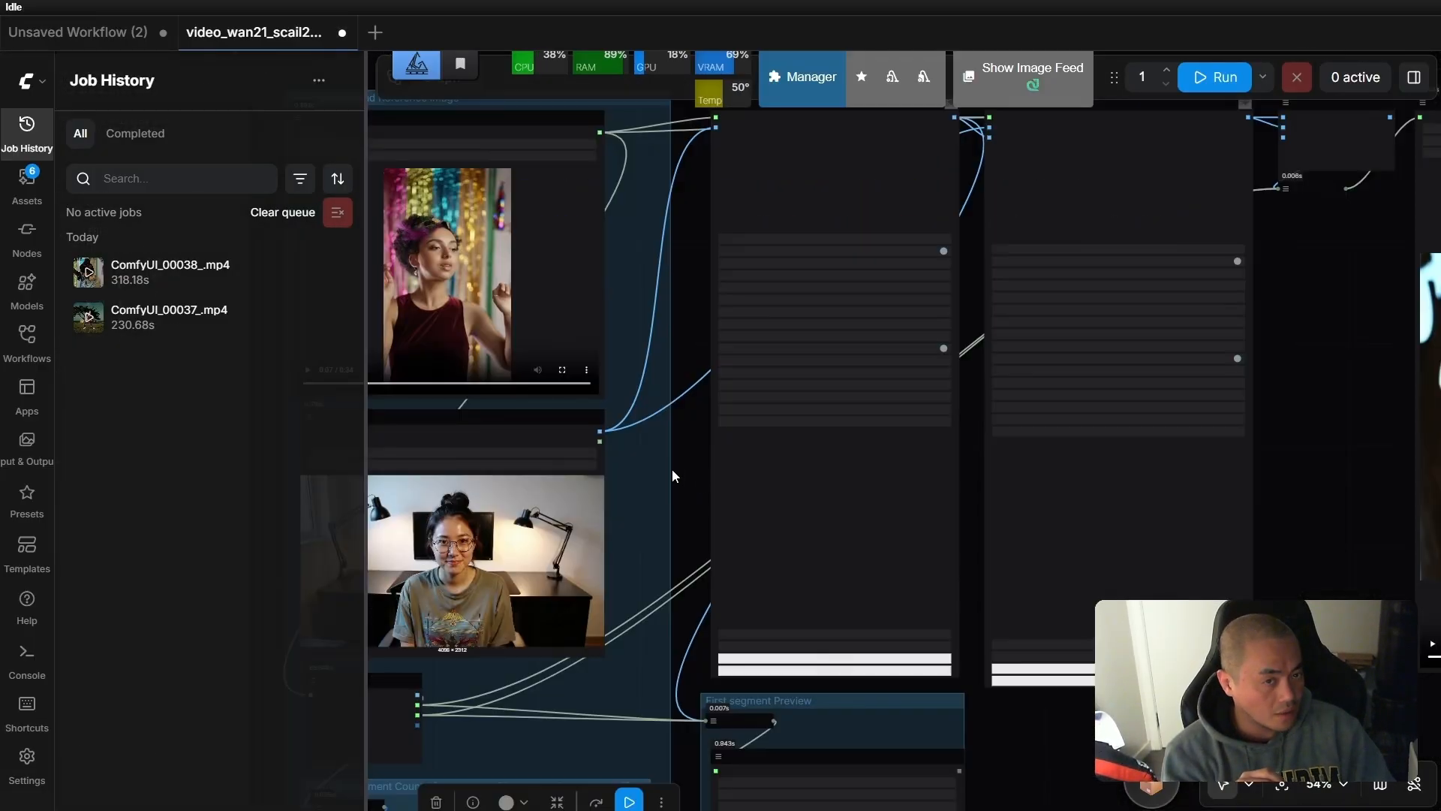
scroll(717, 567, up, 3)
scroll(717, 566, up, 12)
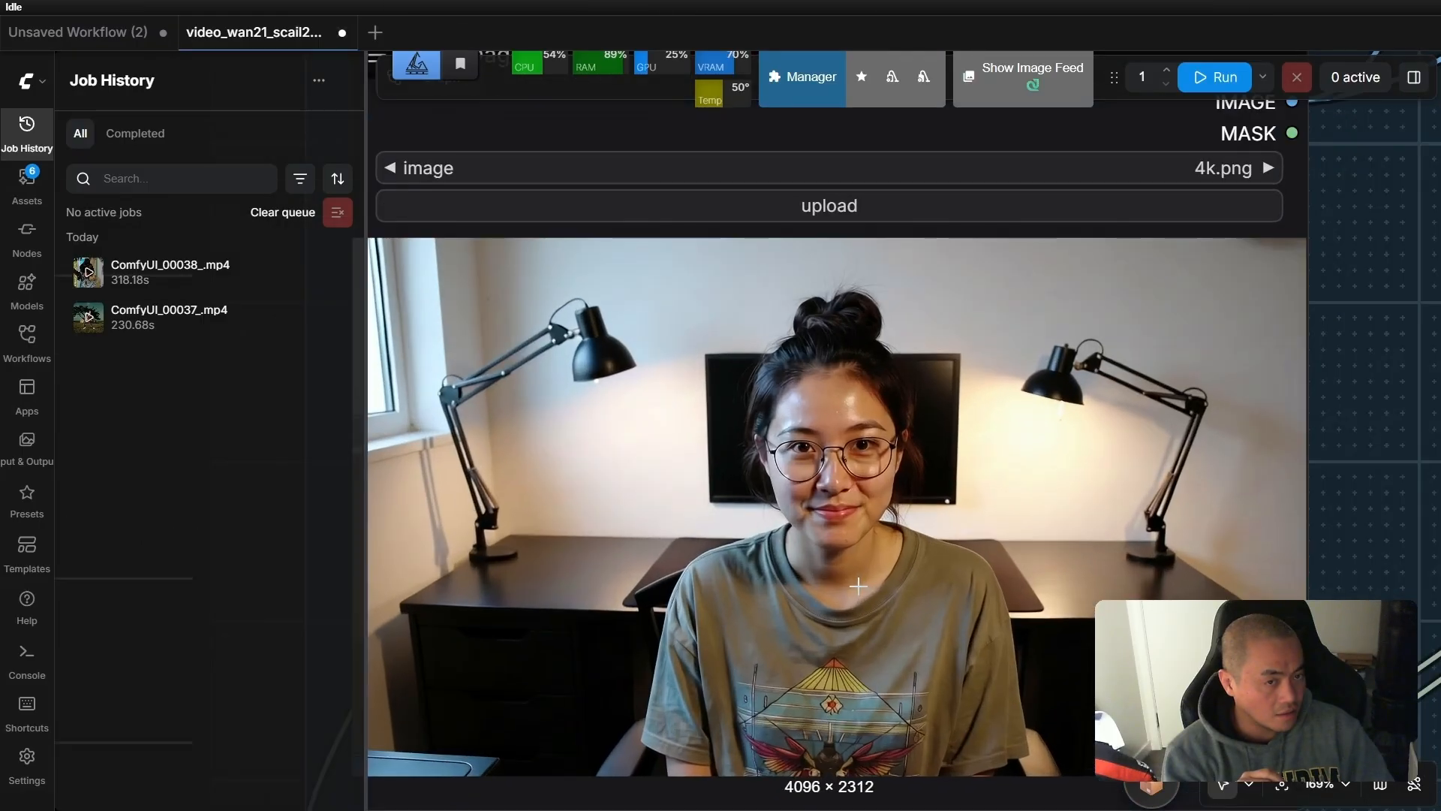
scroll(858, 586, down, 4)
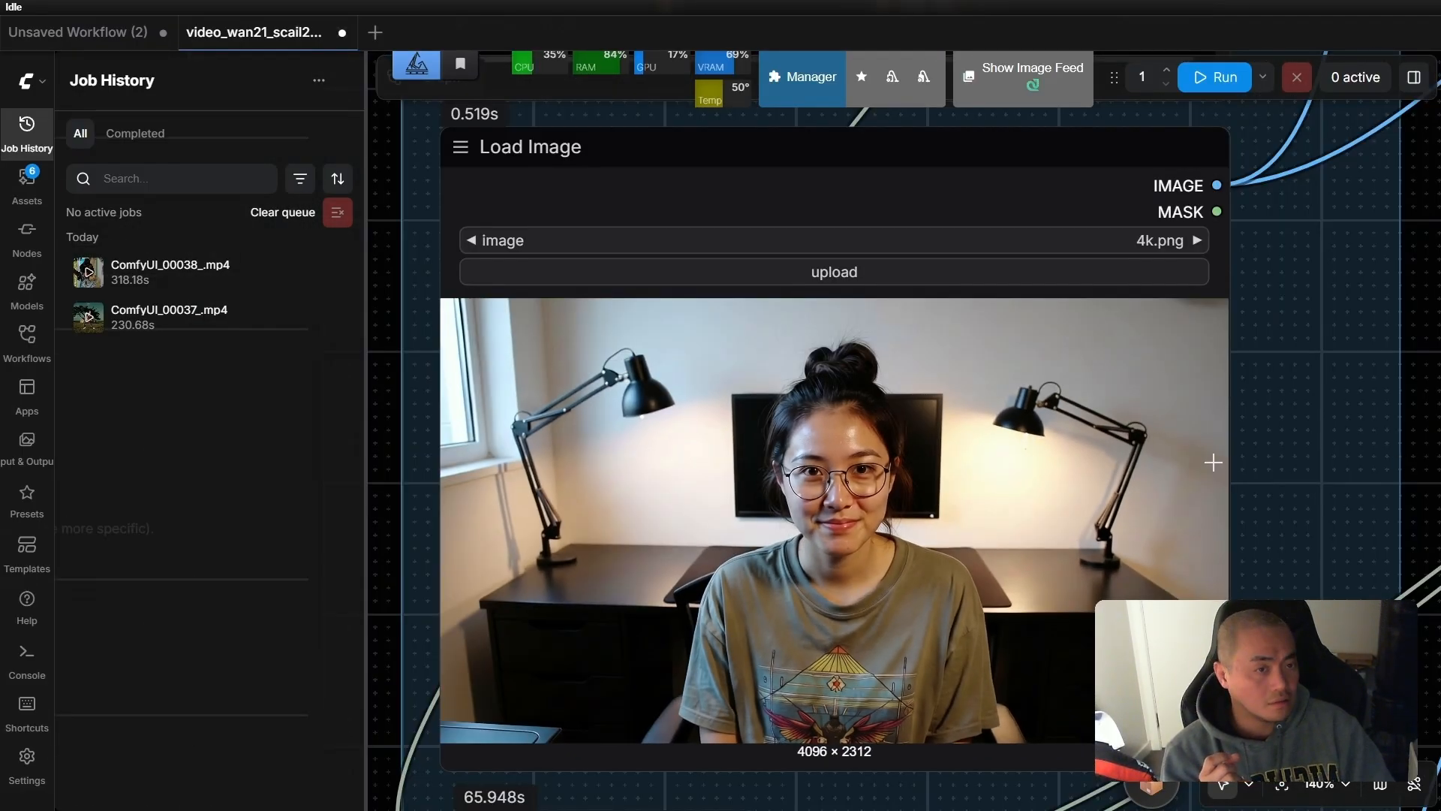
drag(1427, 316, 589, 614)
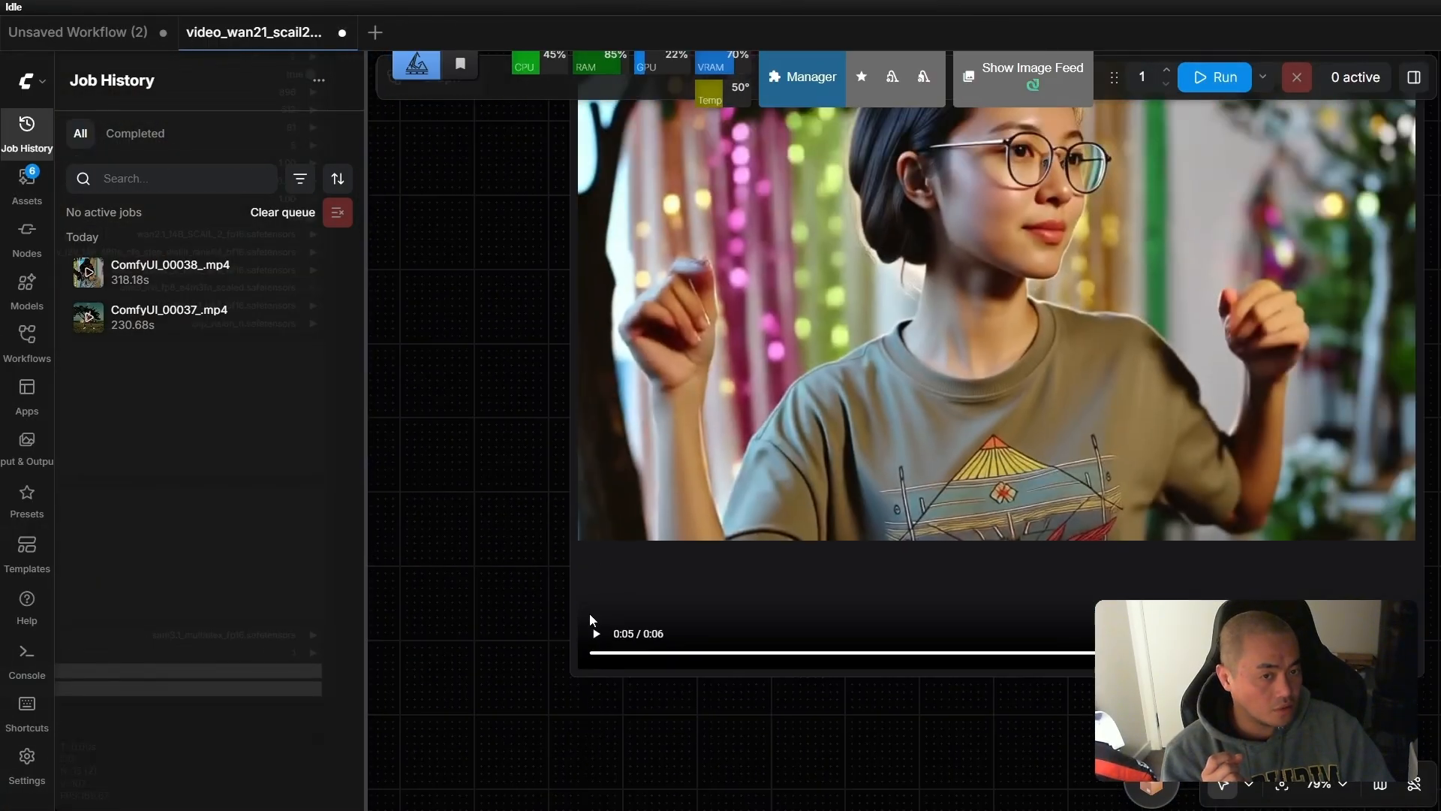
Inspect the prompt text and segment_index settings of the SCAIL-2 Base and Extend nodes.
drag(502, 518, 952, 775)
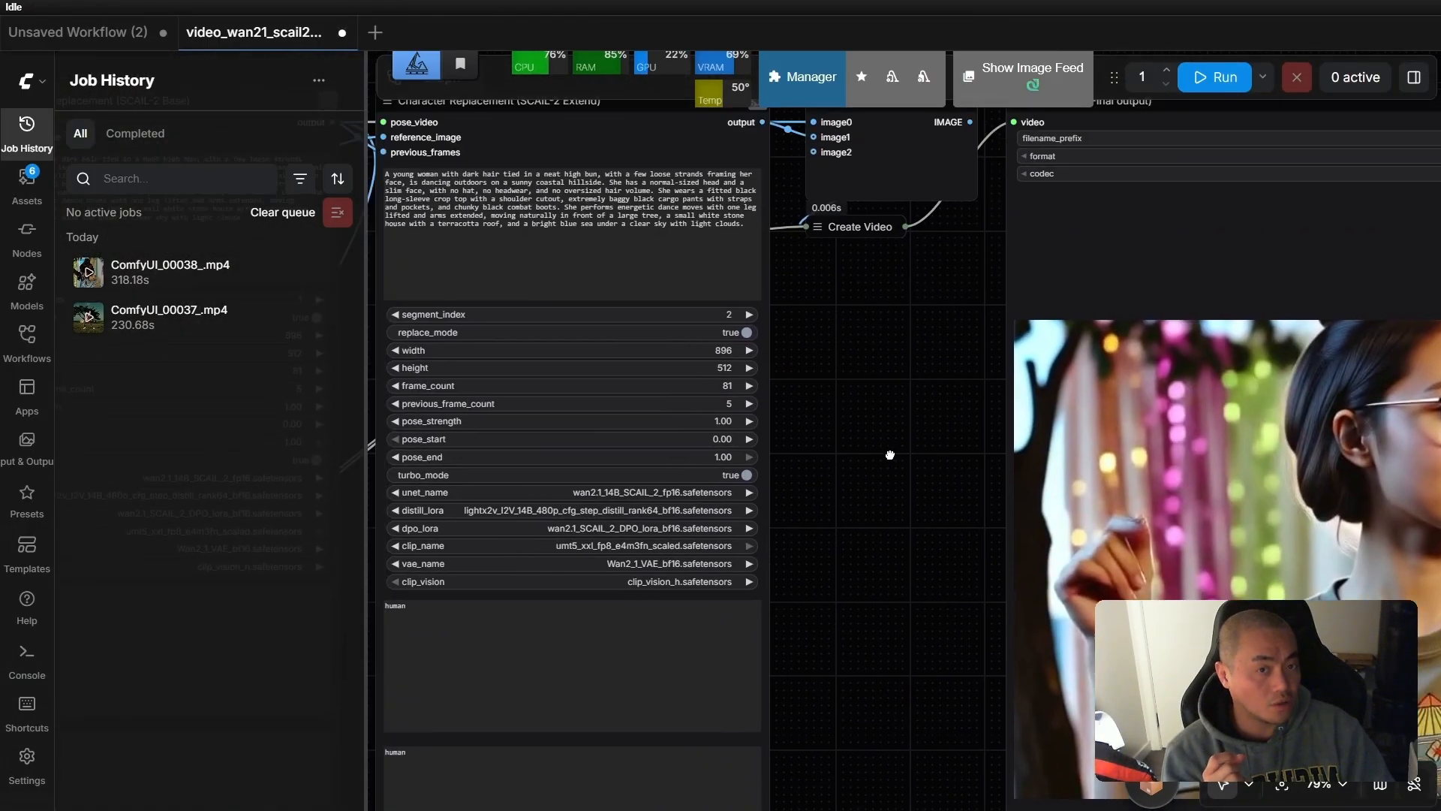
drag(888, 453, 1288, 729)
scroll(1078, 700, down, 2)
scroll(651, 348, up, 3)
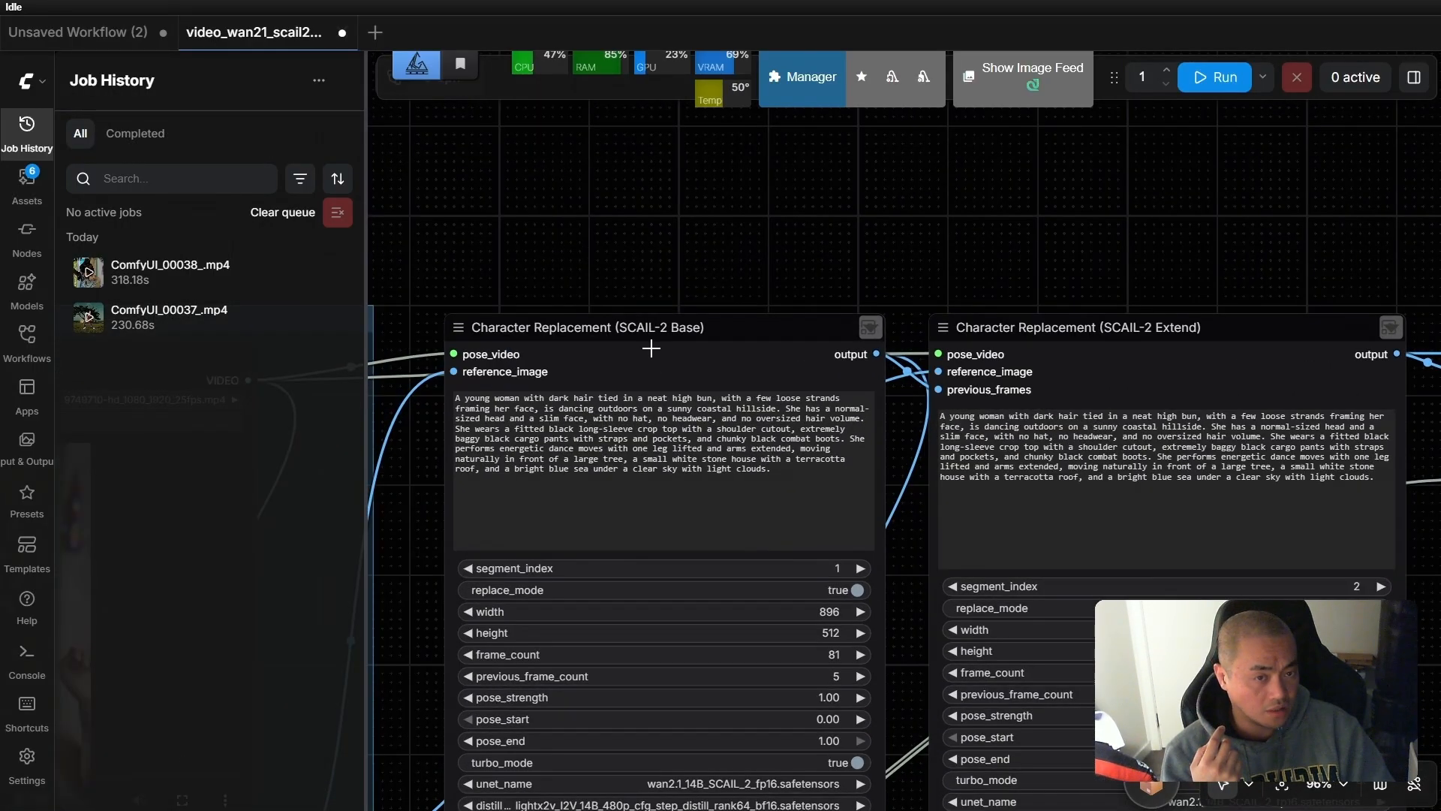
drag(1438, 550, 929, 452)
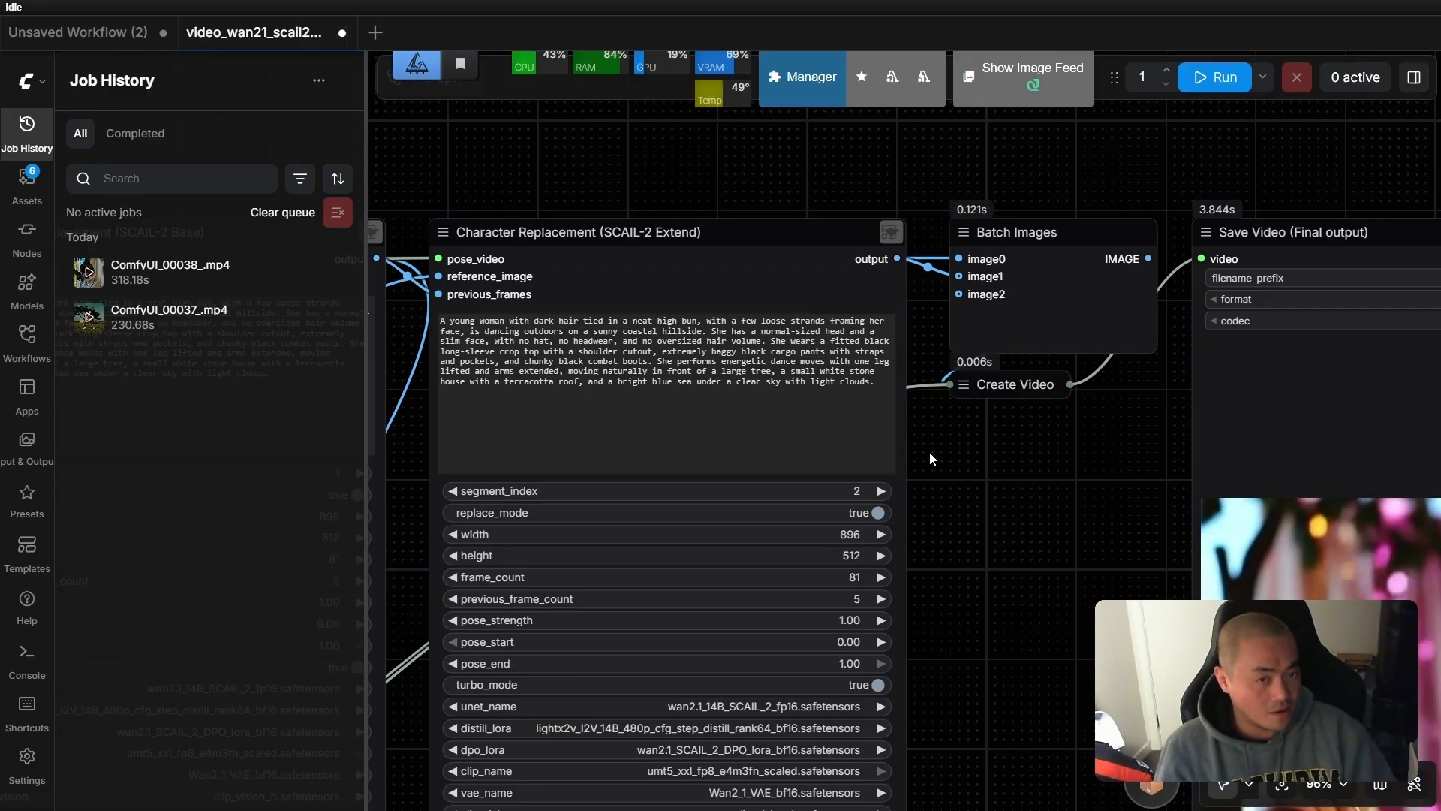
scroll(929, 453, up, 3)
drag(930, 457, 1307, 500)
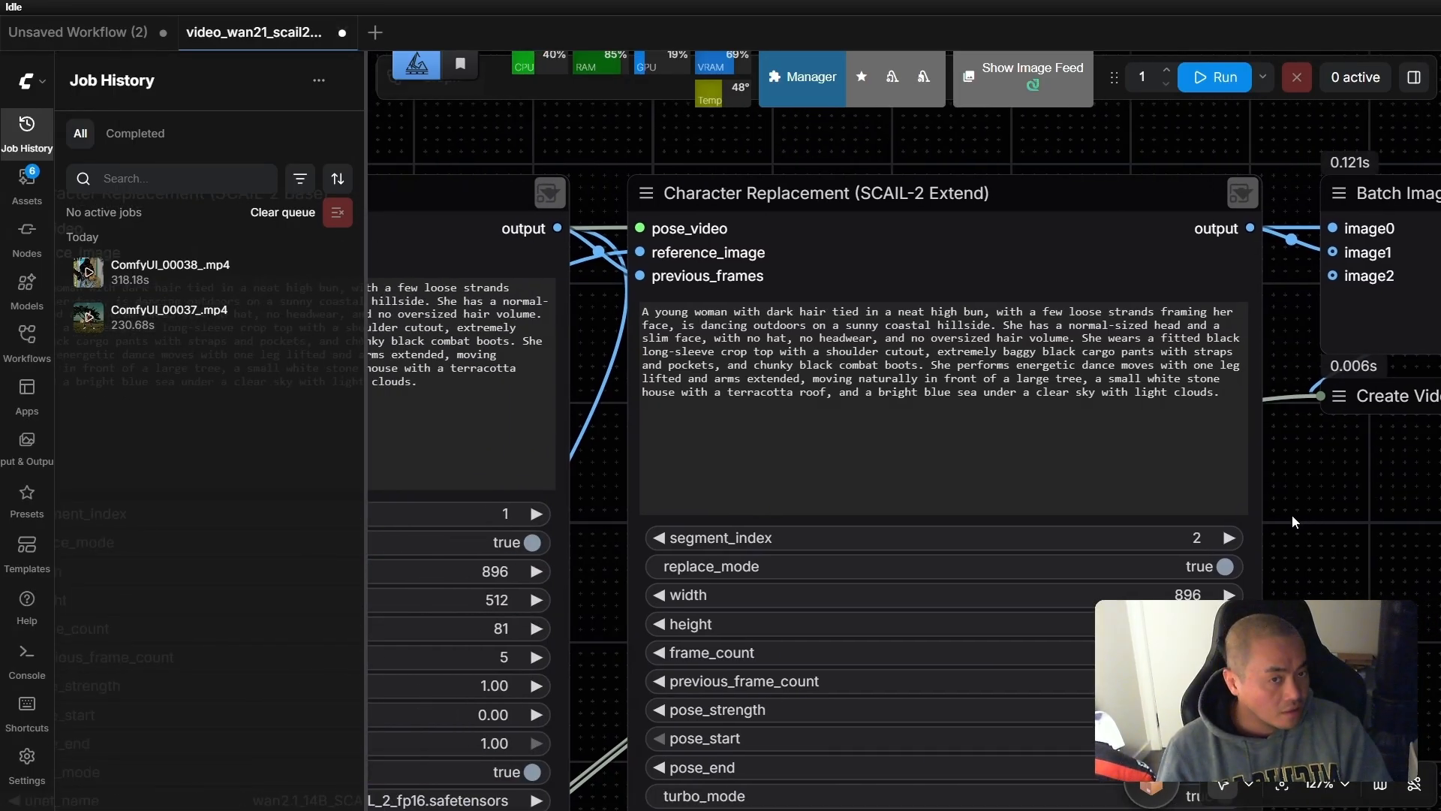
scroll(1291, 515, down, 1)
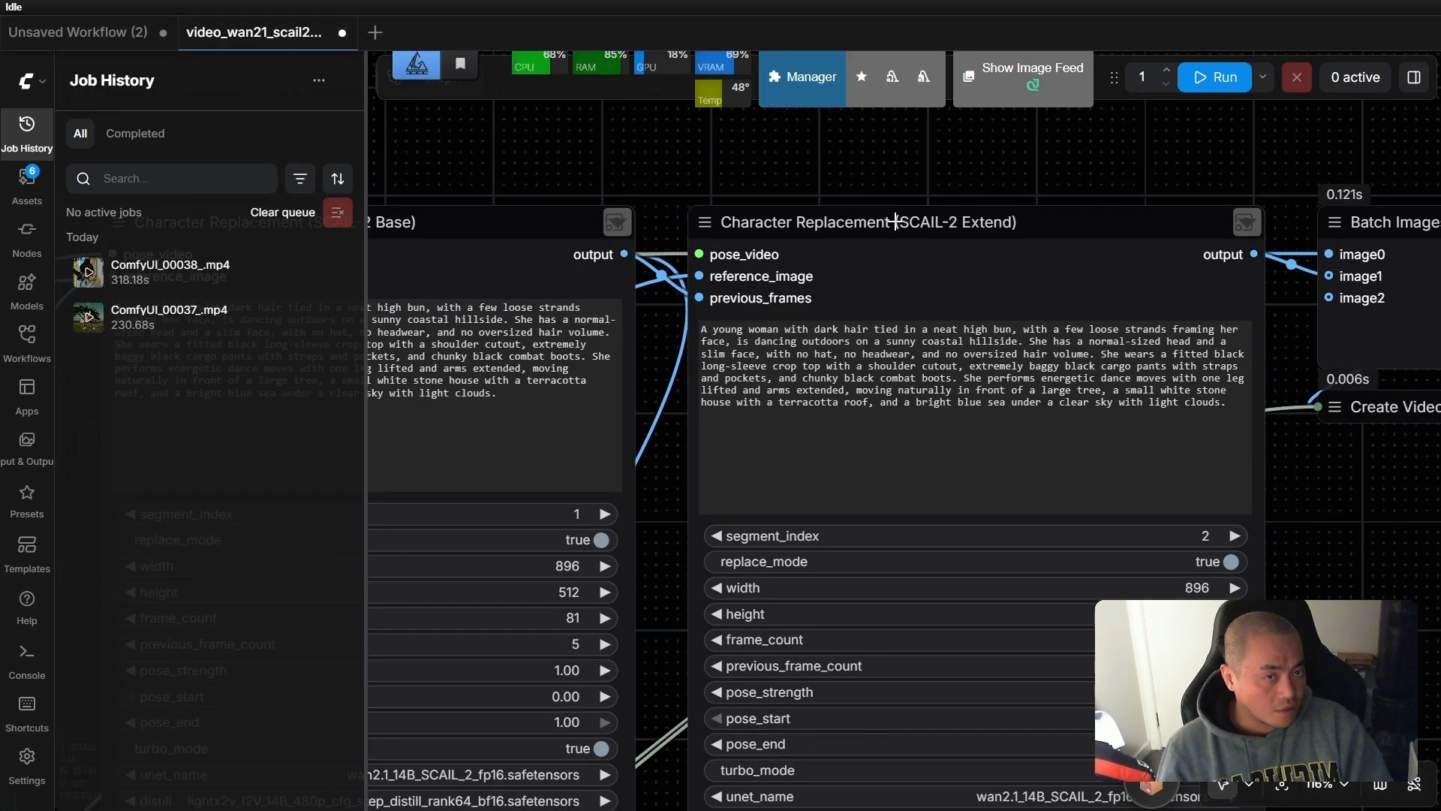
Clone the Character Replacement (SCAIL-2 Extend) node, place the copy beyond the original near Create Video, and set its segment_index to 3.
drag(903, 180, 760, 159)
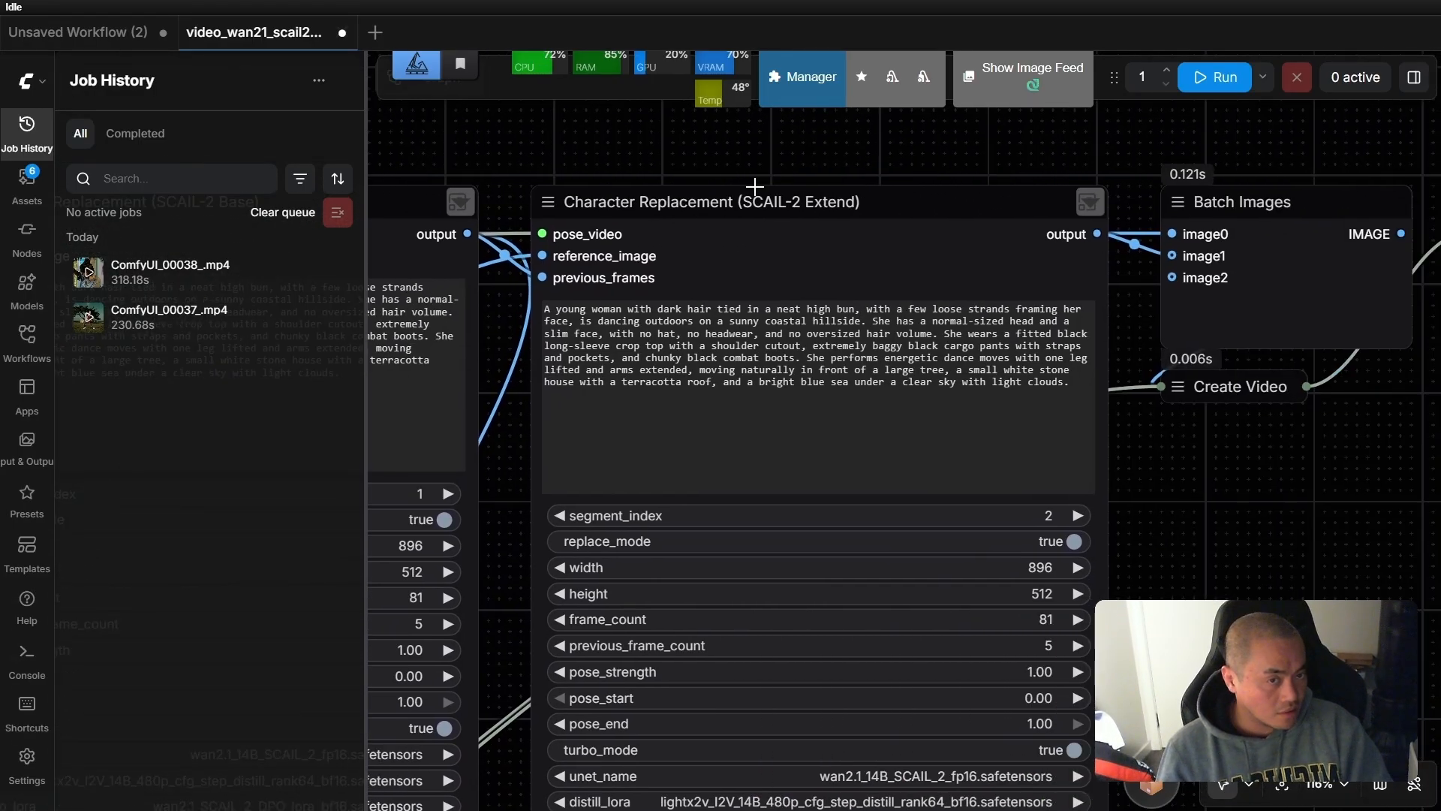
click(682, 187)
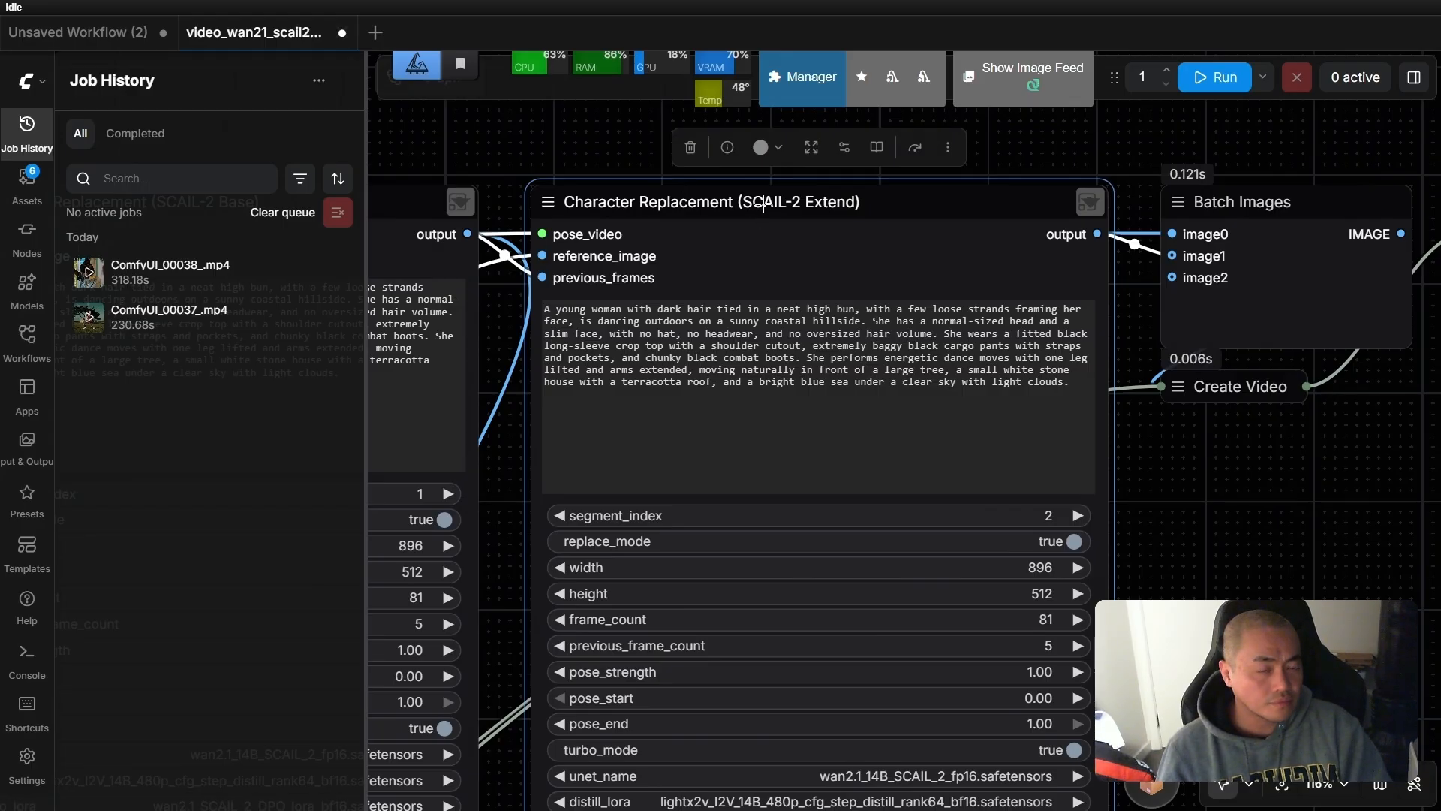
right_click(763, 203)
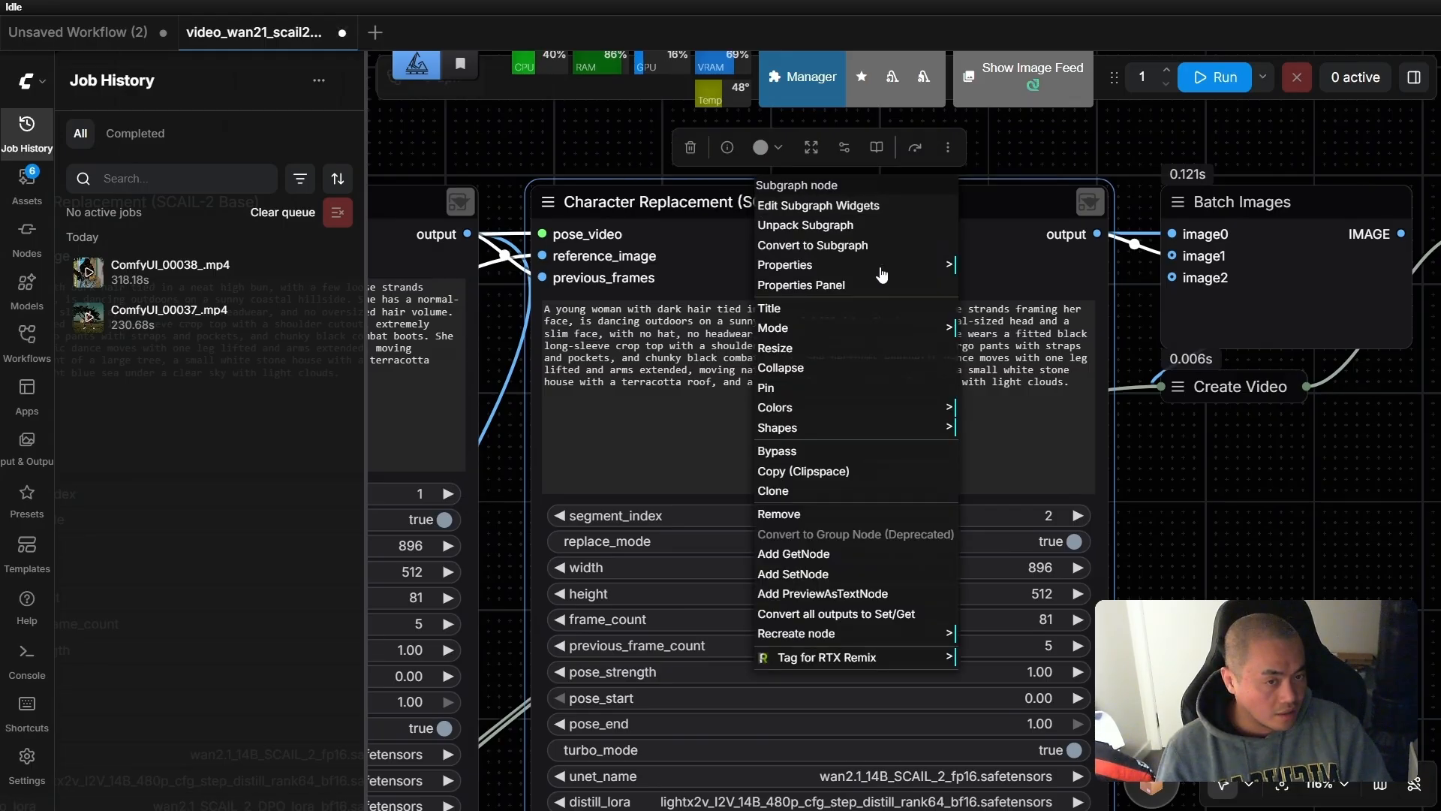
click(777, 491)
mouse_move(645, 394)
mouse_down()
mouse_move(1126, 518)
mouse_move(1310, 480)
mouse_up()
mouse_move(928, 396)
mouse_down()
mouse_move(712, 111)
mouse_move(551, 41)
mouse_up()
scroll(1234, 511, up, 2)
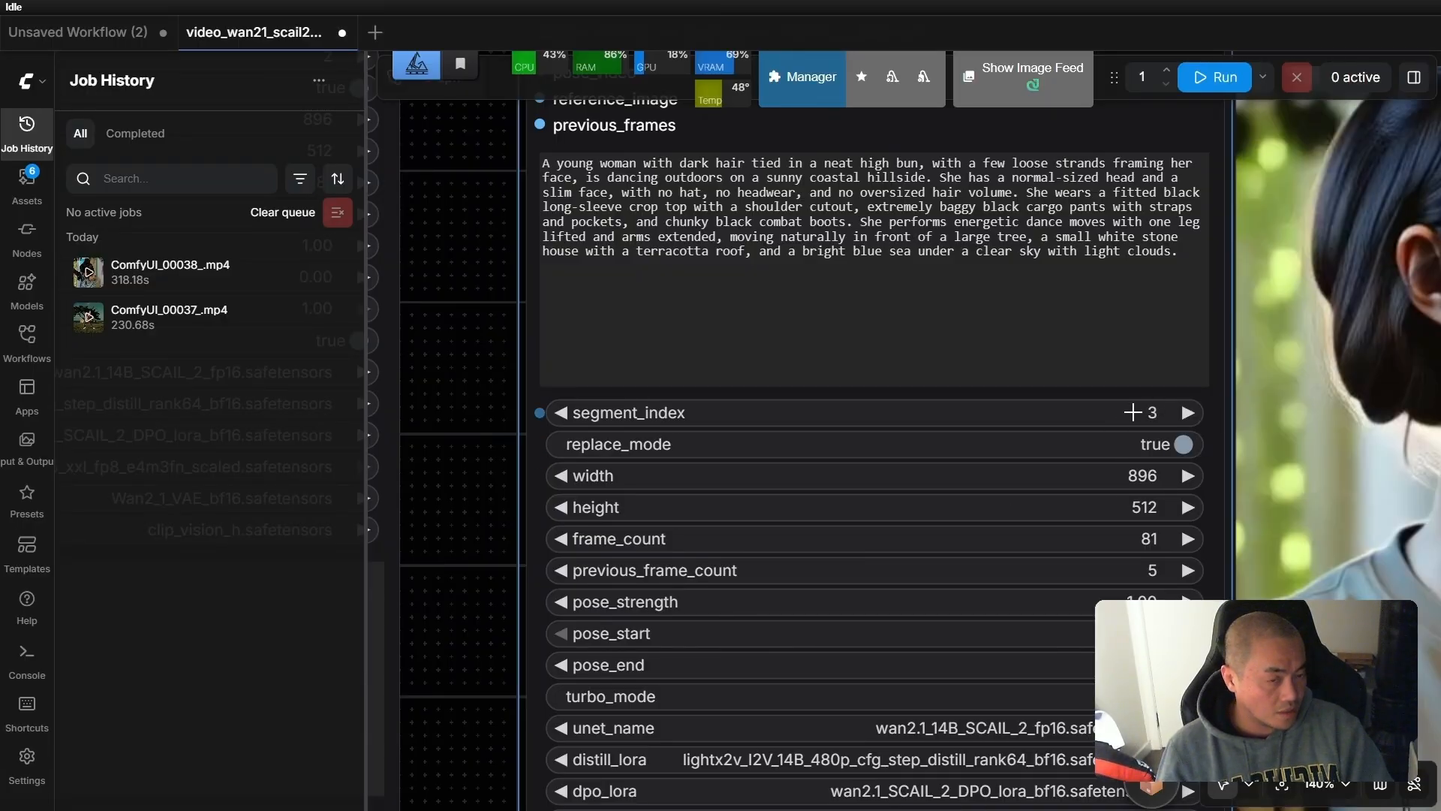
Clear the prompt text in the Base node, the original Extend node and the cloned Extend node.
drag(467, 242, 853, 542)
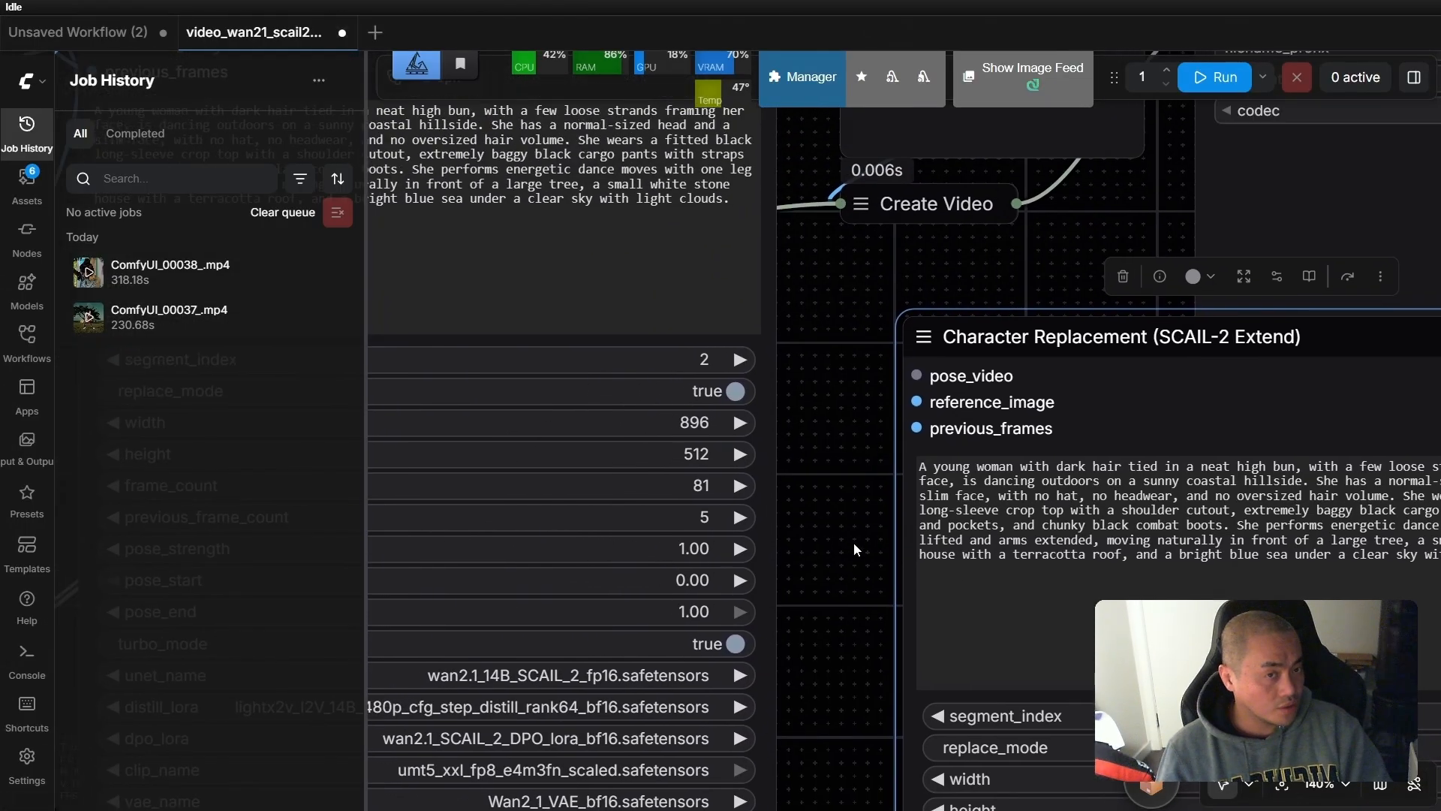
scroll(817, 385, down, 1)
scroll(831, 403, left, 5)
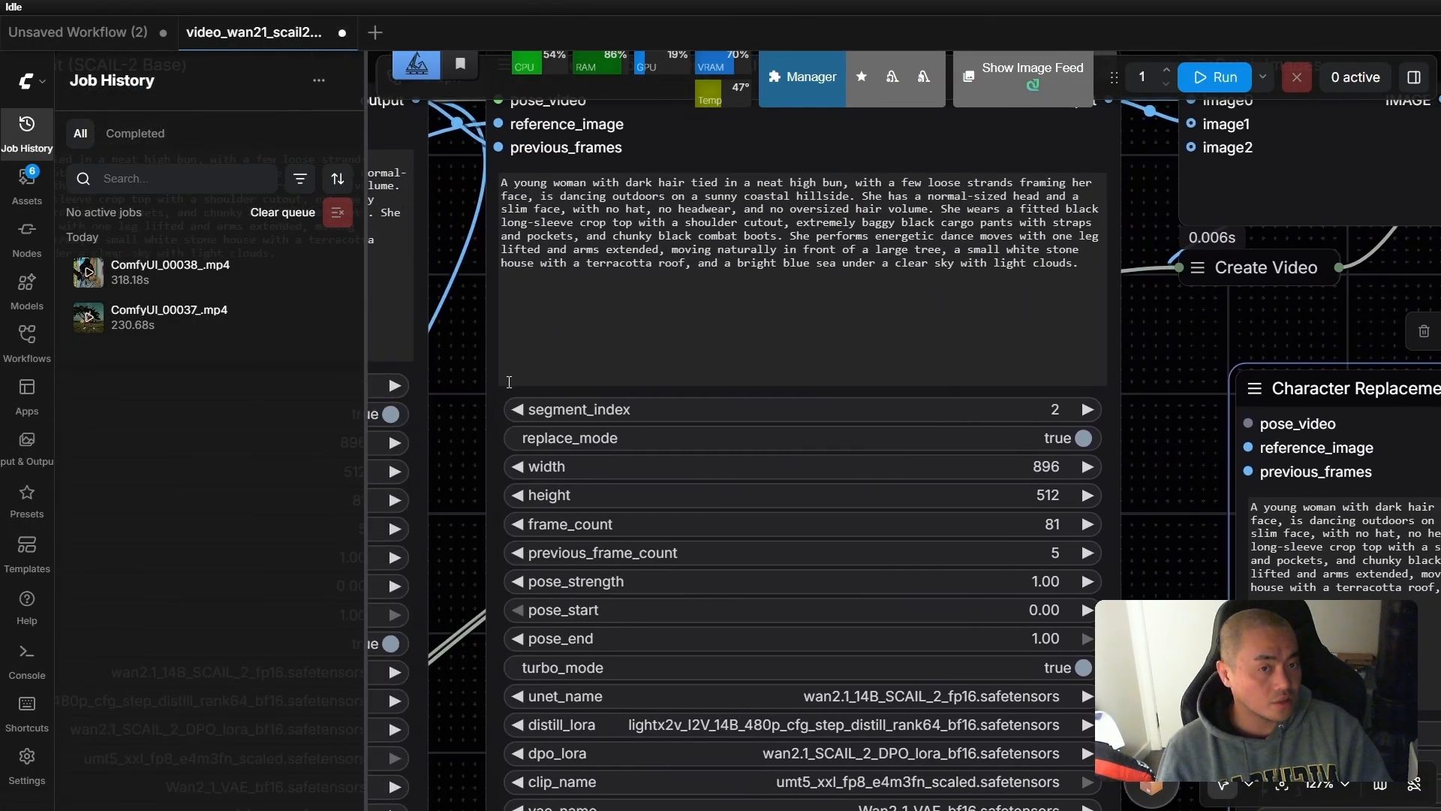
scroll(471, 393, left, 8)
triple_click(691, 325)
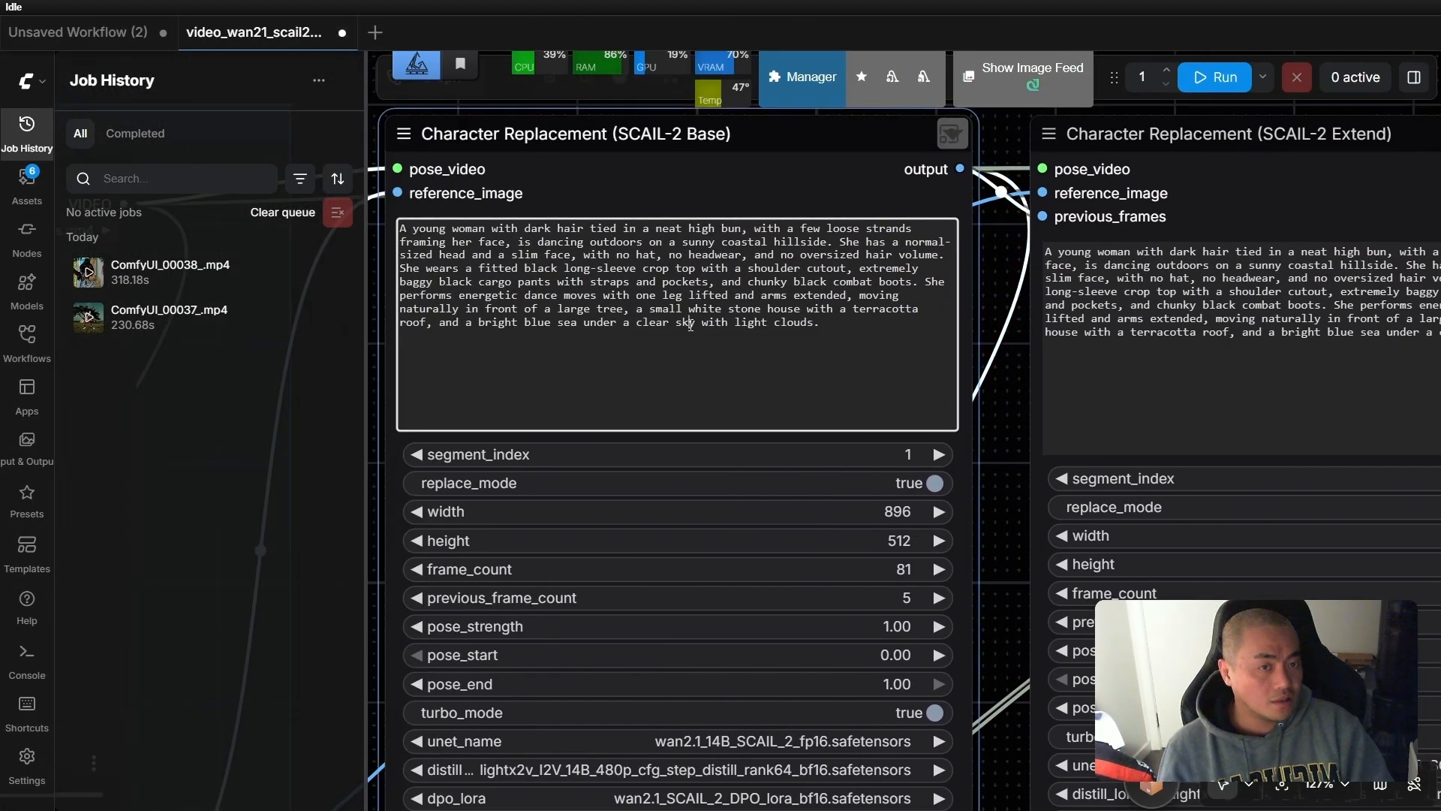
key(BackSpace)
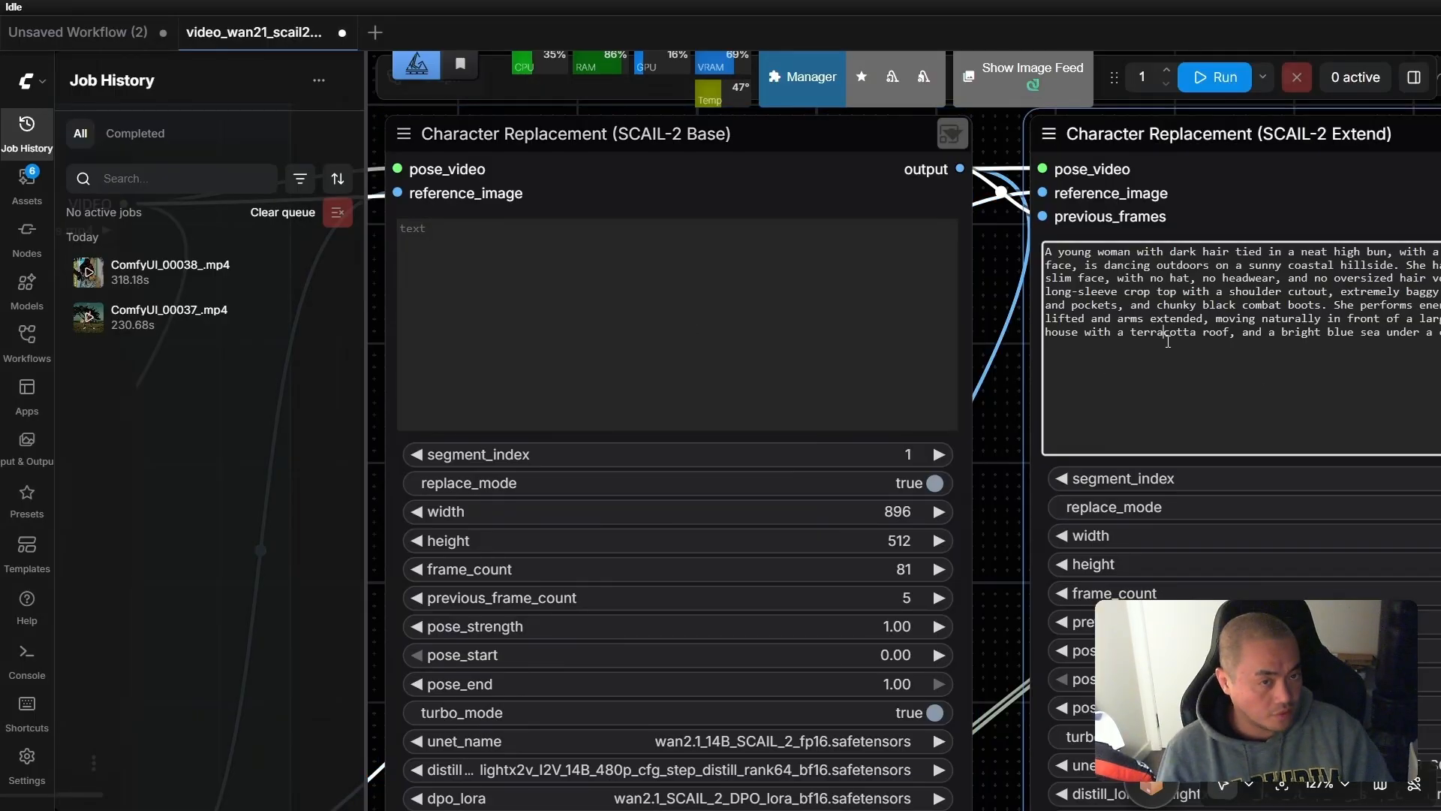
triple_click(1156, 367)
key(BackSpace)
scroll(998, 425, right, 9)
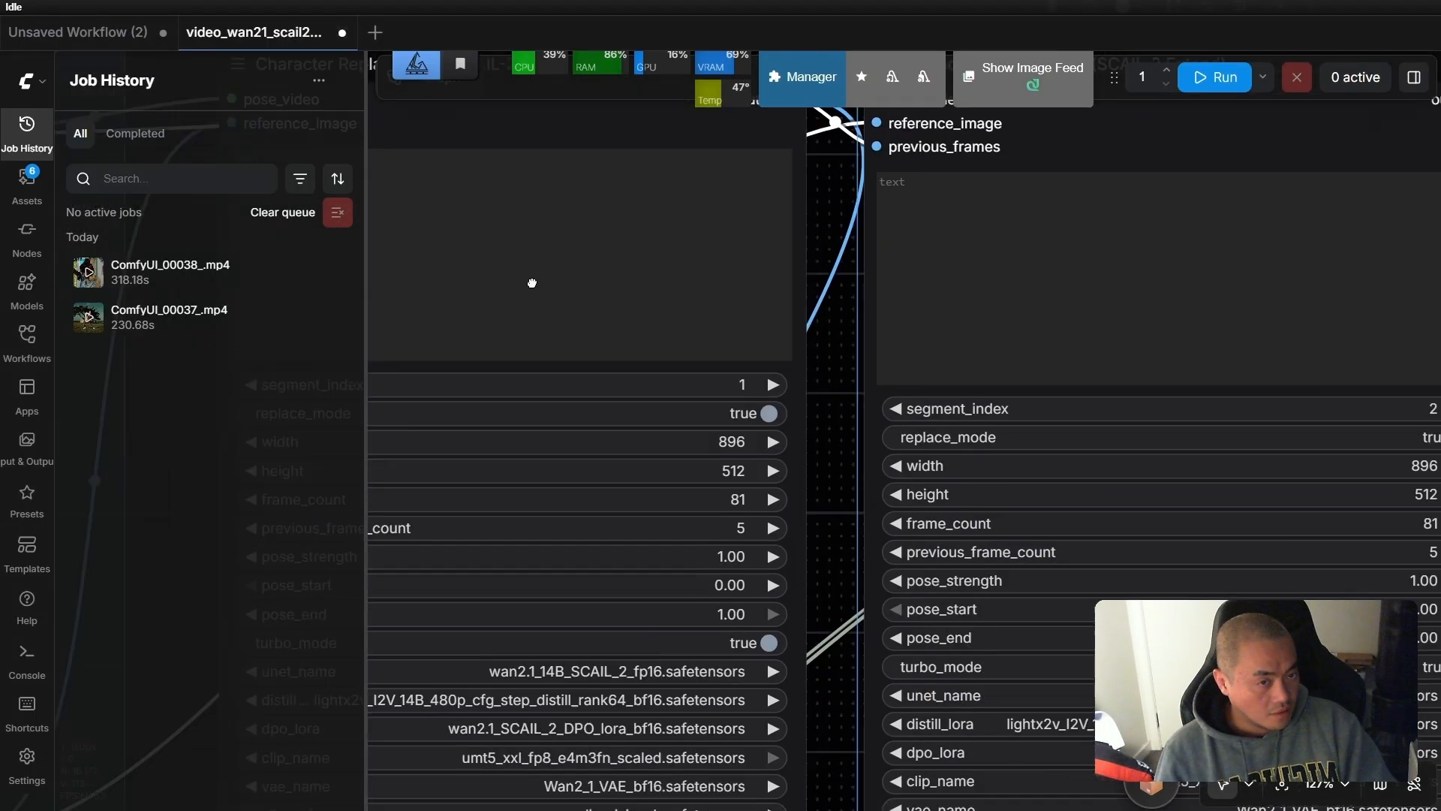
scroll(1028, 377, right, 9)
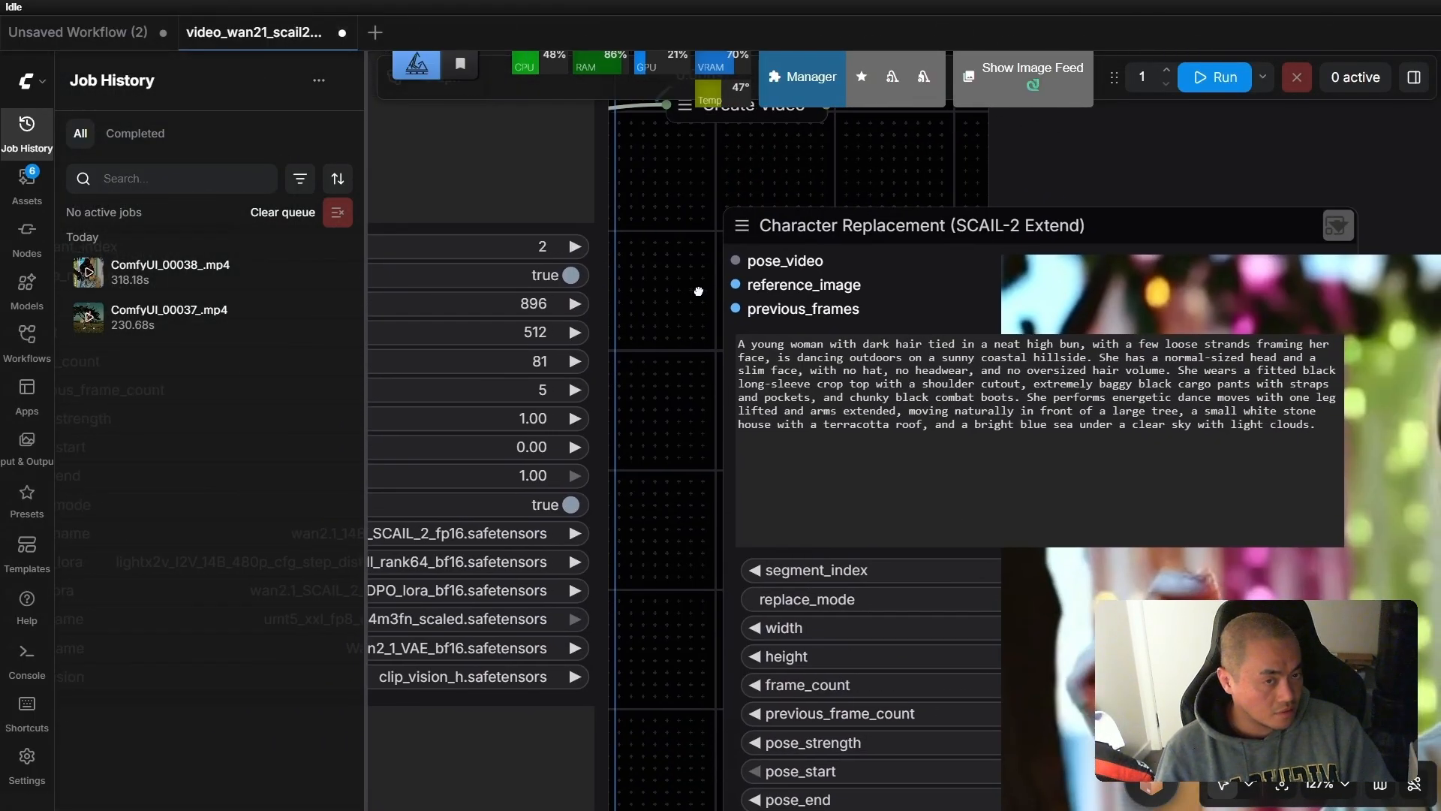
triple_click(1001, 425)
key(BackSpace)
scroll(998, 410, down, 3)
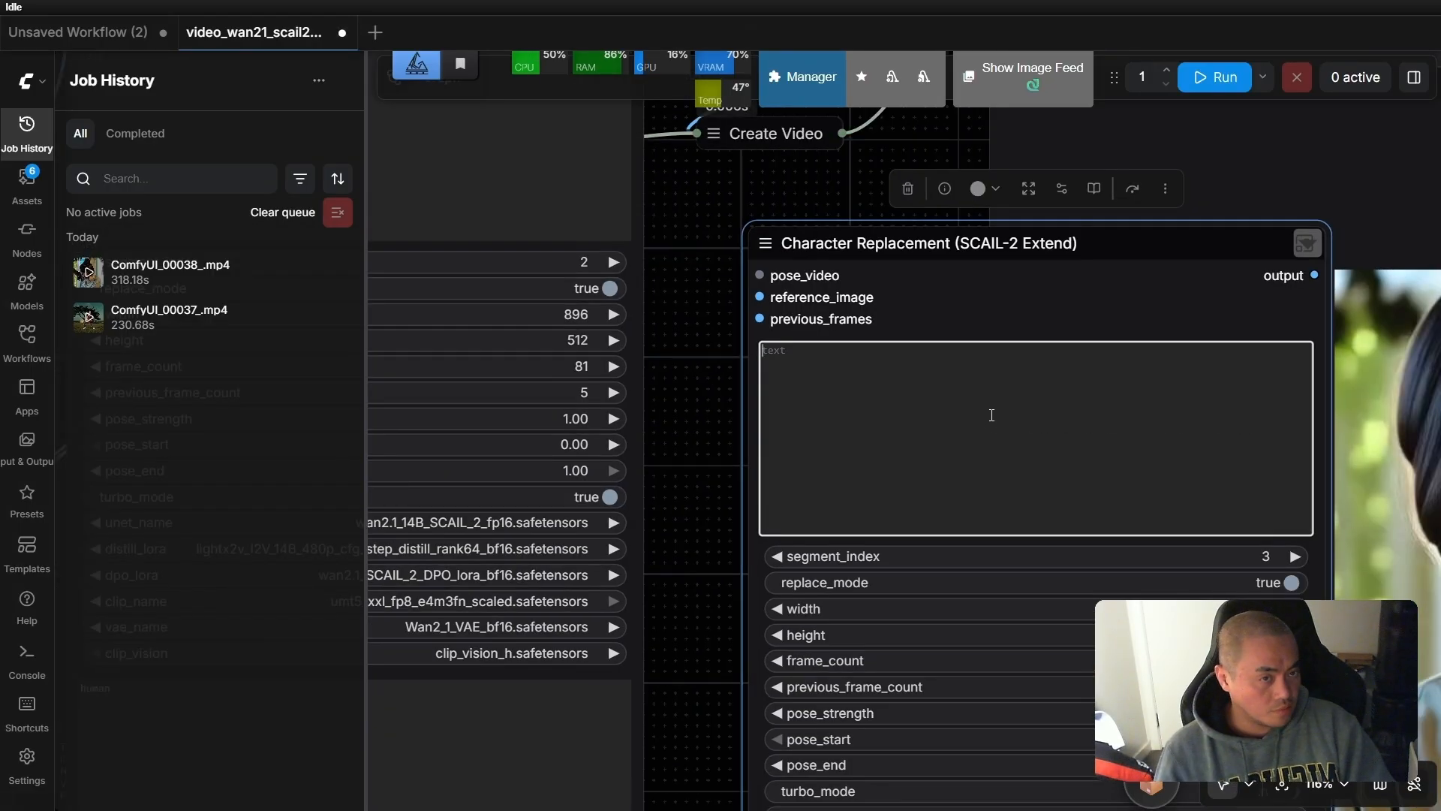
Reposition the cloned Extend node in the open area below Batch Images and Create Video.
drag(745, 293, 613, 272)
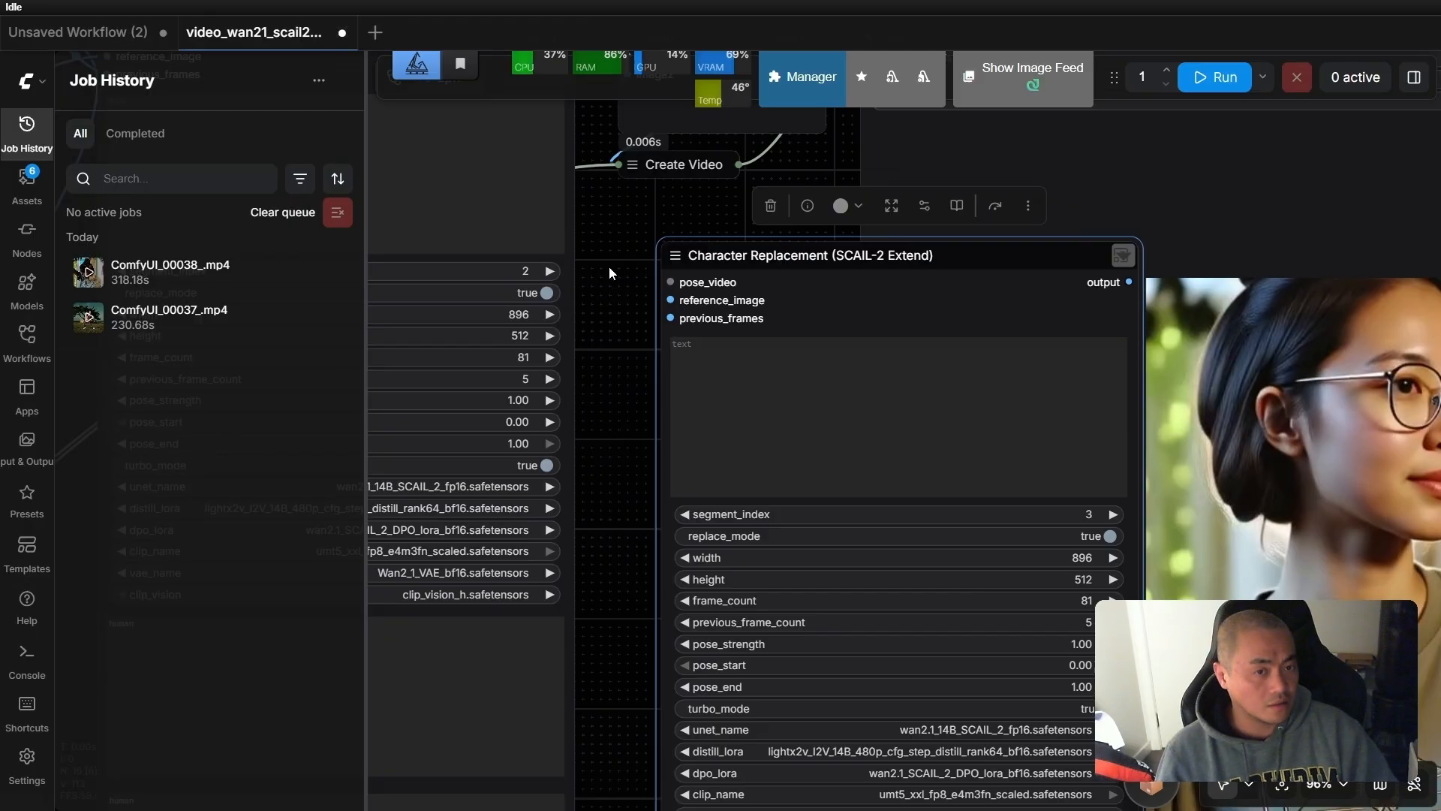
drag(597, 256, 640, 401)
drag(879, 398, 1004, 363)
drag(920, 412, 875, 457)
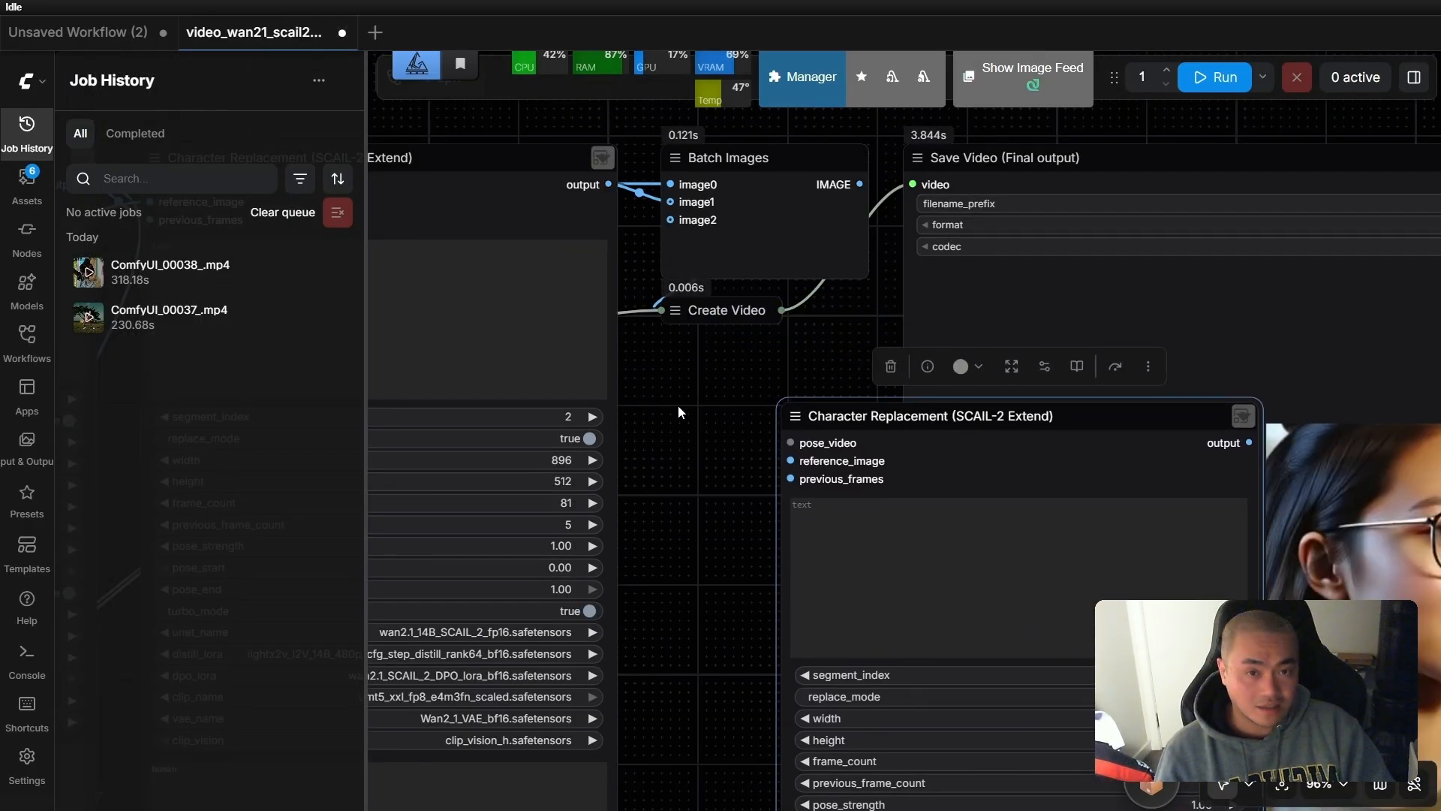
Move the segment 2 Extend node lower between the Base node and Batch Images to expose its input links.
drag(677, 405, 1273, 399)
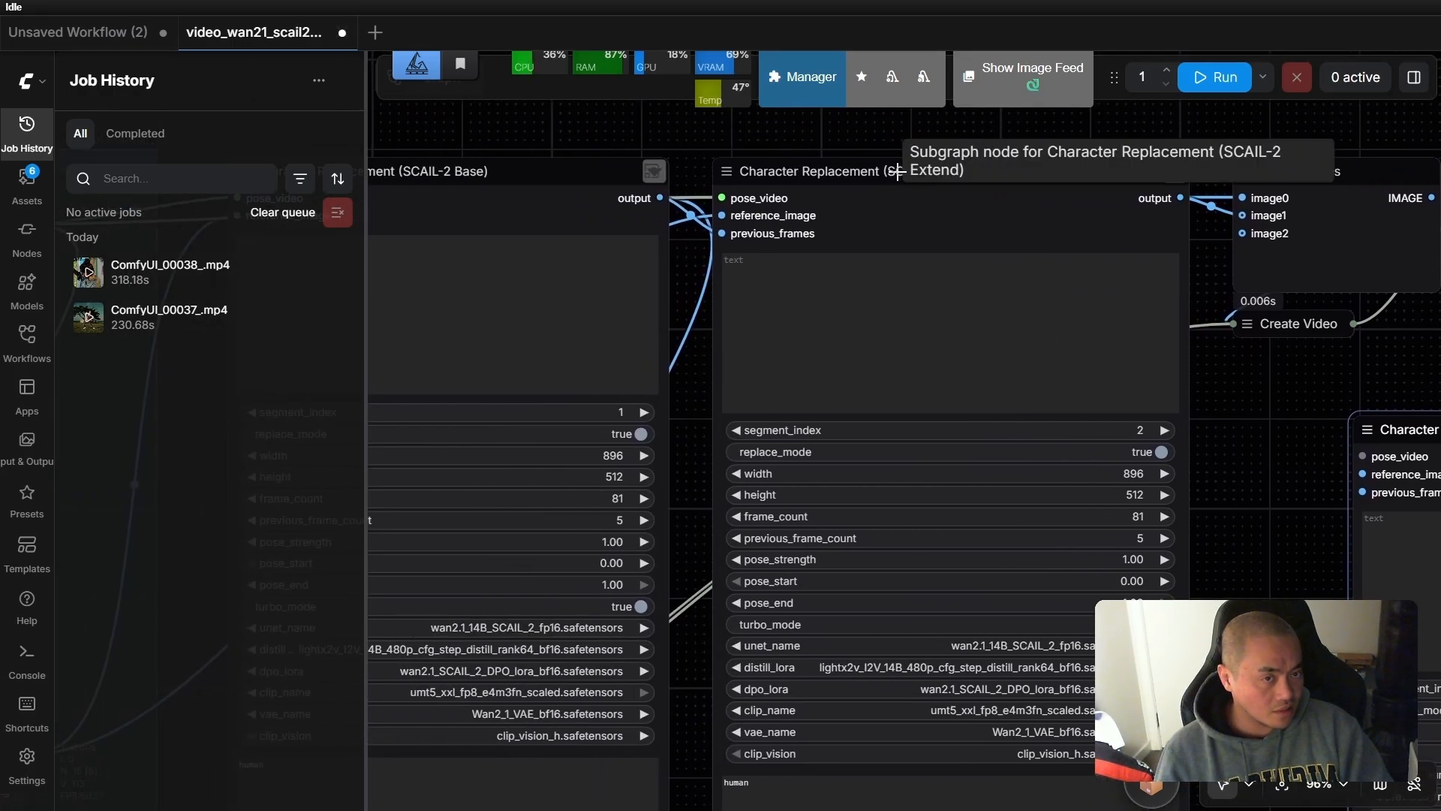
drag(899, 174, 928, 294)
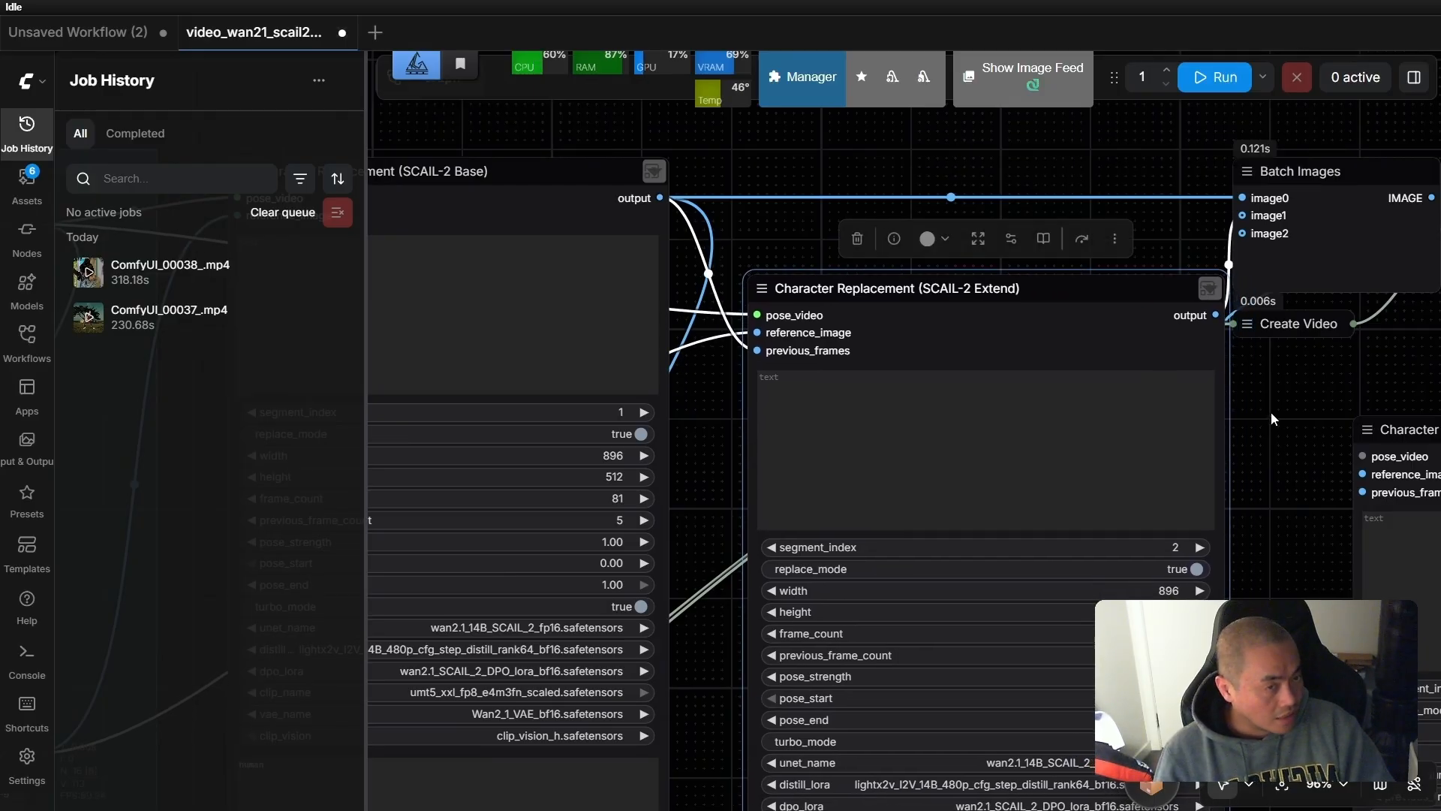
scroll(1271, 411, down, 1)
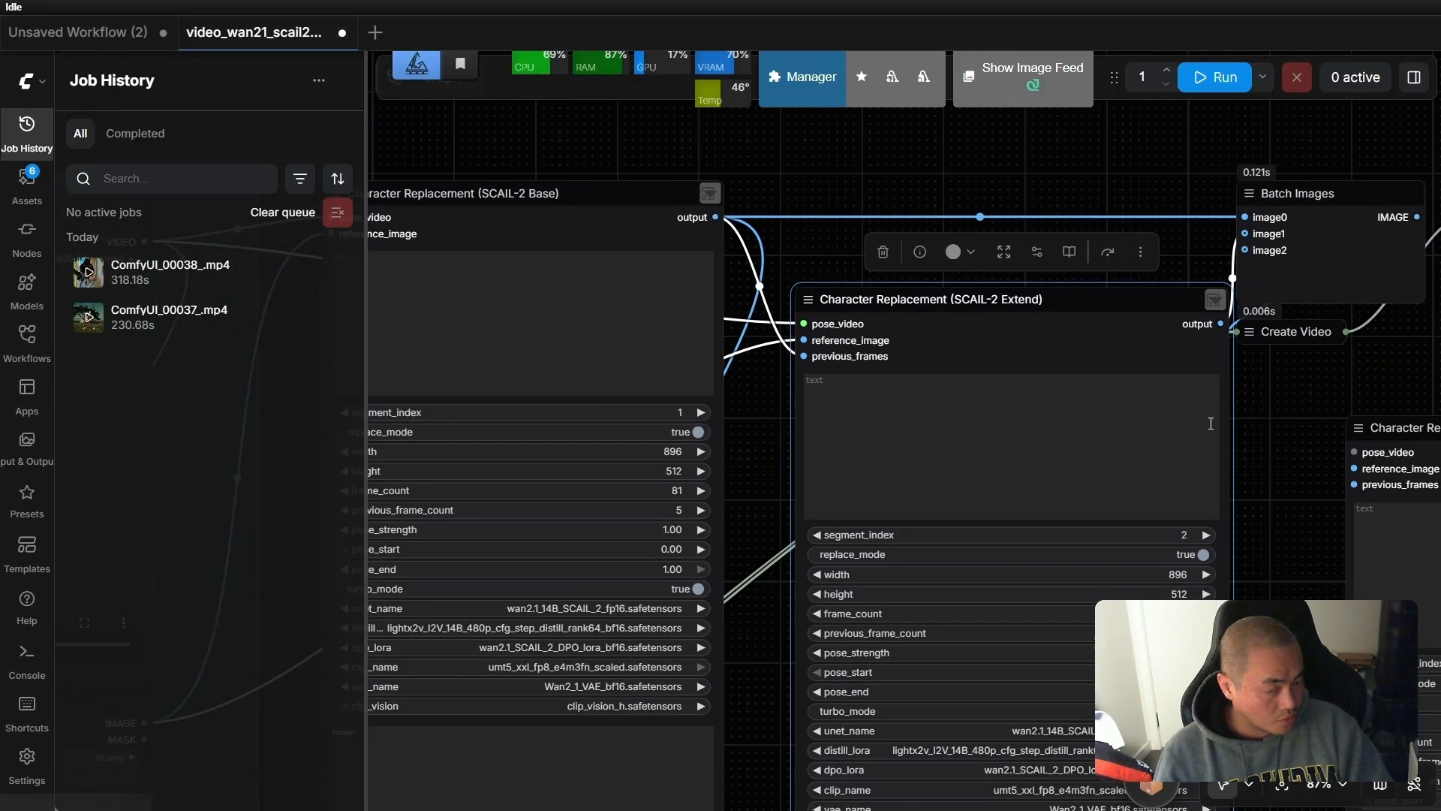
scroll(791, 371, up, 7)
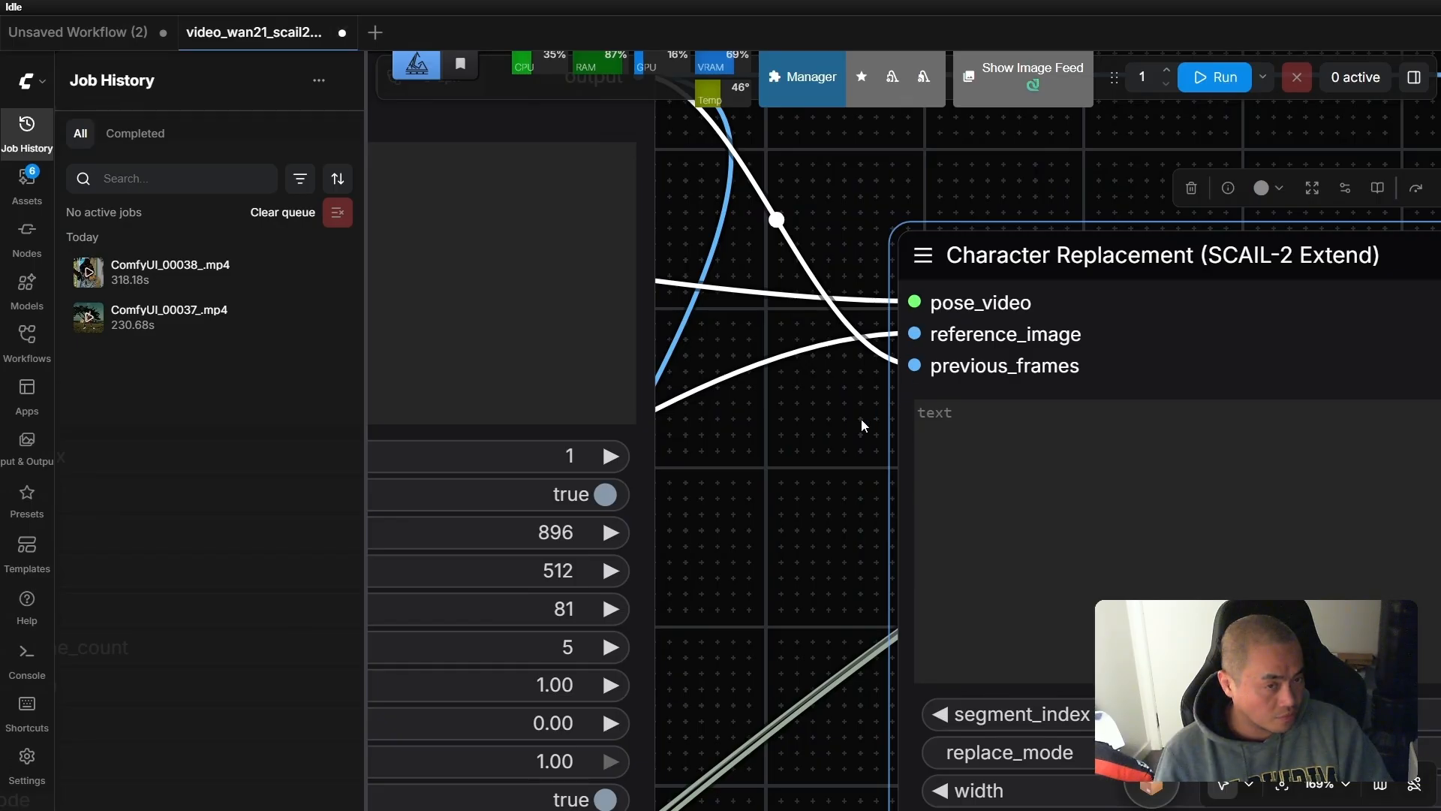
Connect the driving video output to pose_video on the segment 3 Extend node, moving that node beside Base and then aside.
scroll(861, 419, down, 8)
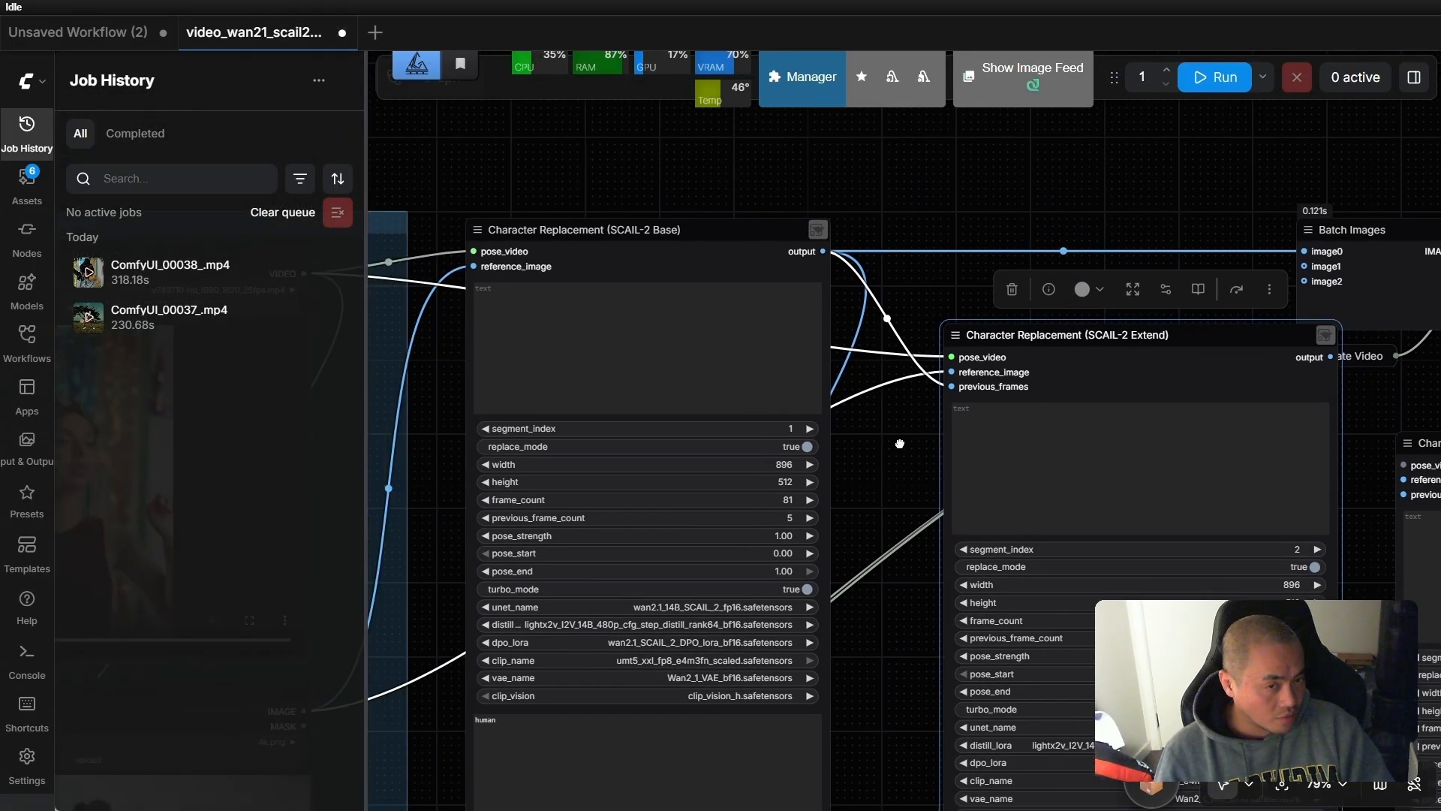
drag(900, 444, 837, 408)
drag(1408, 406, 916, 358)
drag(824, 420, 943, 418)
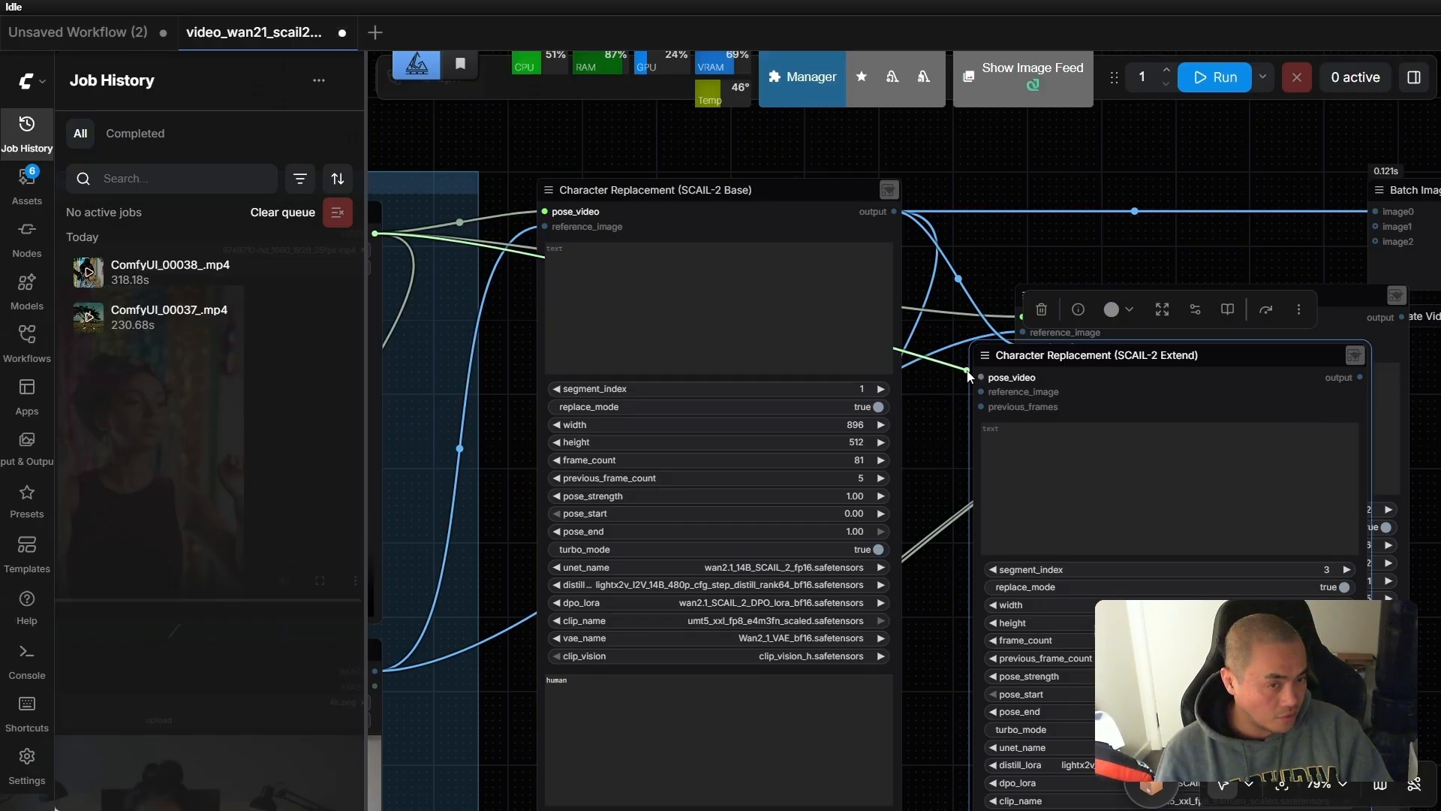
scroll(943, 406, up, 3)
drag(795, 407, 711, 387)
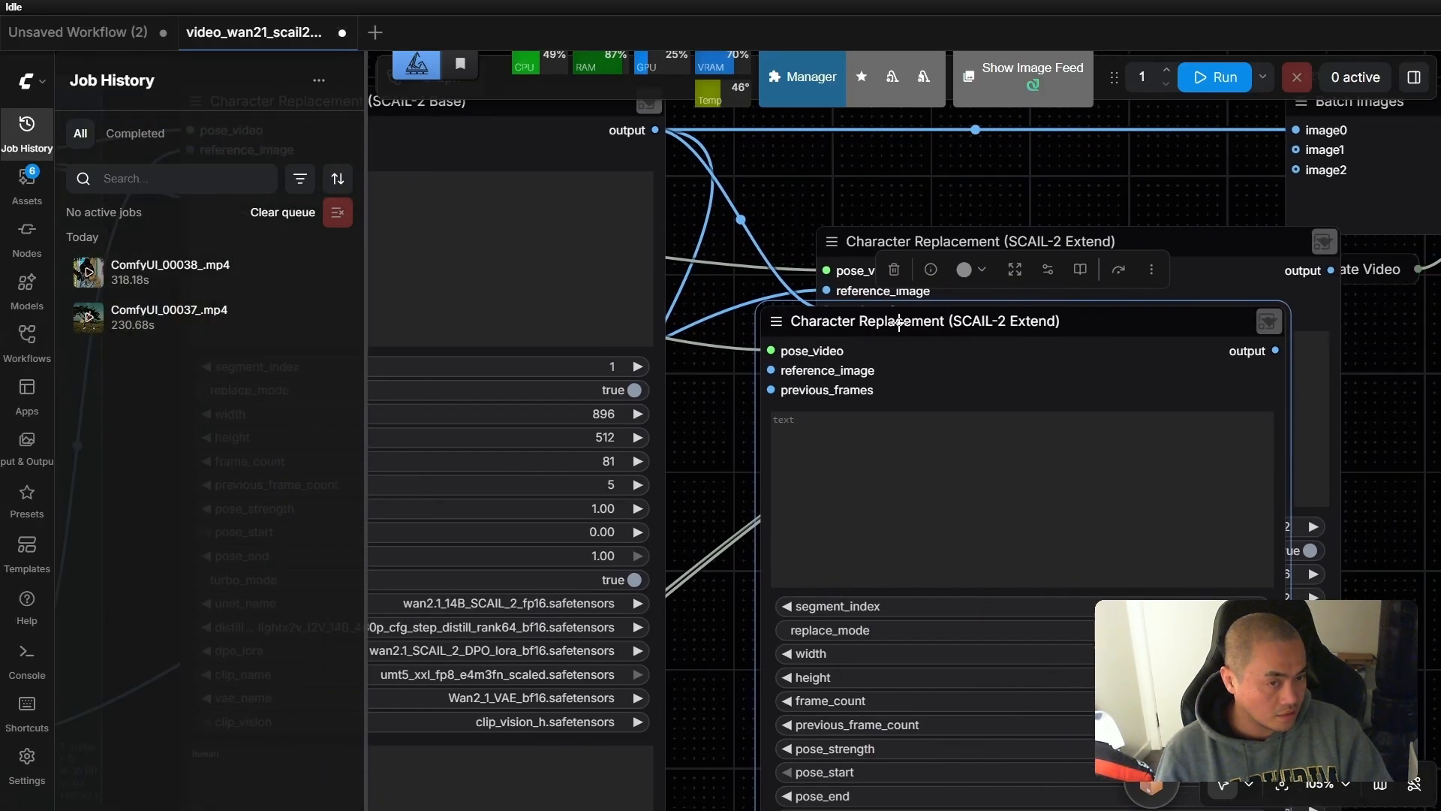
drag(863, 322, 1165, 380)
scroll(849, 298, up, 3)
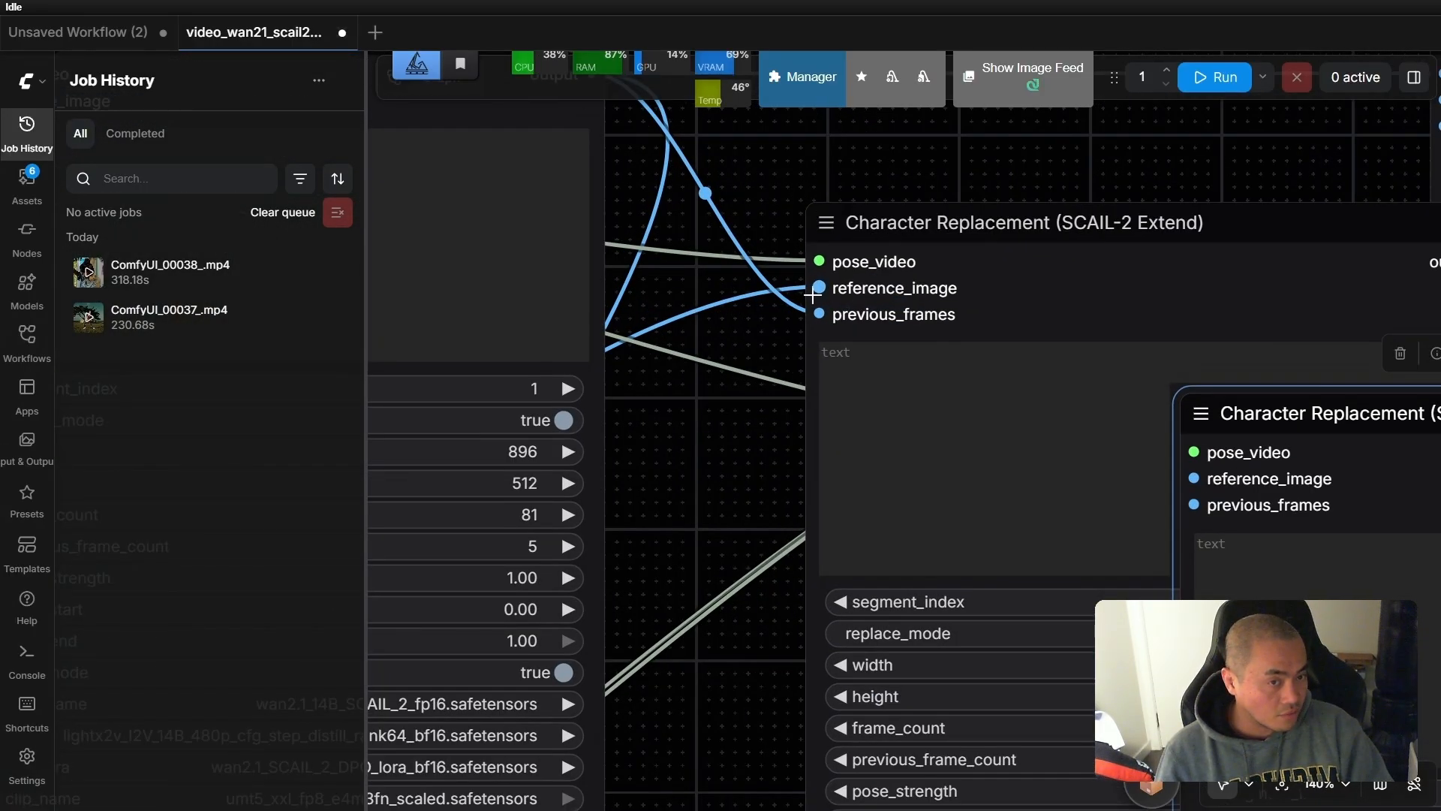
scroll(727, 434, down, 4)
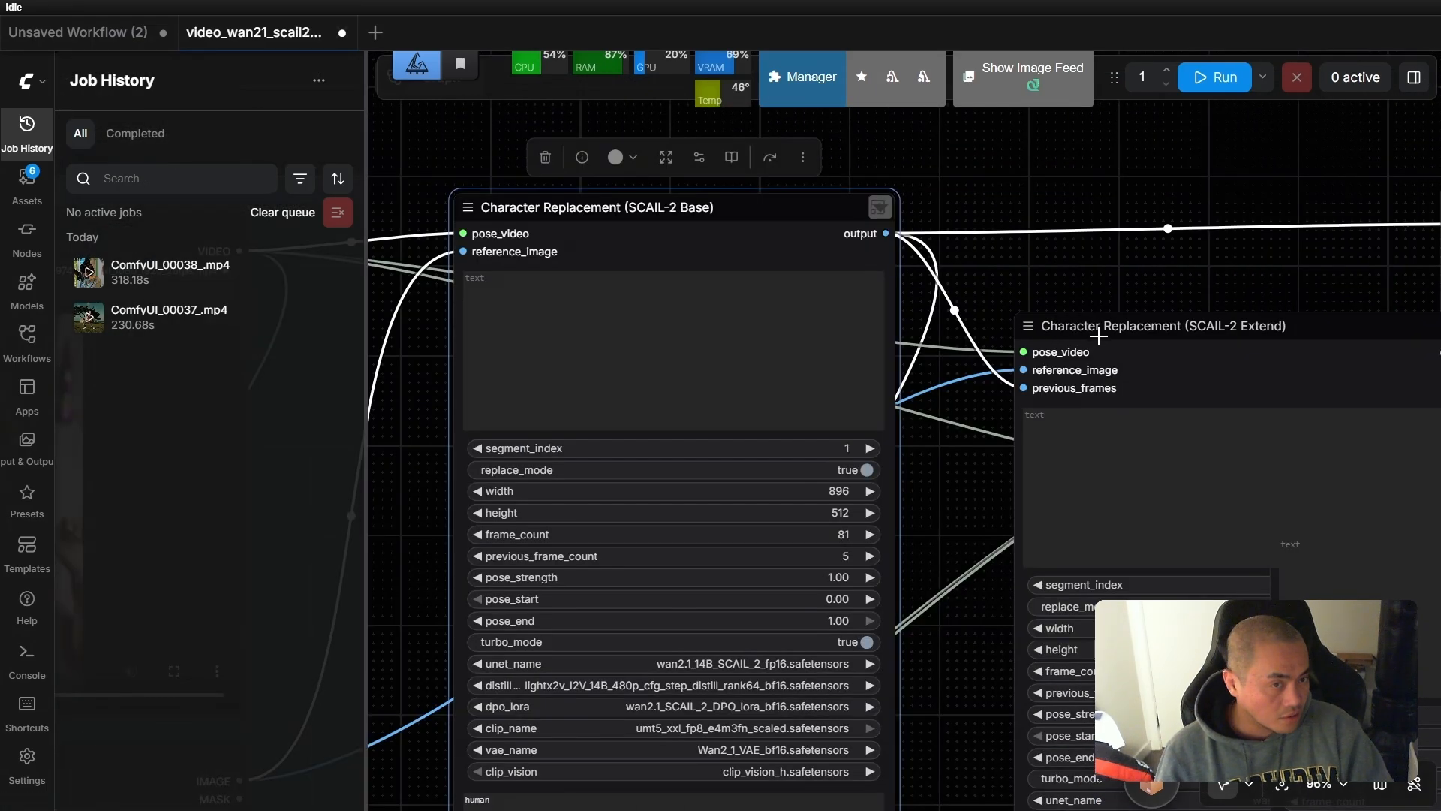
click(1092, 336)
drag(968, 529, 1223, 119)
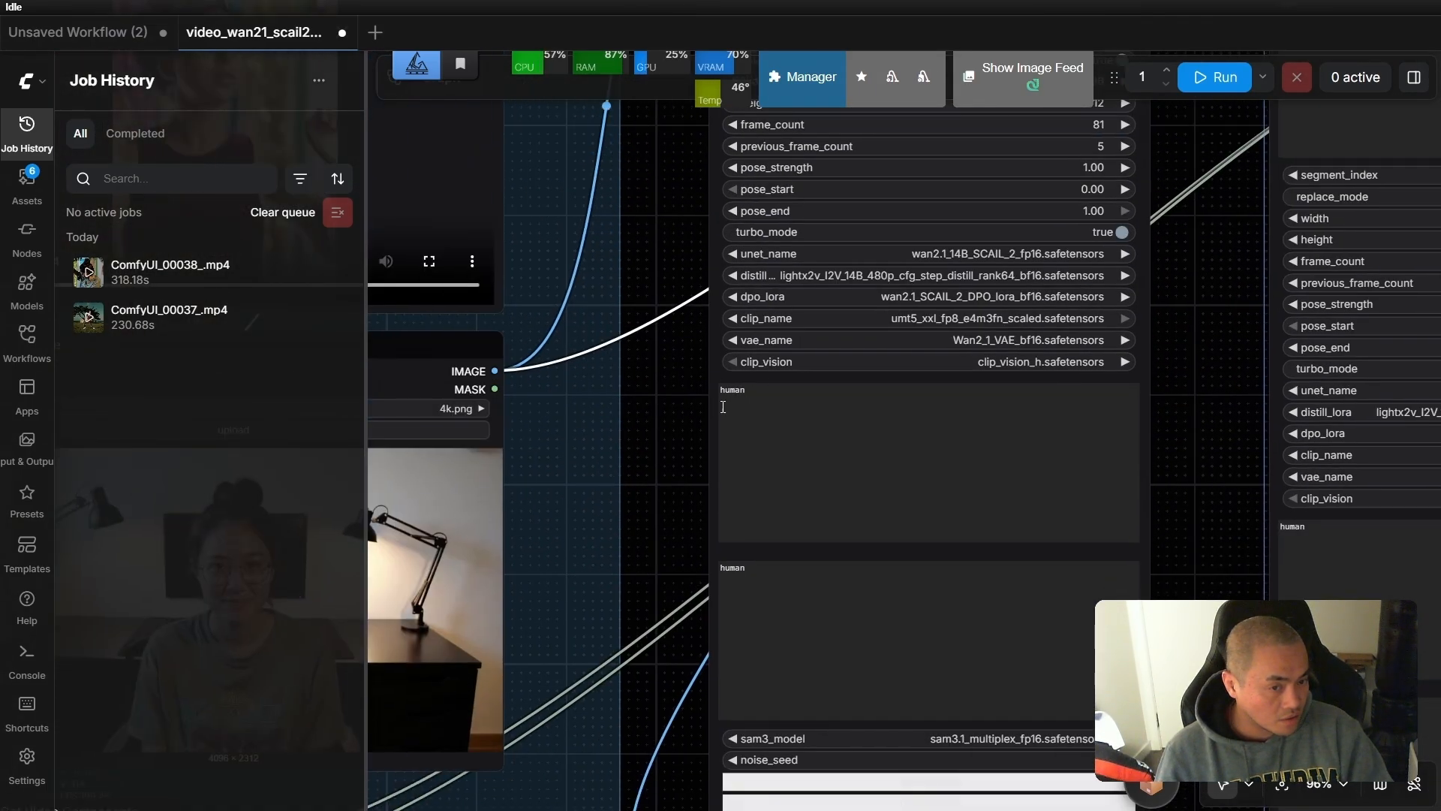
scroll(668, 439, down, 2)
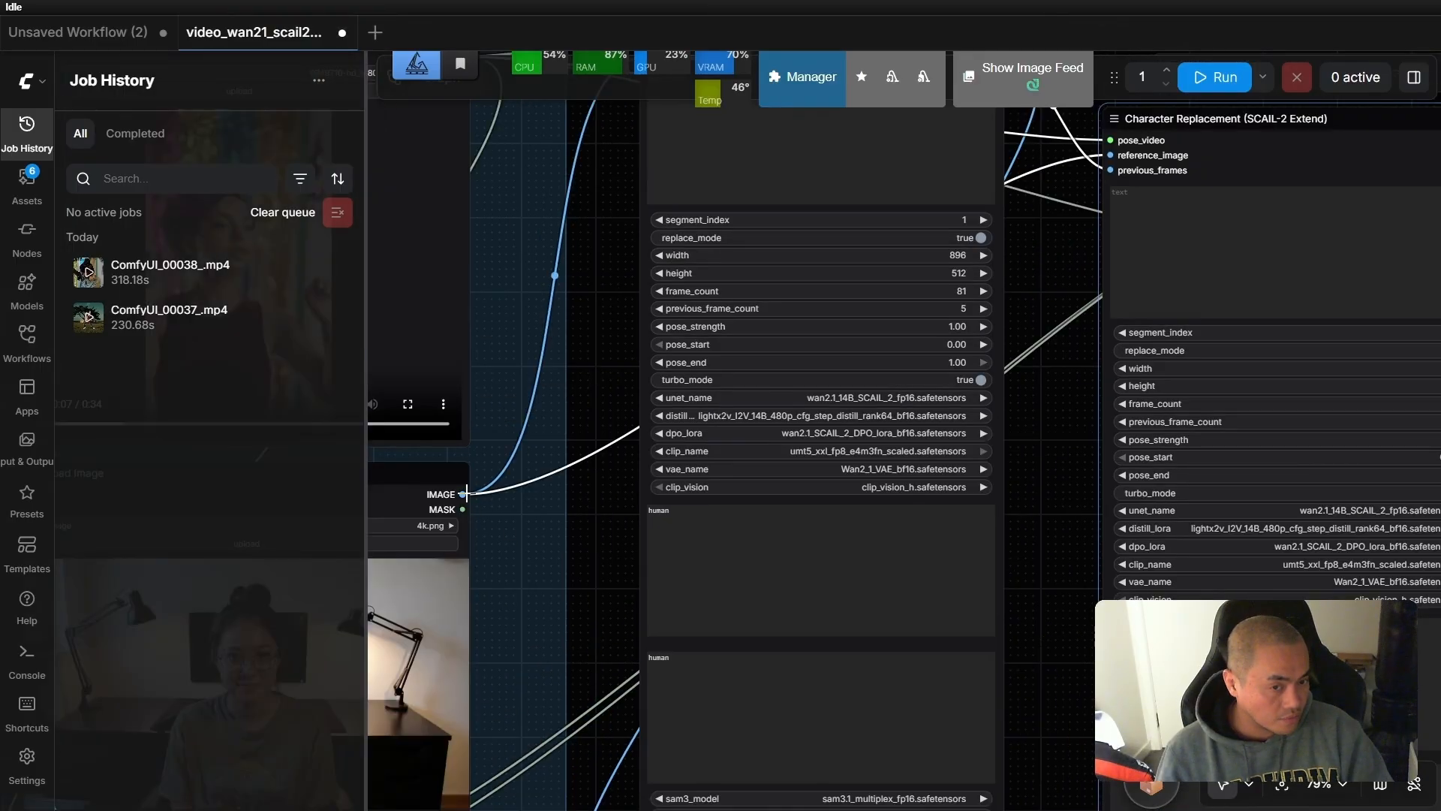
drag(464, 494, 1048, 288)
key(Escape)
scroll(1072, 435, down, 3)
drag(1051, 438, 842, 460)
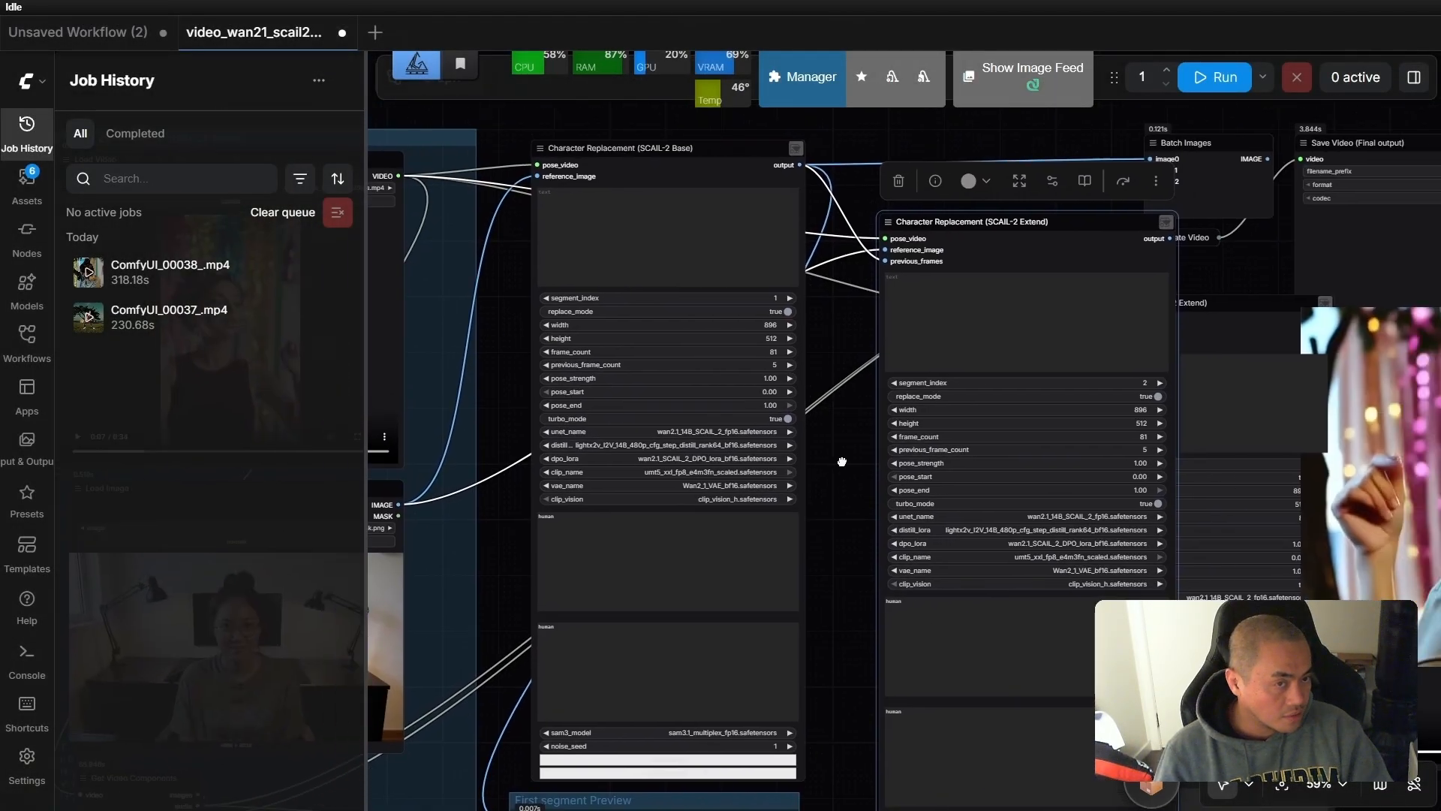
Bring the segment 3 Extend node nearer to Load Image and connect the IMAGE output to its reference_image input.
scroll(1148, 413, up, 2)
scroll(1219, 266, up, 2)
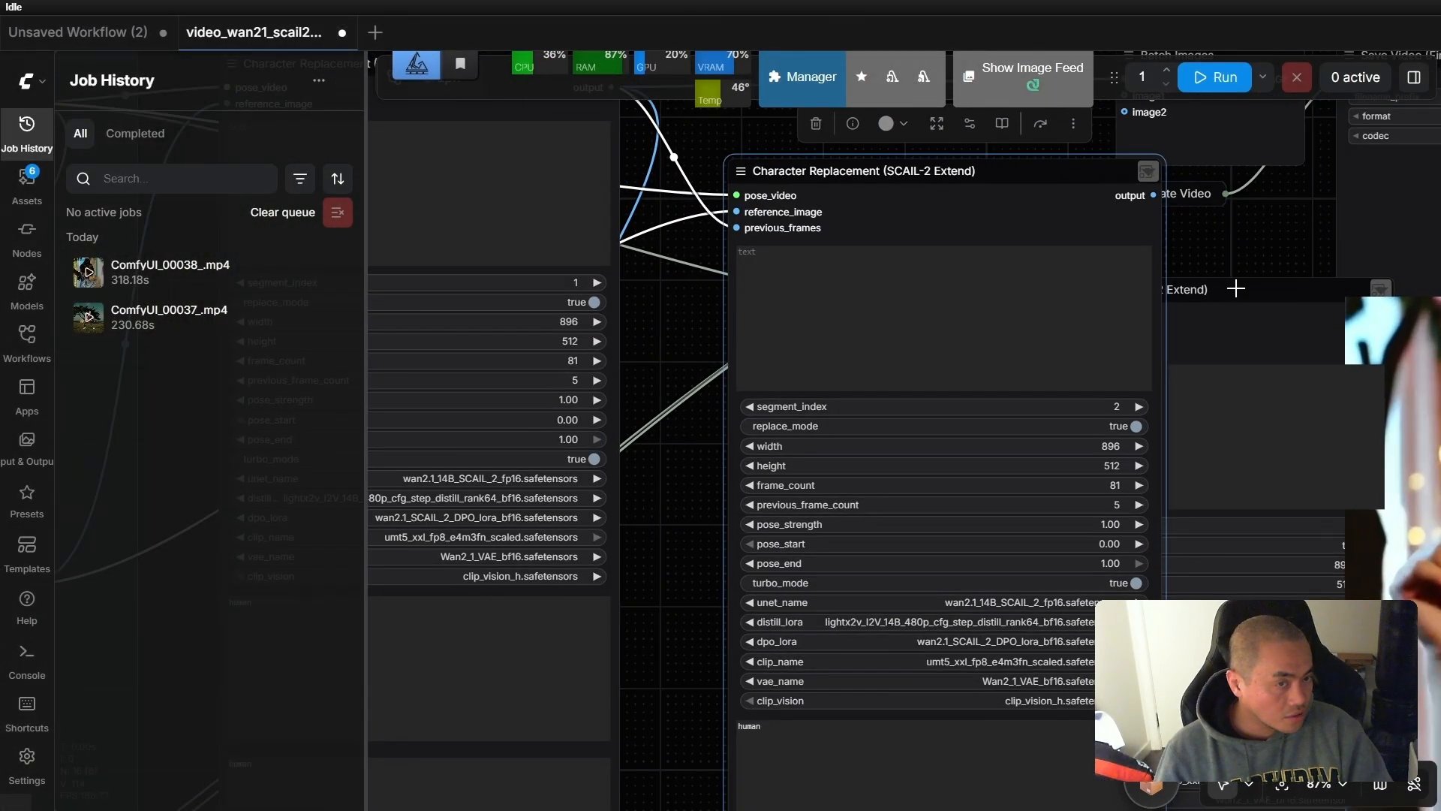
click(1219, 293)
drag(1223, 291, 704, 388)
drag(666, 263, 1223, 117)
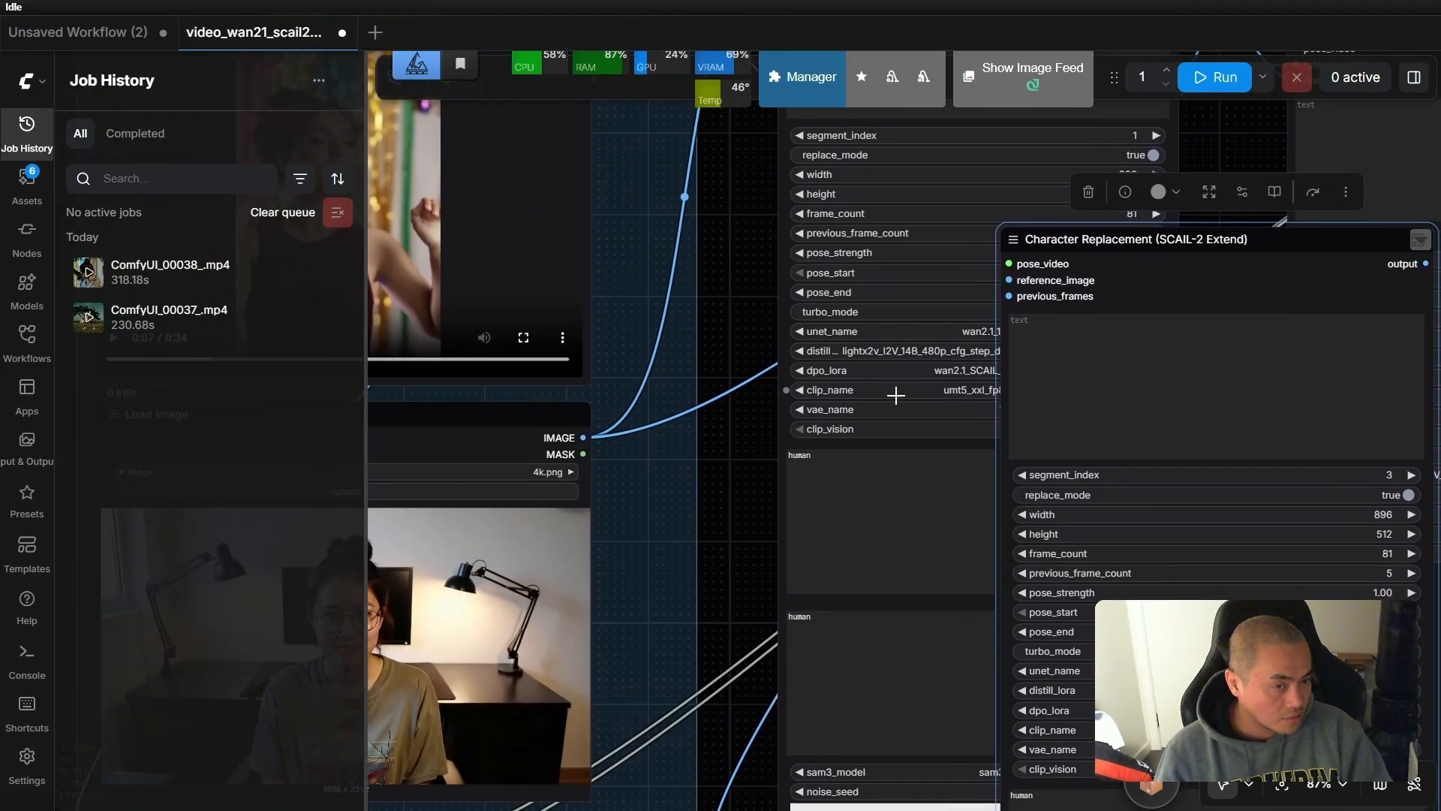
drag(582, 438, 1008, 280)
Move the segment 3 Extend node away from the Base and segment 2 nodes into the open area below Create Video.
drag(1073, 240, 1309, 337)
drag(1219, 180, 674, 237)
scroll(679, 424, up, 3)
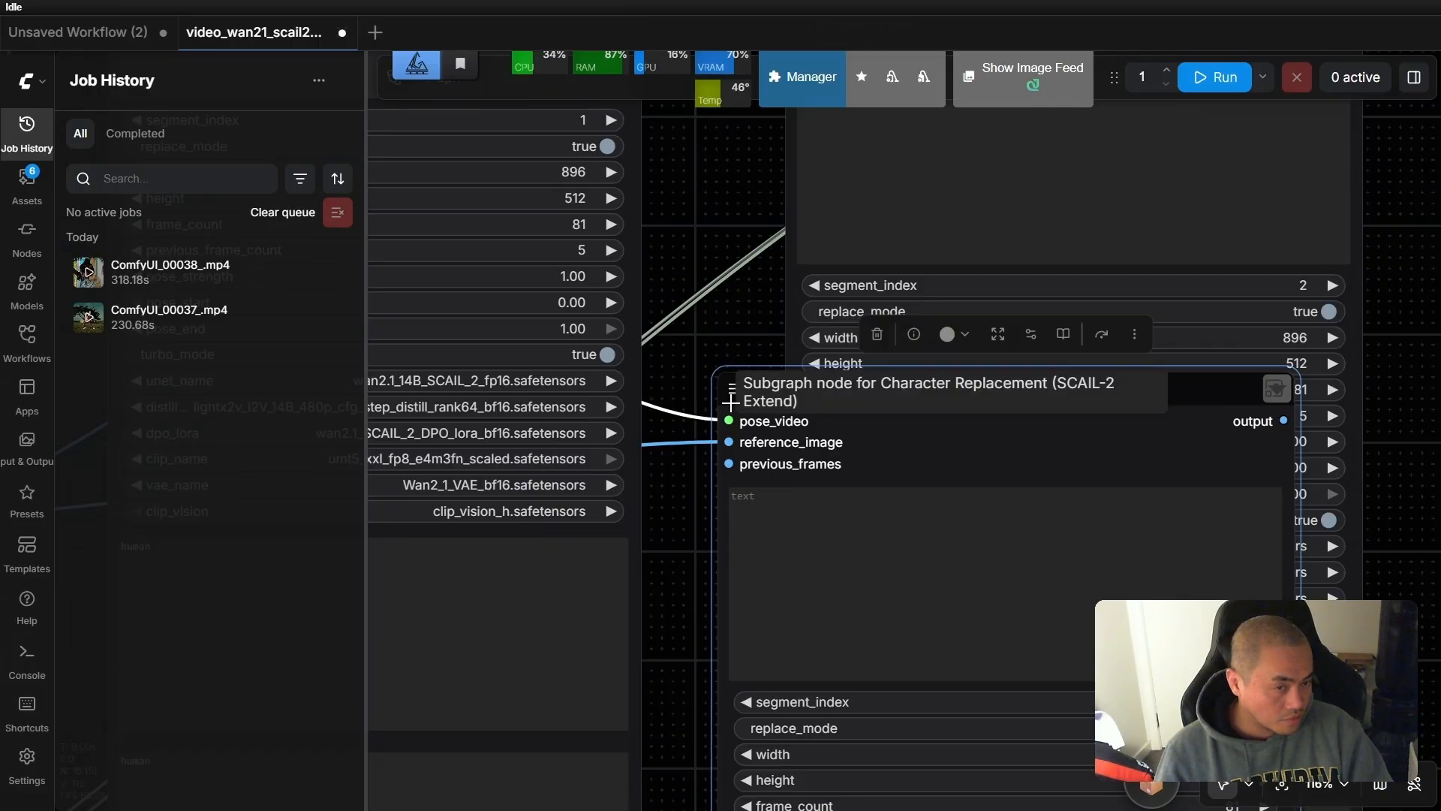
drag(764, 380, 1315, 368)
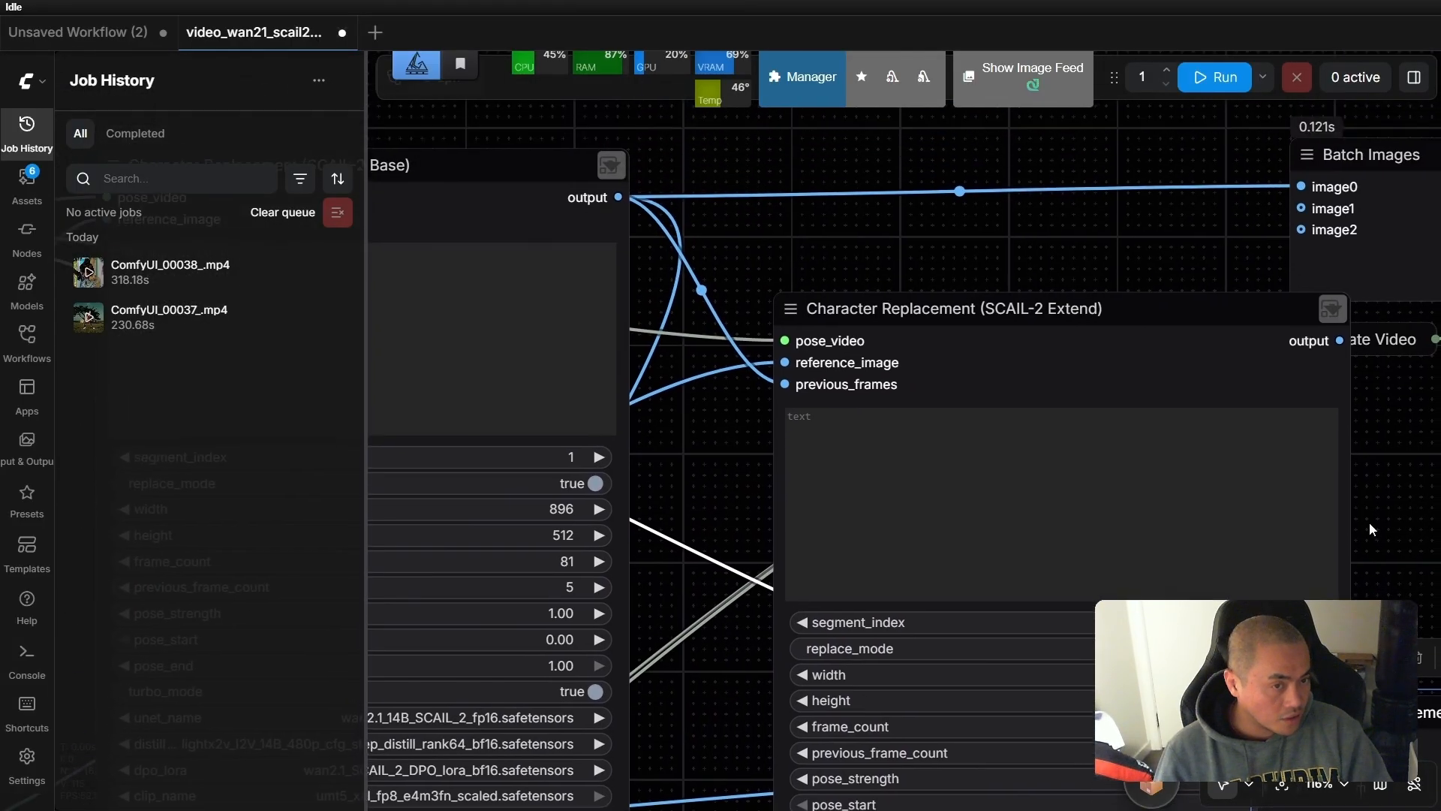
Move the segment 2 Extend node up against the Base node, clear of Batch Images and Create Video.
scroll(946, 310, up, 2)
click(946, 309)
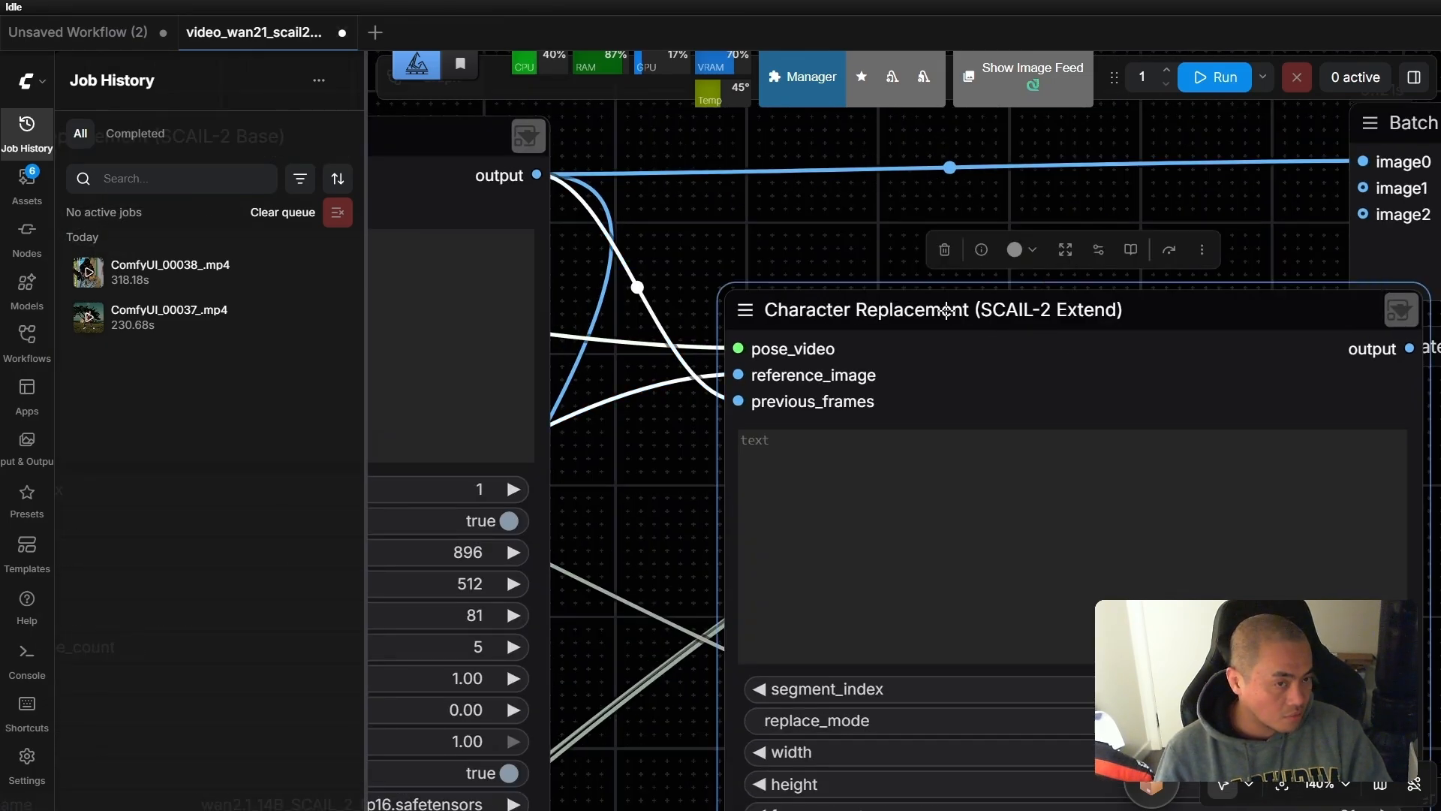
drag(946, 310, 880, 205)
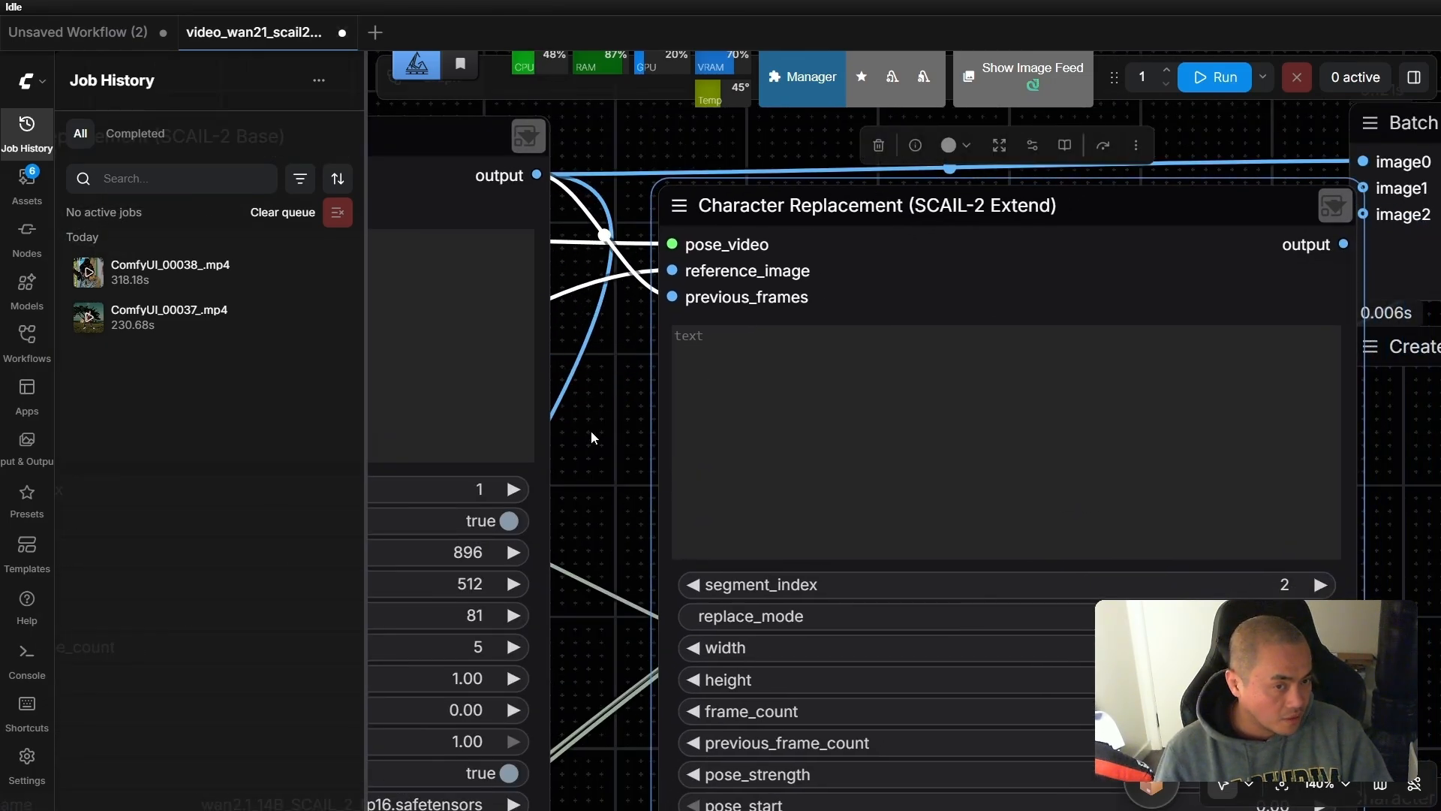
drag(534, 278, 761, 388)
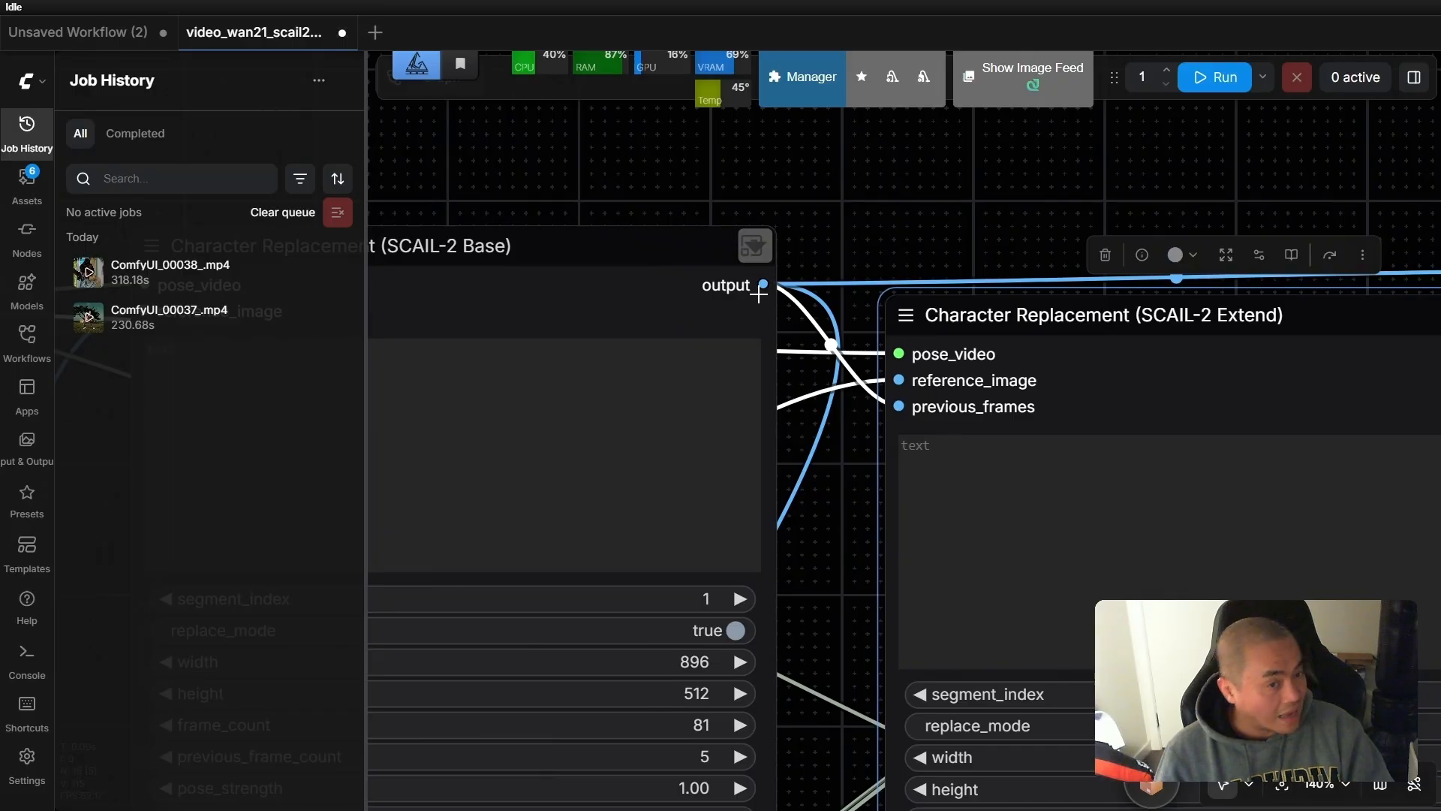
drag(1018, 319, 955, 242)
Connect the segment 2 Extend node's output to previous_frames on the segment 3 Extend node.
drag(804, 193, 249, 186)
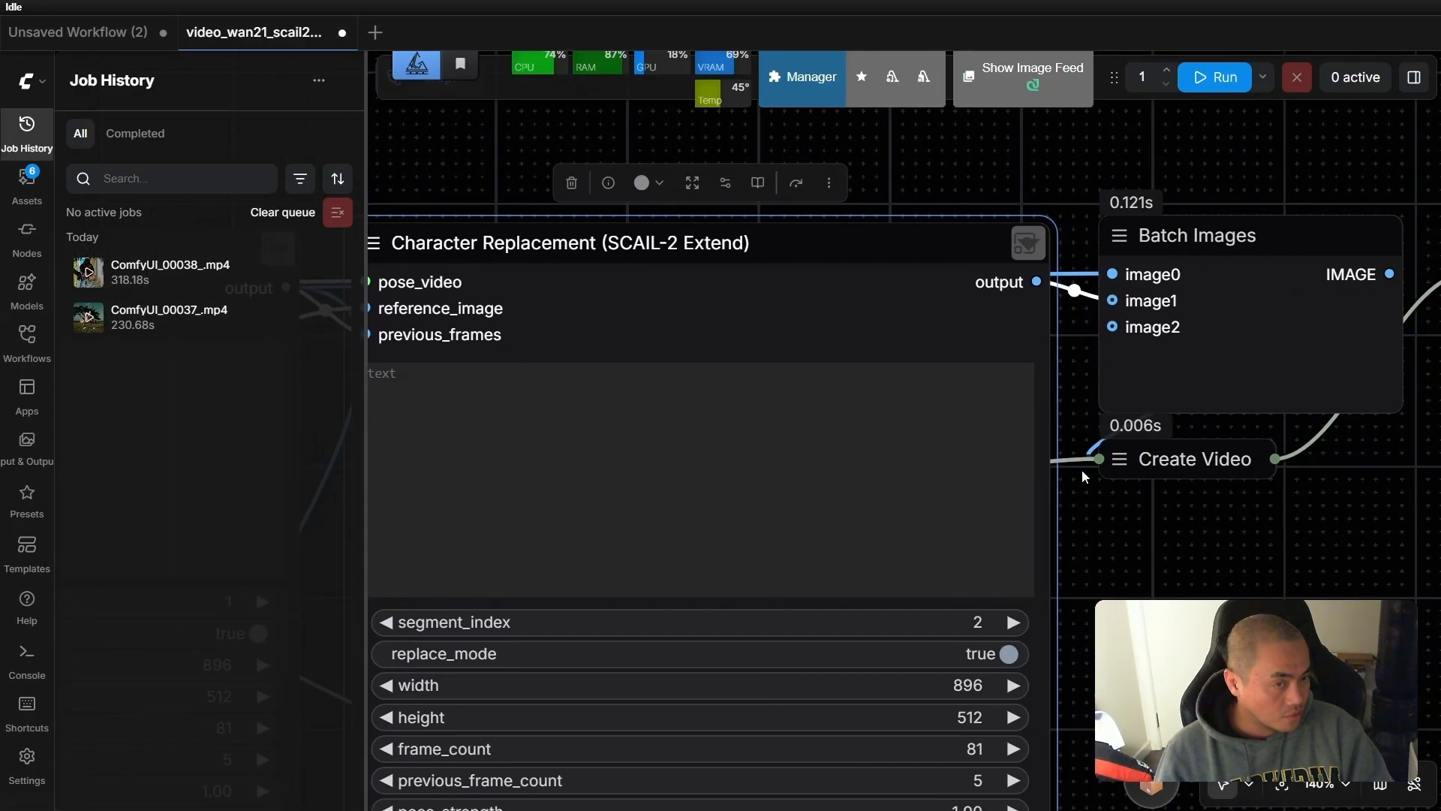
scroll(1245, 528, down, 2)
drag(1242, 569, 859, 387)
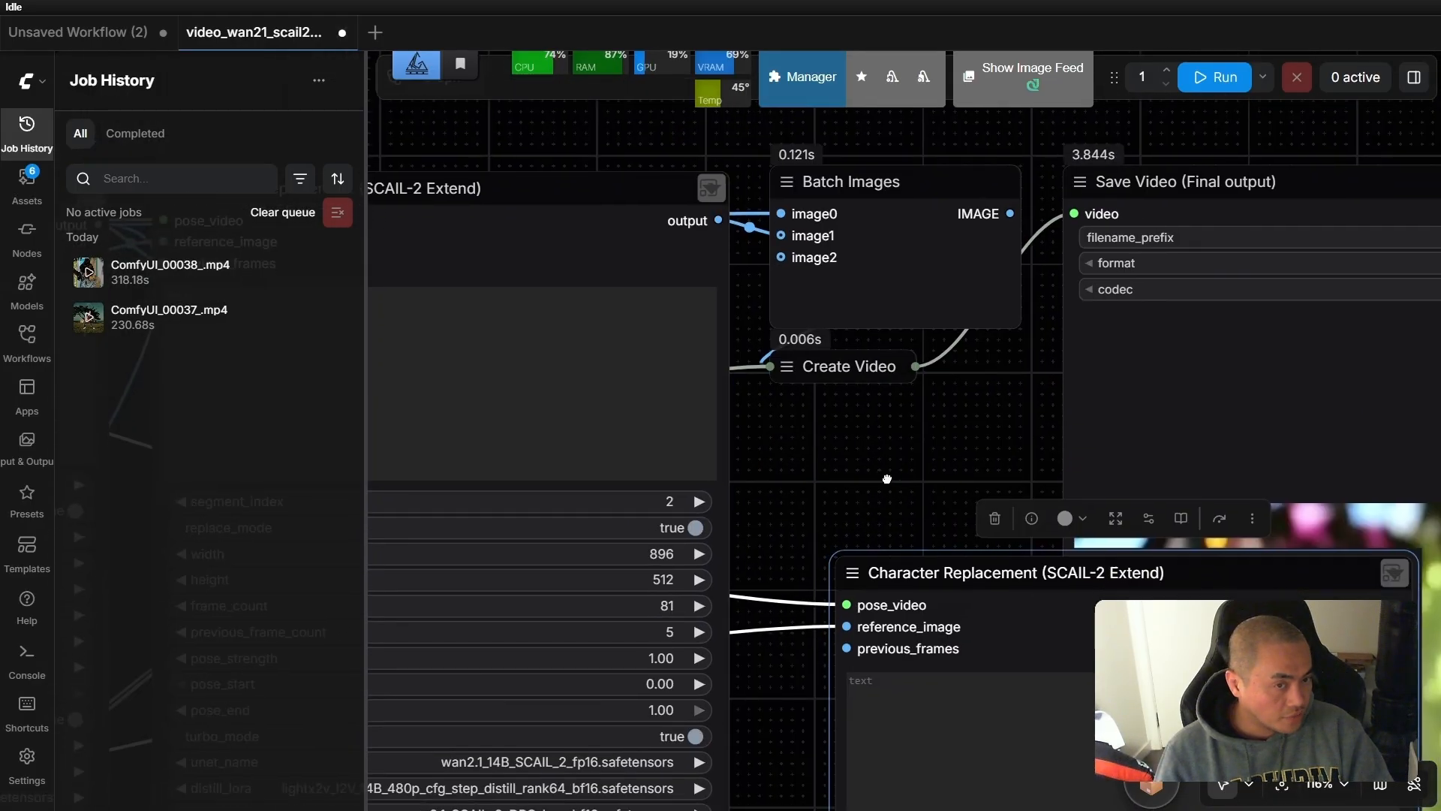
drag(887, 482, 892, 463)
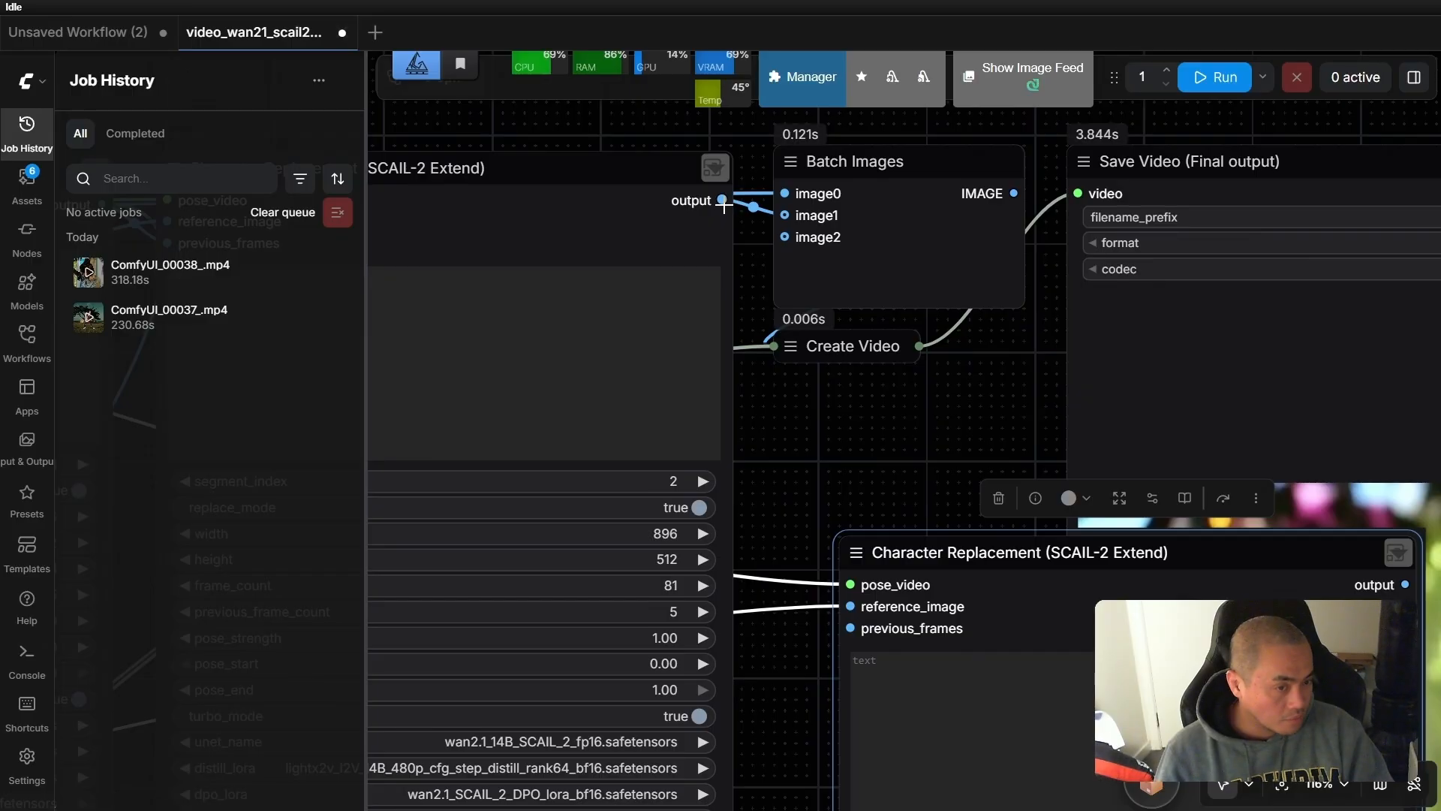
drag(723, 204, 851, 629)
Raise the Batch Images node and shift Save Video (Final output) outward to make room for the third segment.
scroll(914, 434, up, 2)
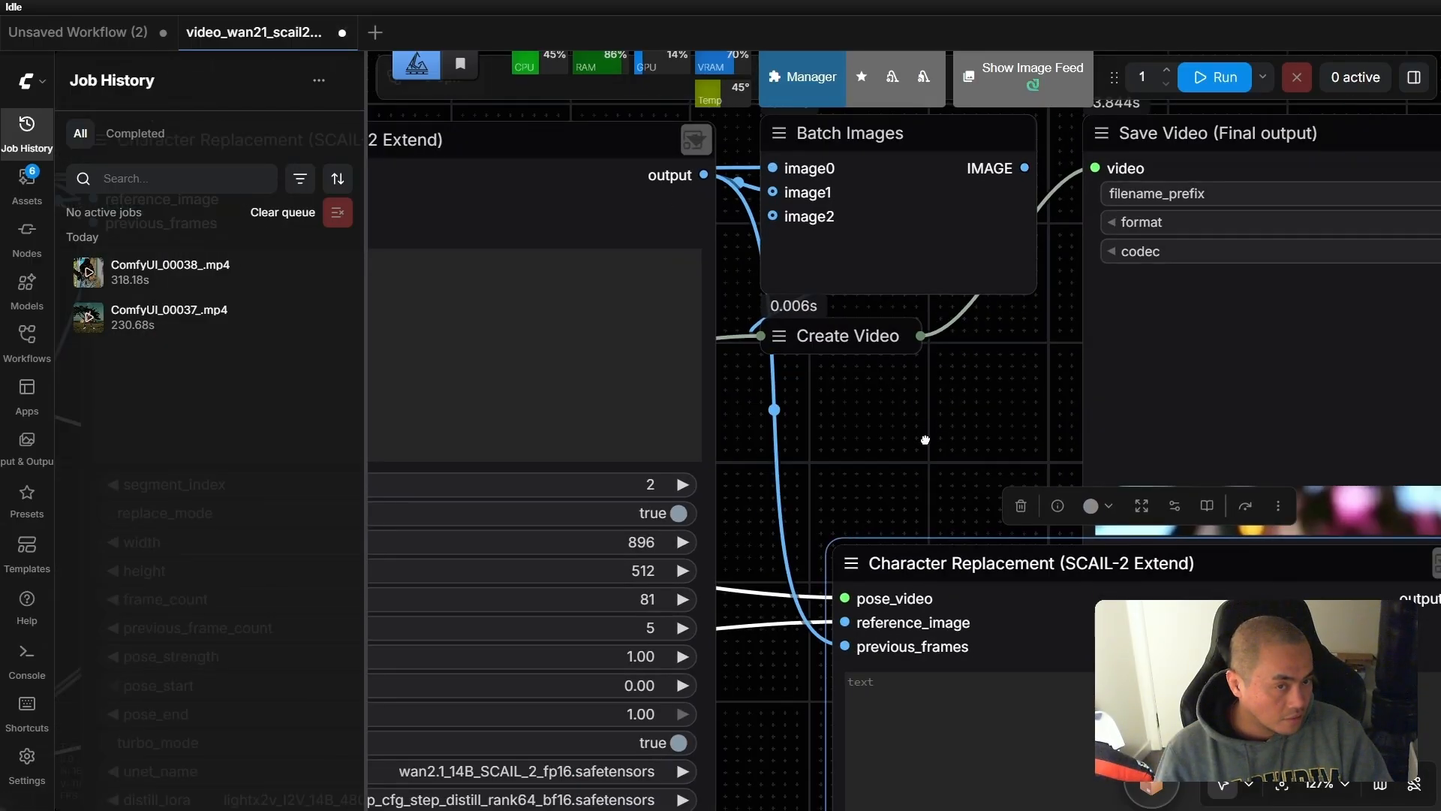
drag(926, 440, 885, 565)
drag(840, 259, 894, 136)
scroll(934, 564, down, 1)
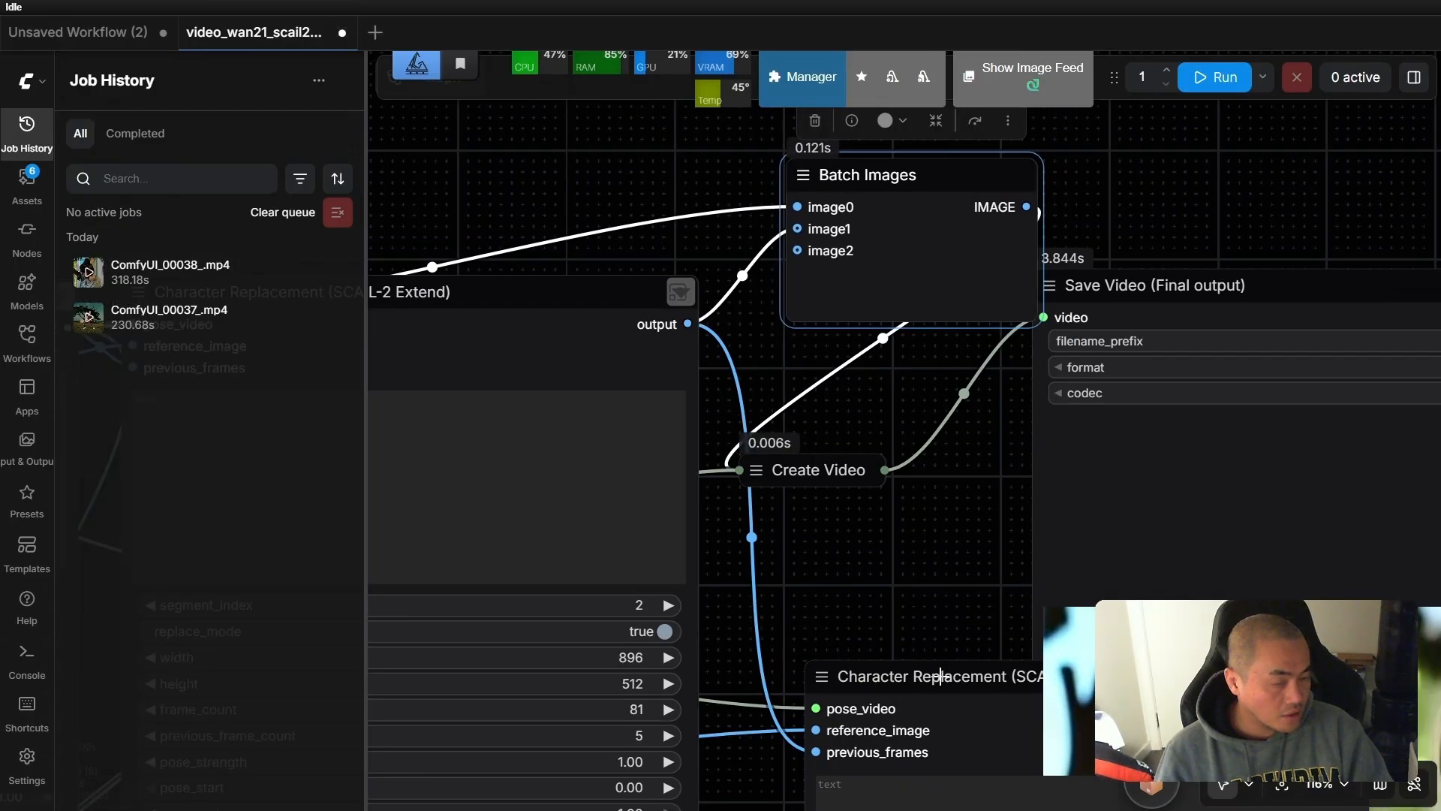
drag(1157, 286, 1437, 289)
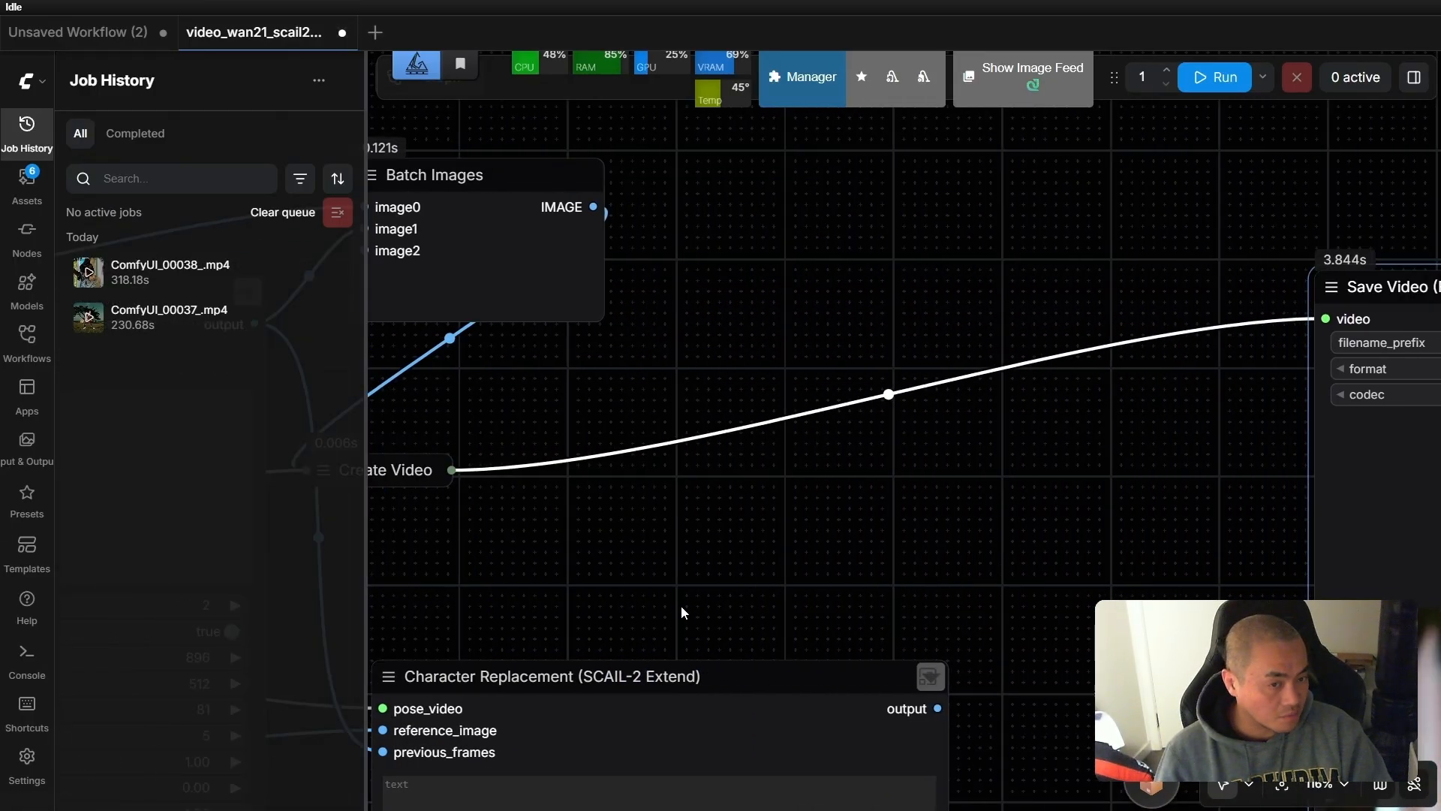
Move the segment 3 Extend node below Batch Images and connect its output to the image2 input.
drag(683, 611, 1223, 545)
drag(1119, 674, 957, 481)
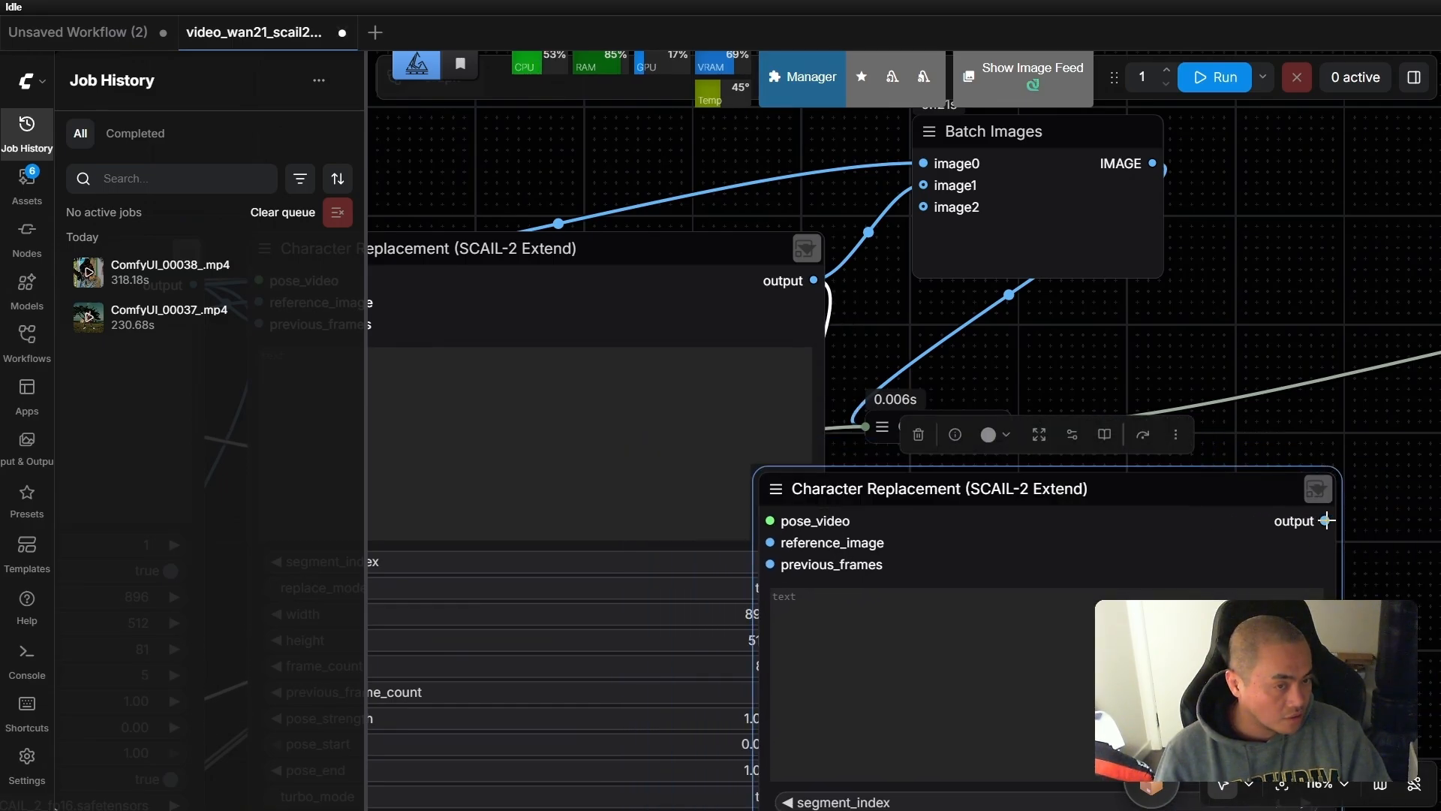
drag(1326, 520, 928, 225)
Check the links from the Base and segment 2 Extend nodes into the Batch Images inputs.
drag(900, 310, 1215, 362)
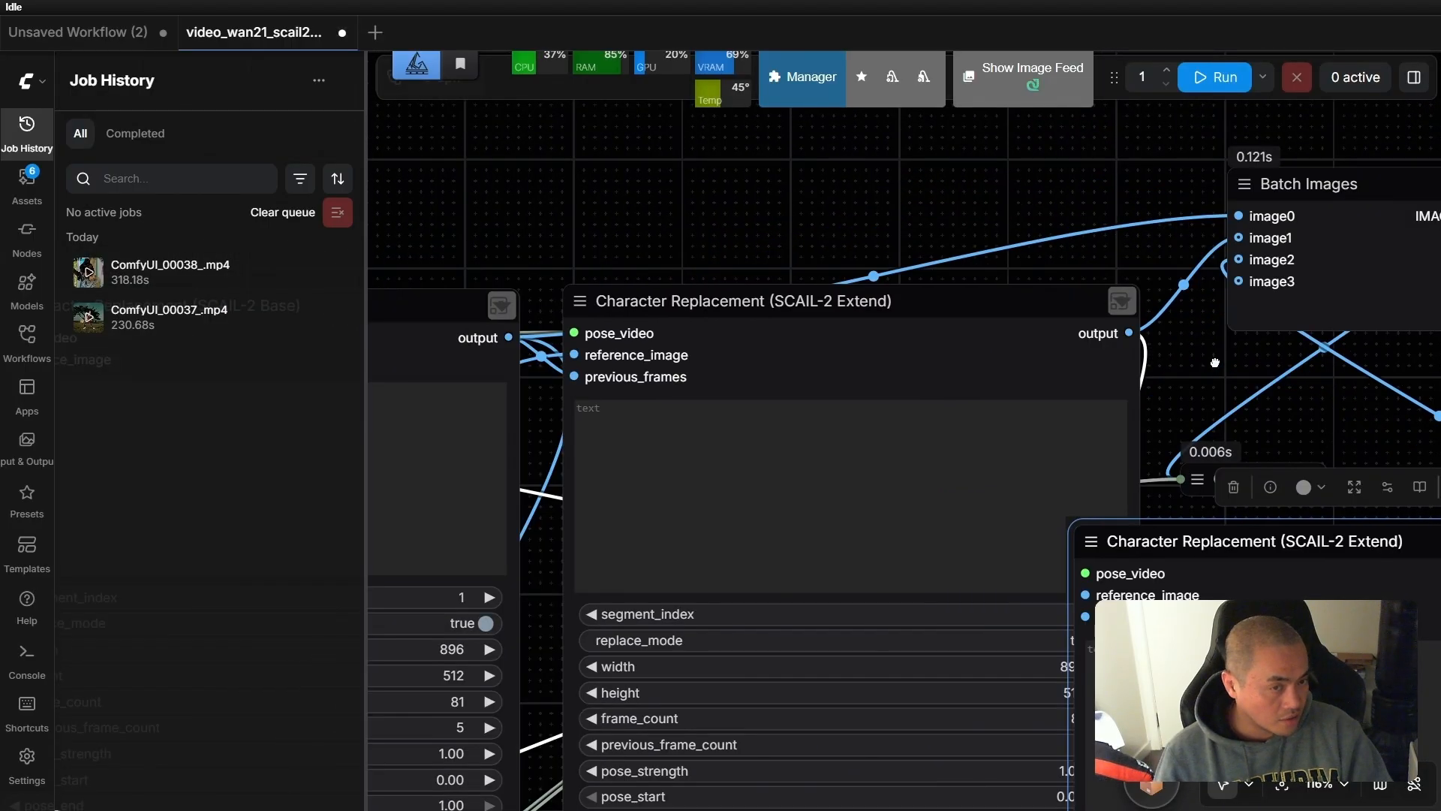
click(1280, 184)
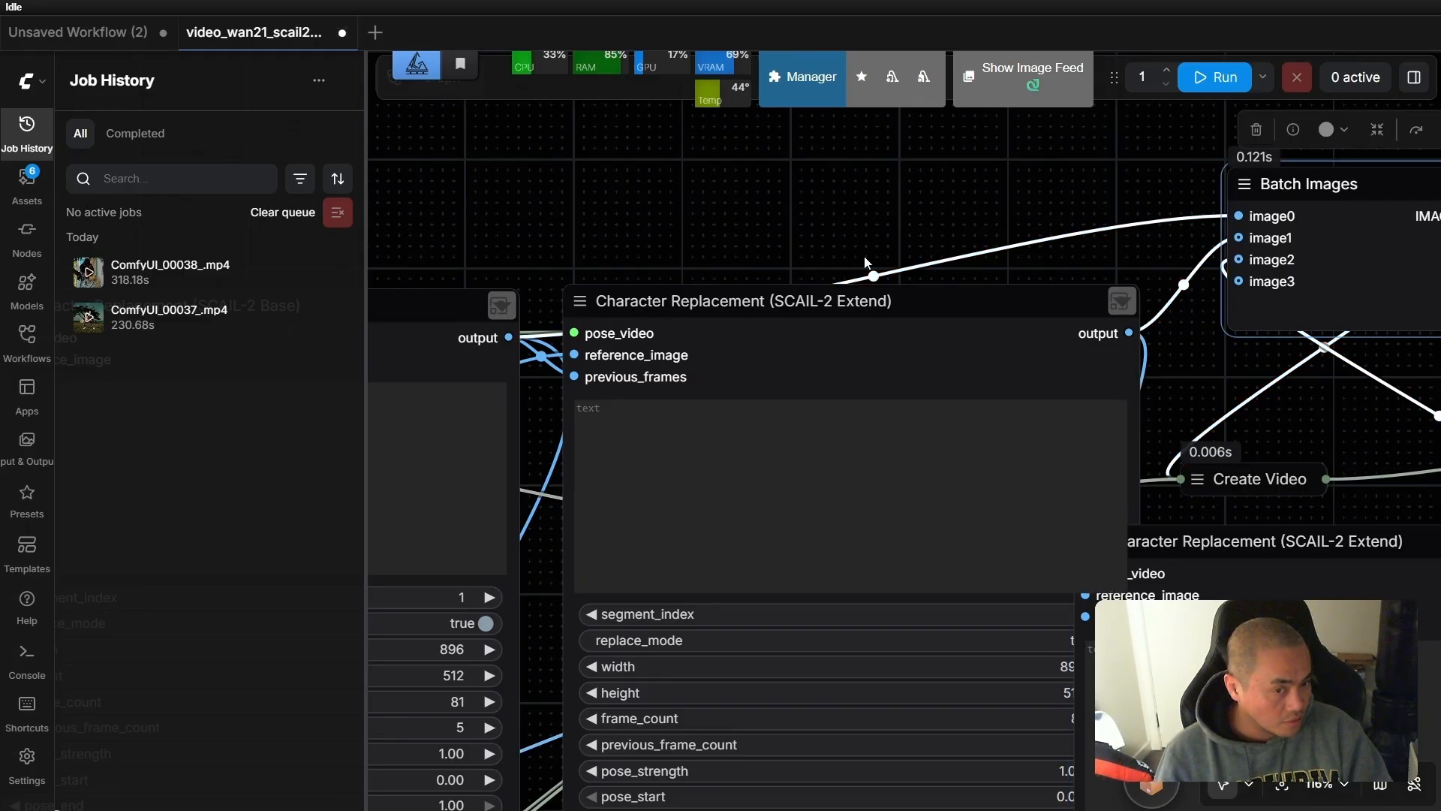
drag(689, 198, 1075, 221)
click(728, 345)
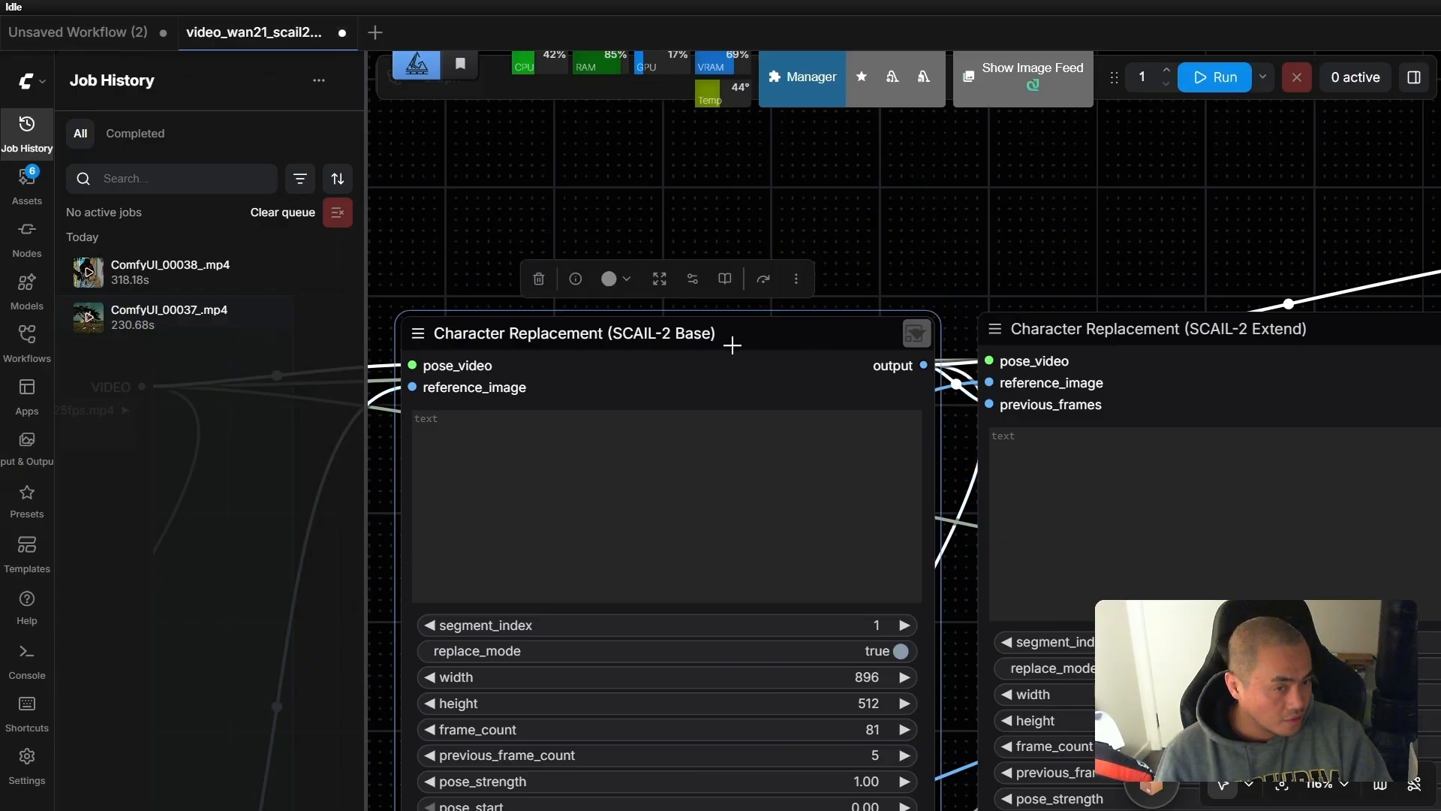
drag(1161, 203, 623, 205)
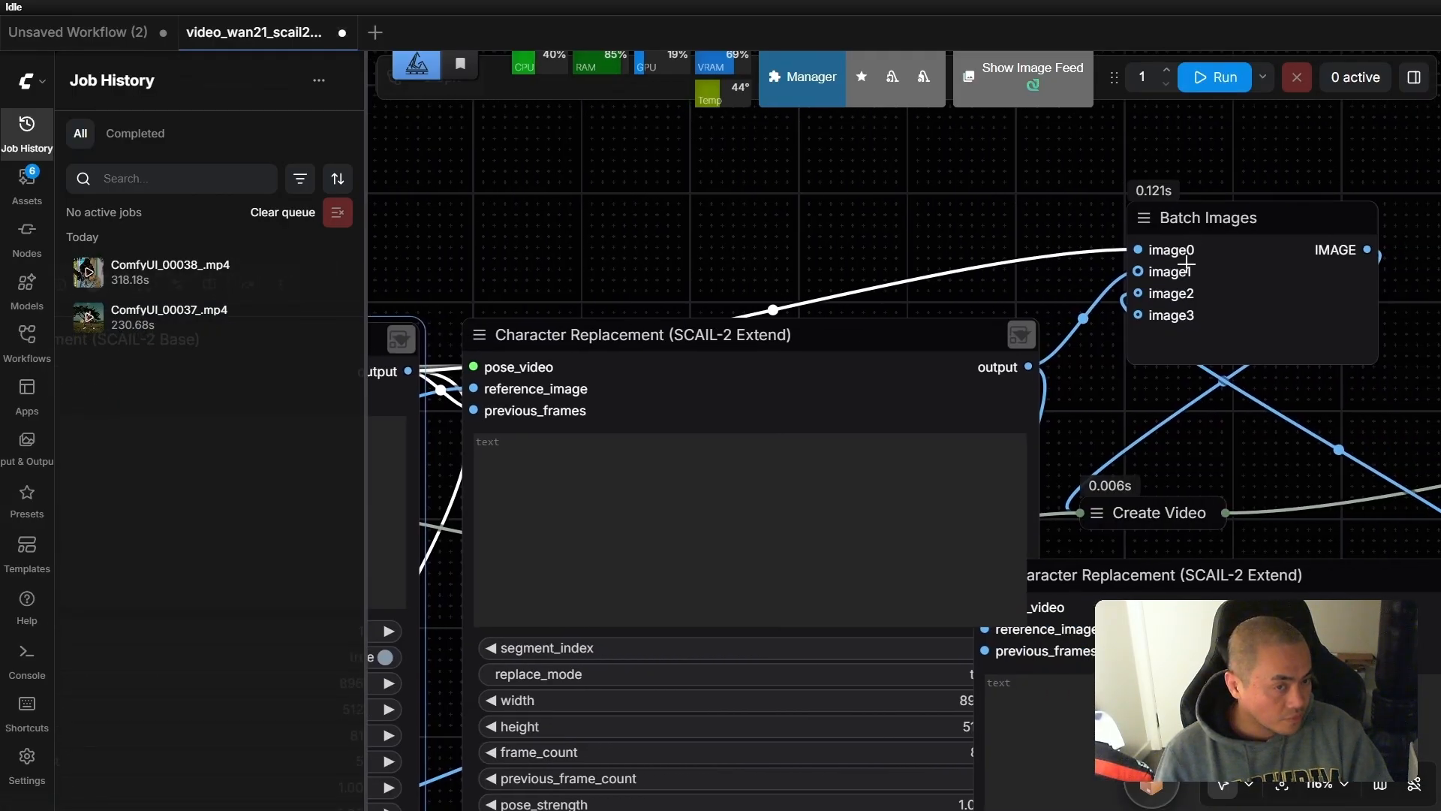
click(838, 347)
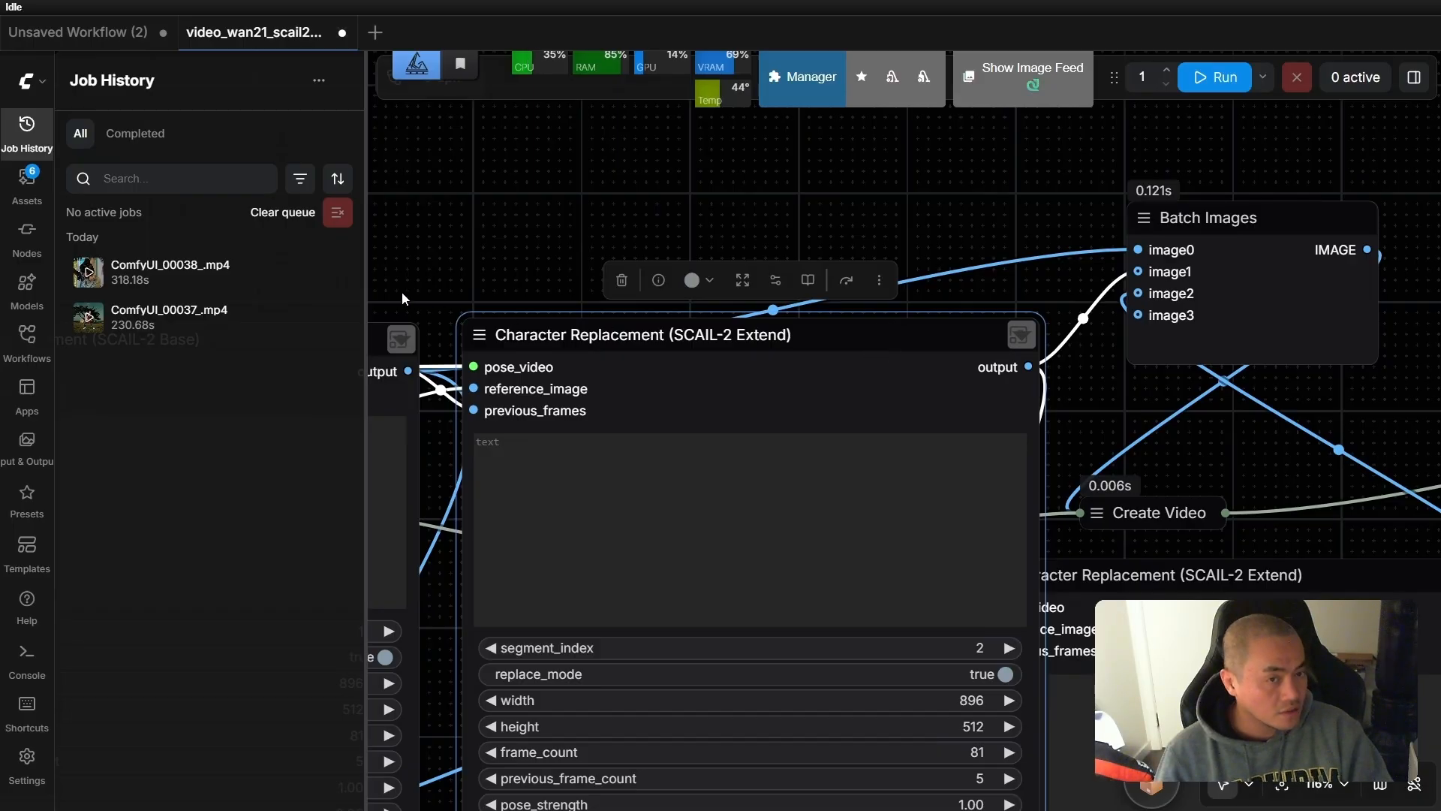
Arrange the segment 3 Extend, Batch Images and Save Video (Final output) nodes in a row after the segment 2 node.
drag(1195, 201, 1255, 322)
drag(686, 601, 736, 346)
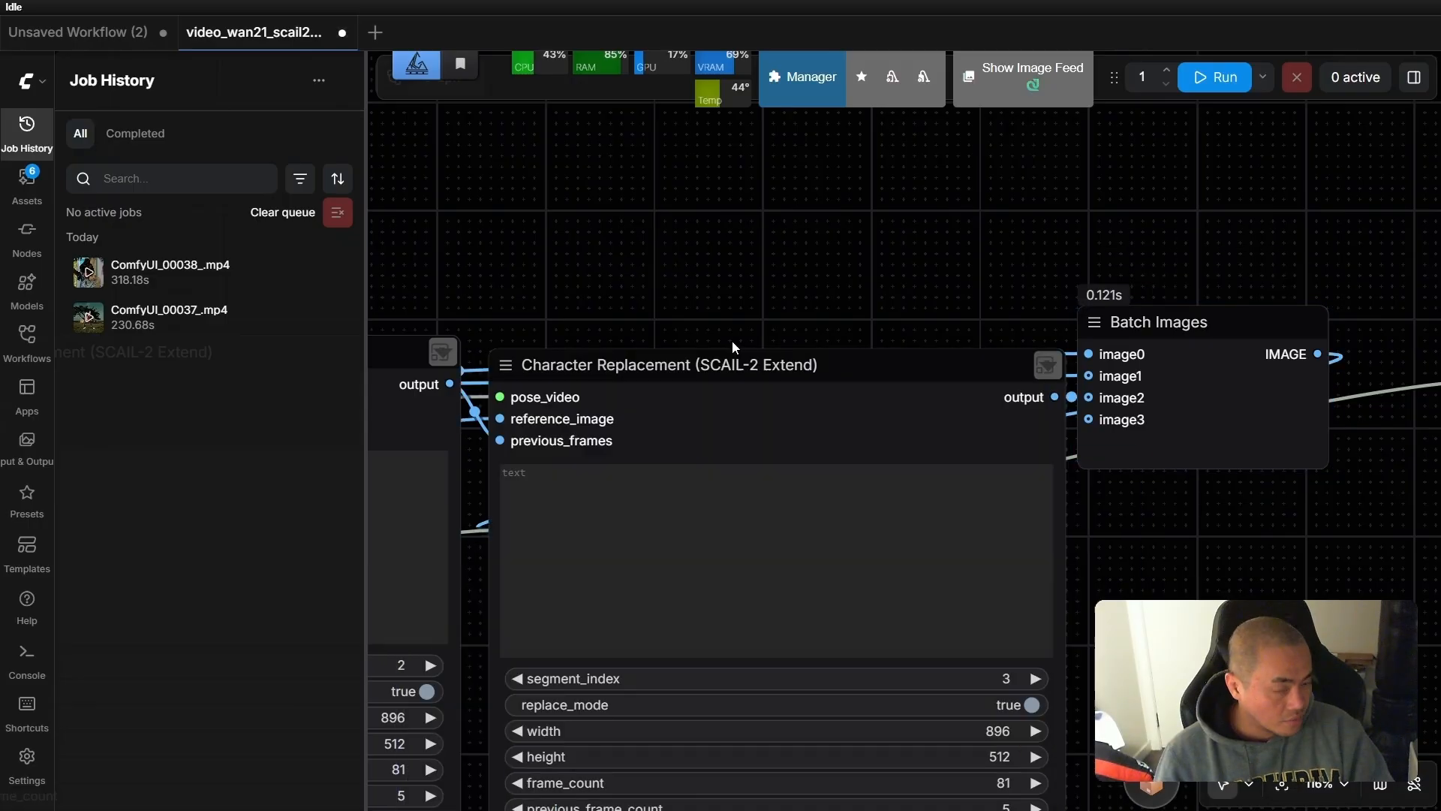
drag(1298, 473, 1017, 398)
drag(949, 258, 994, 315)
drag(969, 587, 803, 593)
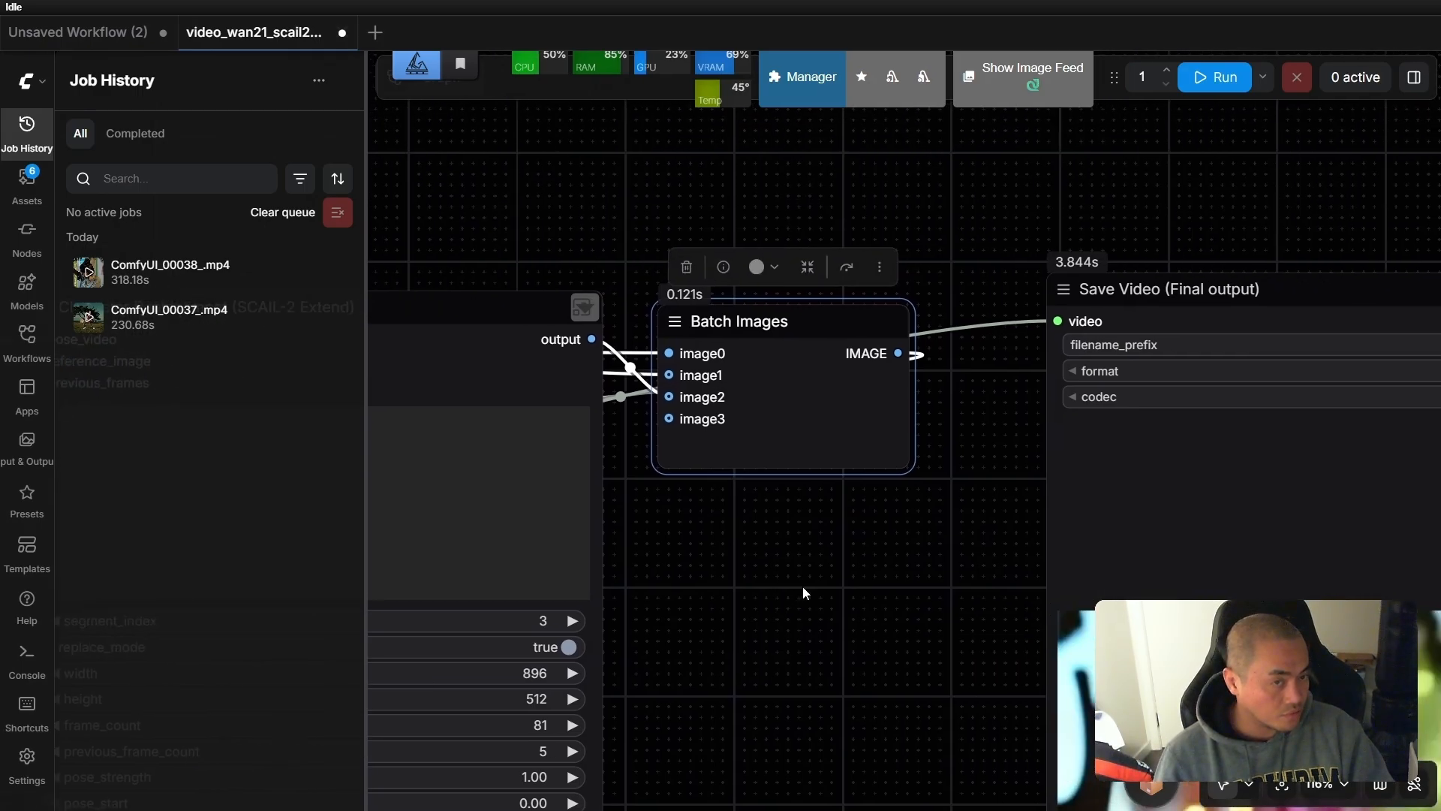
drag(1185, 288, 1105, 301)
Examine the Save Video (Final output) preview and the generation times of the recent renders in Job History.
scroll(930, 709, down, 1)
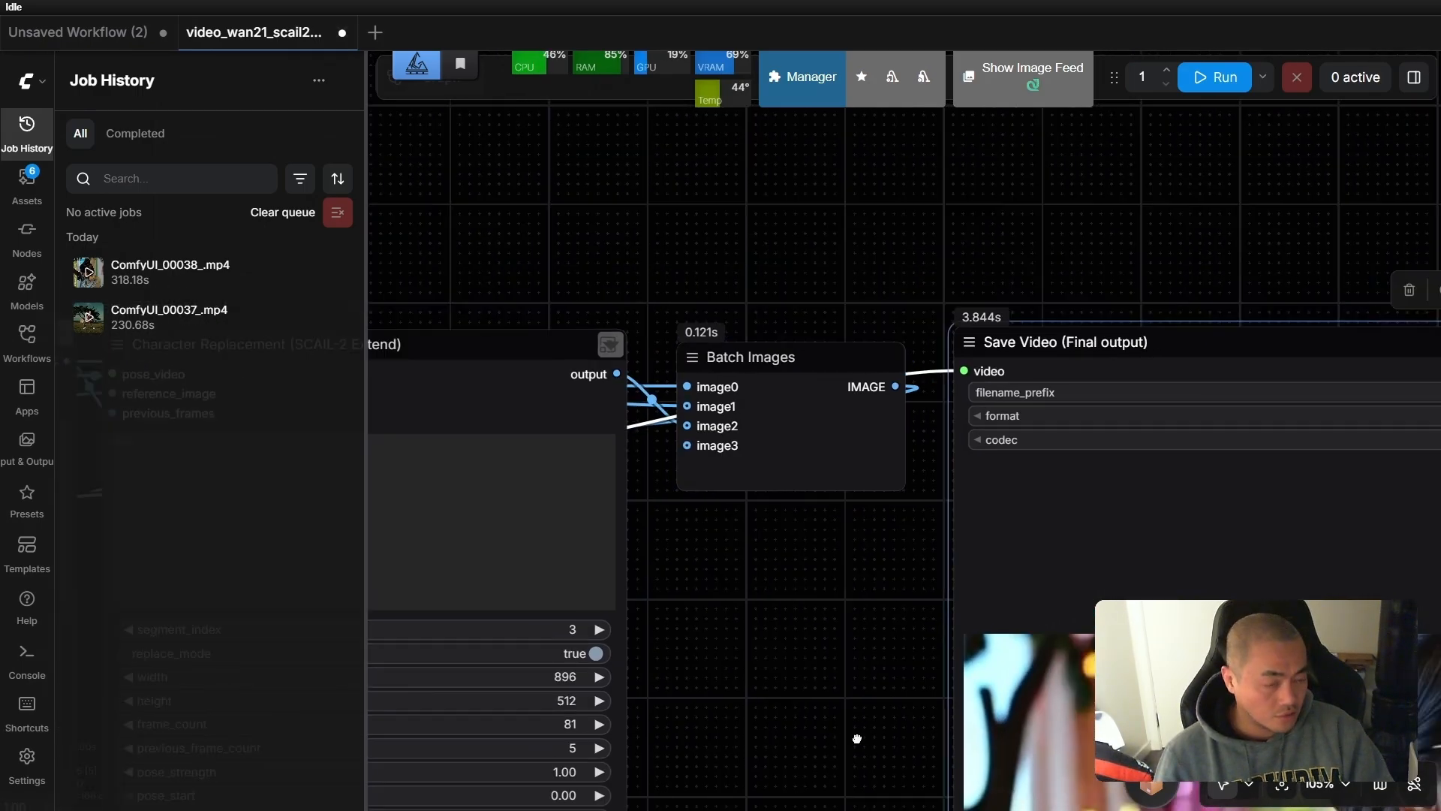
scroll(859, 740, down, 7)
scroll(737, 385, down, 5)
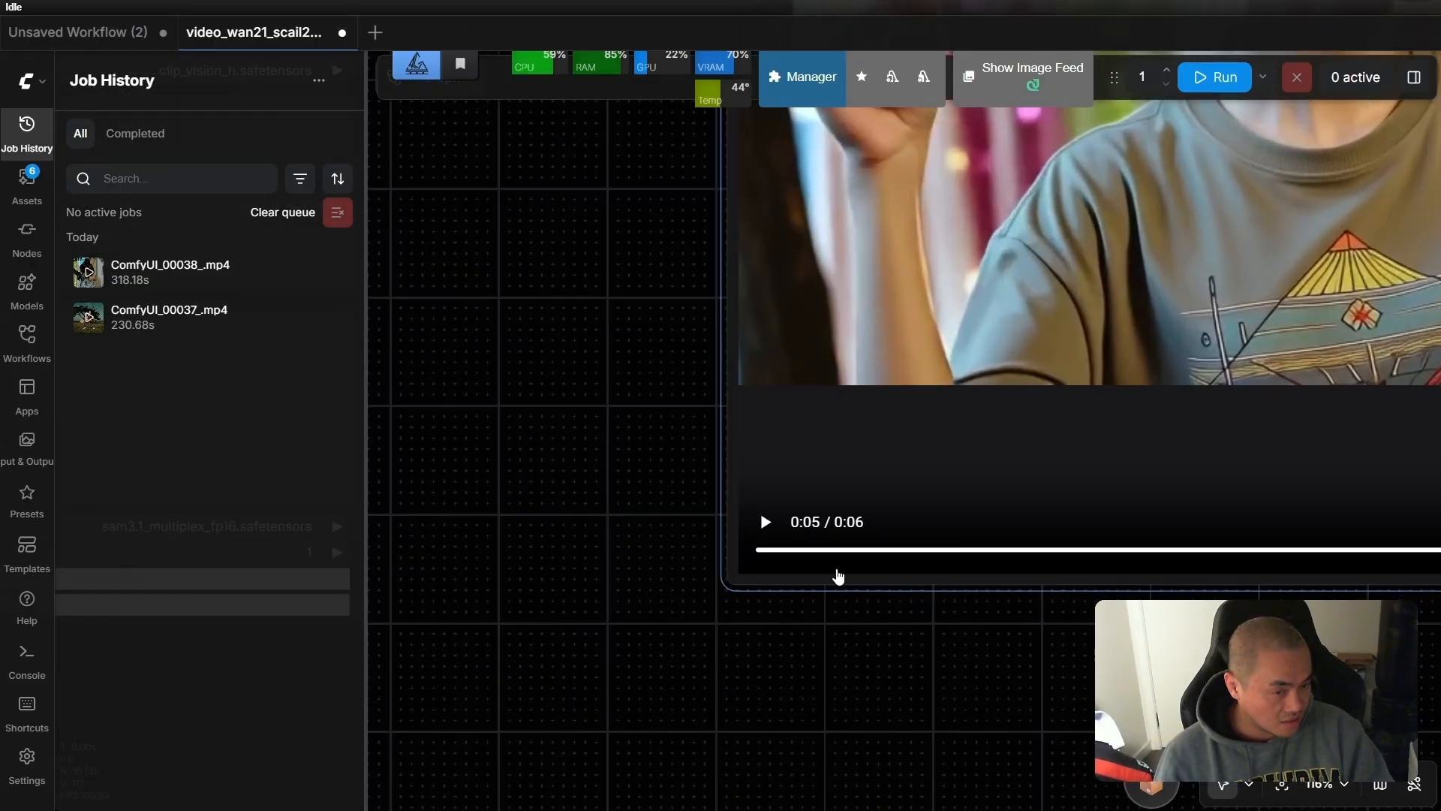
scroll(614, 477, down, 9)
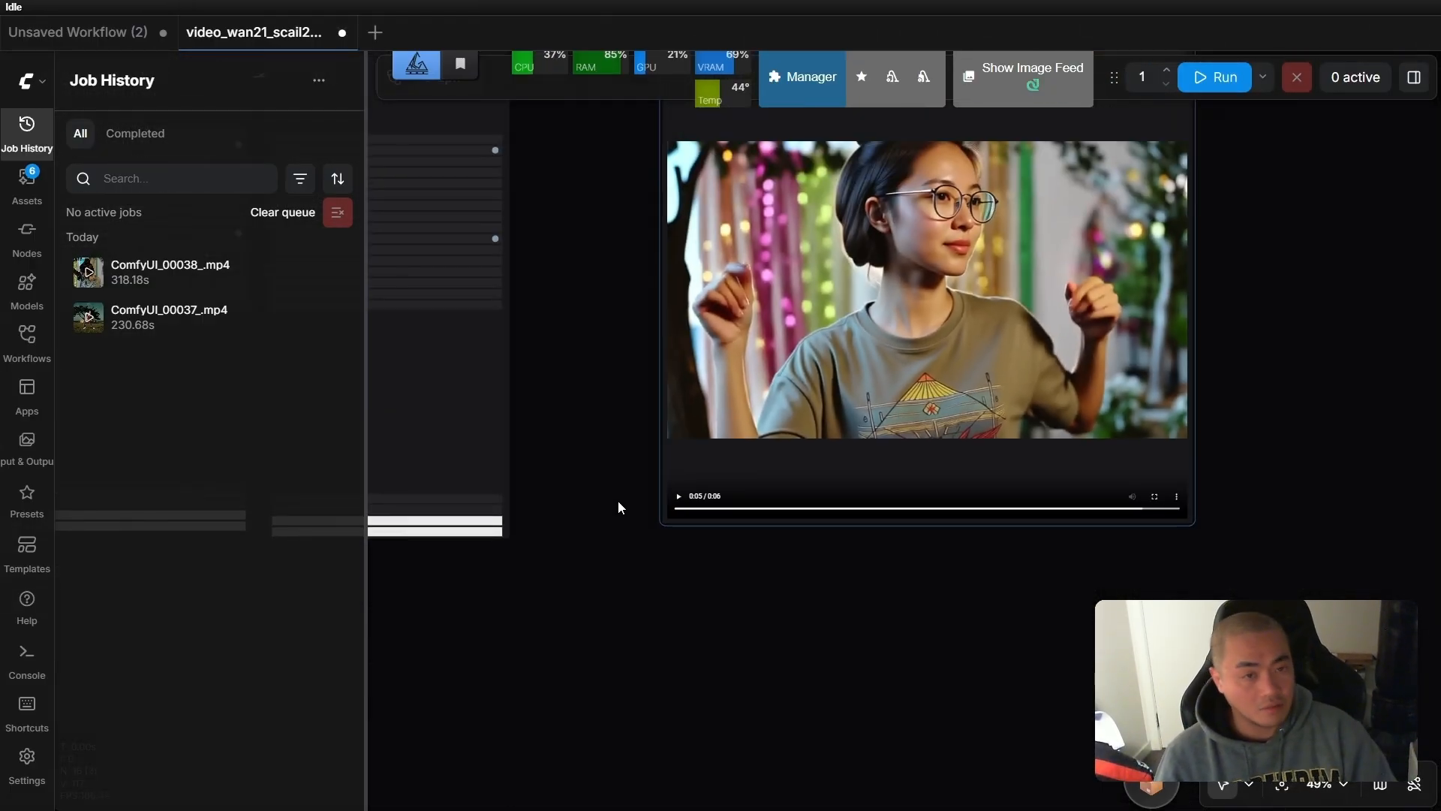
scroll(635, 188, up, 3)
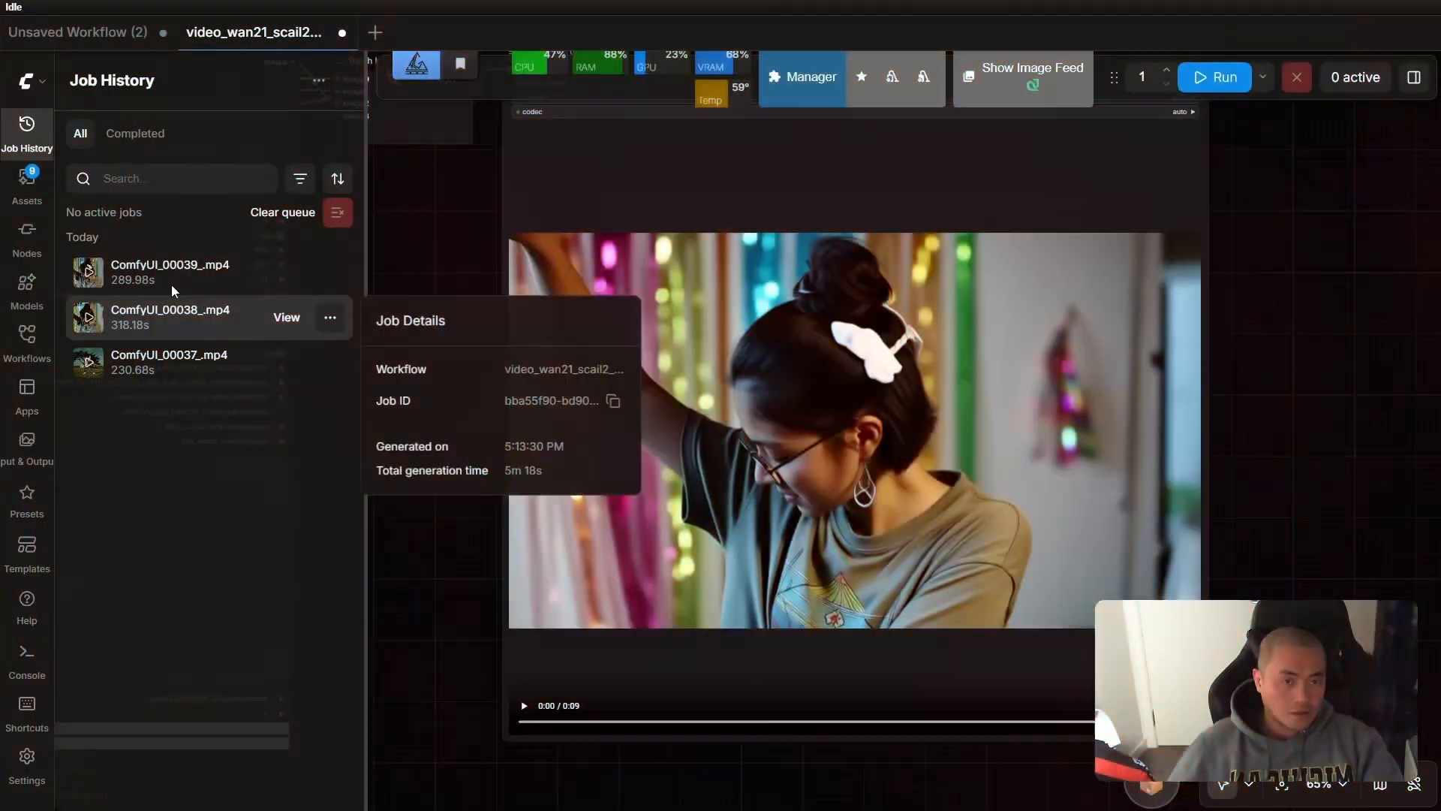
mouse_move(122, 289)
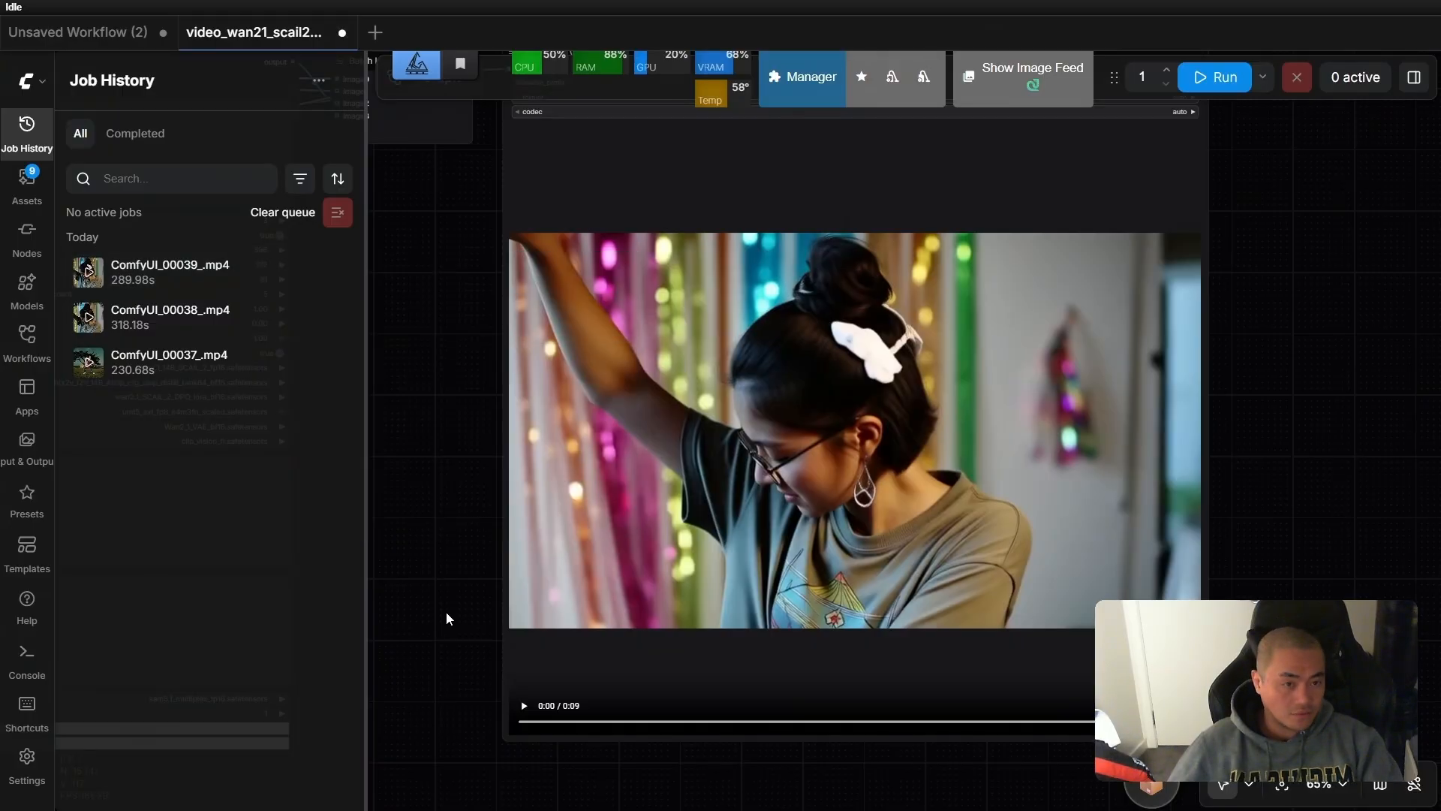
scroll(443, 604, down, 2)
scroll(548, 721, up, 3)
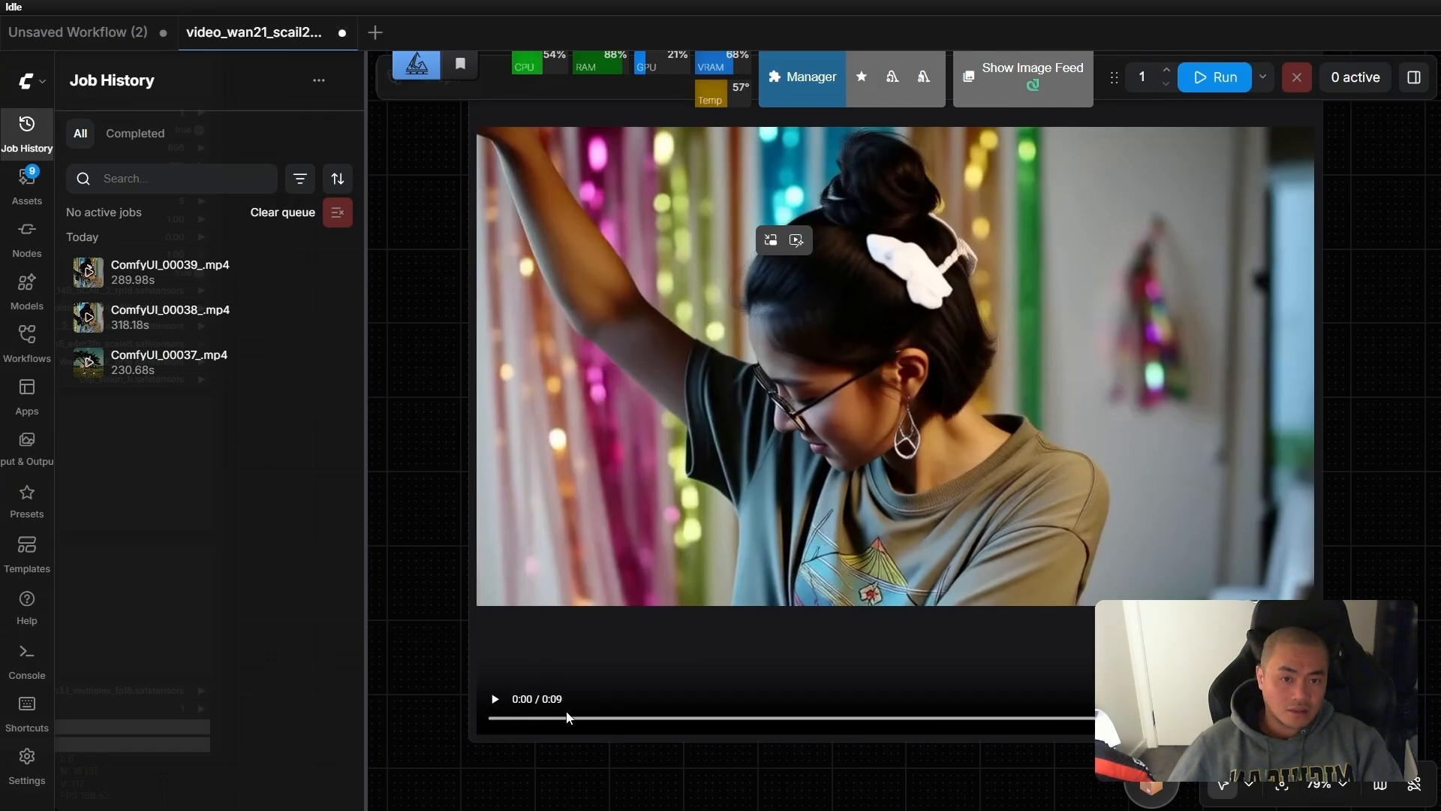
Play the Save Video (Final output) preview, pause it at about 0:06 and inspect the replaced character's face and earring up close.
click(494, 699)
scroll(492, 694, down, 2)
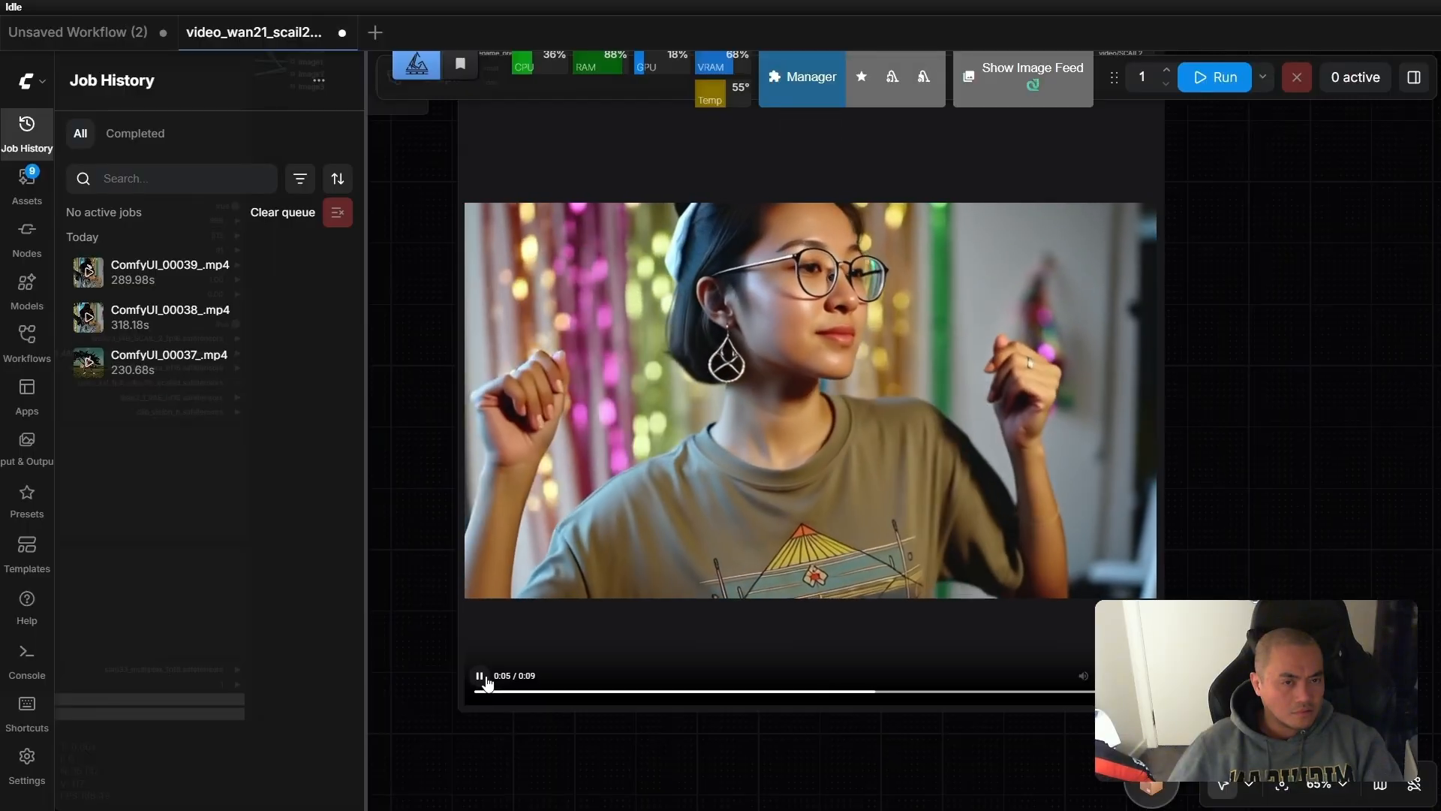
click(484, 678)
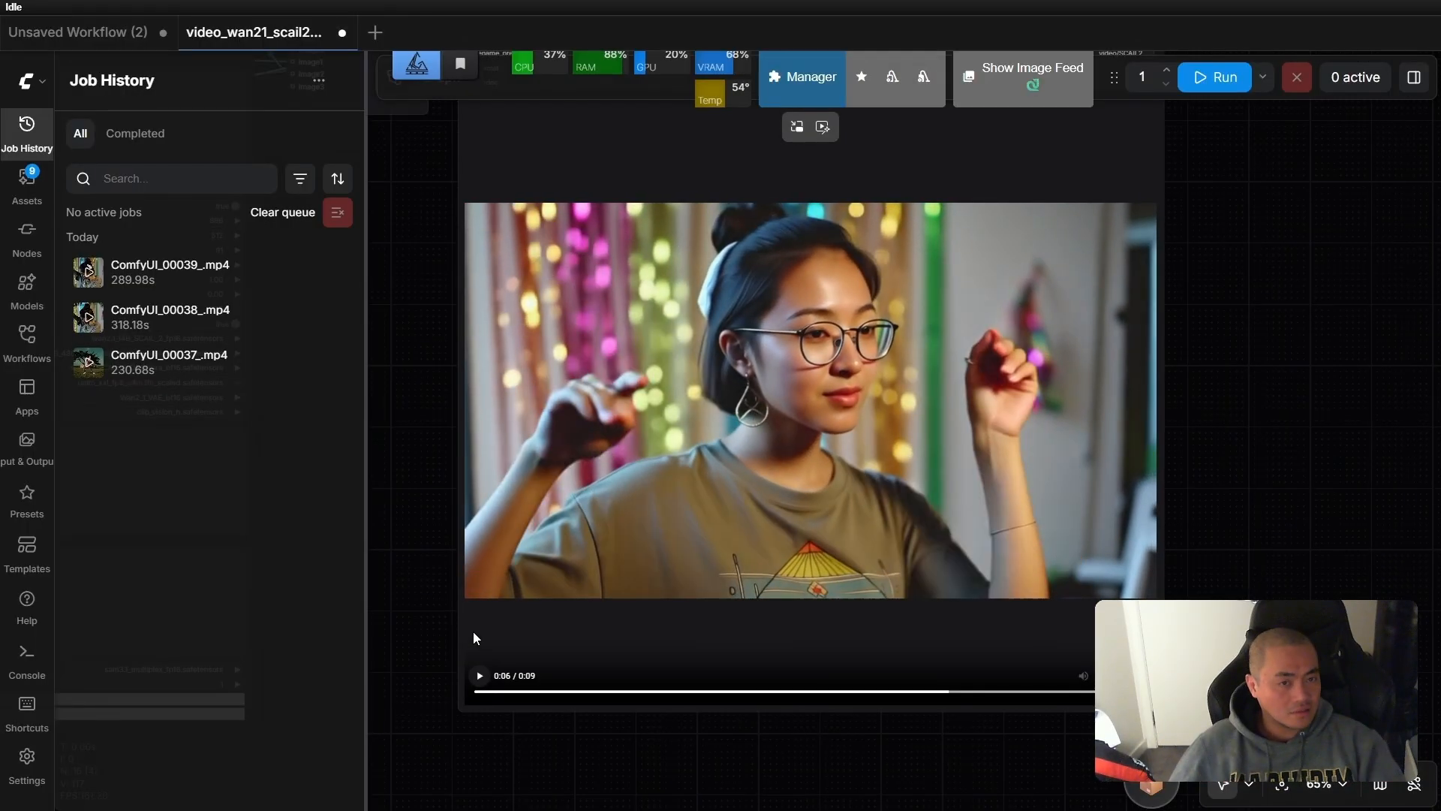
scroll(742, 524, up, 3)
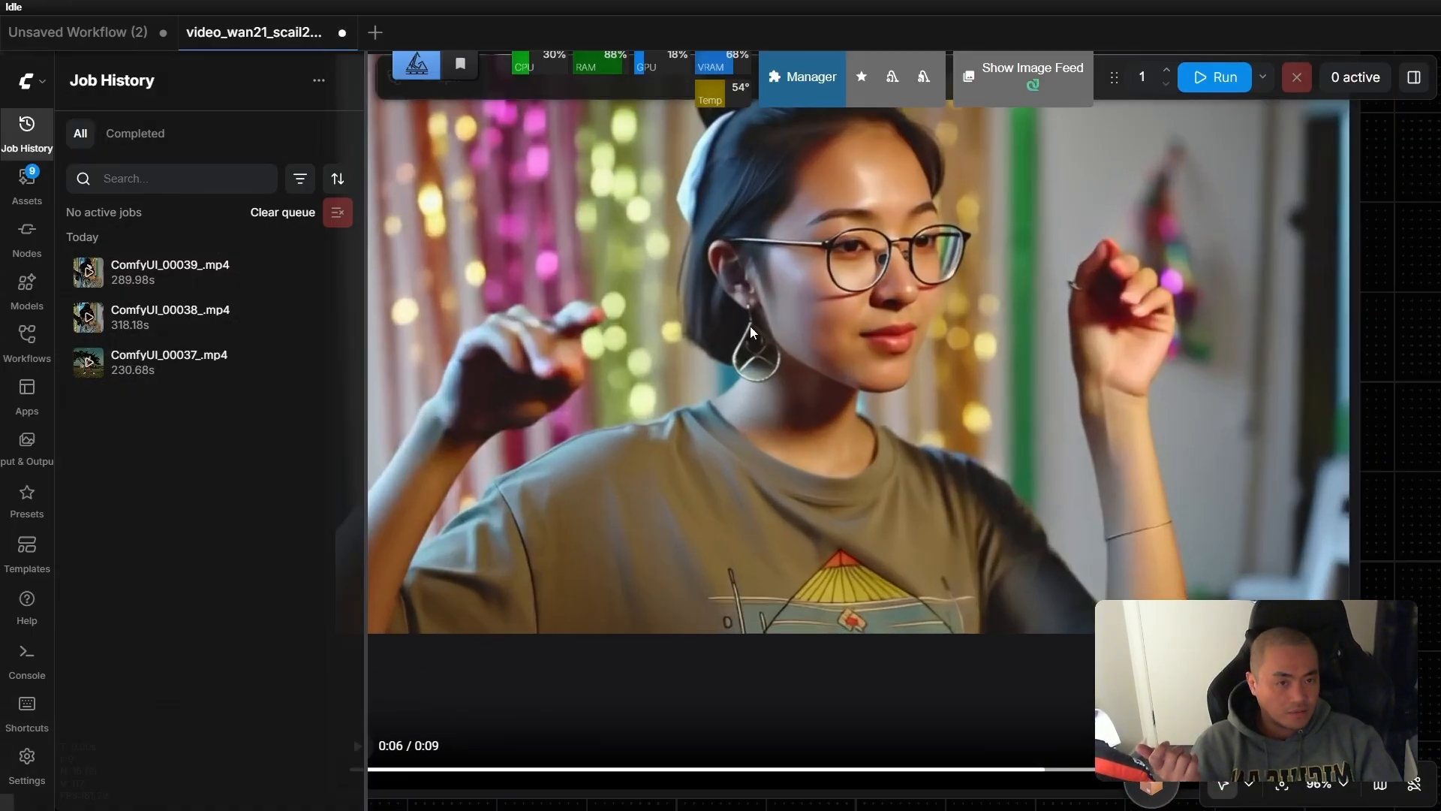
scroll(751, 357, down, 2)
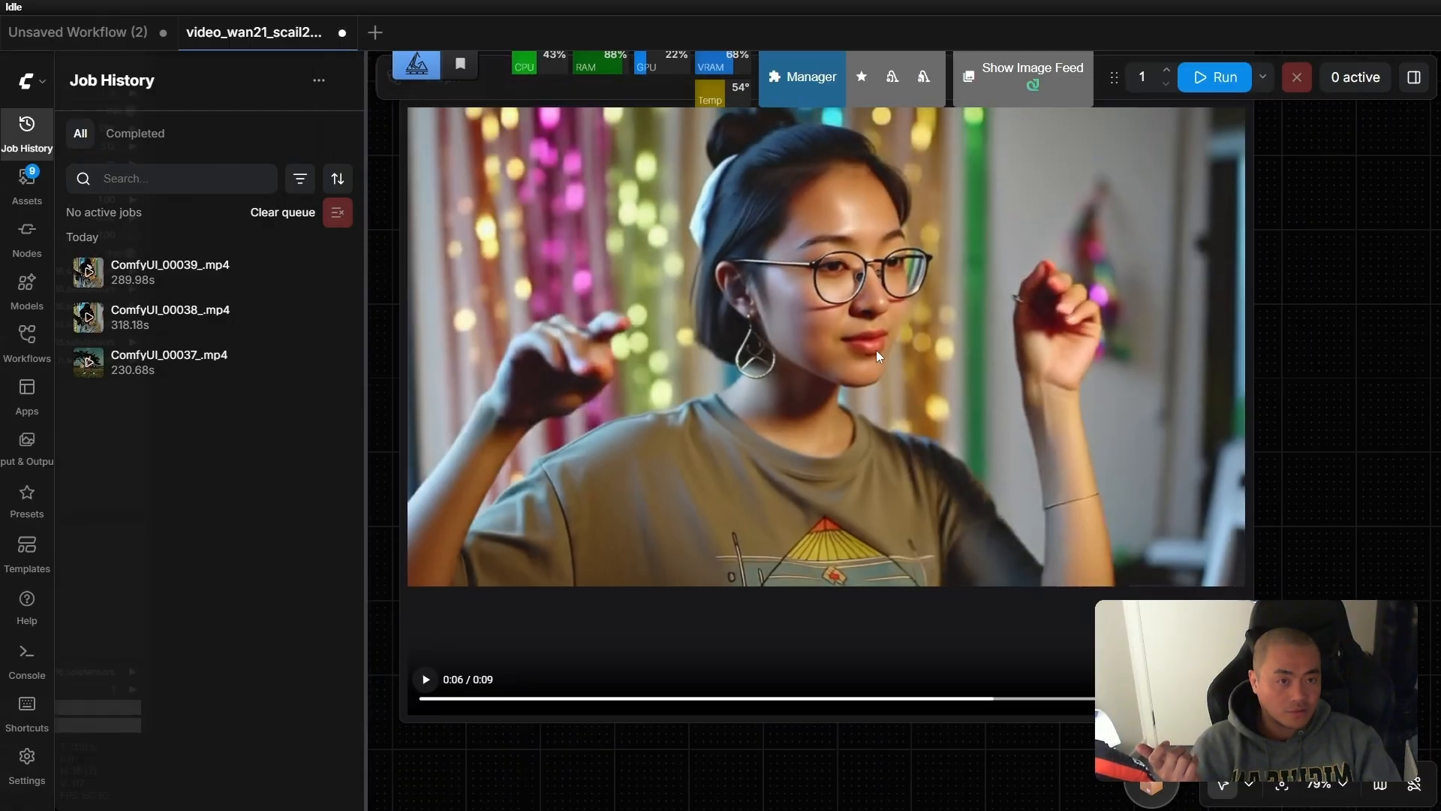
scroll(656, 606, down, 4)
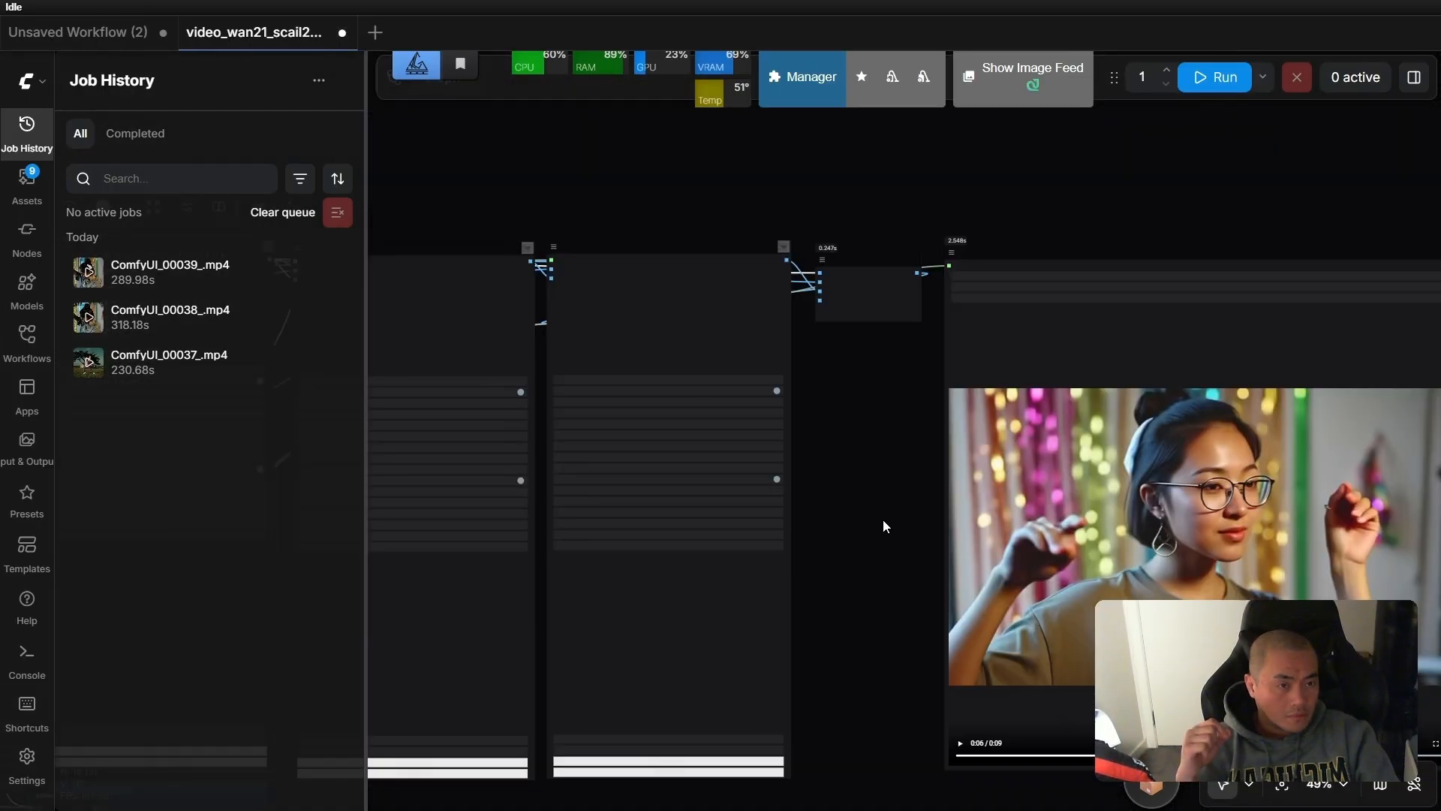
Replay the source clip in the Load Video node from the start and pause it at about 0:07 for comparison.
scroll(879, 518, down, 5)
drag(720, 283, 1154, 283)
scroll(800, 429, up, 9)
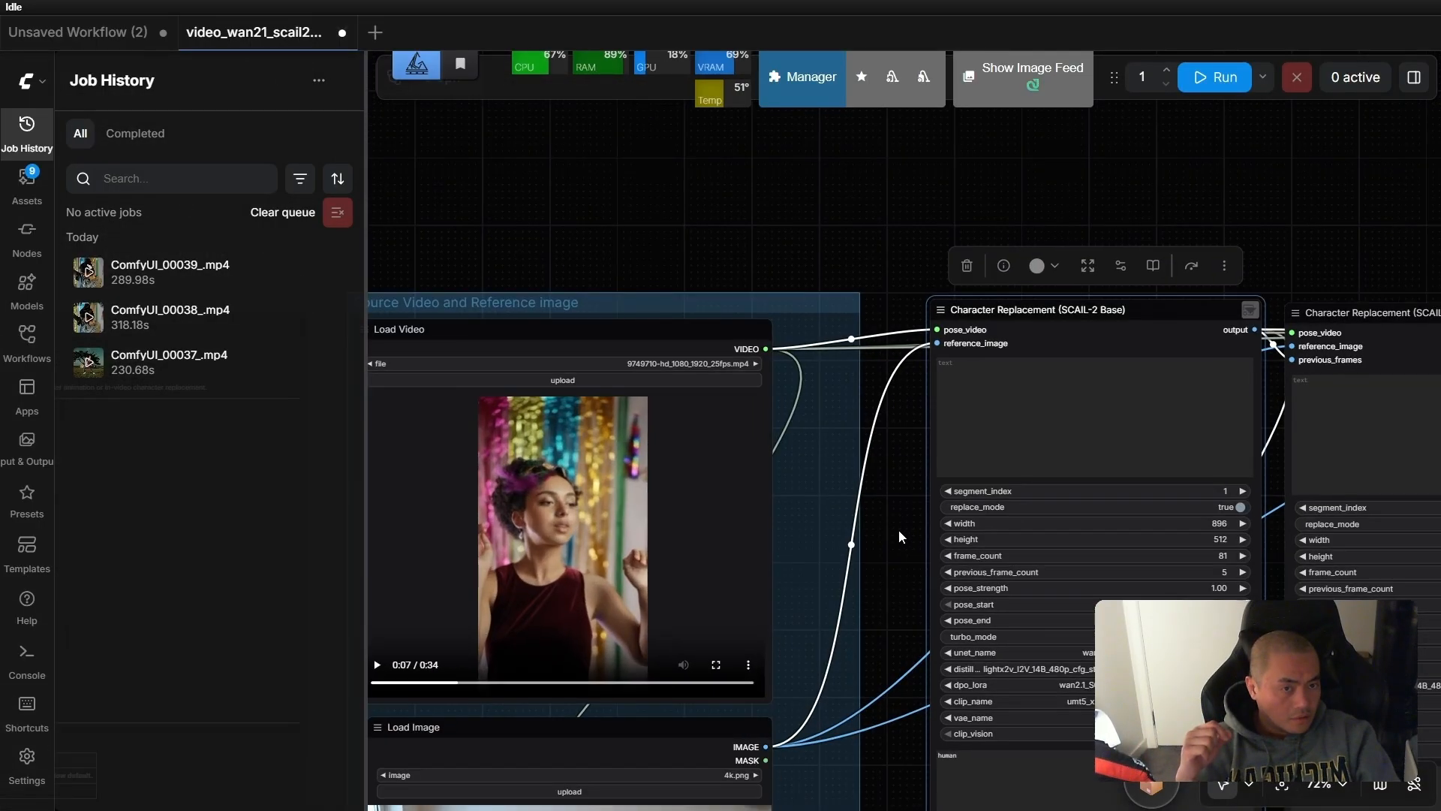
scroll(901, 526, up, 4)
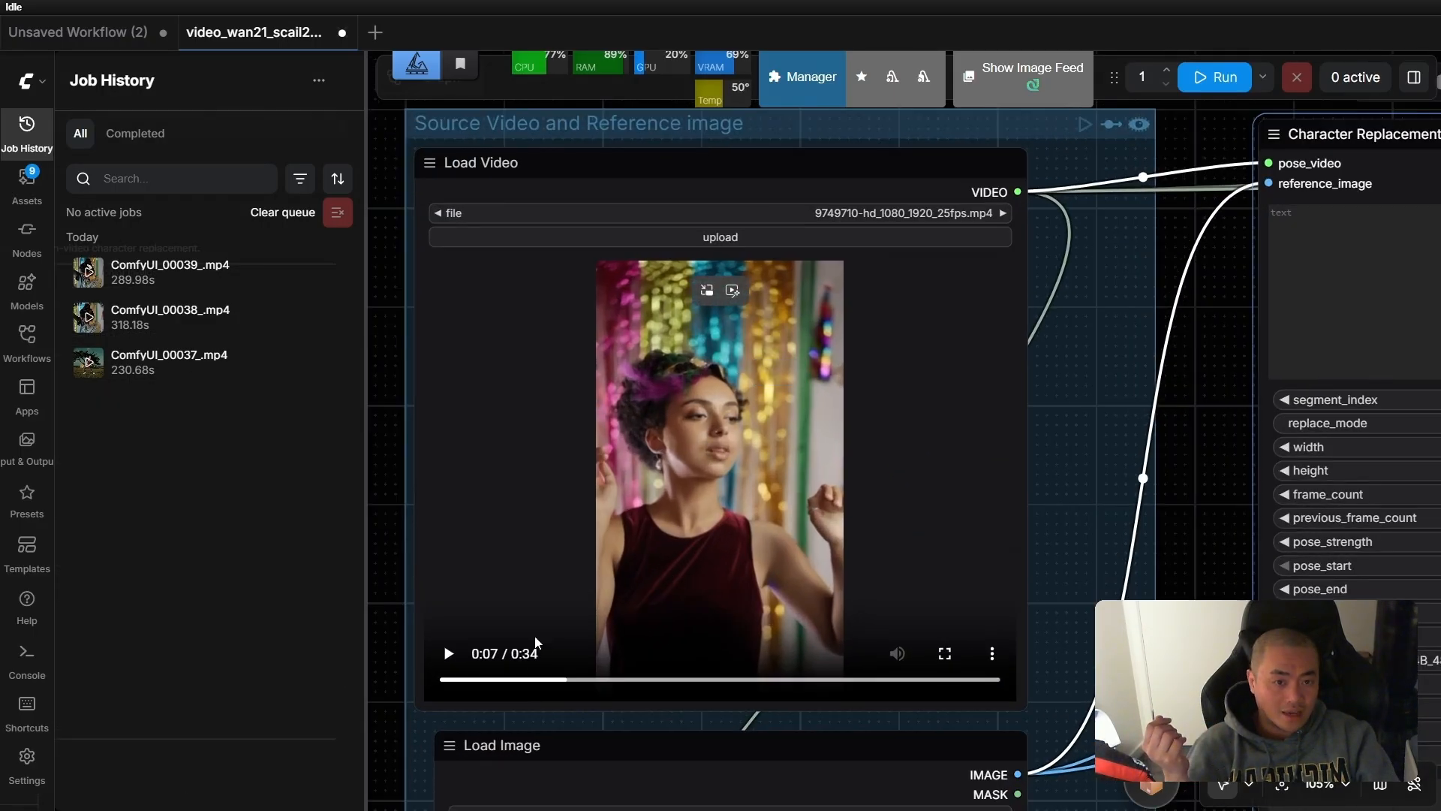
drag(553, 680, 423, 670)
click(448, 653)
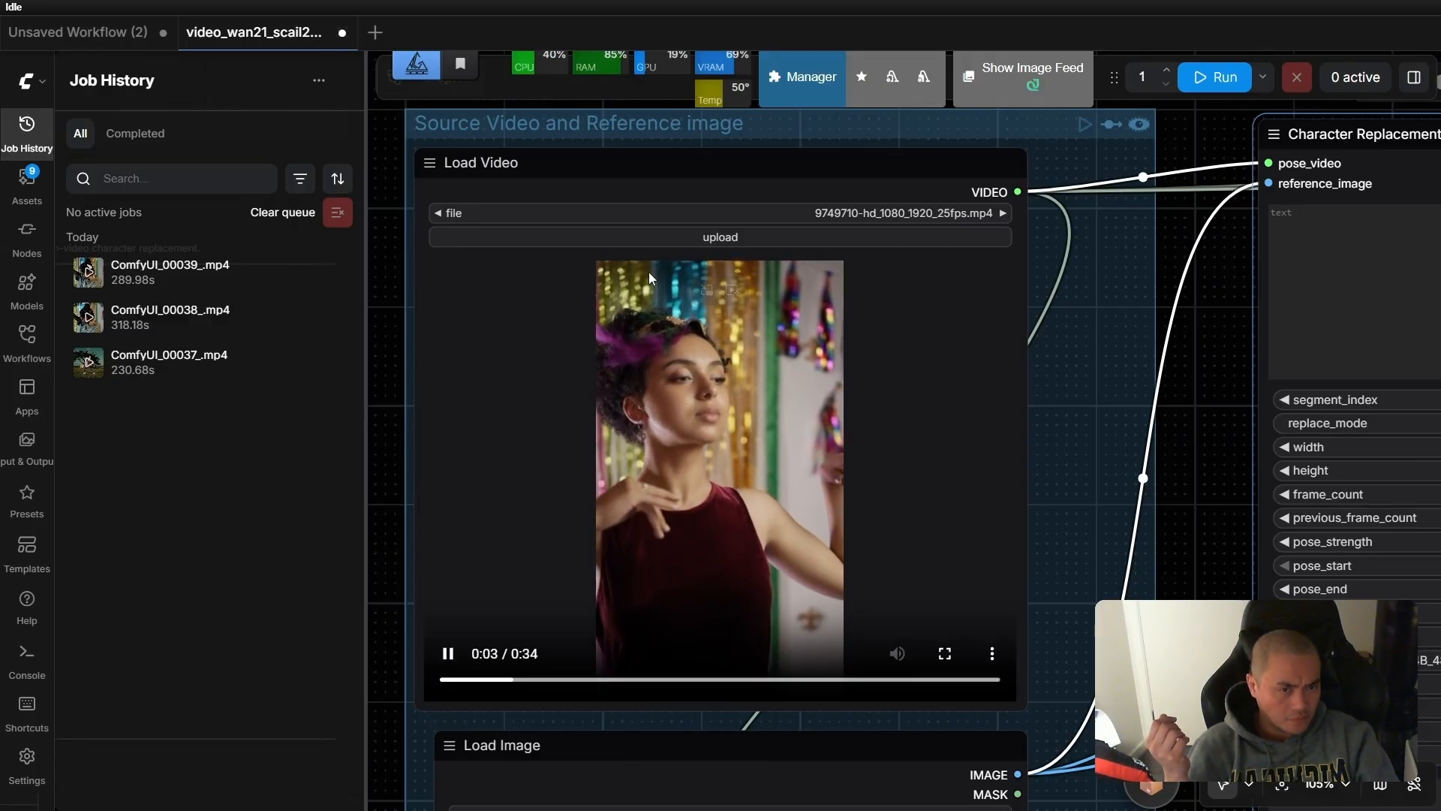
click(448, 654)
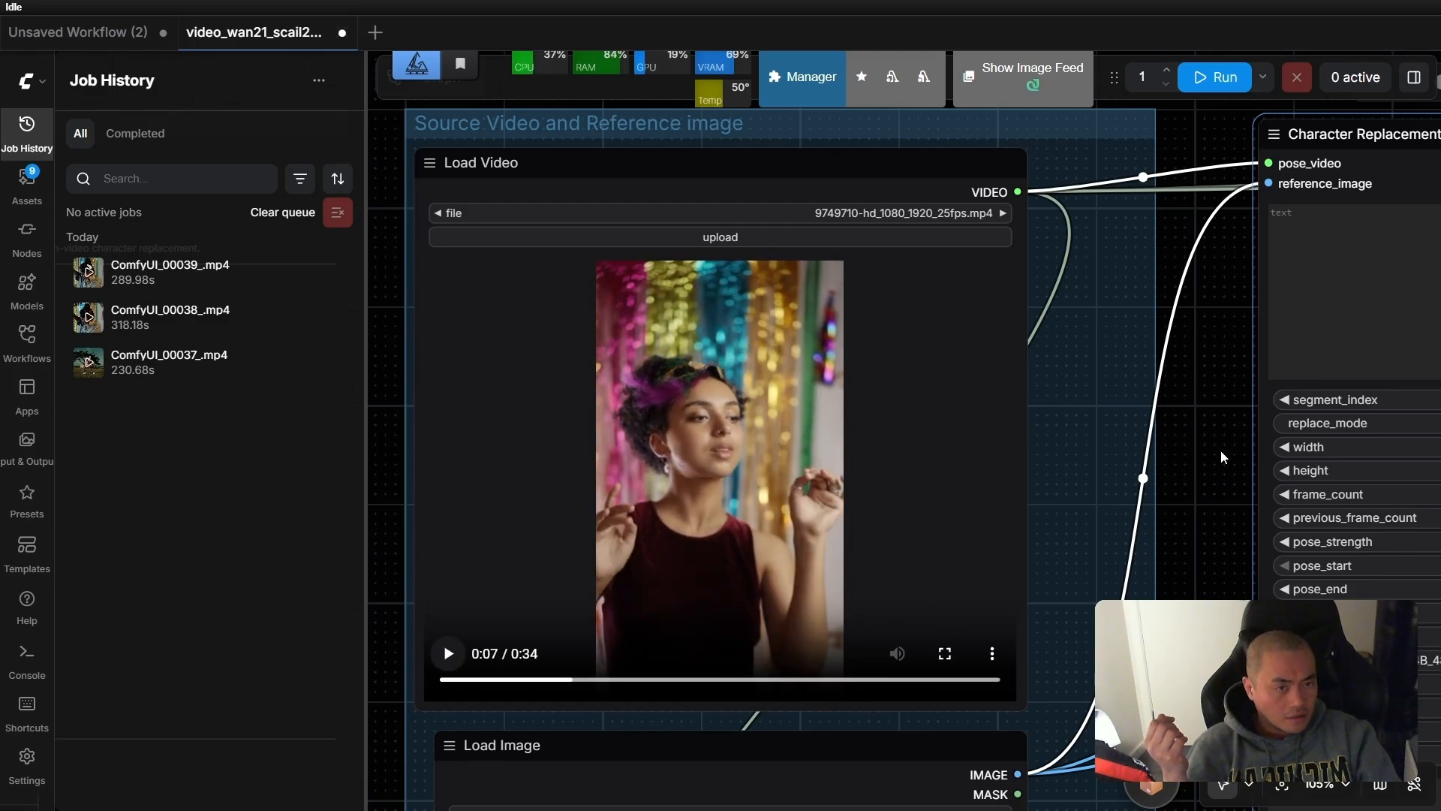
Review the node chain from the Base segment through both Extend segments and Batch Images to the final Save Video node.
drag(1246, 406, 685, 598)
drag(1219, 209, 1193, 218)
scroll(1192, 218, down, 5)
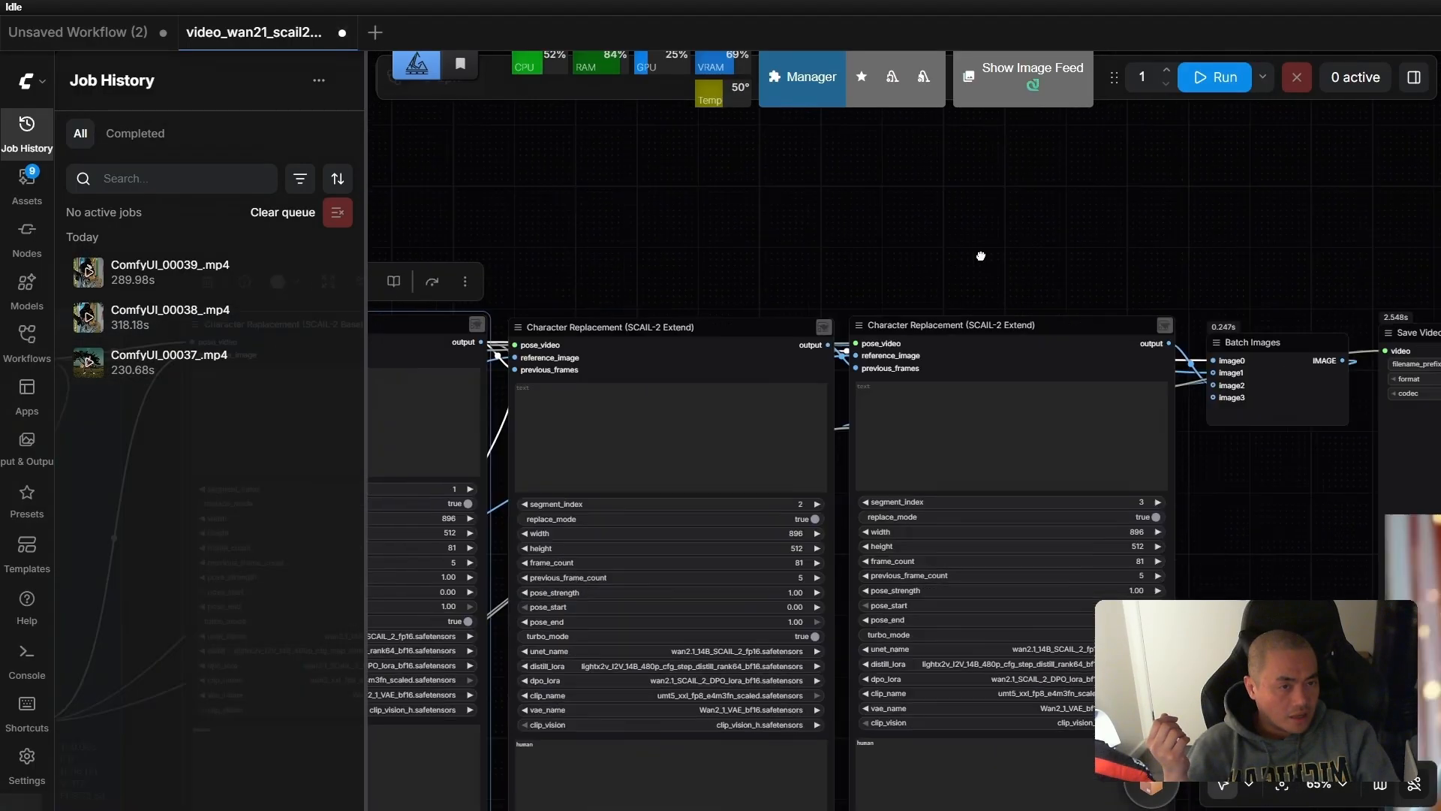
drag(1204, 527, 499, 276)
scroll(499, 276, down, 1)
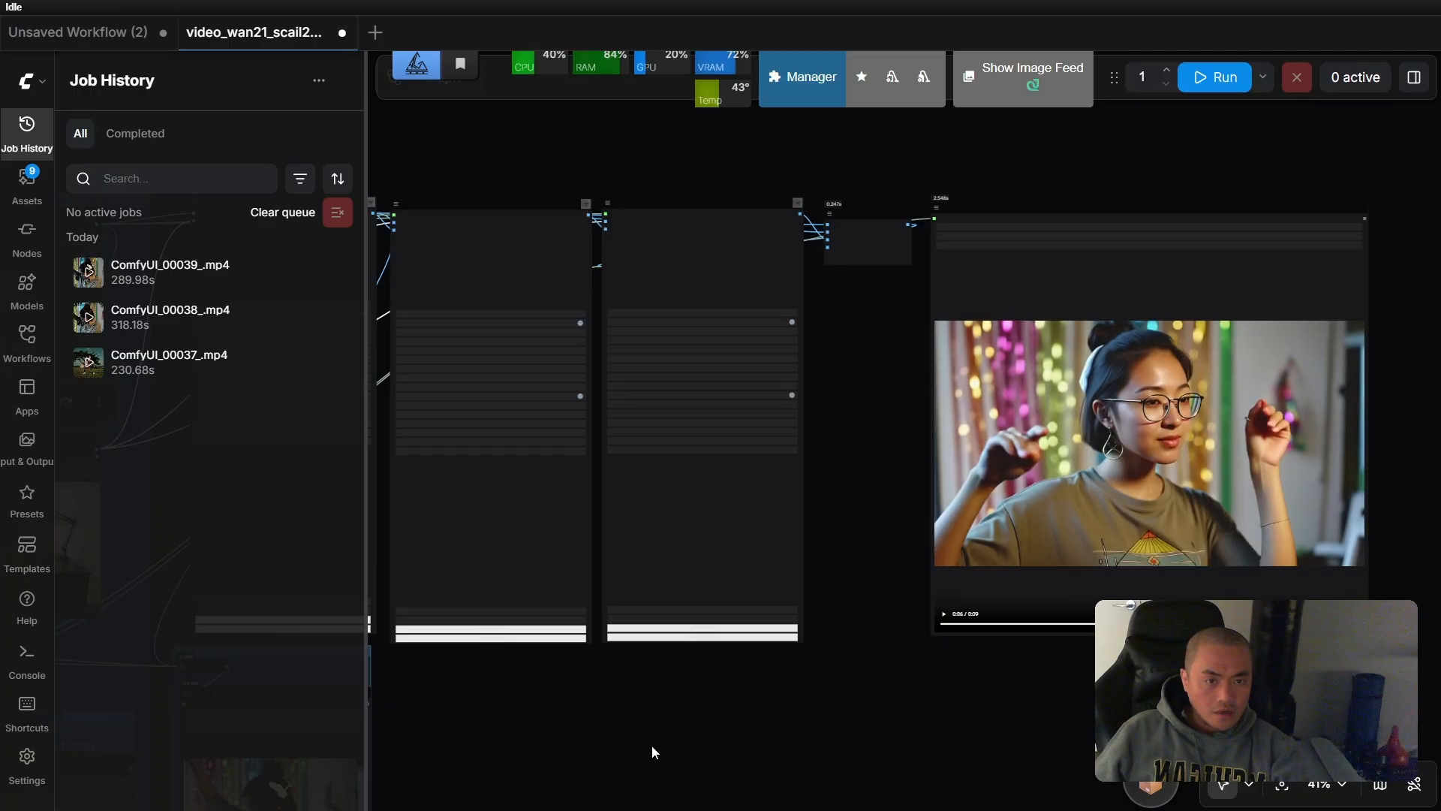
drag(646, 730, 887, 717)
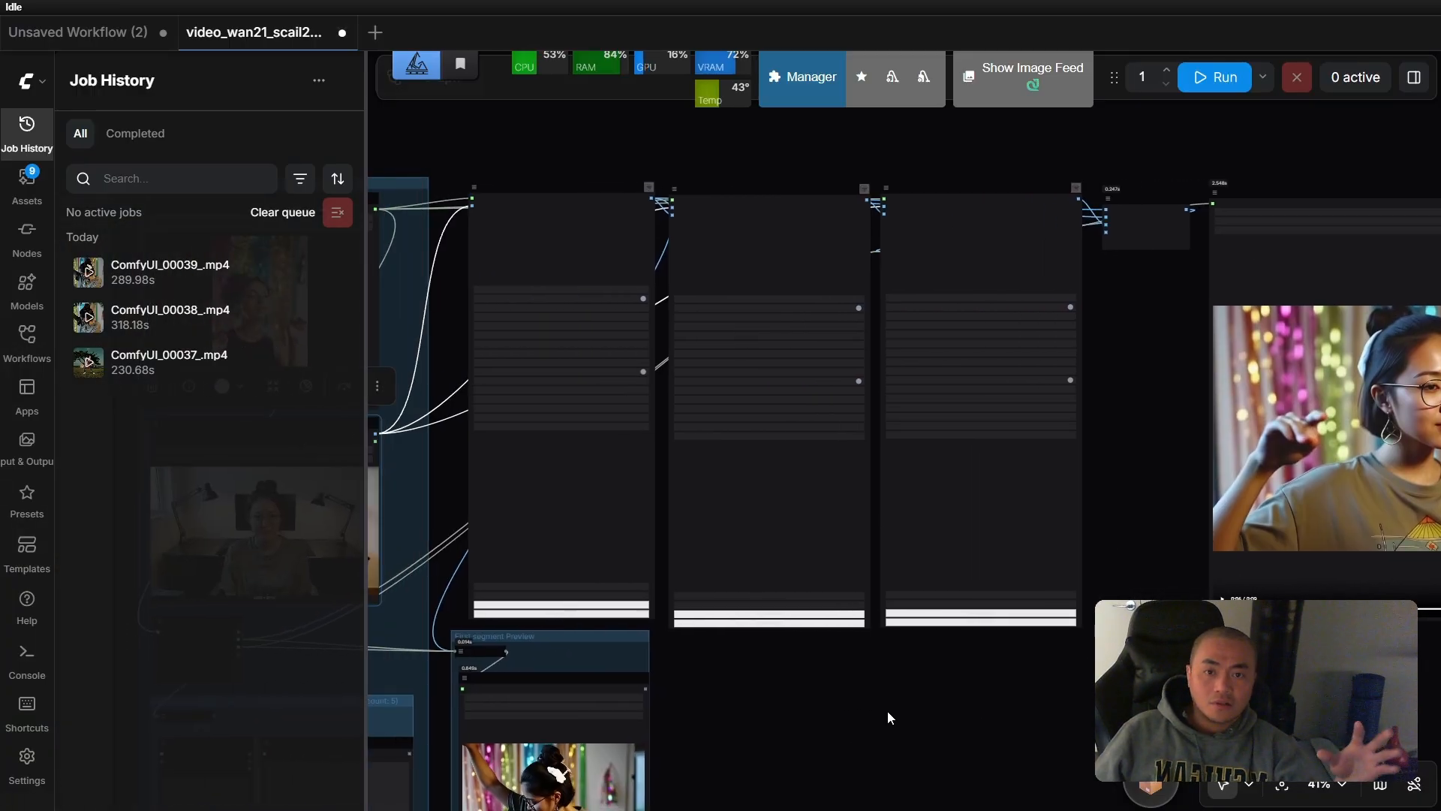